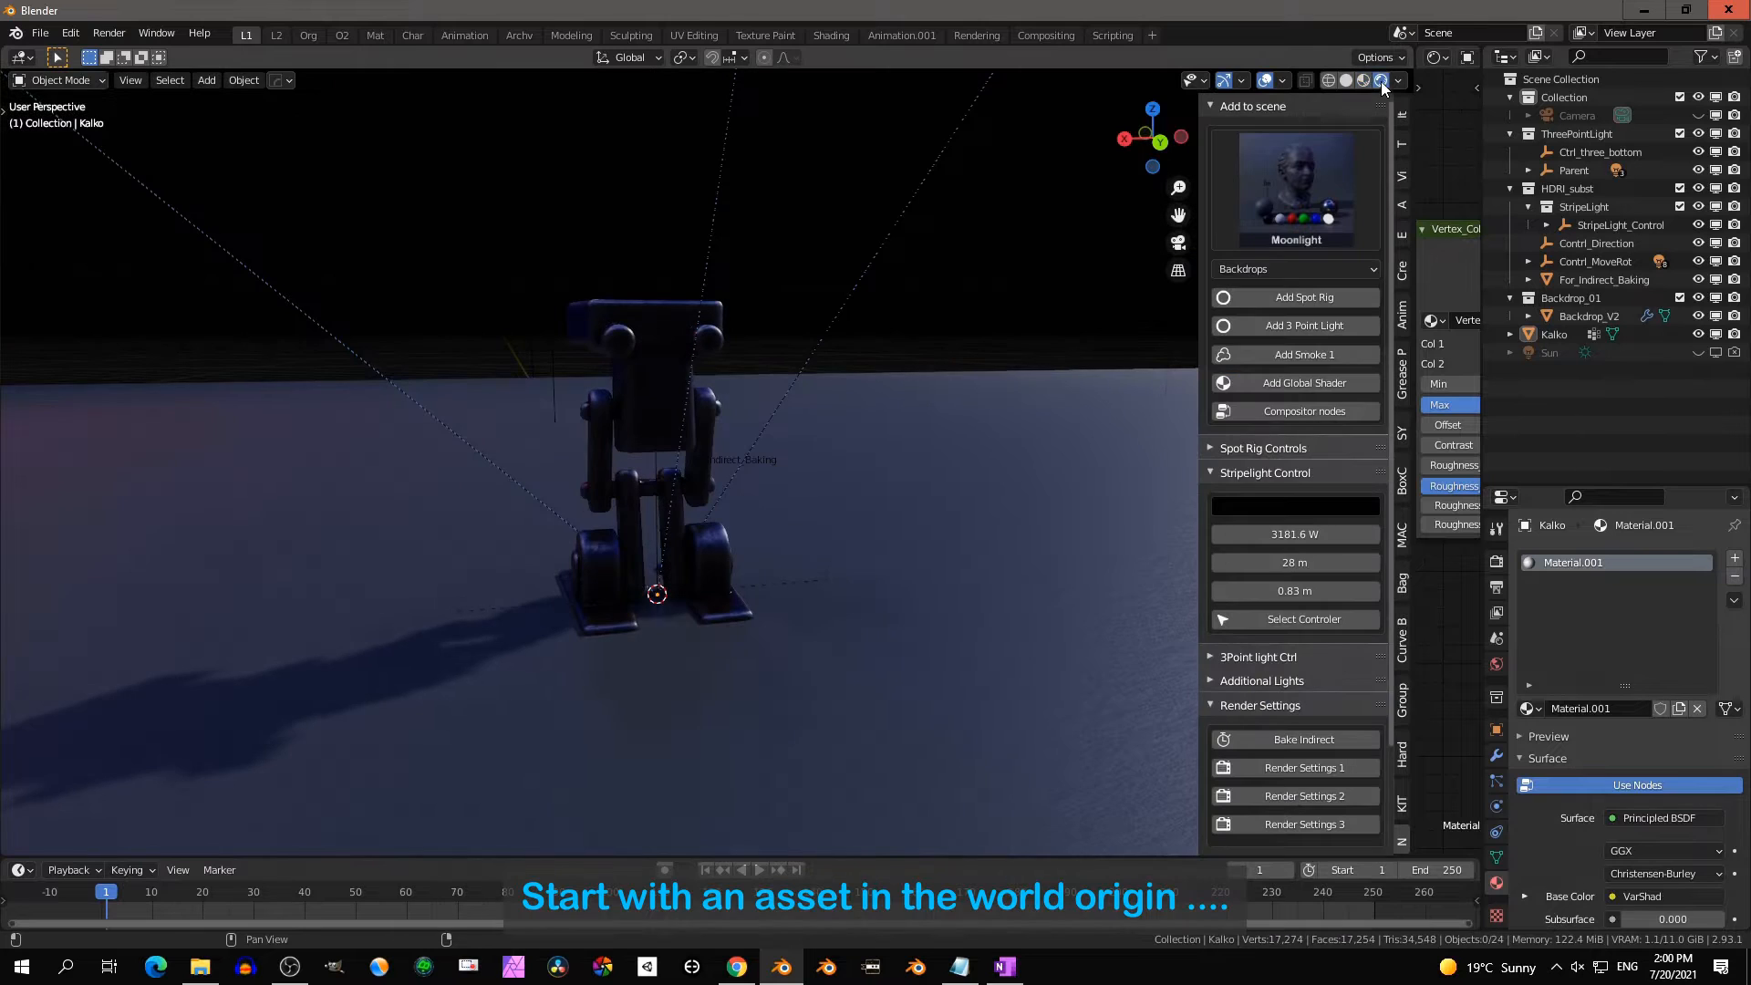
# Apply the Fog 02 light setup to the scene around the robot
pyautogui.moveTo(1155, 259); pyautogui.dragTo(1014, 372, button='middle')
pyautogui.click(1314, 197)
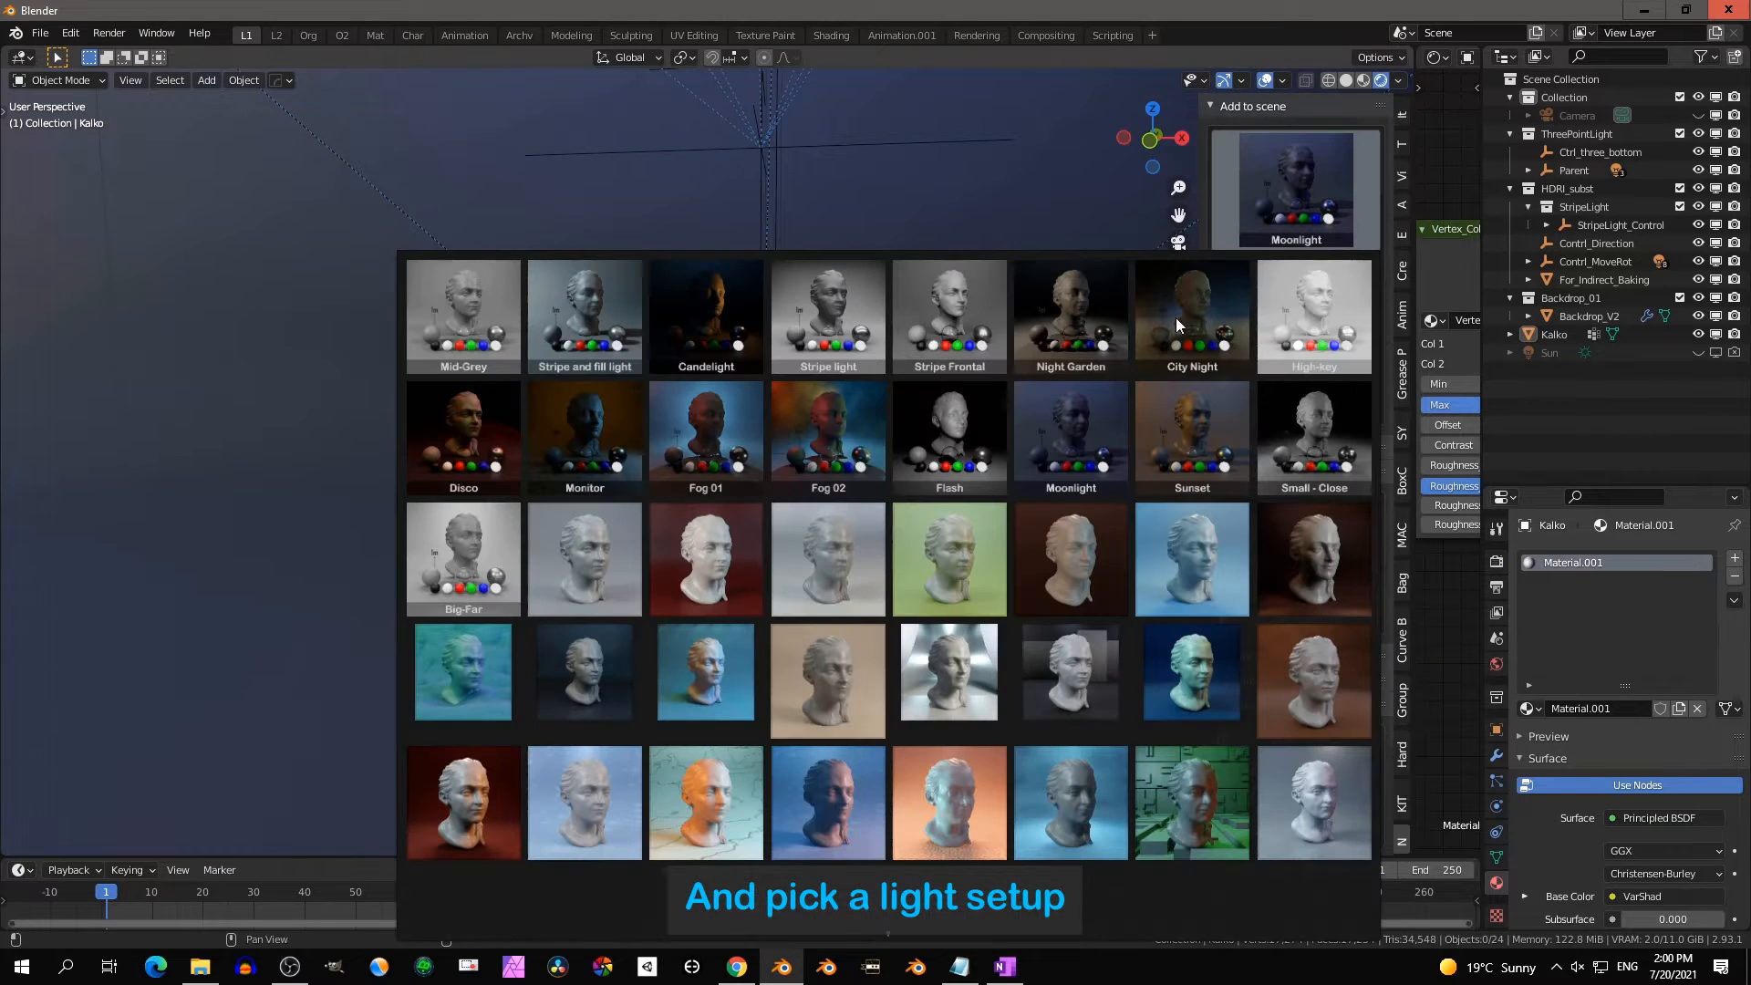
pyautogui.click(827, 445)
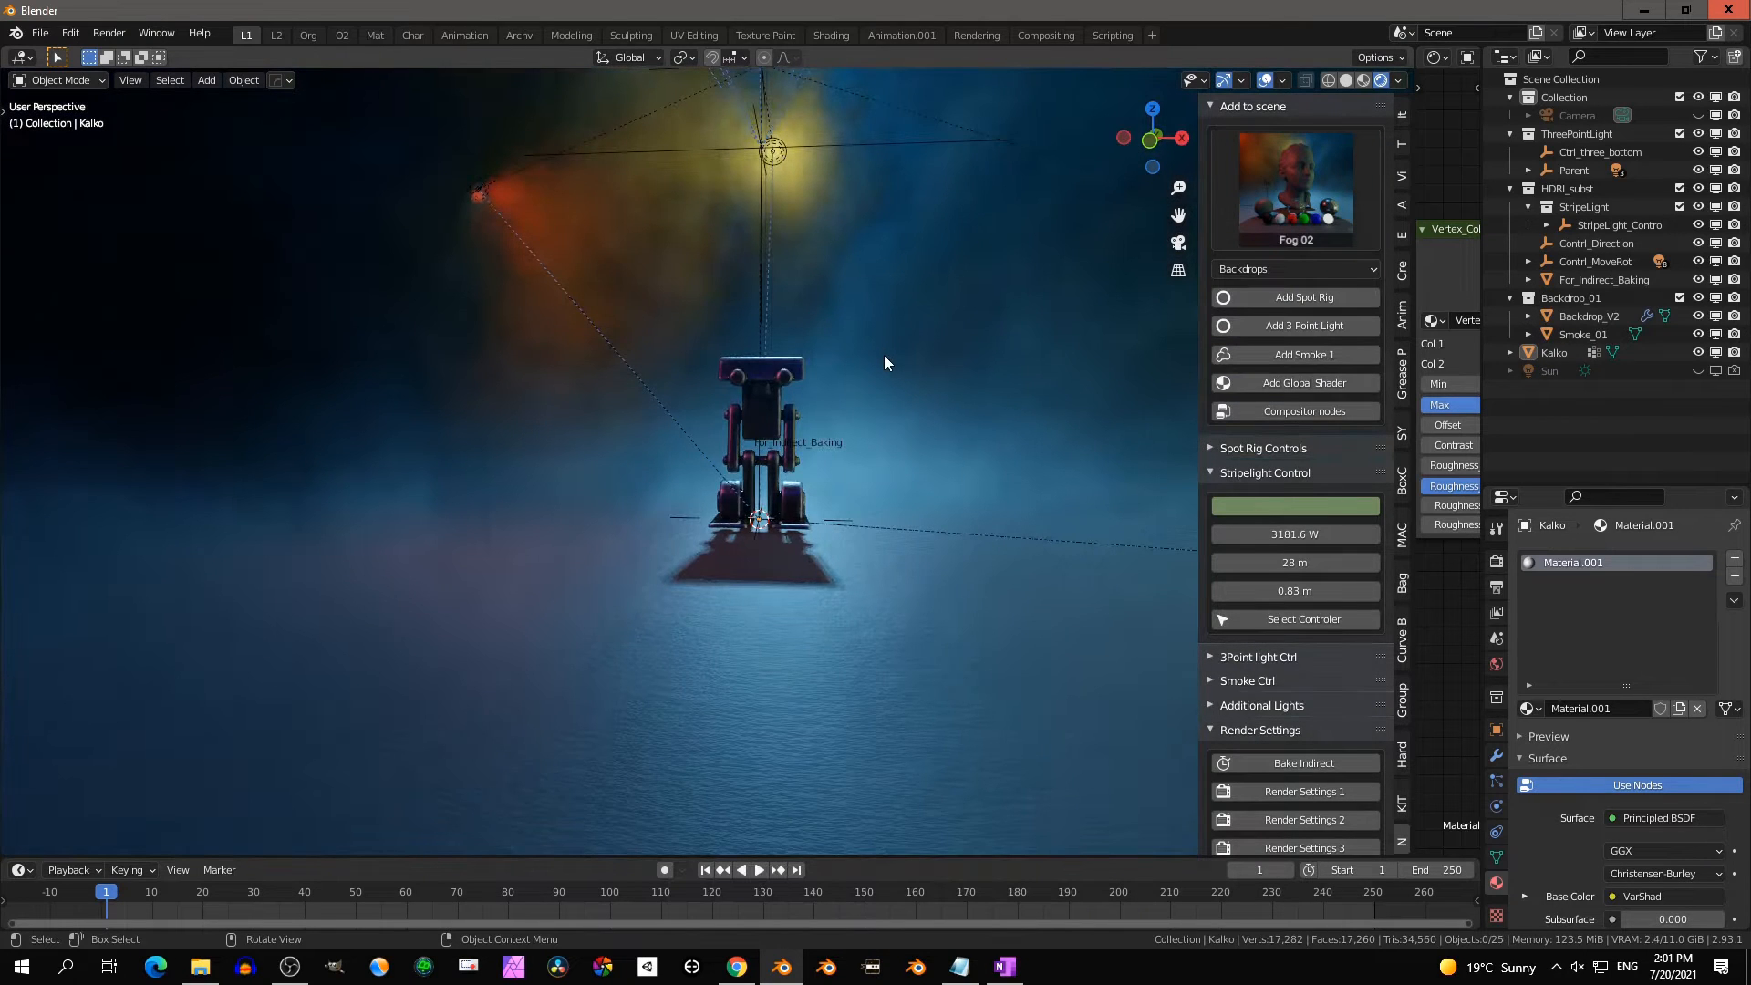
pyautogui.moveTo(884, 363); pyautogui.dragTo(912, 361, button='middle')
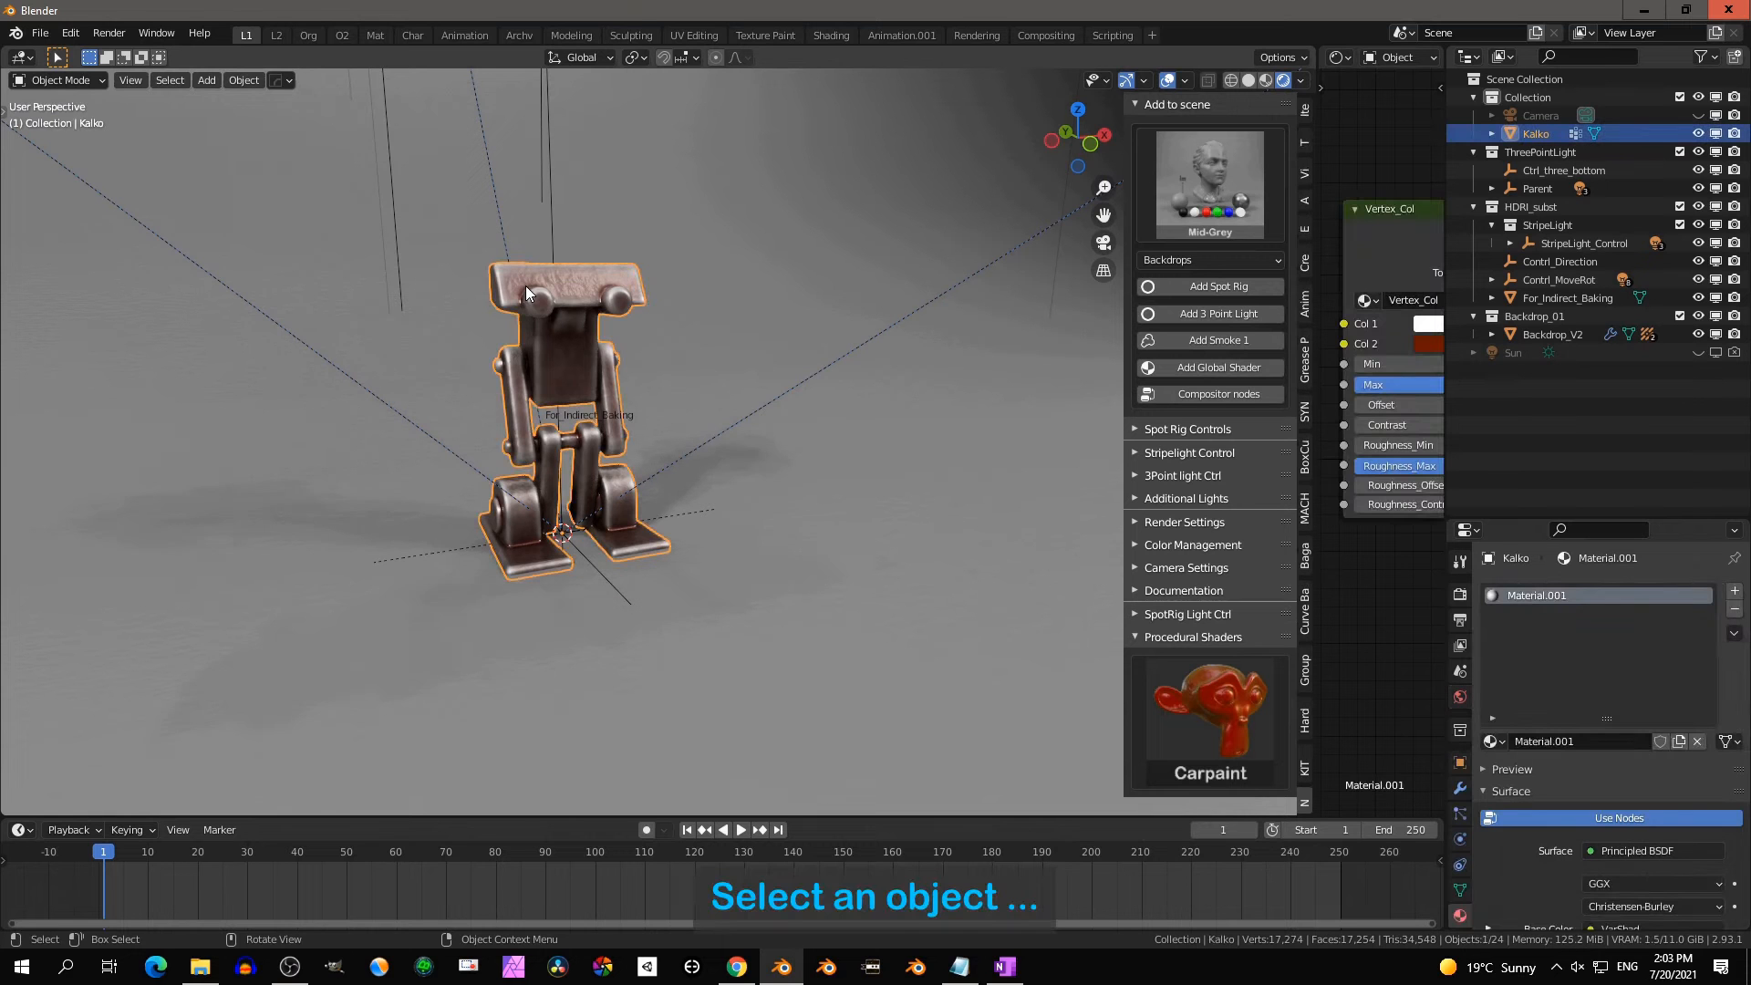
# Apply the Carpaint procedural shader to the selected robot
pyautogui.click(1234, 714)
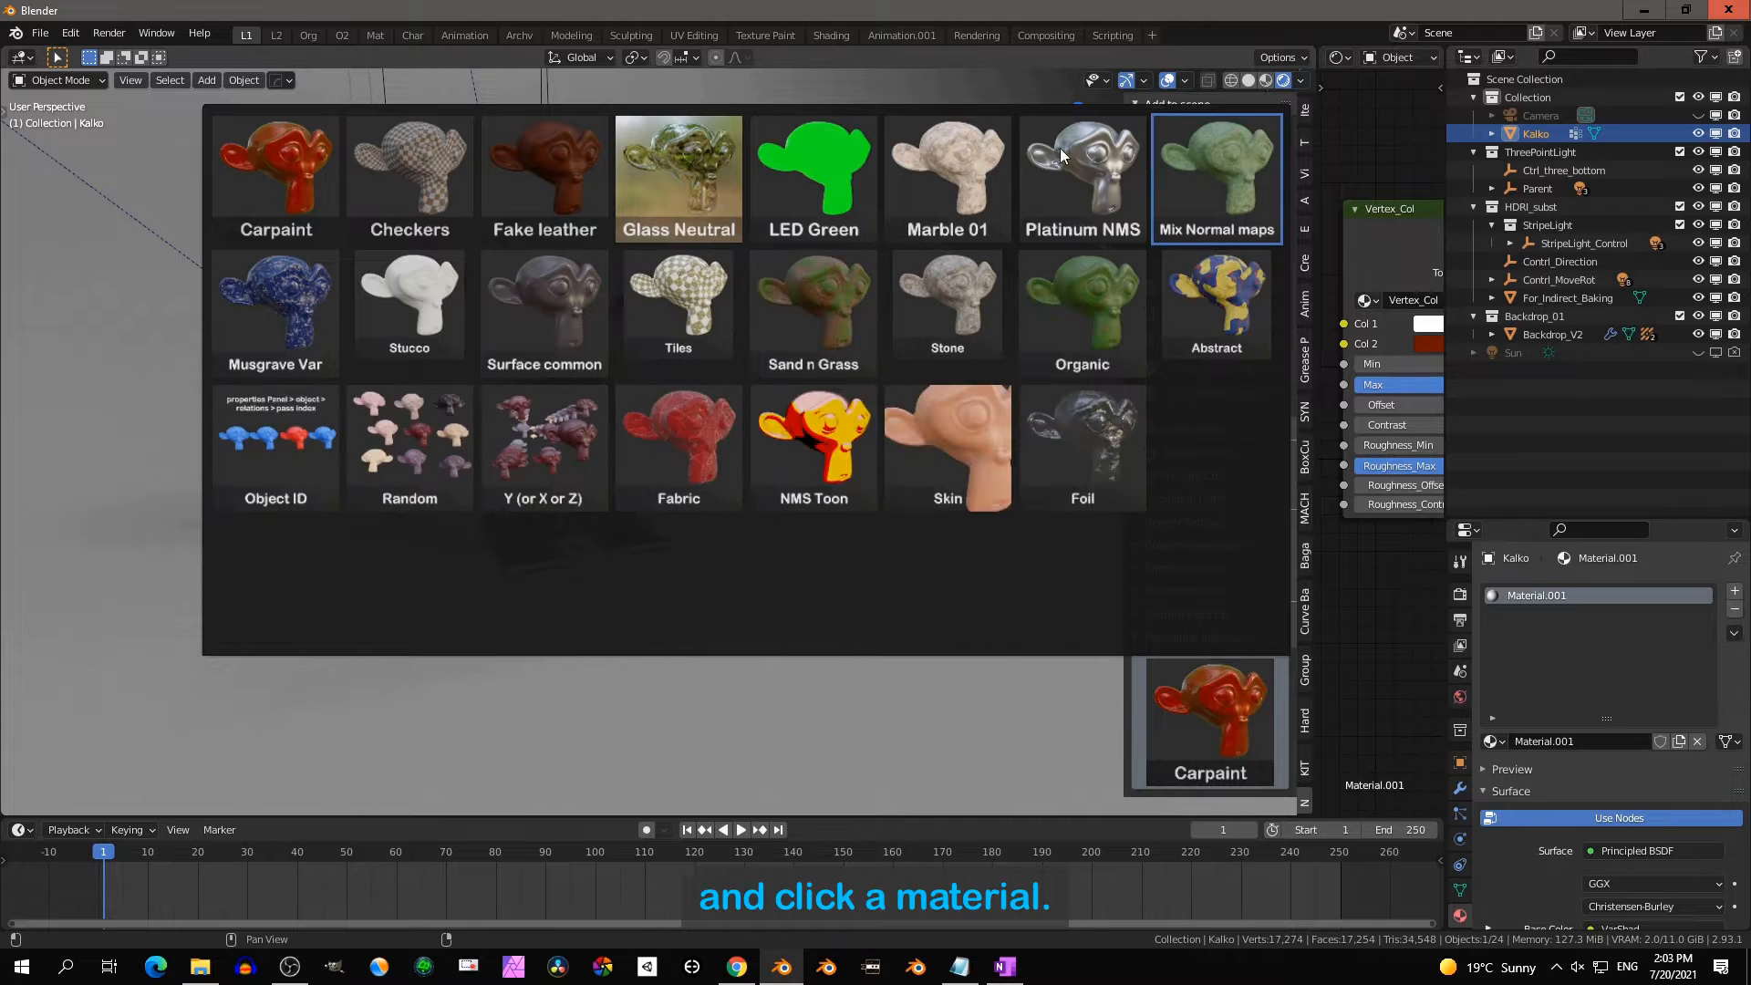
pyautogui.click(261, 160)
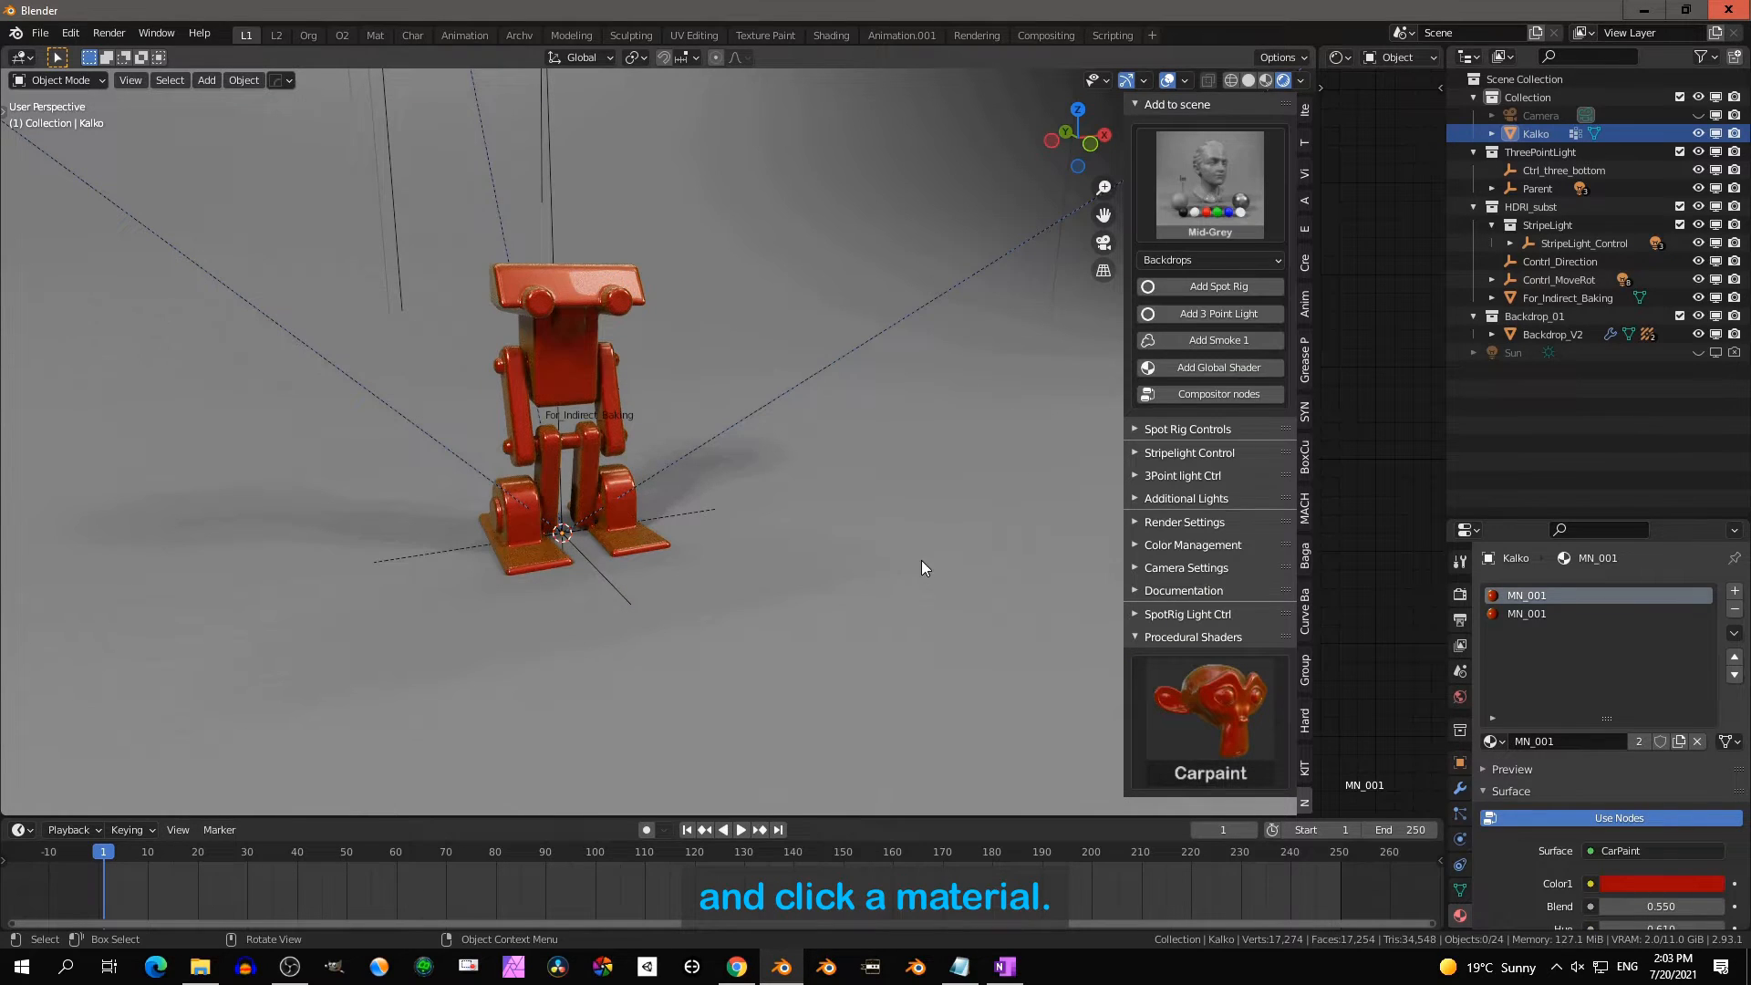
# Select the studio backdrop and apply the Surface common procedural shader to it
pyautogui.scroll(-10, 921, 558)
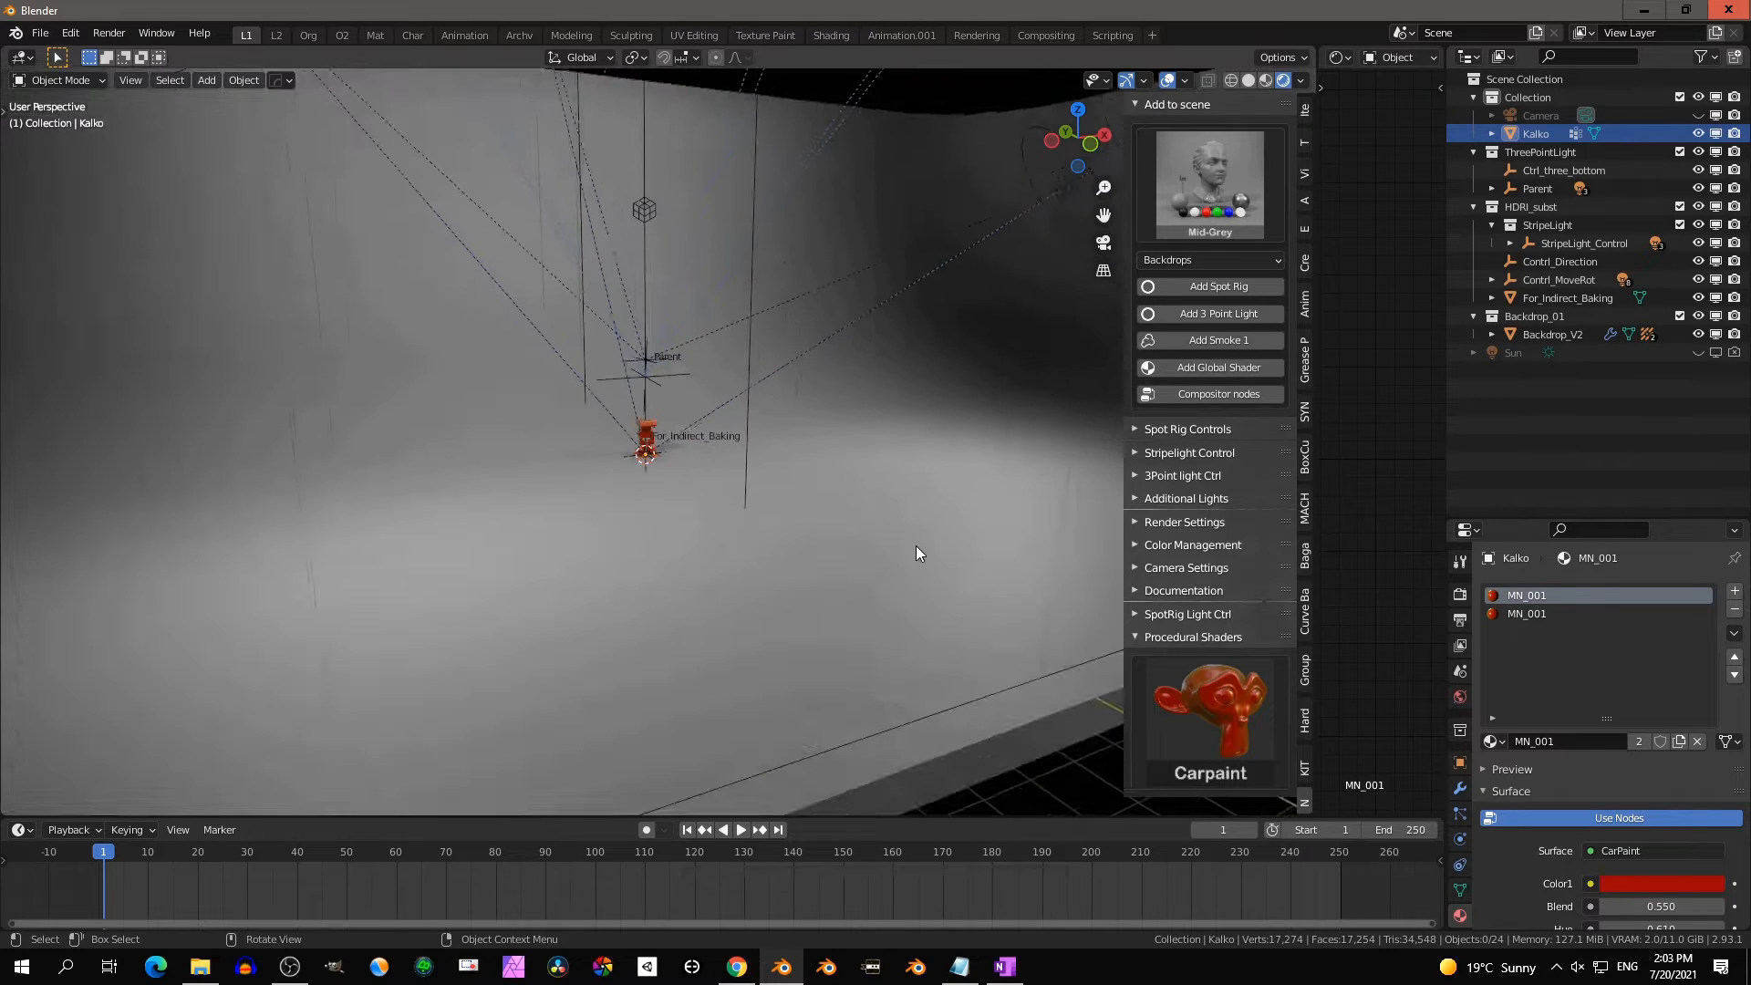
pyautogui.scroll(-5, 916, 546)
pyautogui.click(724, 478)
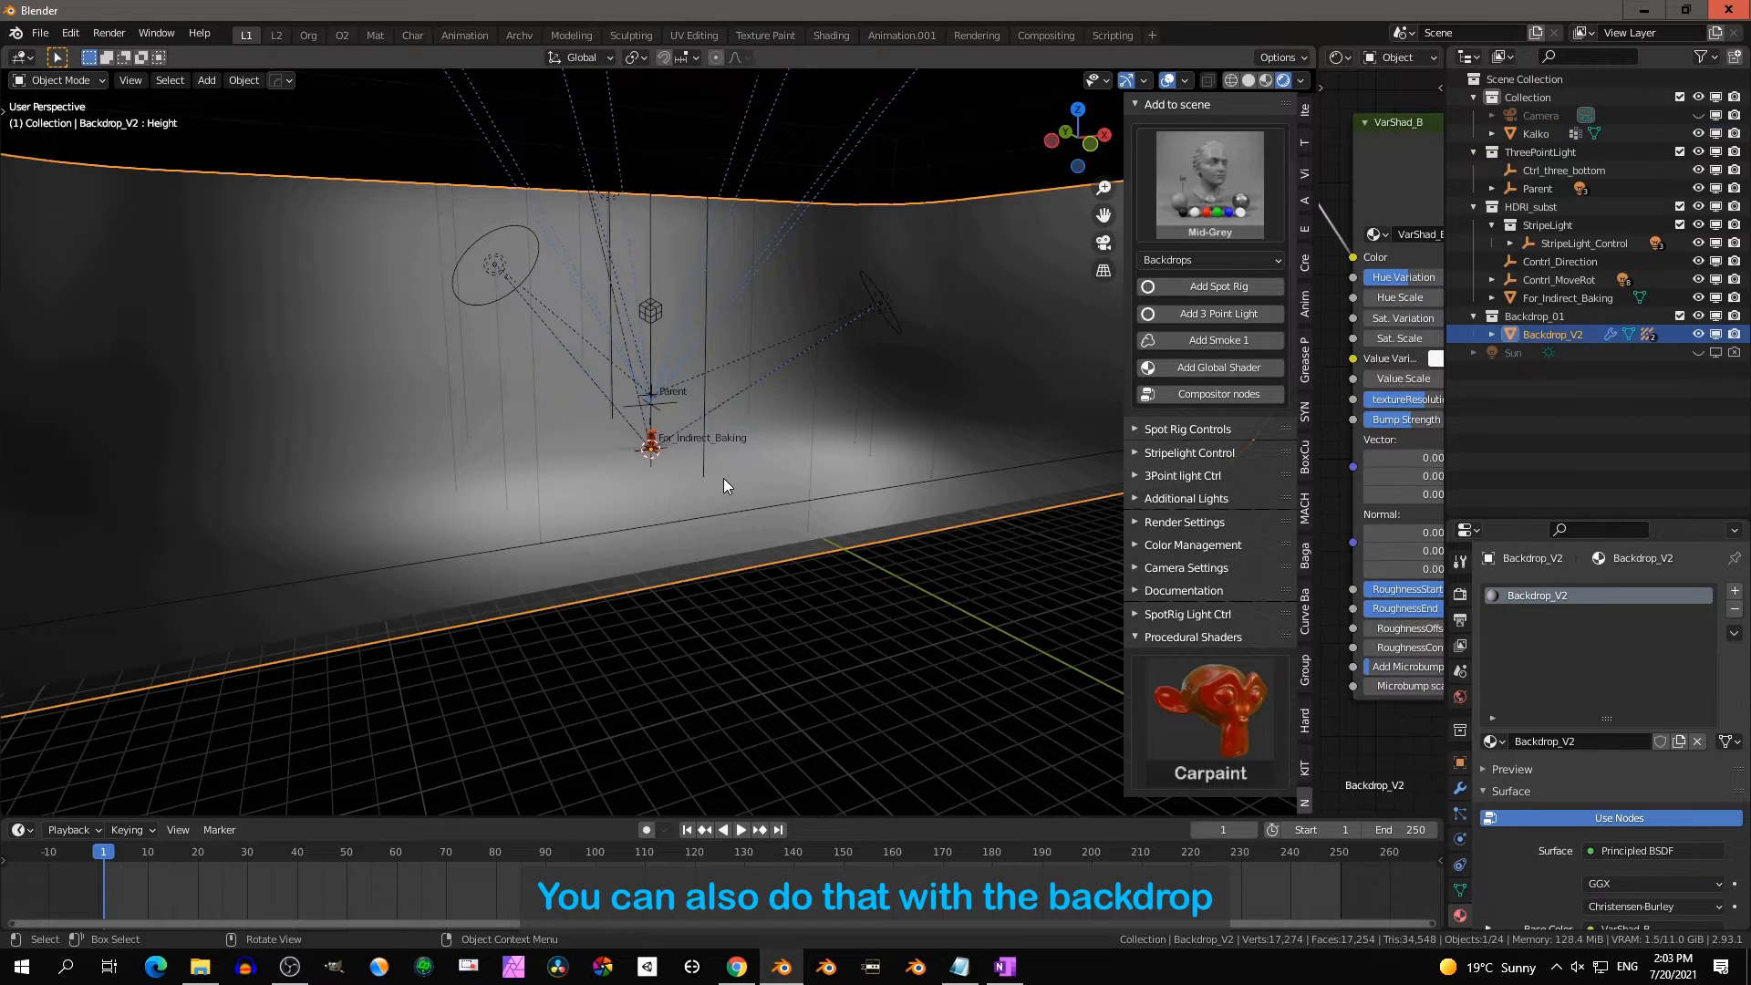
pyautogui.click(1196, 701)
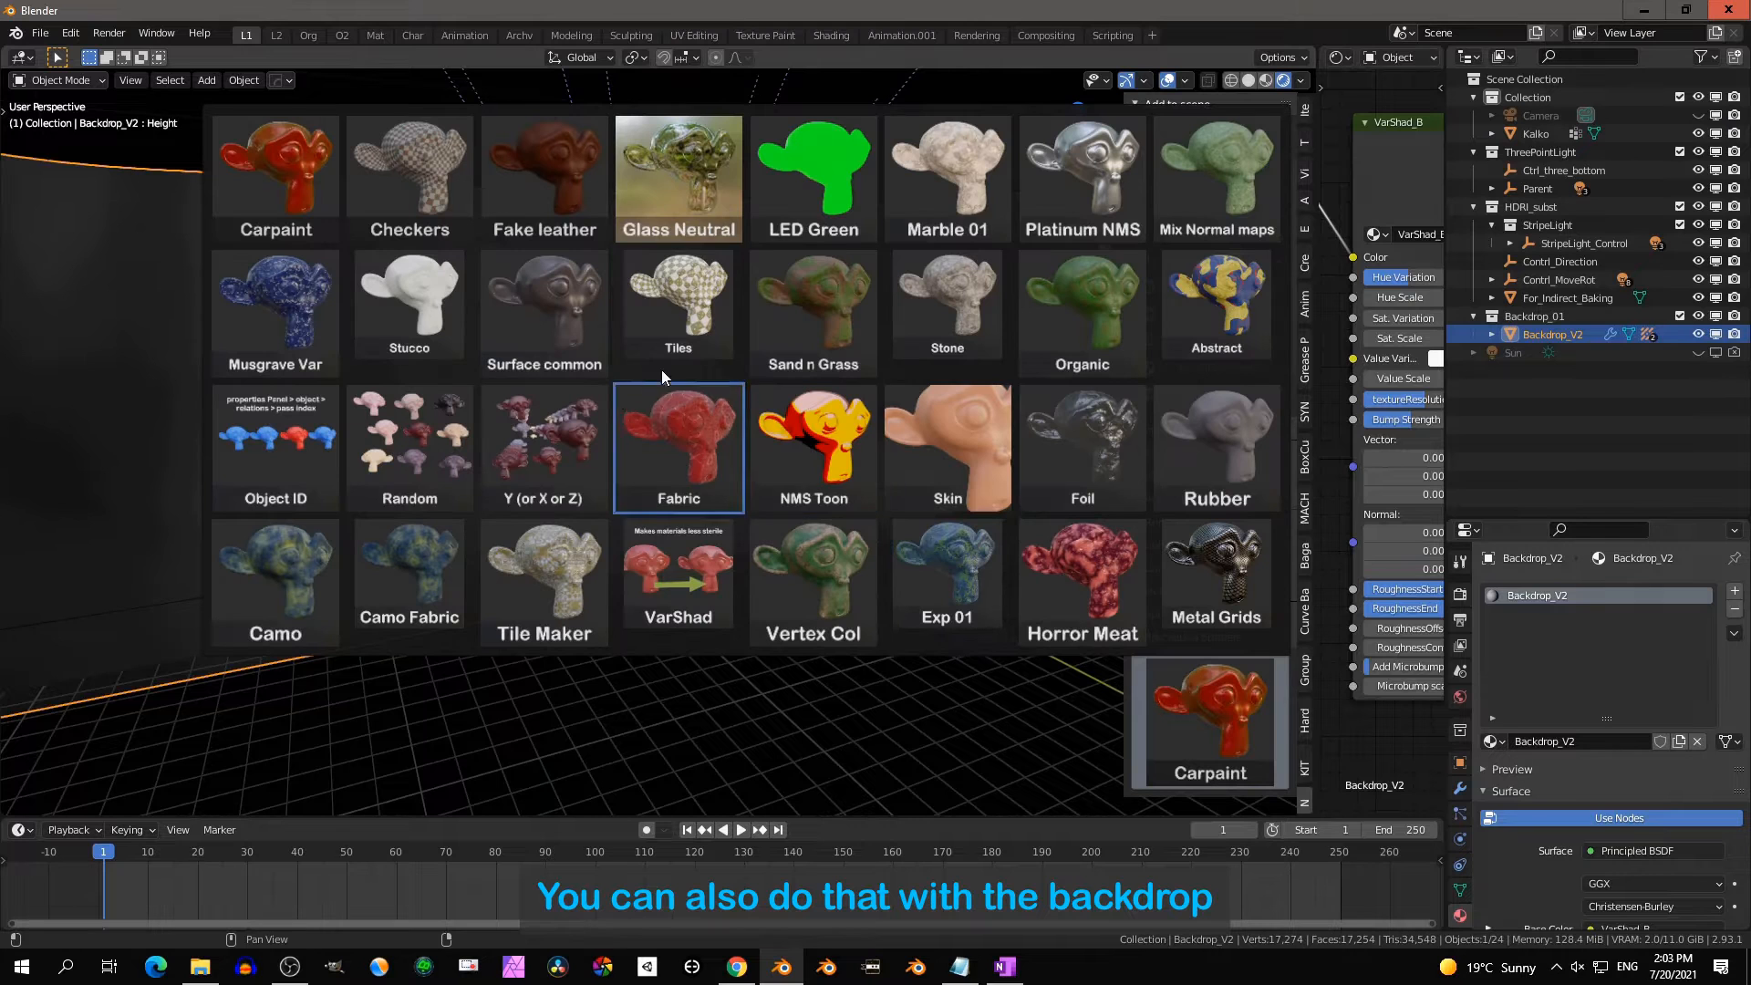
pyautogui.click(536, 296)
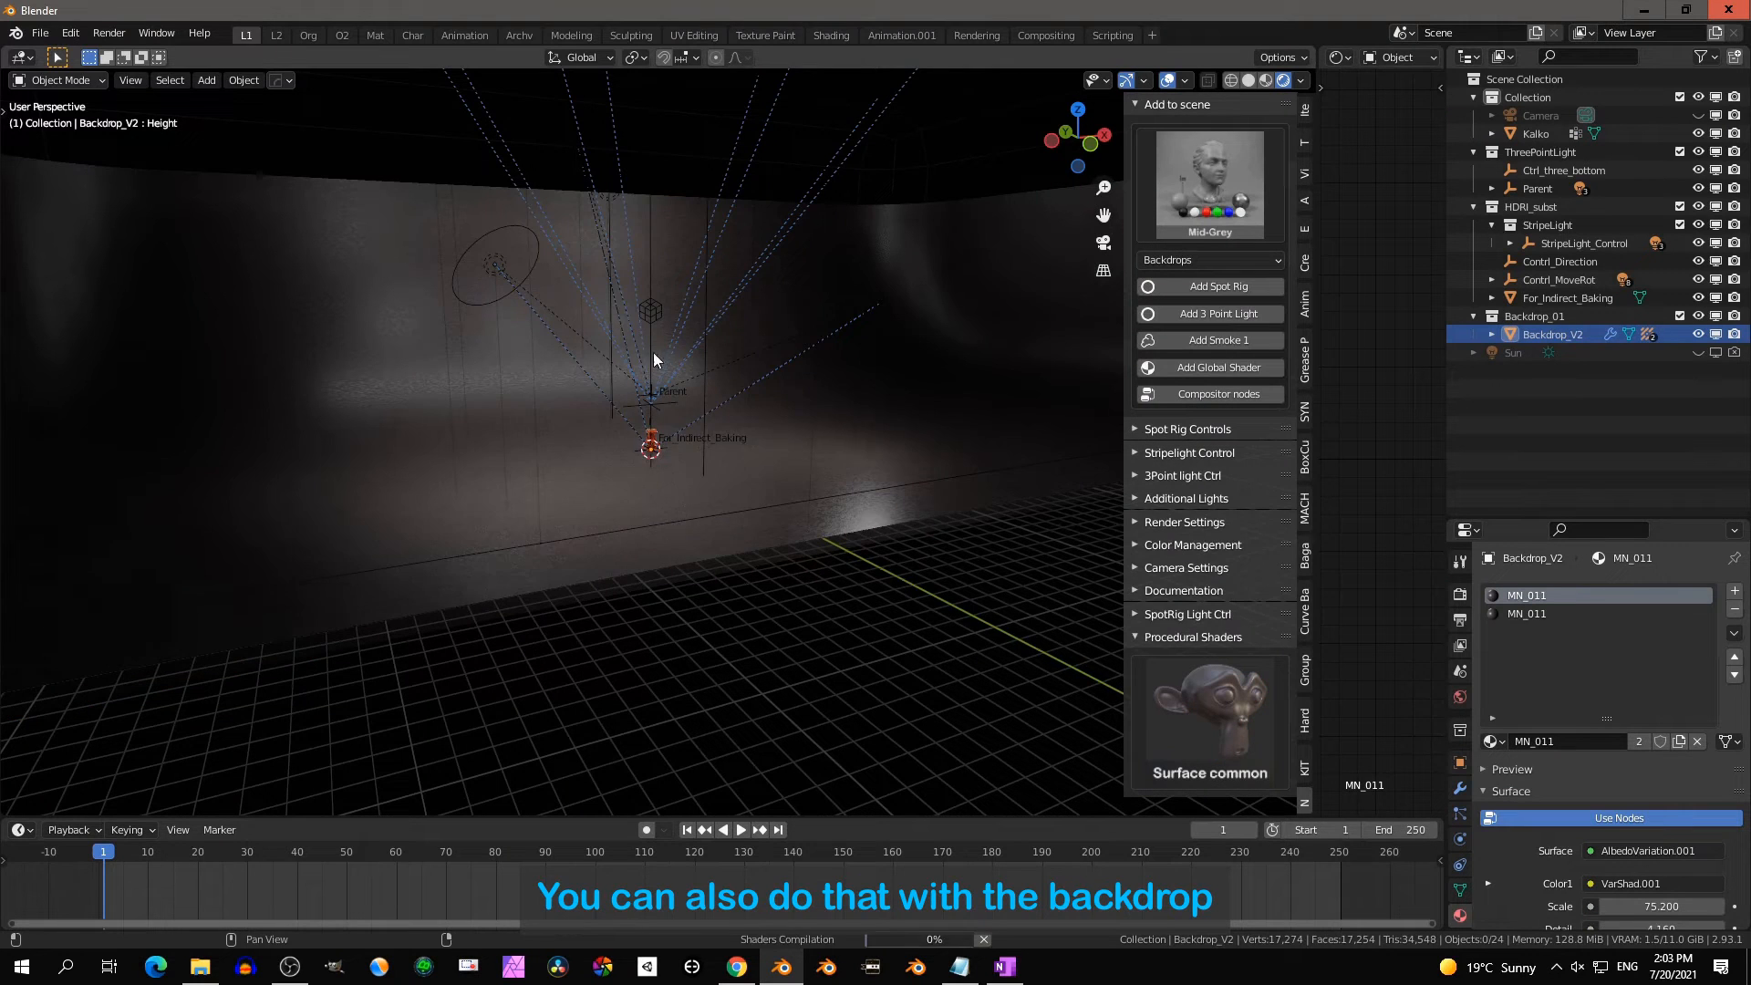
# Frame the robot up close and open the procedural shader library
pyautogui.scroll(10, 748, 387)
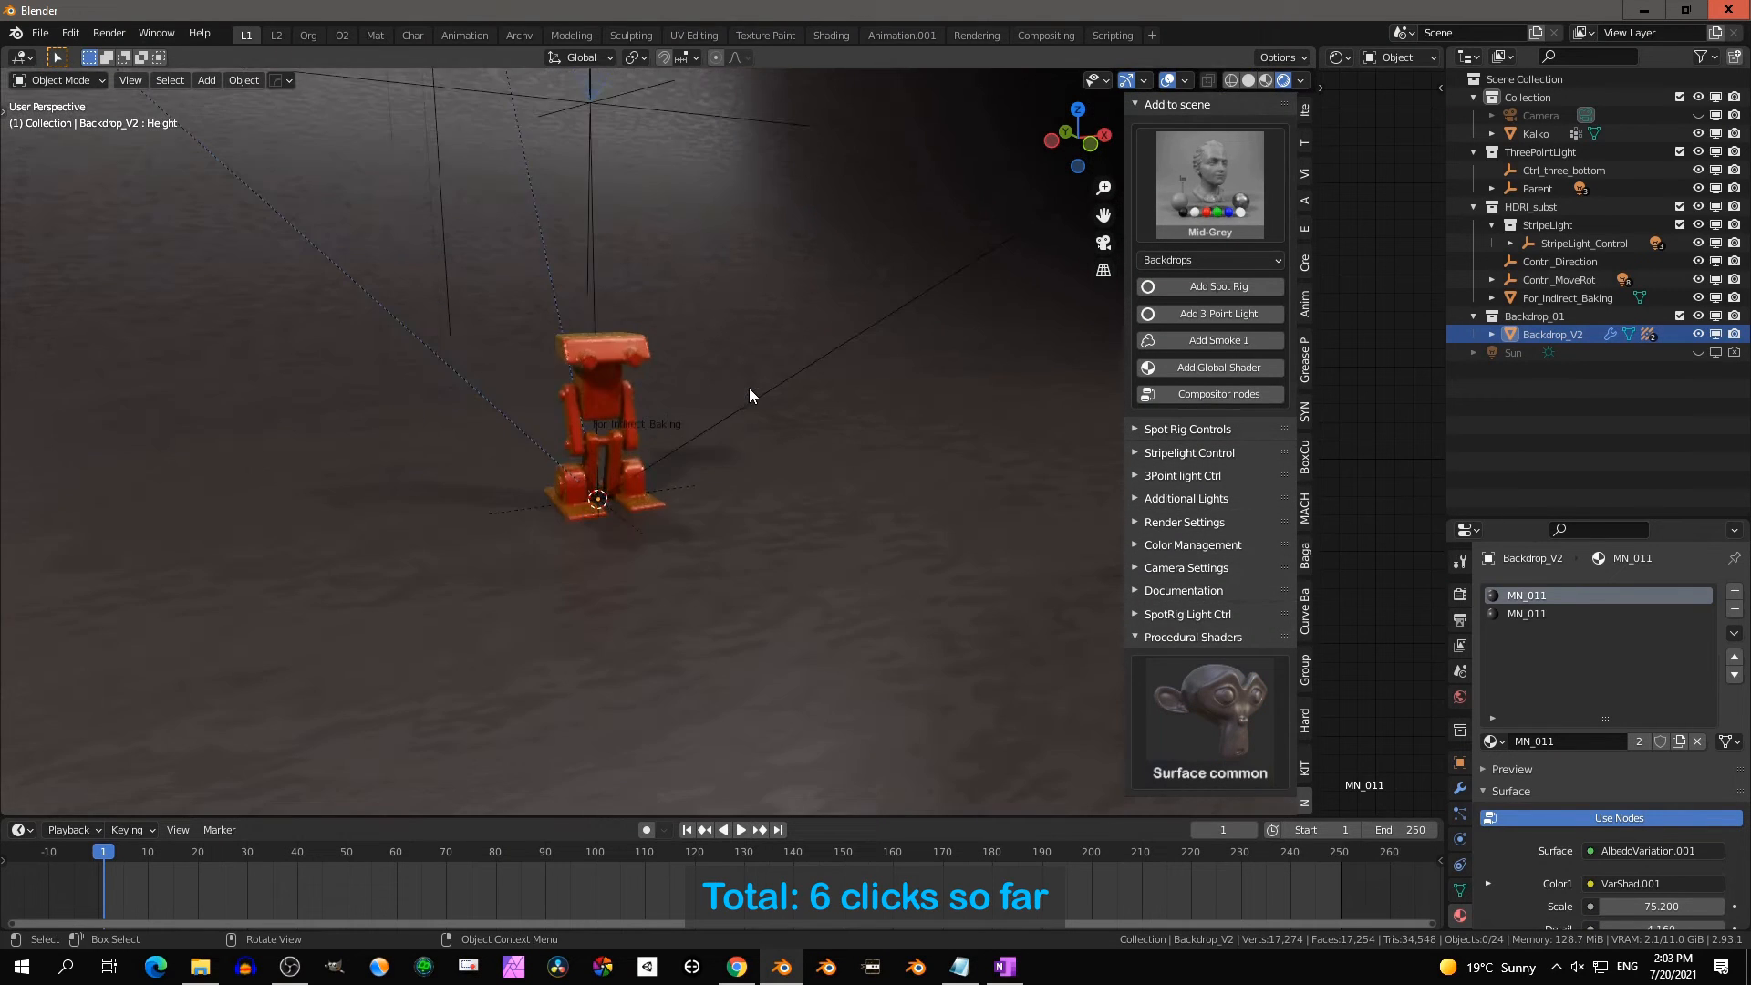
pyautogui.moveTo(737, 402); pyautogui.dragTo(654, 381, button='middle')
pyautogui.click(659, 369)
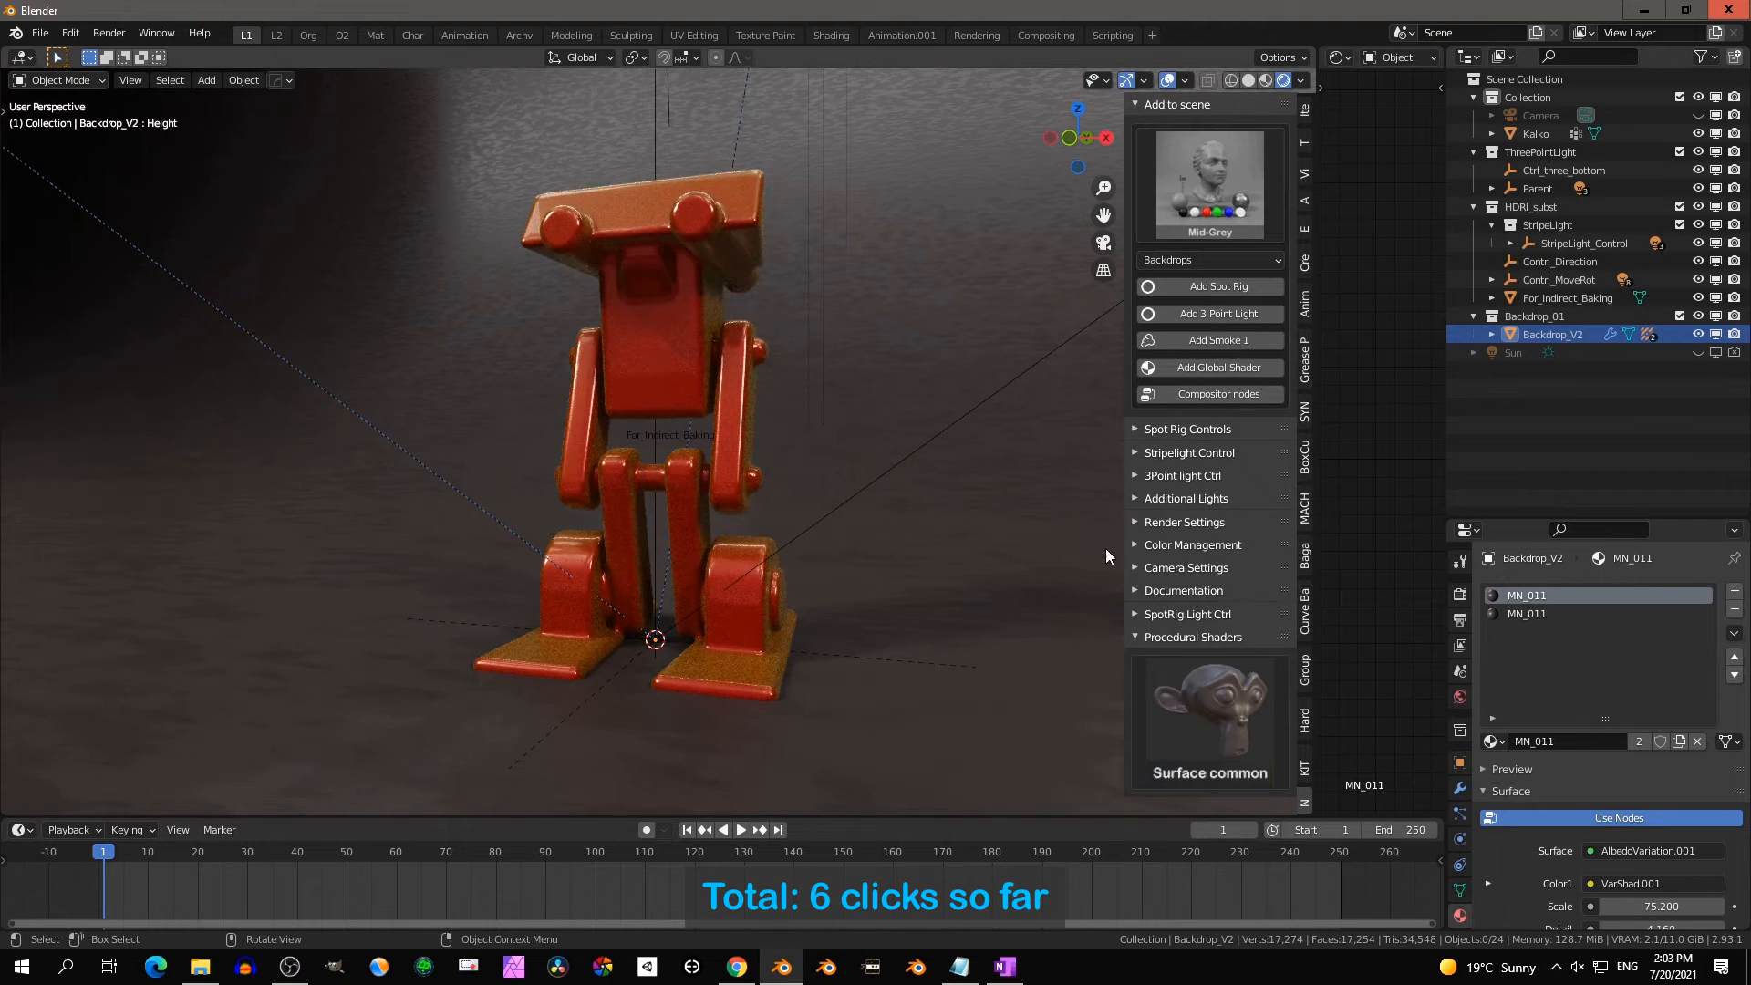
pyautogui.click(1168, 709)
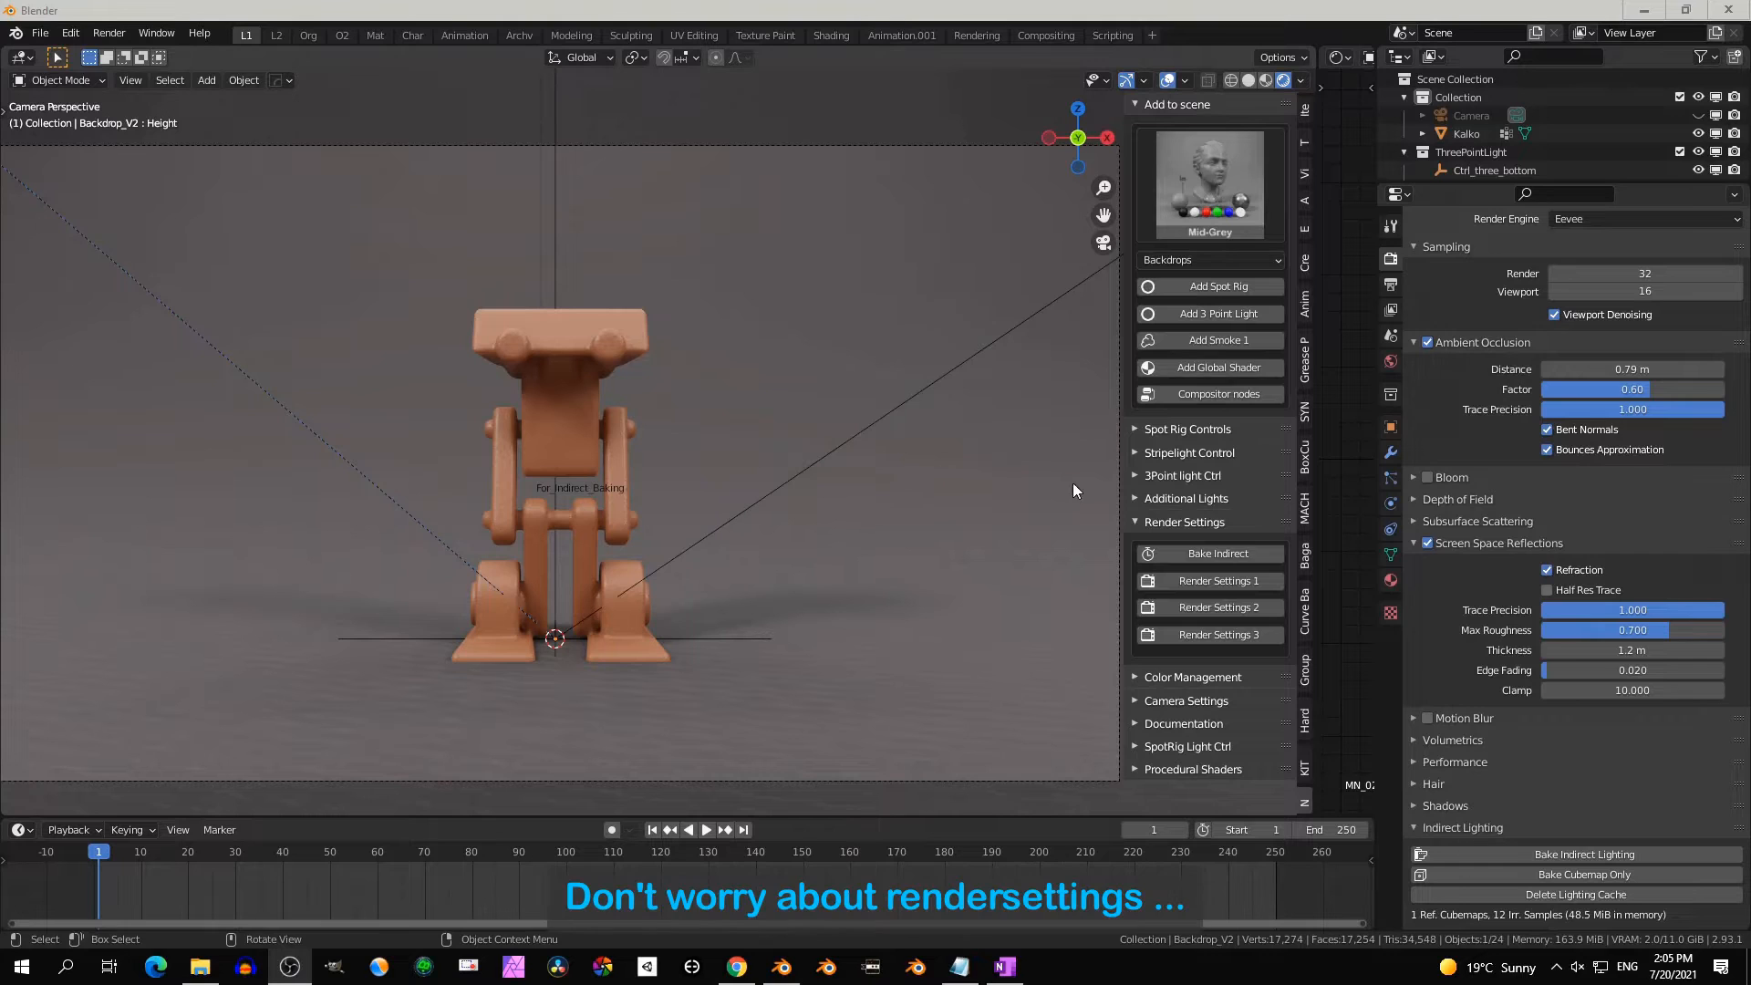
# Compare the render presets by applying Render Settings 1, 2 and 3 in turn, finishing on Render Settings 2
pyautogui.click(1164, 527)
pyautogui.click(1168, 523)
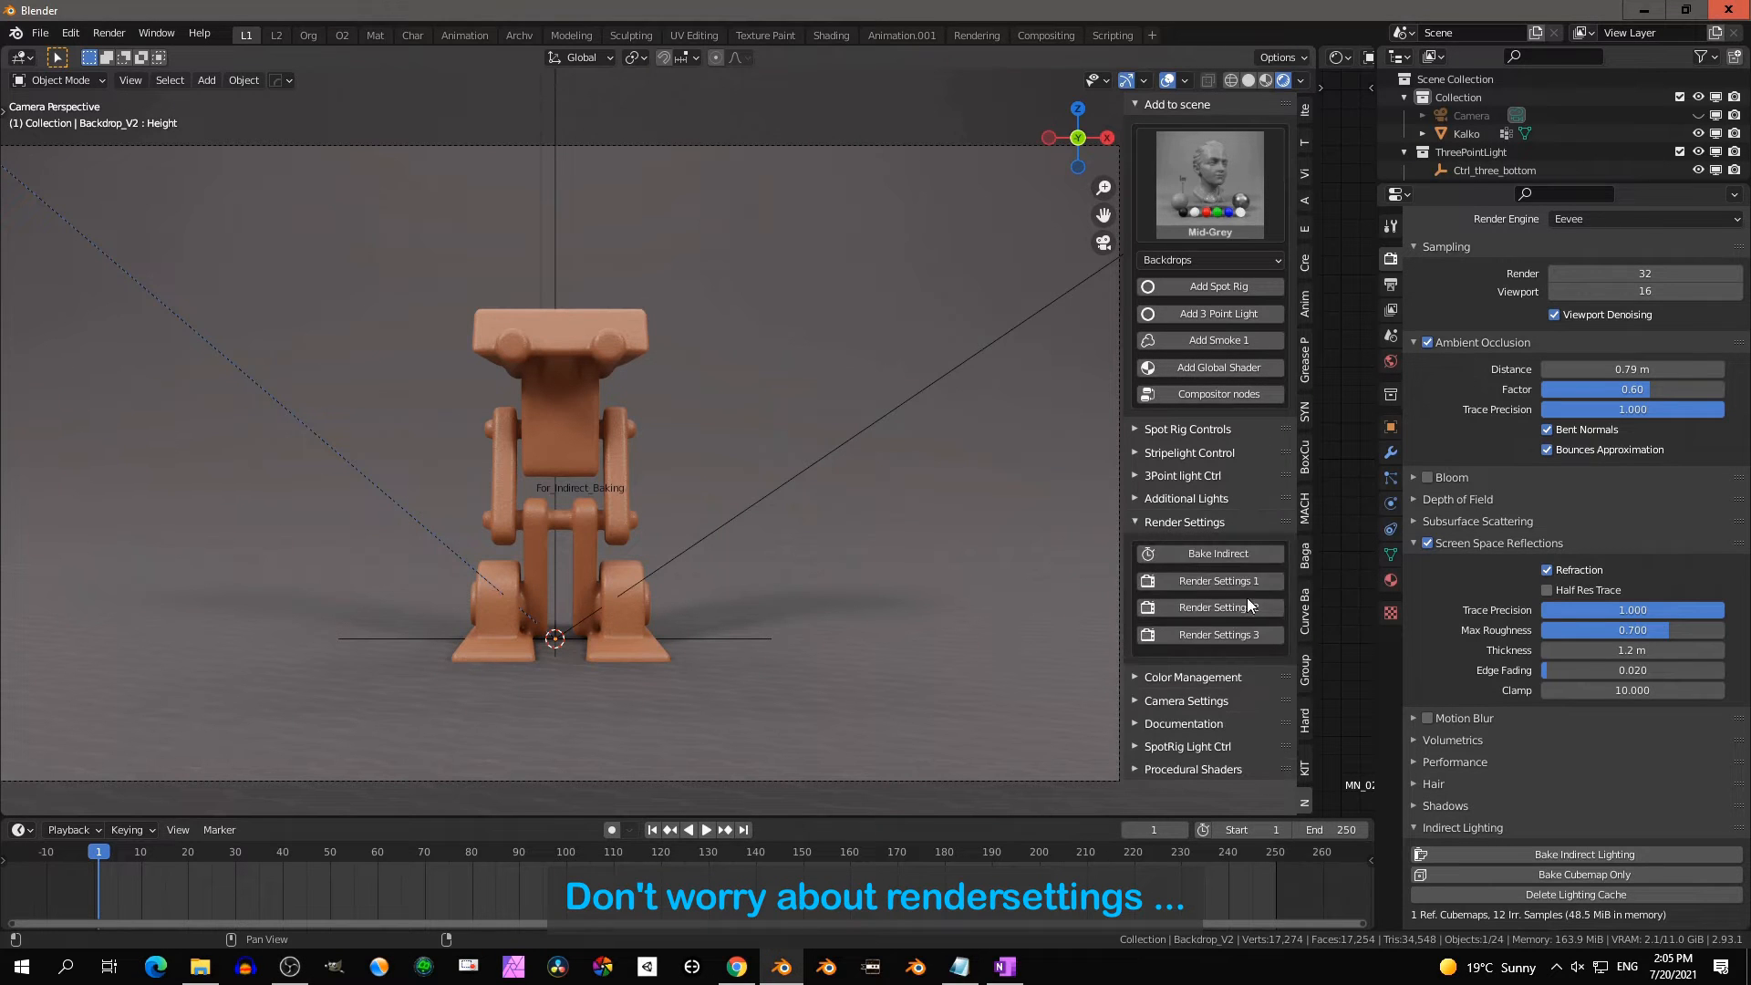
pyautogui.click(1210, 579)
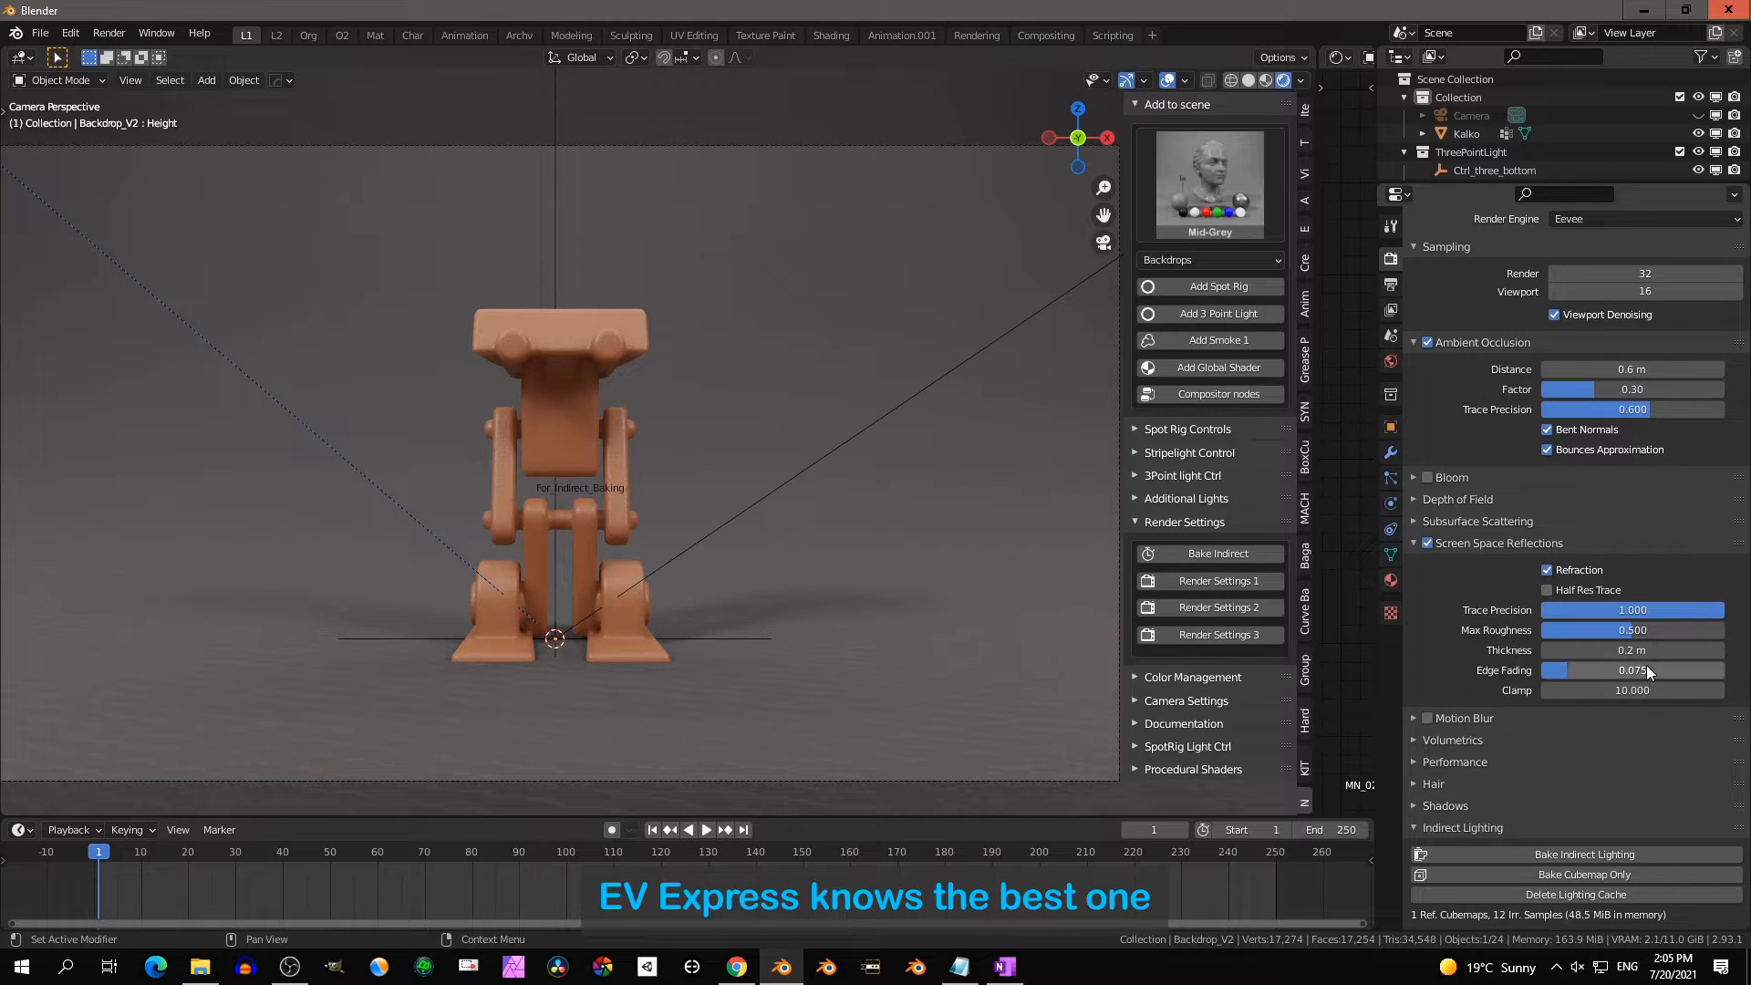
pyautogui.click(1208, 608)
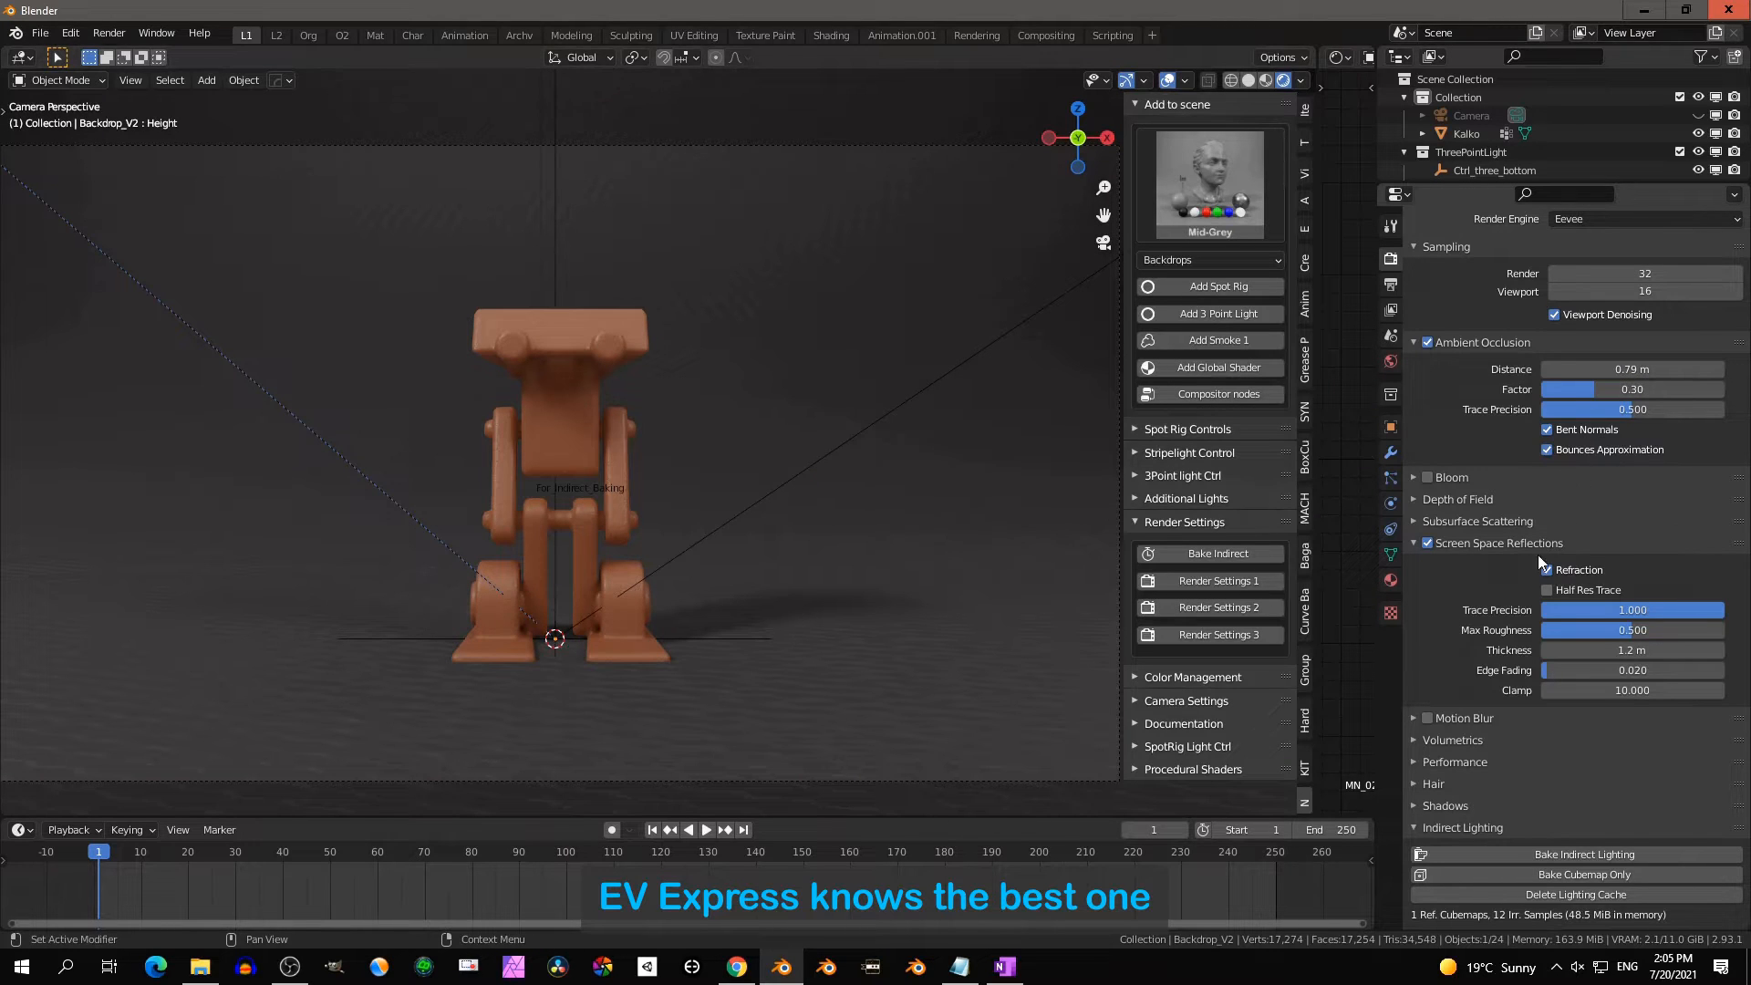
pyautogui.click(1245, 636)
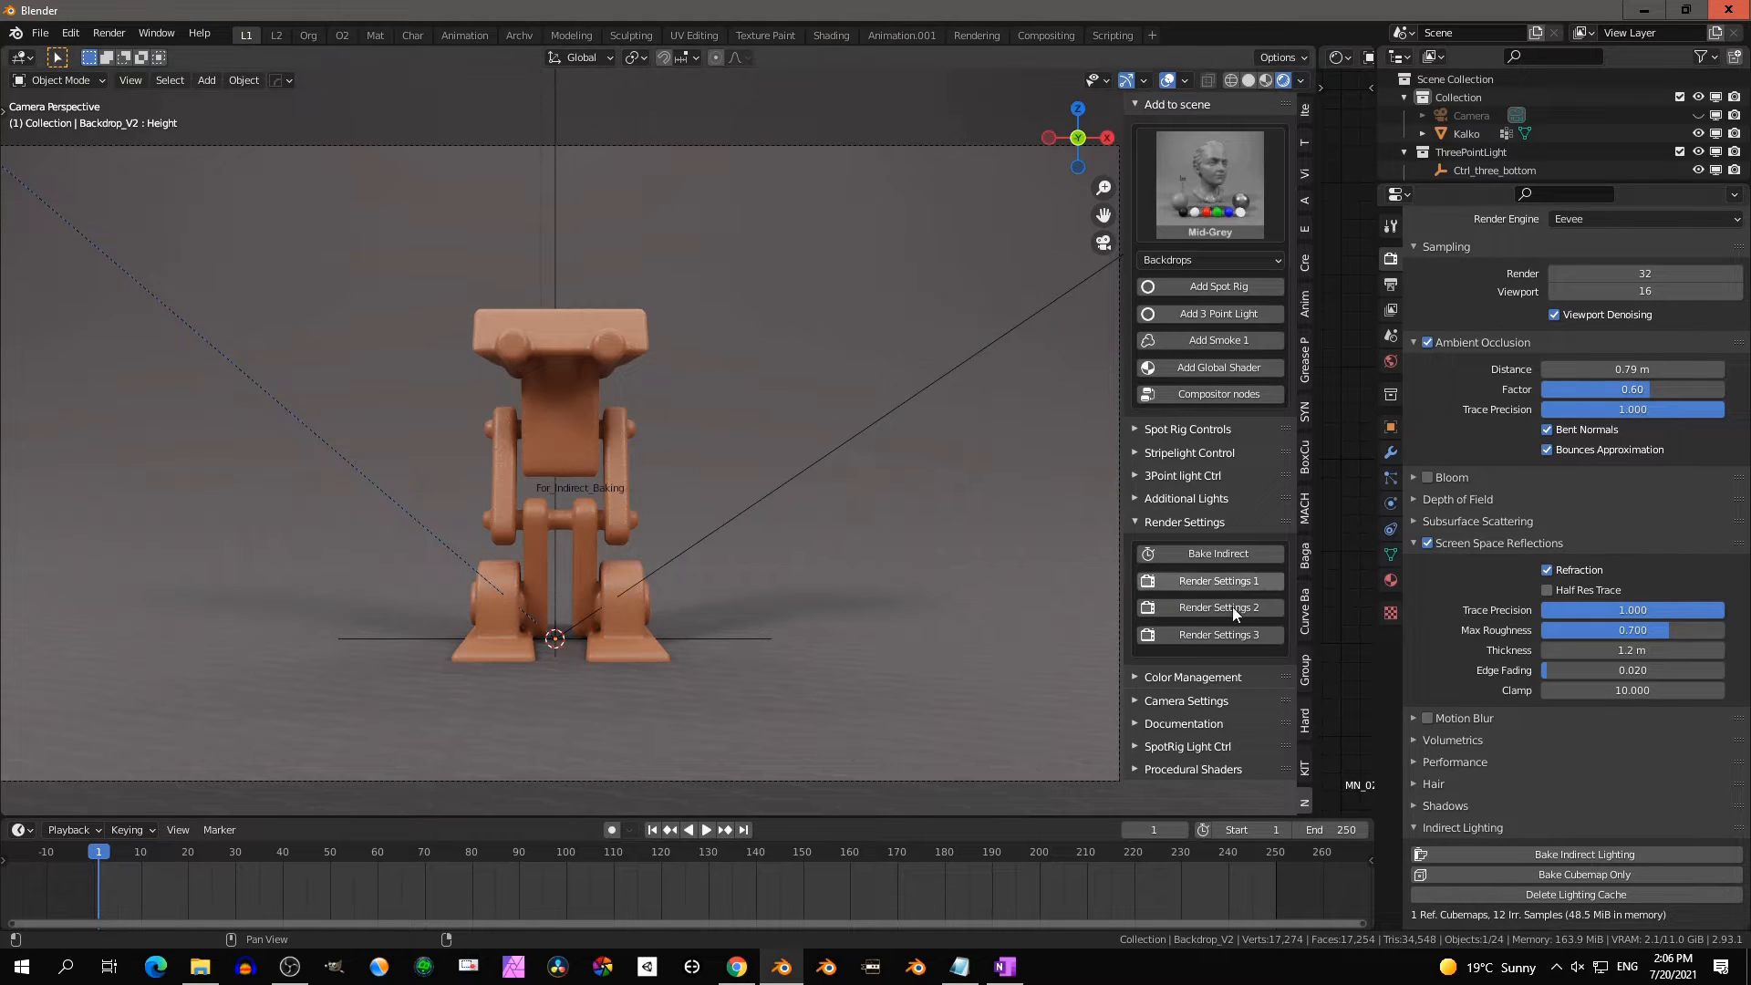
pyautogui.click(1206, 606)
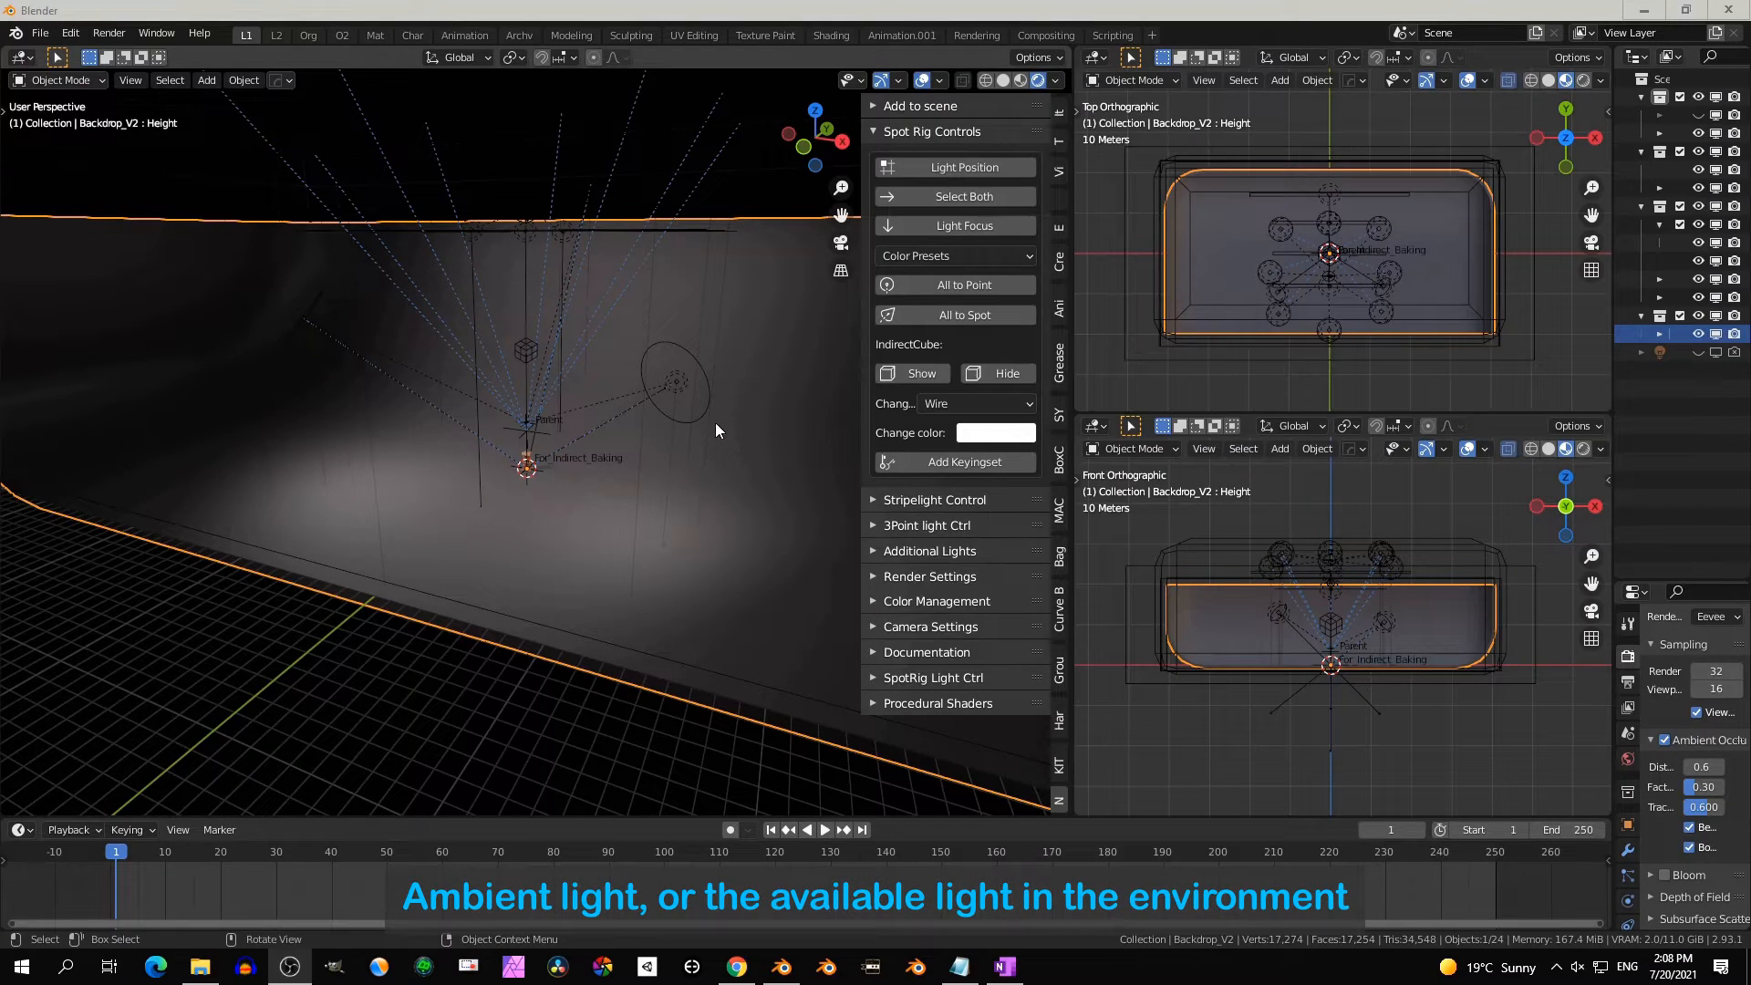
# Select the spot rig's Light Position control and lower it about 12.53 m along the Z axis
pyautogui.click(880, 132)
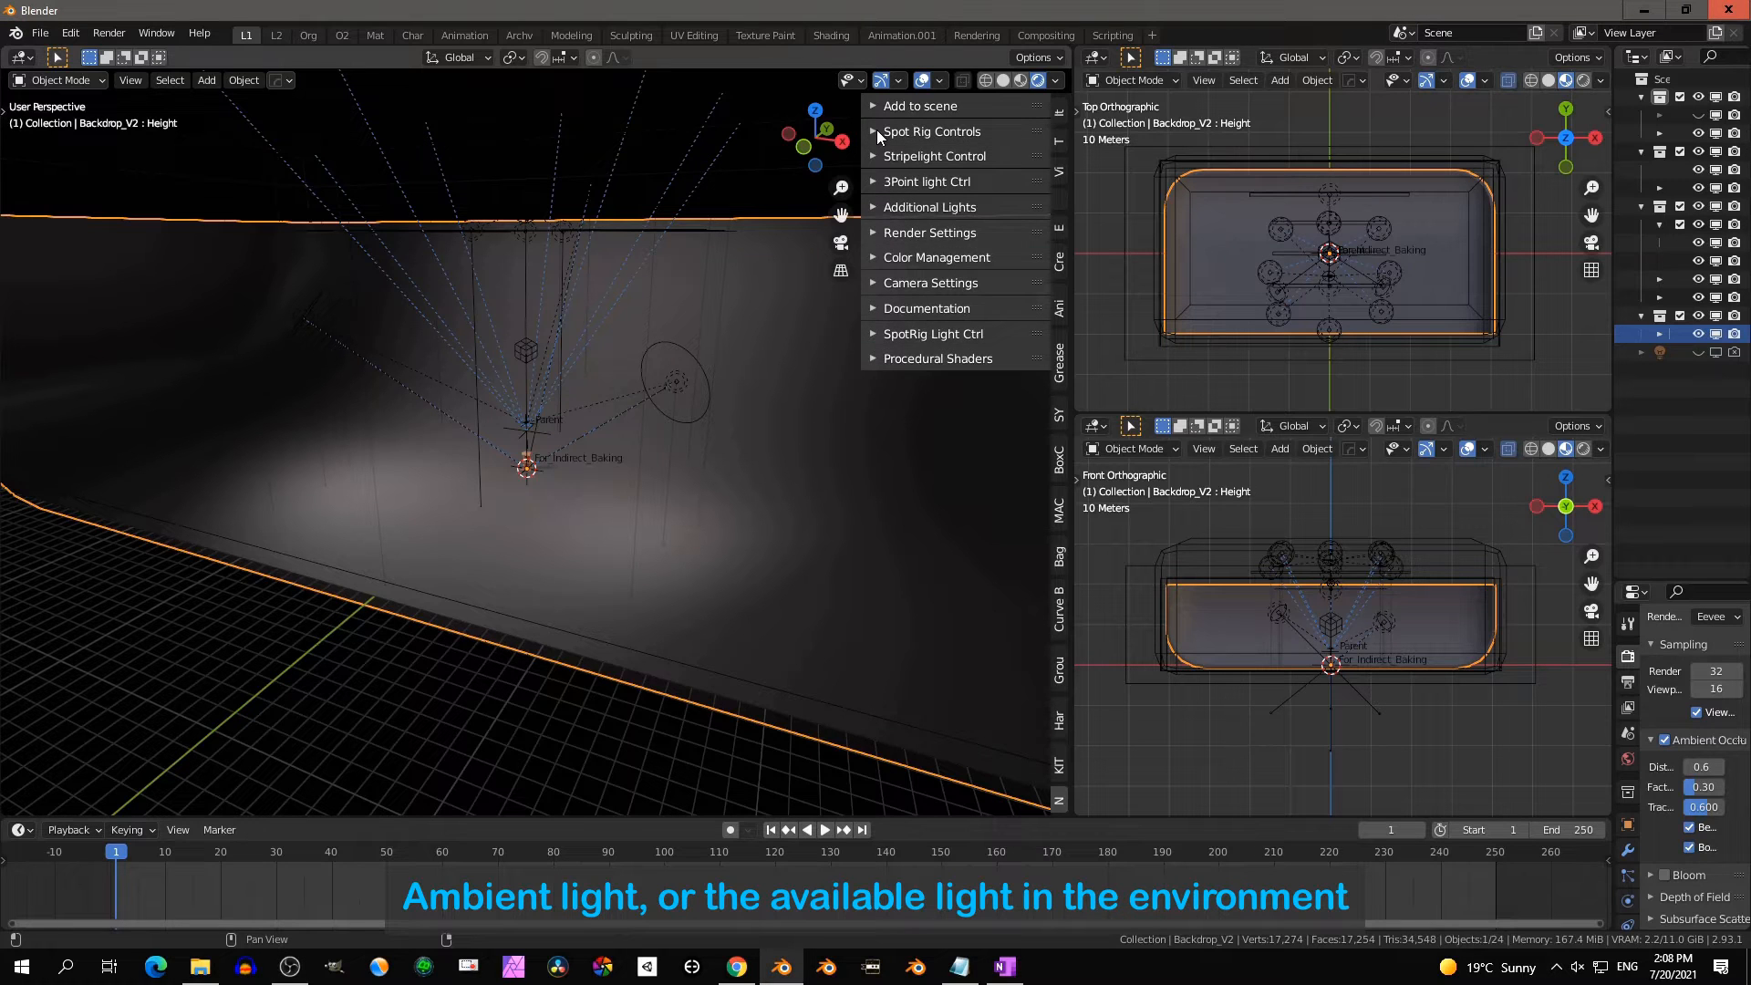
pyautogui.click(877, 130)
pyautogui.click(951, 167)
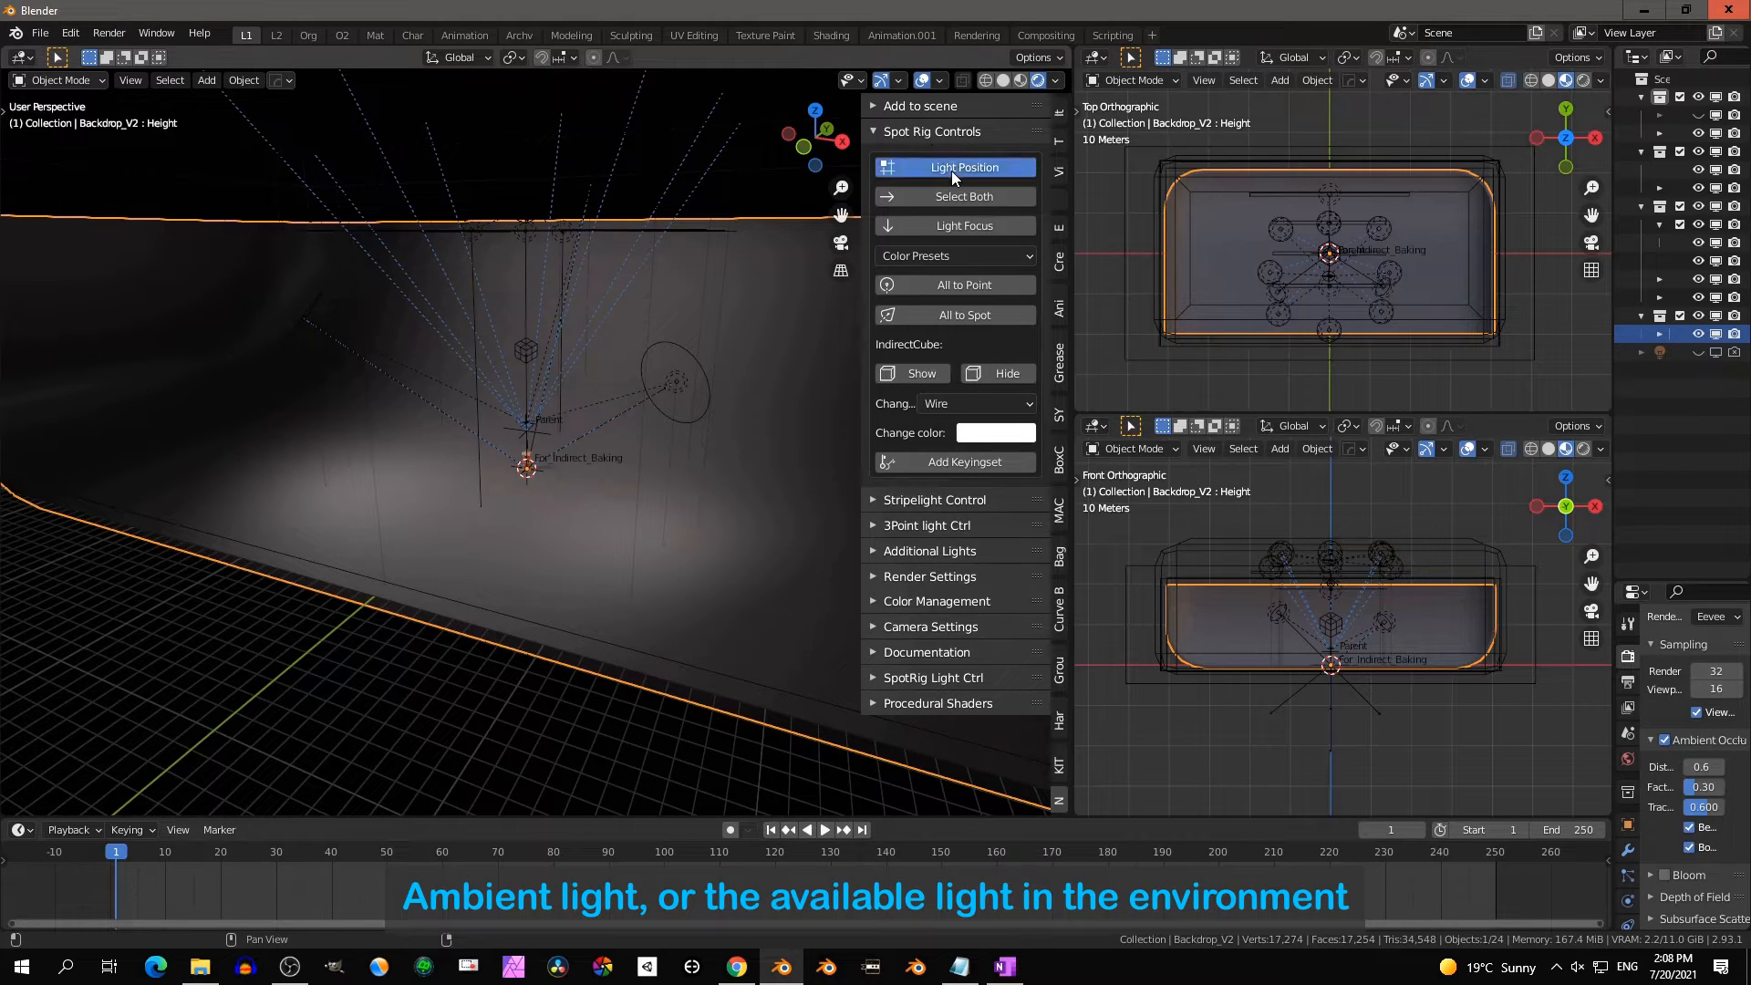
pyautogui.press('g')
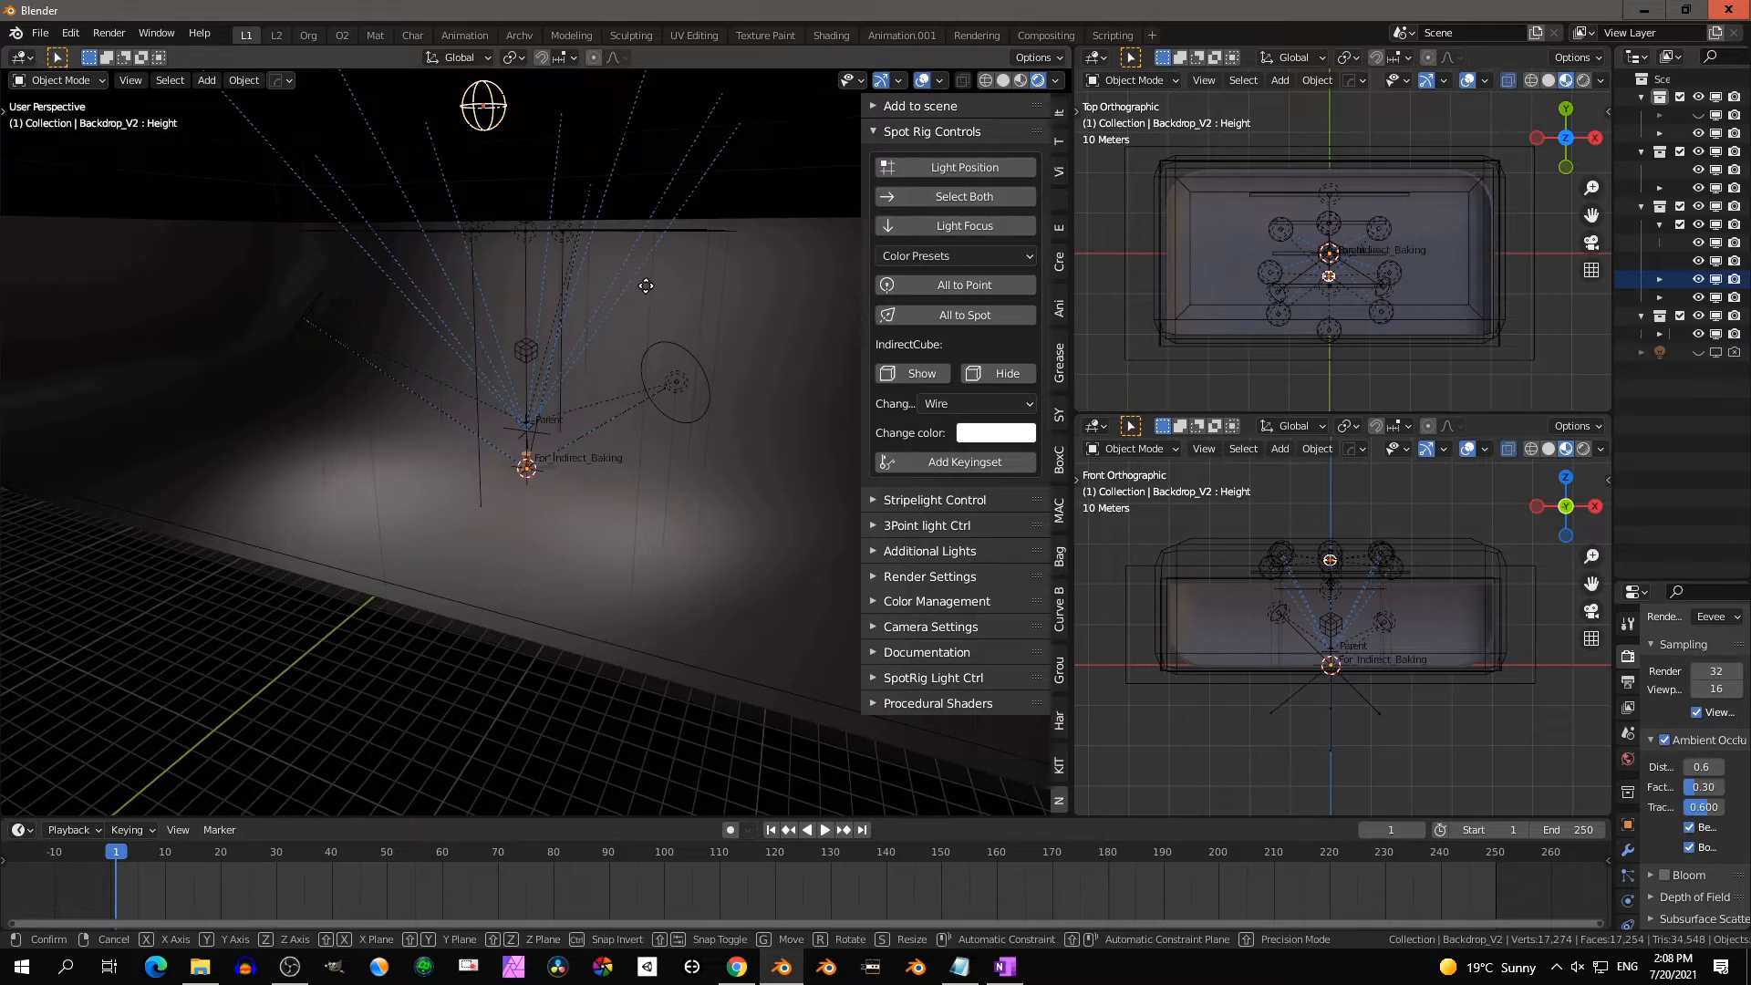
pyautogui.press('z')
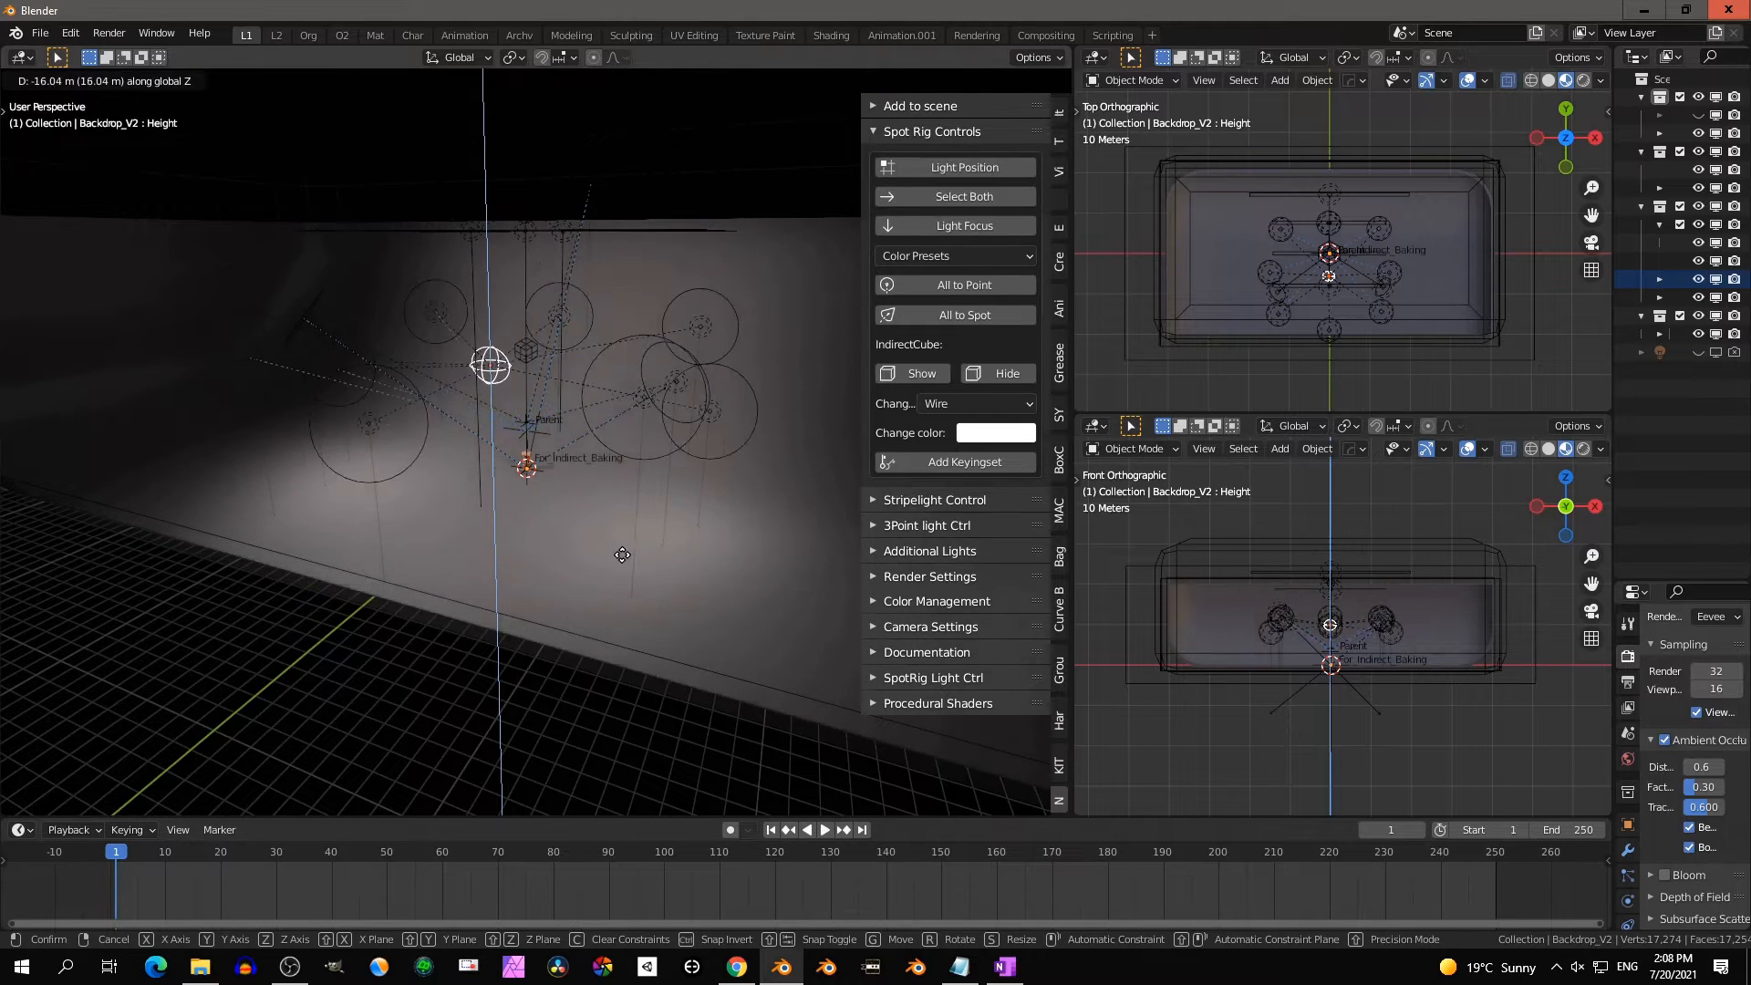
pyautogui.click(631, 485)
# Try rotating the spot rig's light position control about the Z axis and with free trackball rotation
pyautogui.press('r')
pyautogui.press('z')
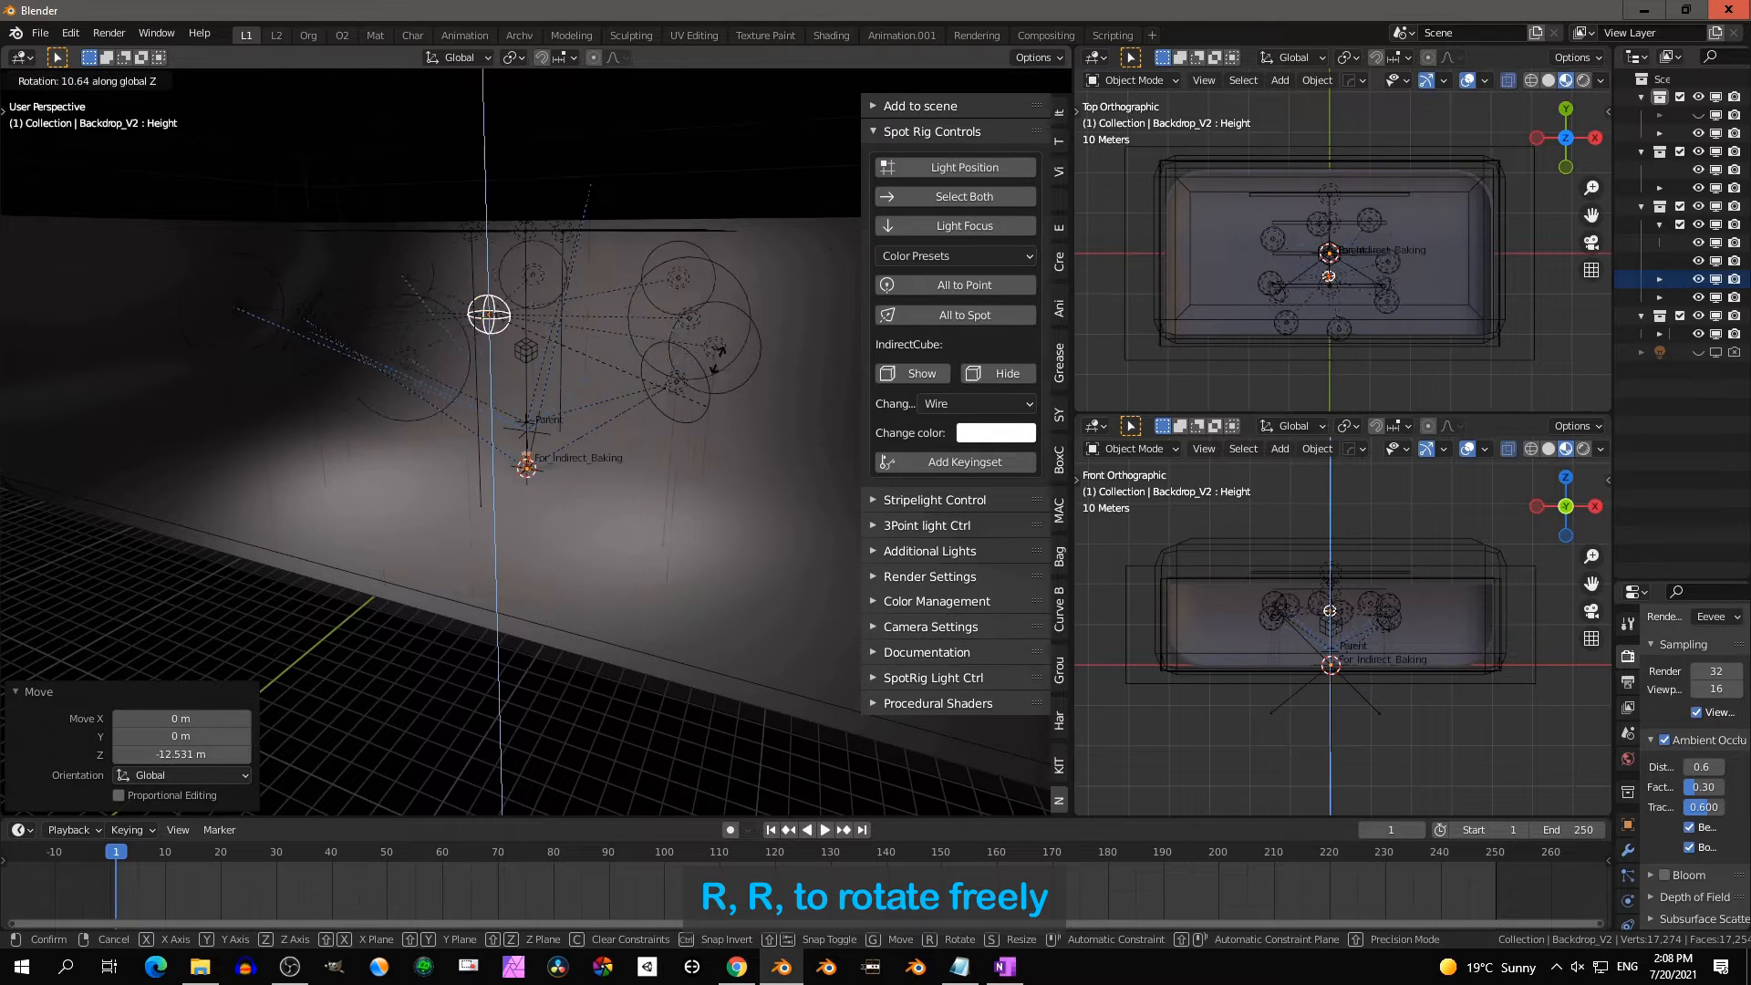
pyautogui.press('r')
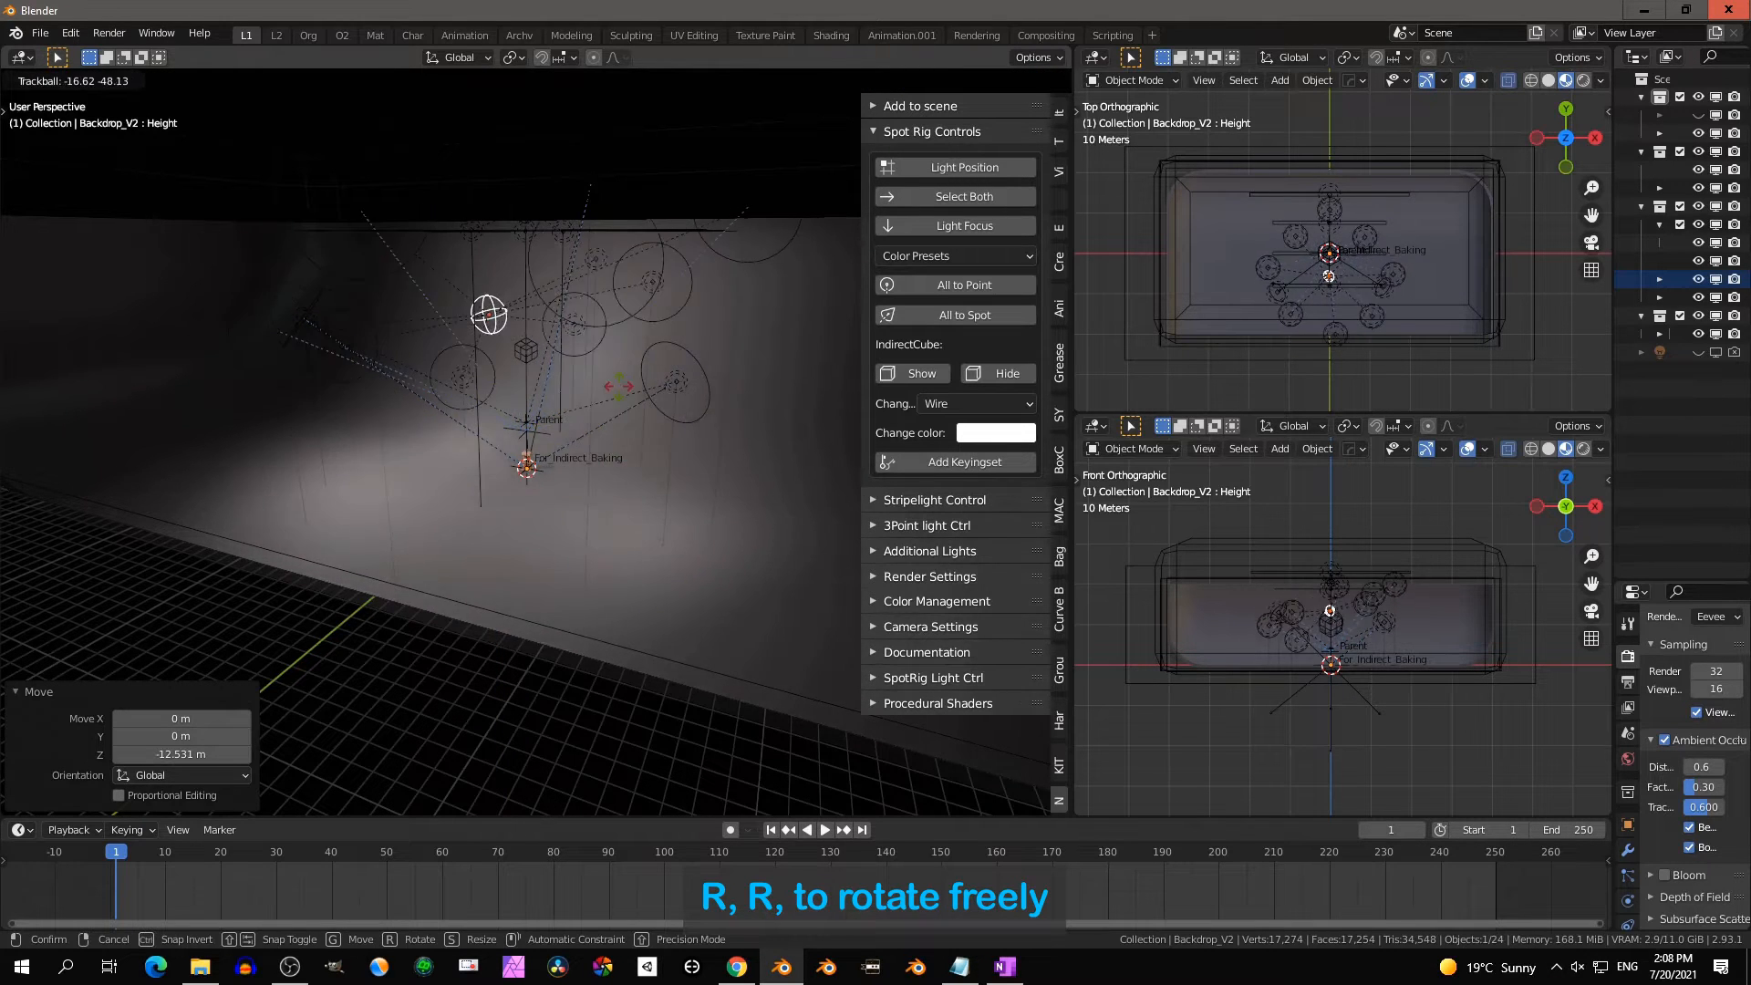
pyautogui.rightClick(684, 500)
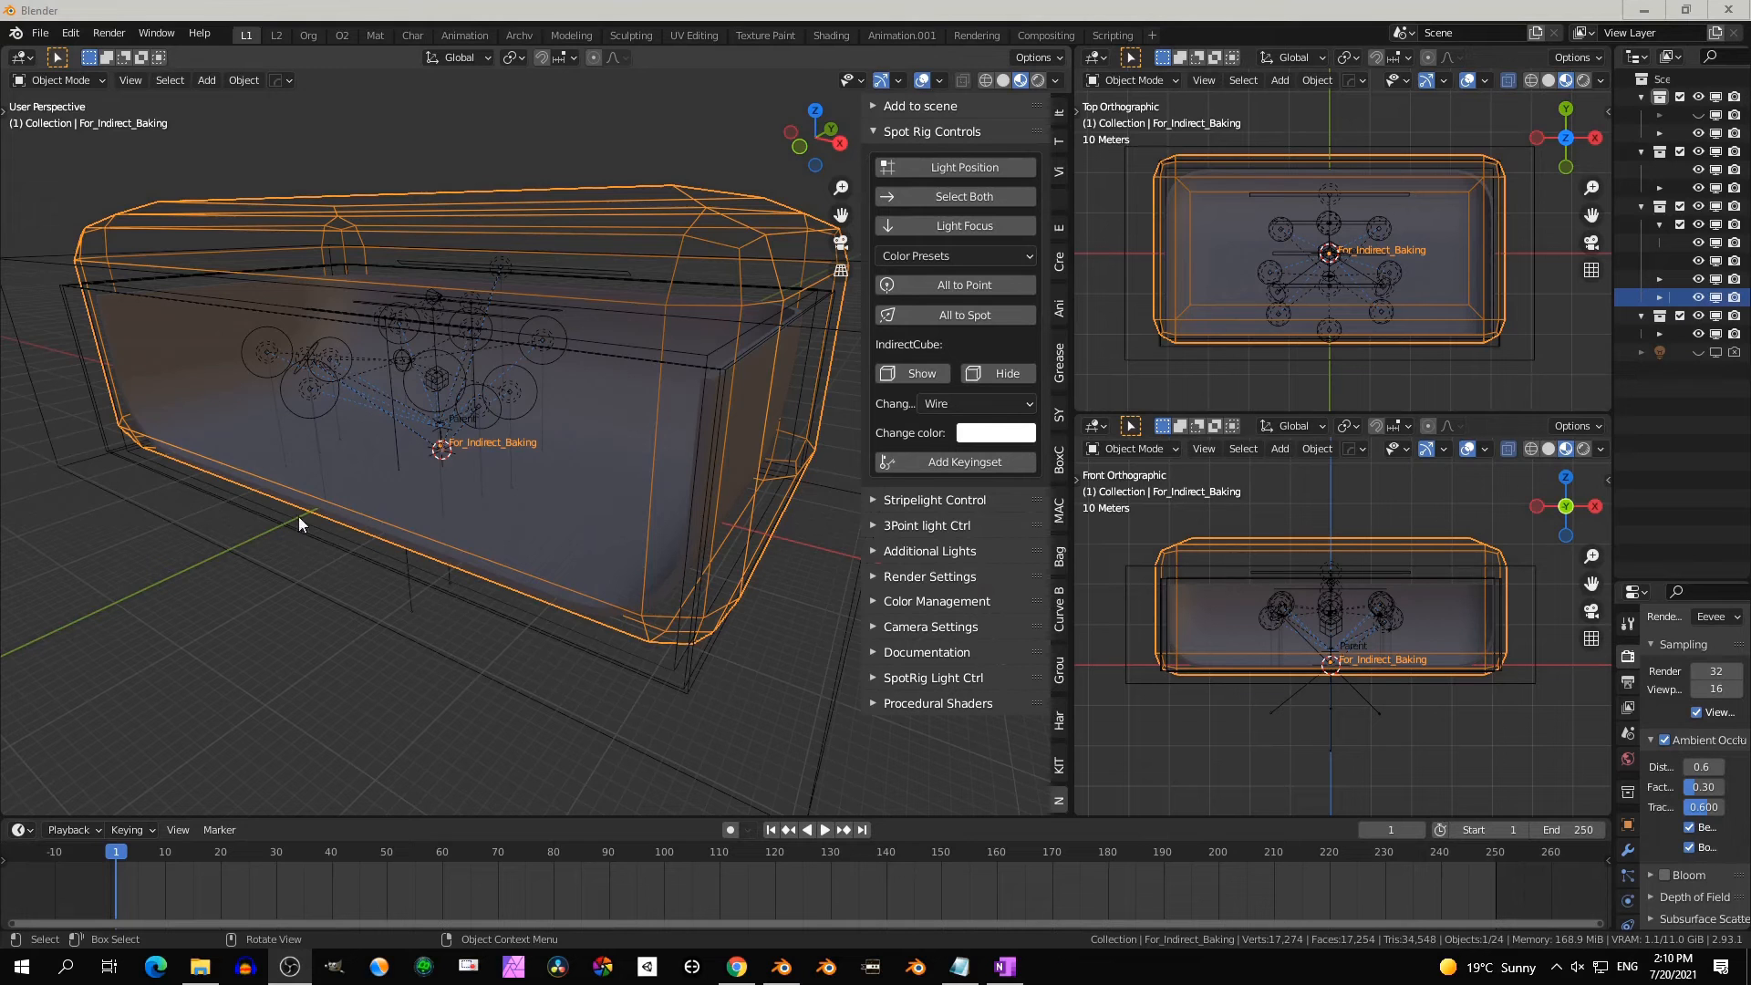
# Try moving the indirect baking cube, and toggle its visibility off and back on
pyautogui.moveTo(719, 325)
pyautogui.mouseDown(button='middle')
pyautogui.moveTo(692, 276)
pyautogui.moveTo(664, 297)
pyautogui.moveTo(691, 314)
pyautogui.mouseUp(button='middle')
pyautogui.press('g')
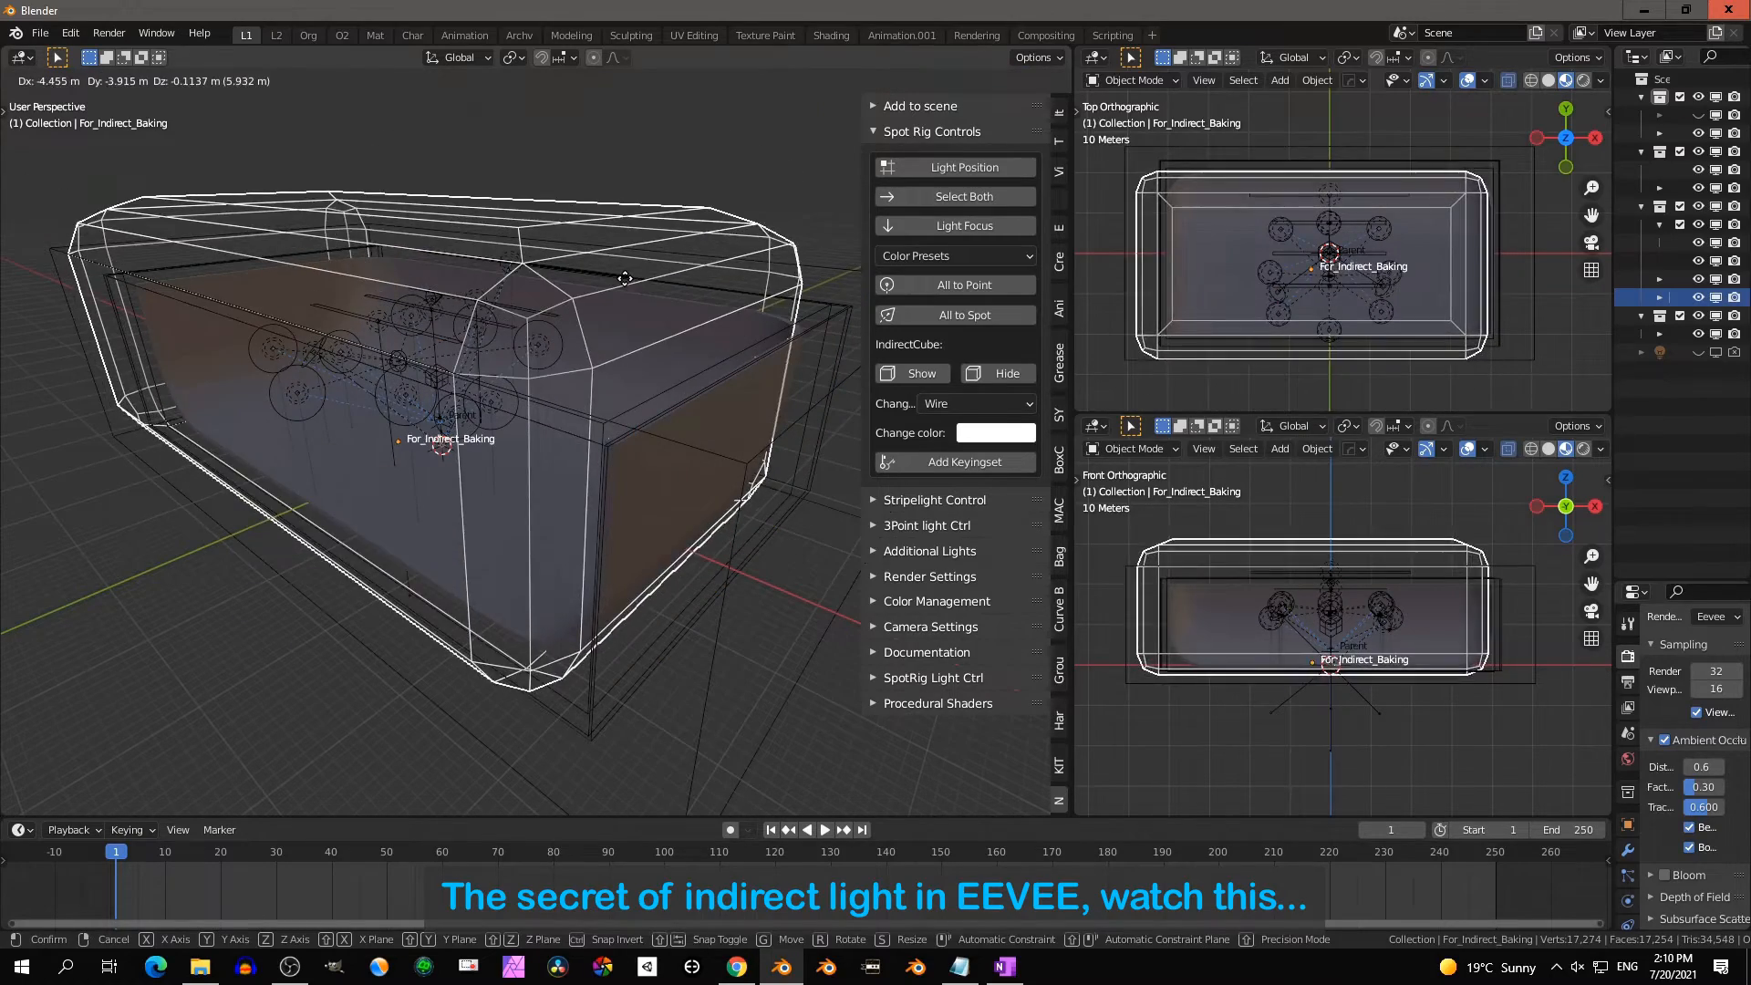
pyautogui.click(627, 277)
pyautogui.click(985, 374)
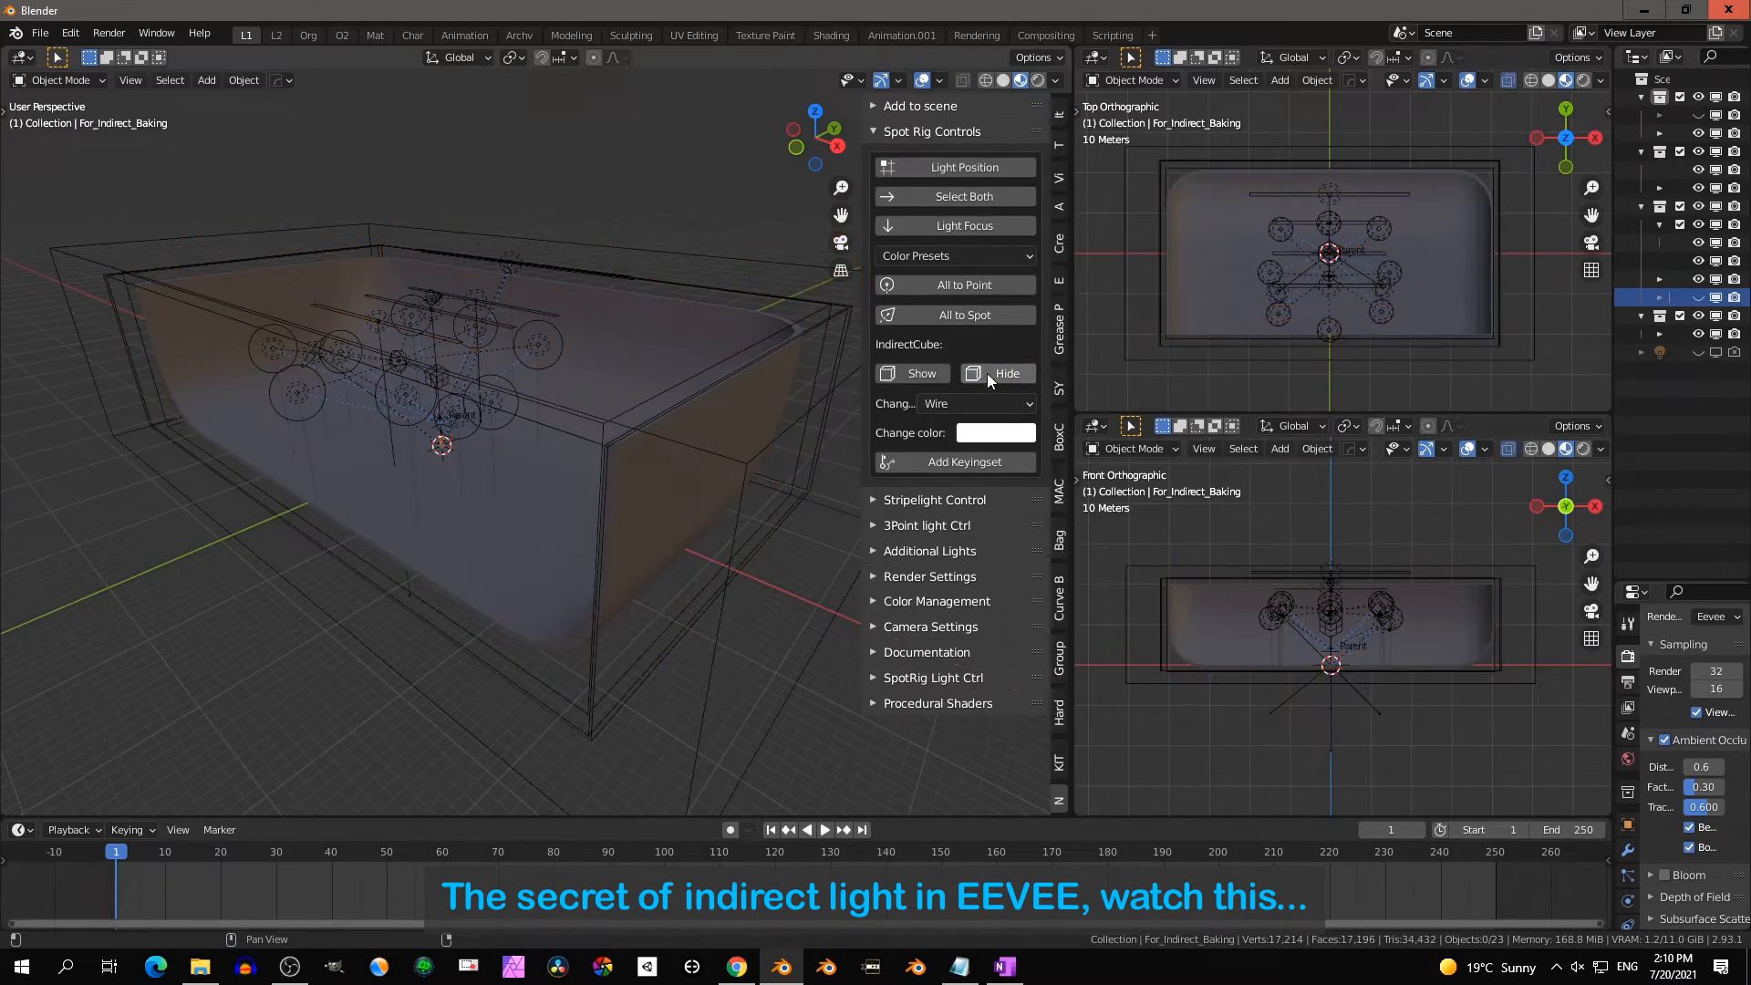
pyautogui.click(932, 374)
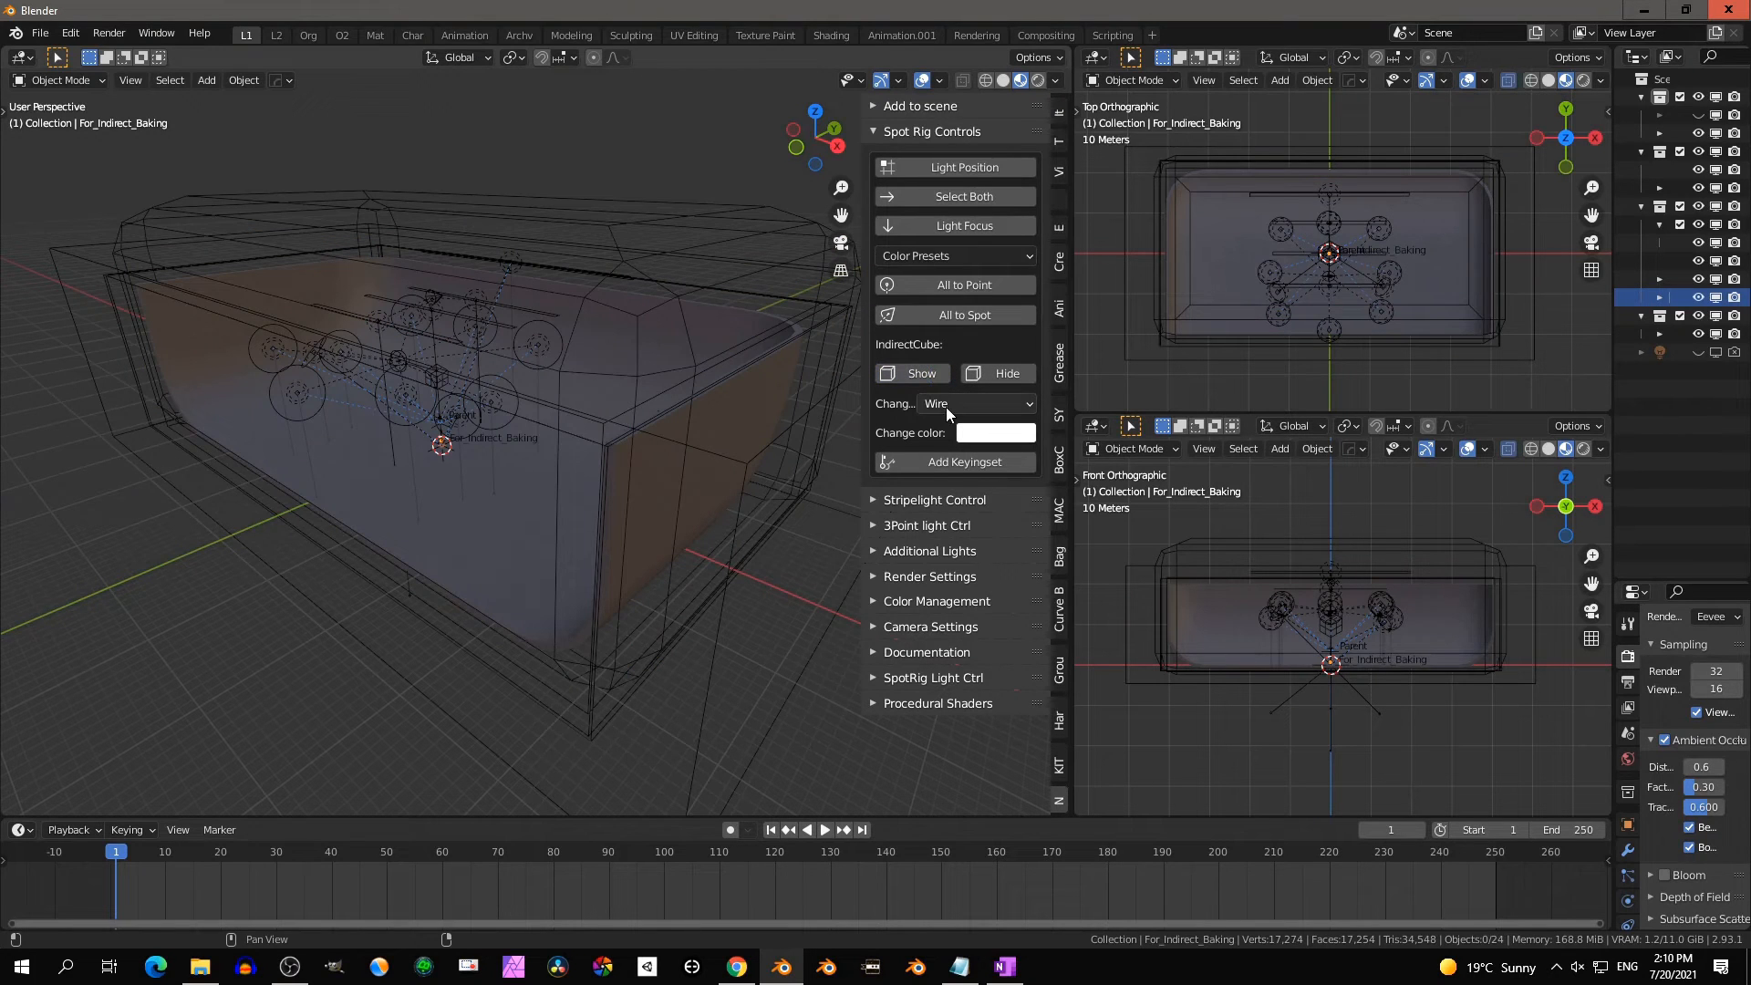
# Display the indirect cube as Solid and set its colour to orange-red with hue 0.006, saturation 0.909 and value 0.850
pyautogui.click(945, 405)
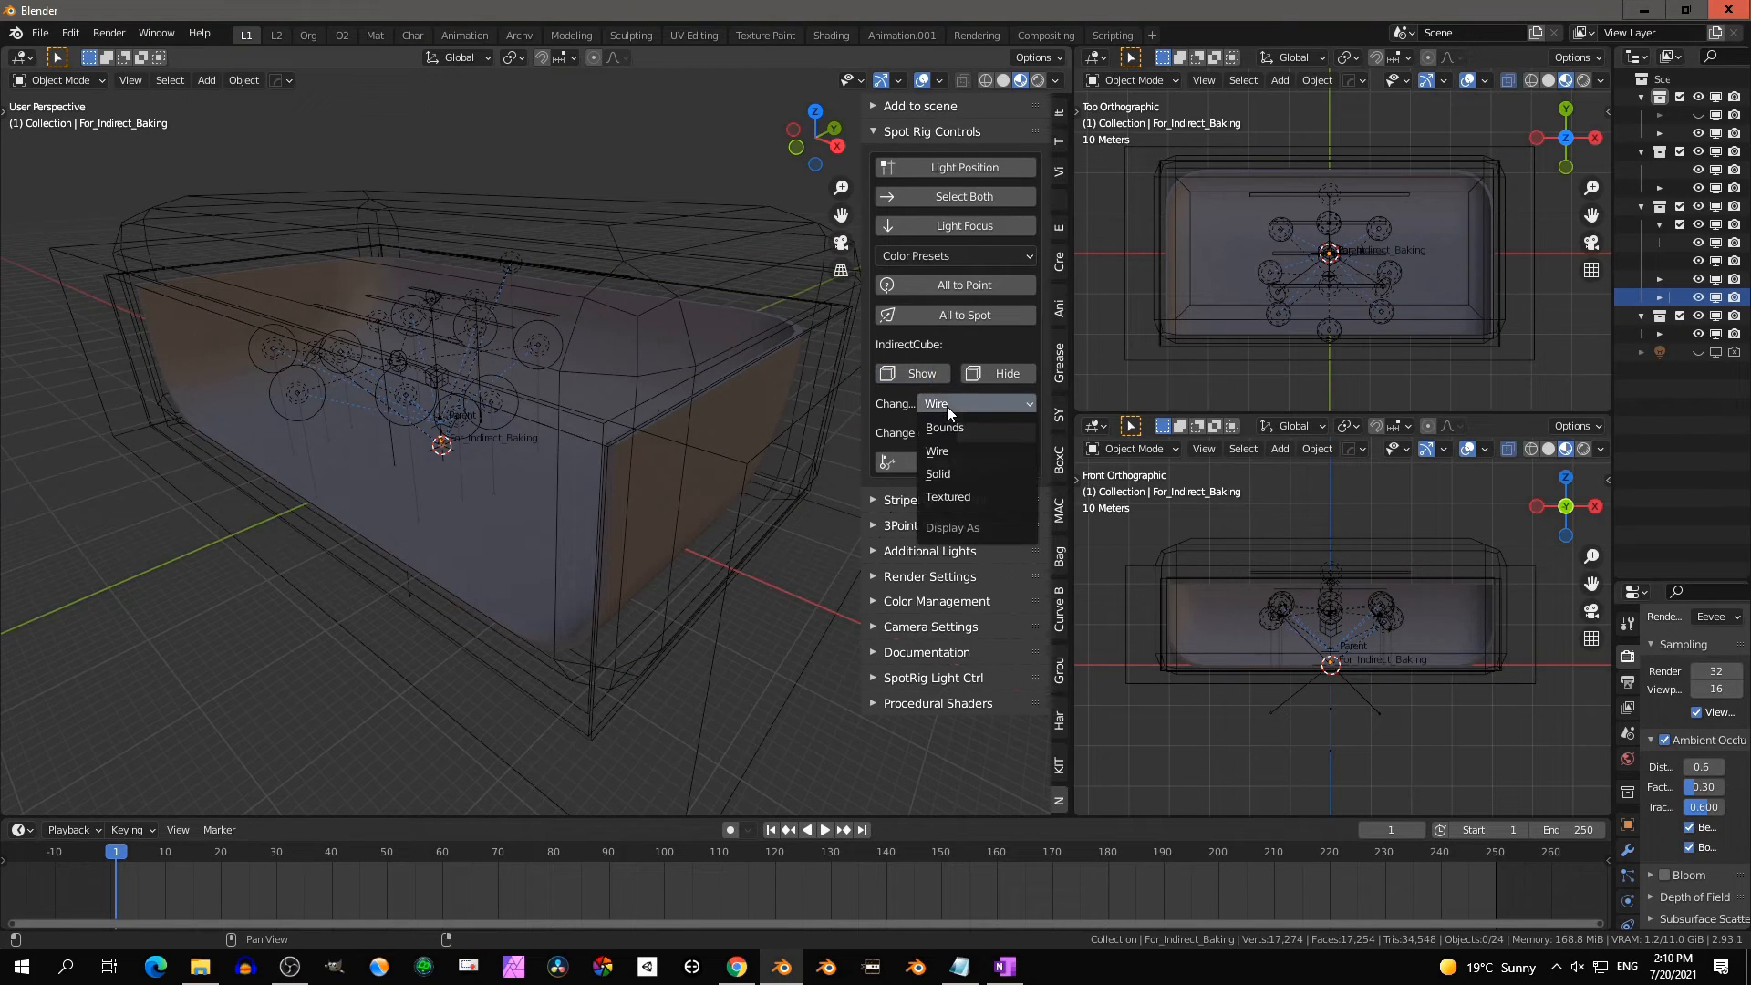
pyautogui.click(971, 471)
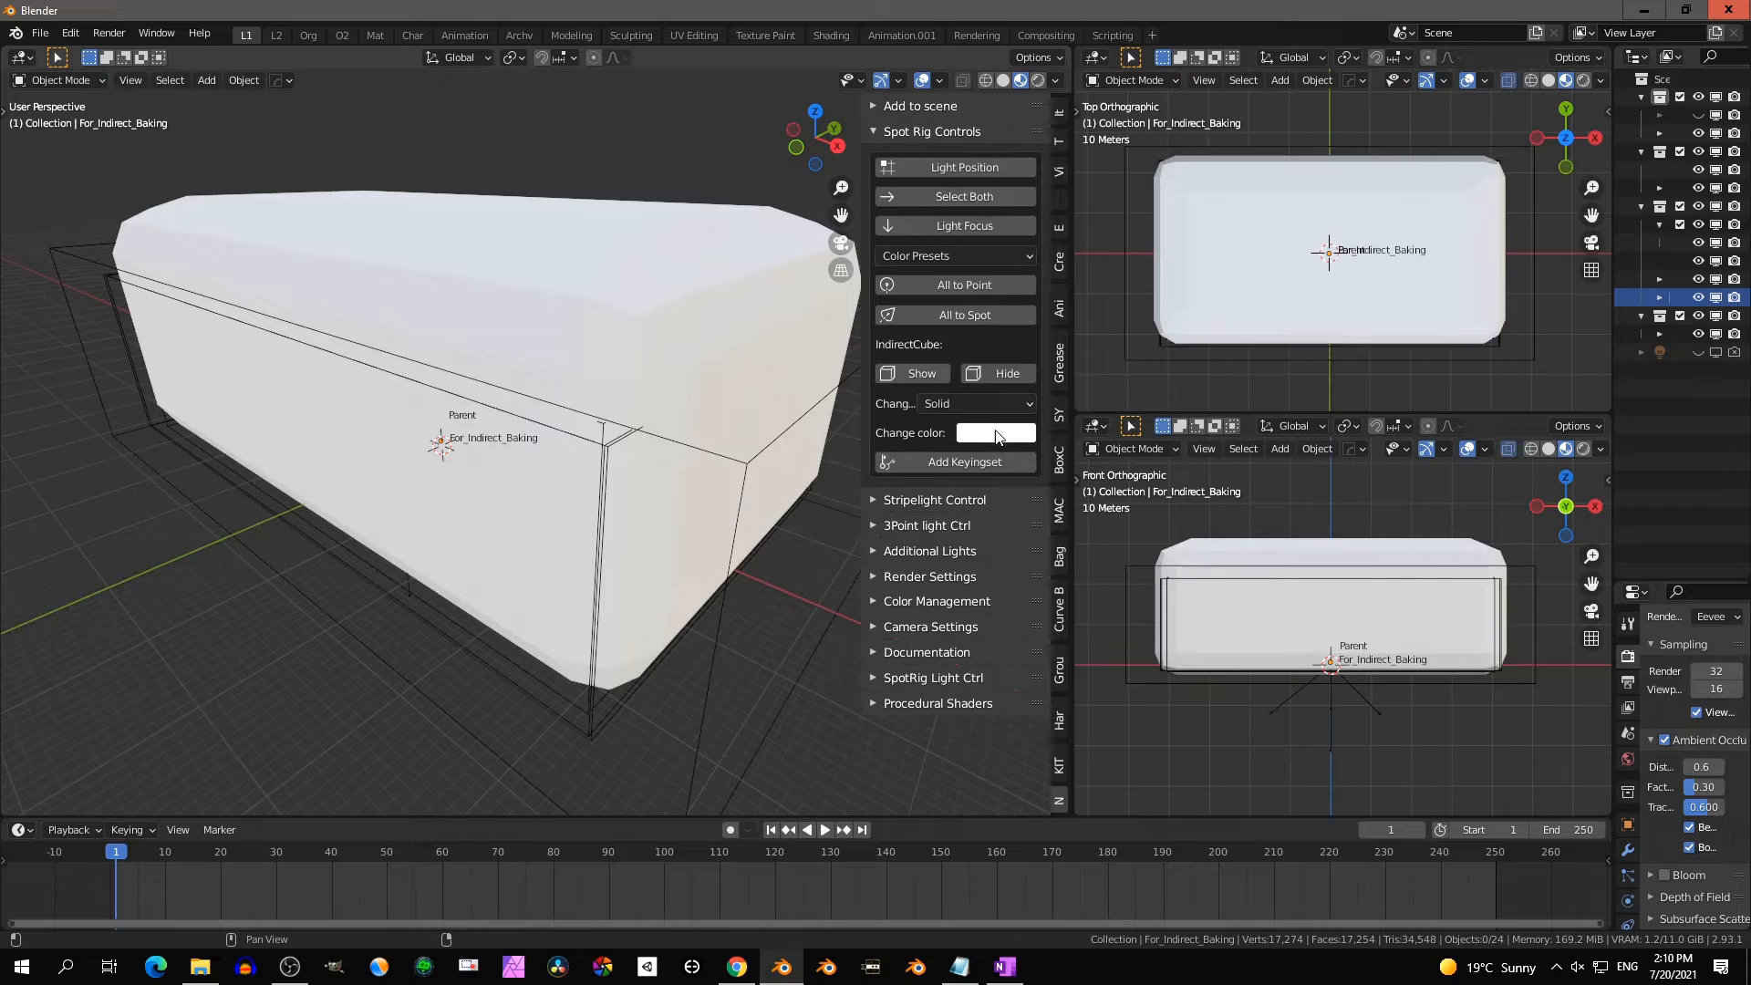
pyautogui.click(998, 436)
pyautogui.moveTo(1046, 207); pyautogui.dragTo(1042, 259)
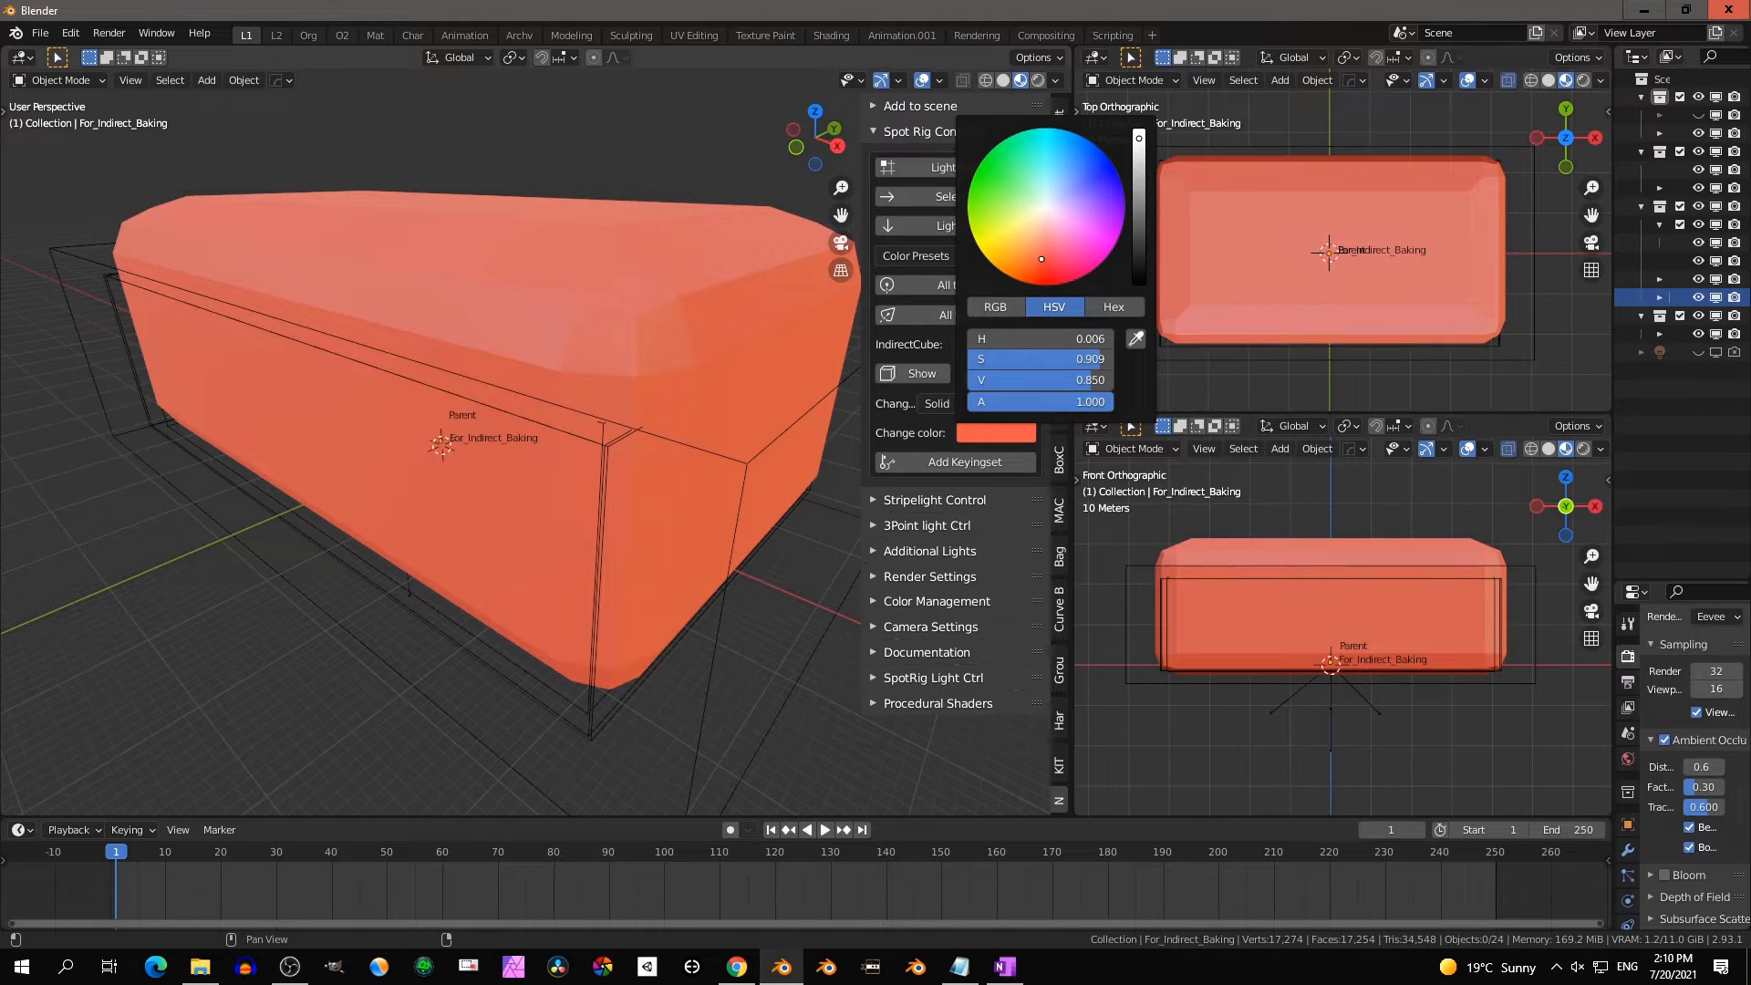
# Hide the indirect cube and show the scene through the camera in rendered shading
pyautogui.click(983, 372)
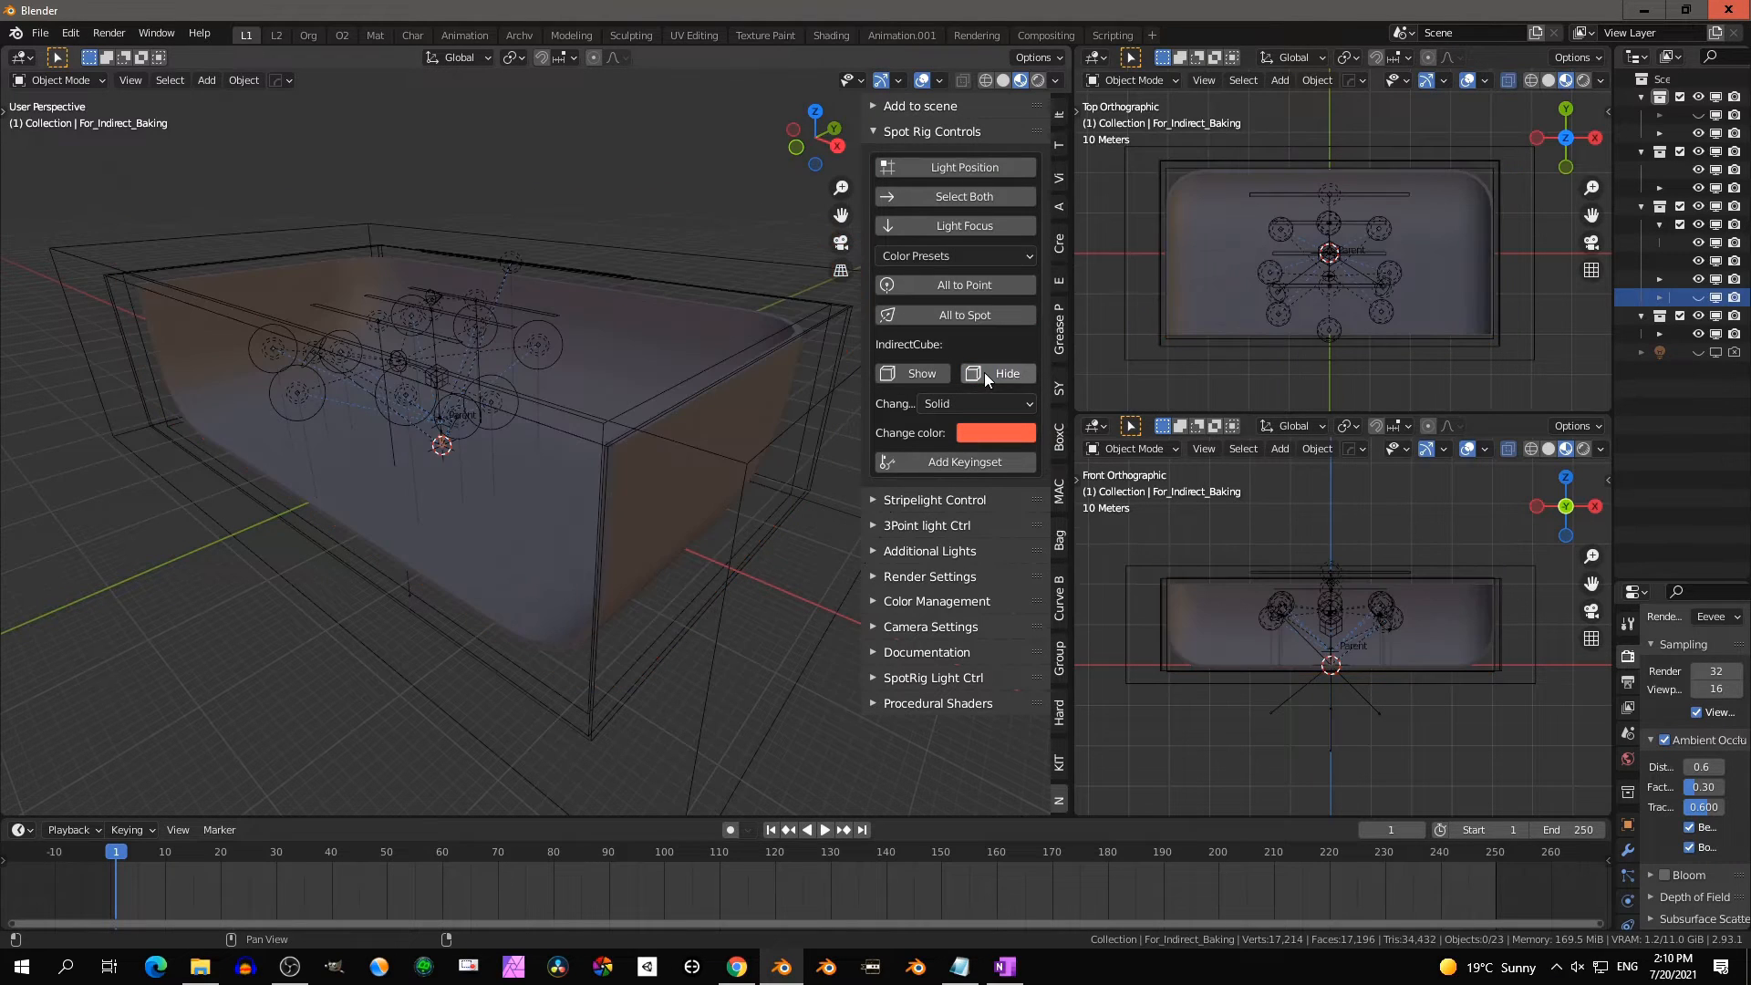
pyautogui.scroll(5, 547, 405)
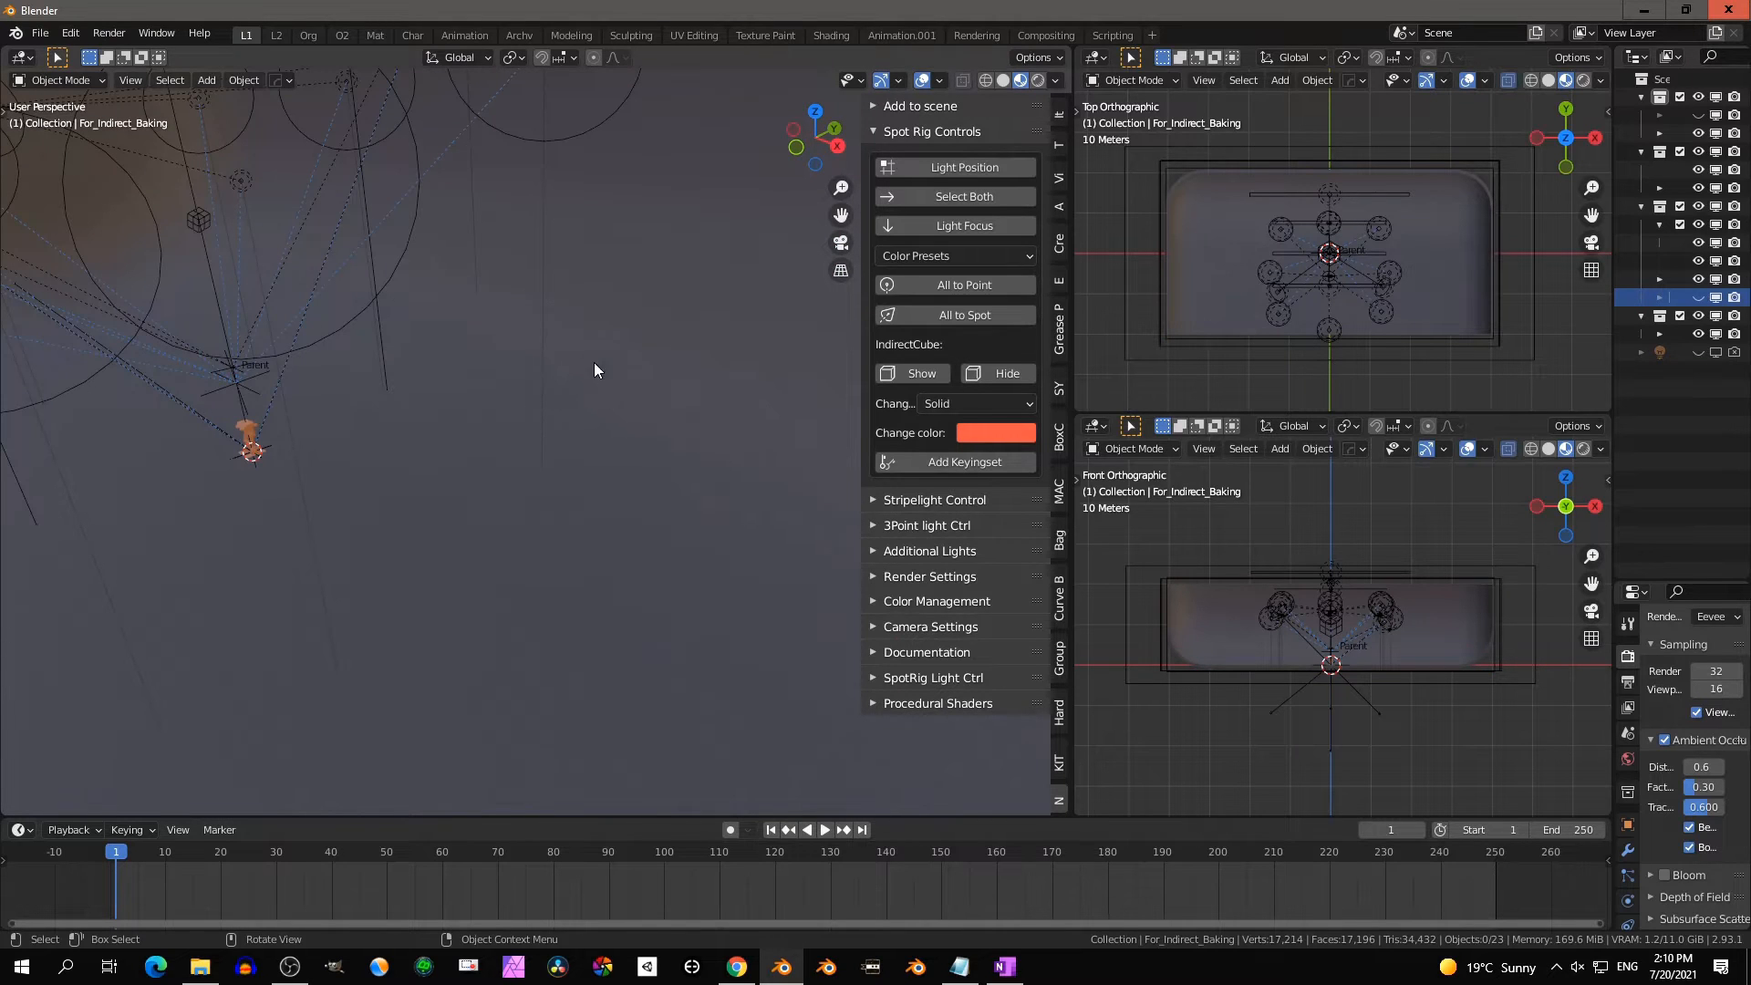
pyautogui.click(1038, 80)
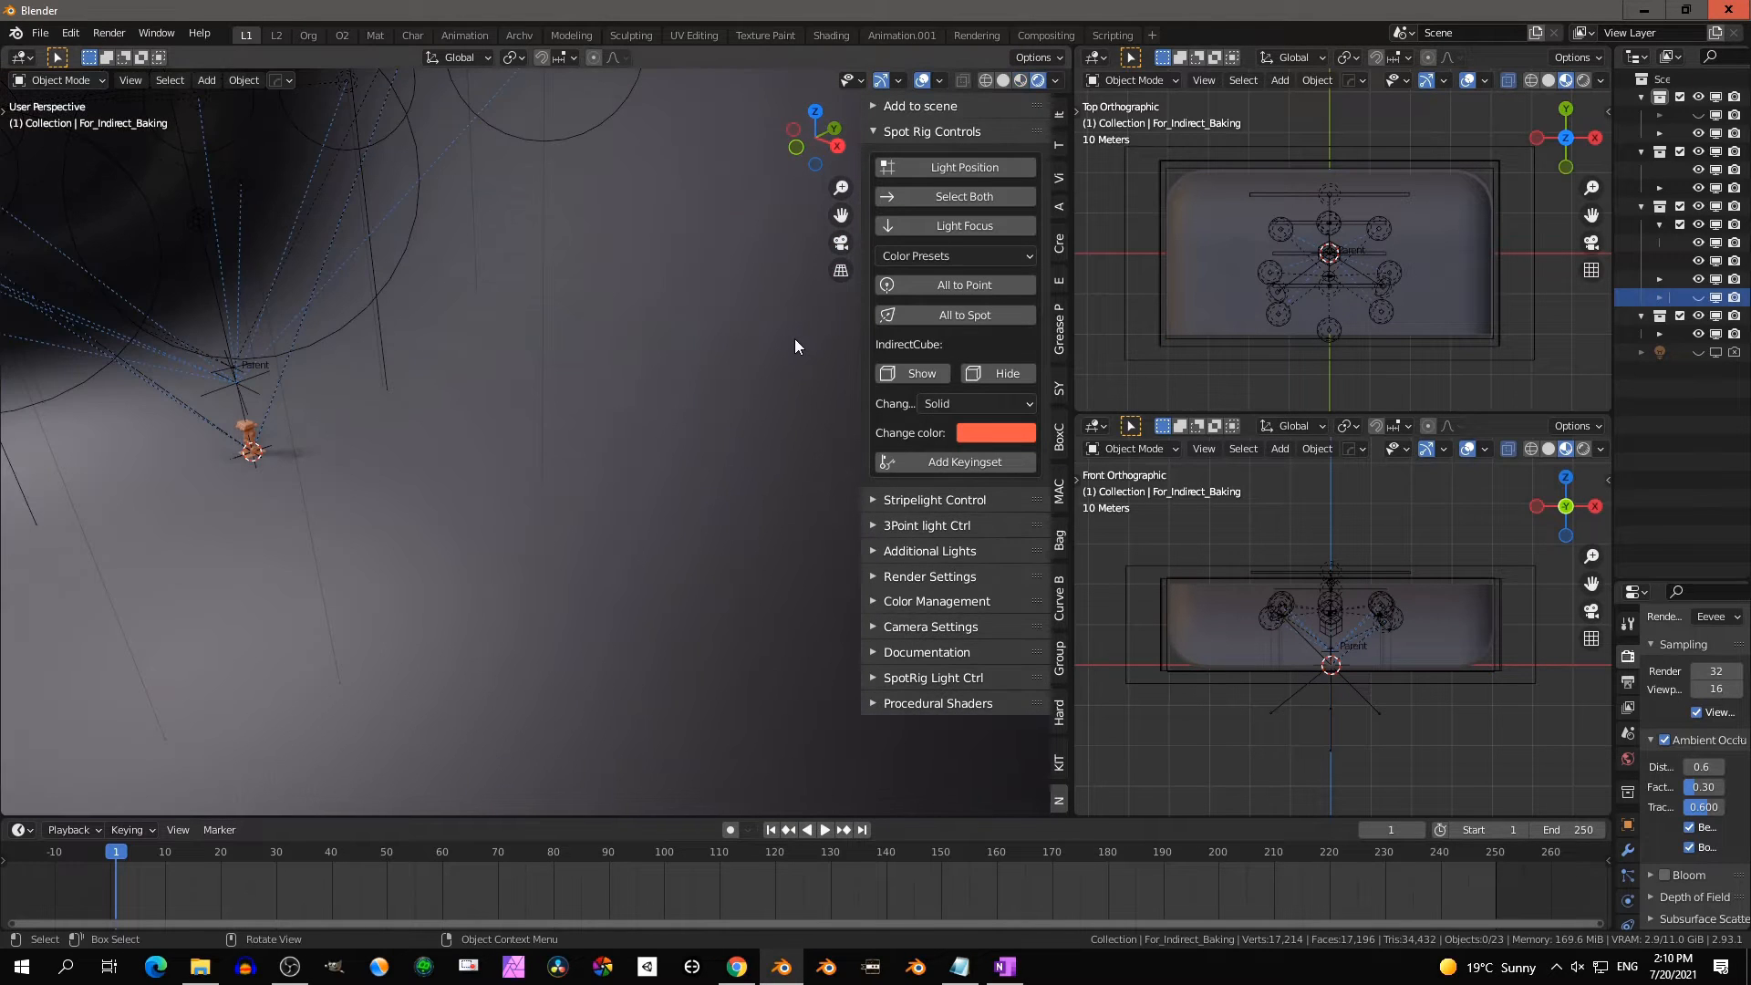
pyautogui.press('KP_0')
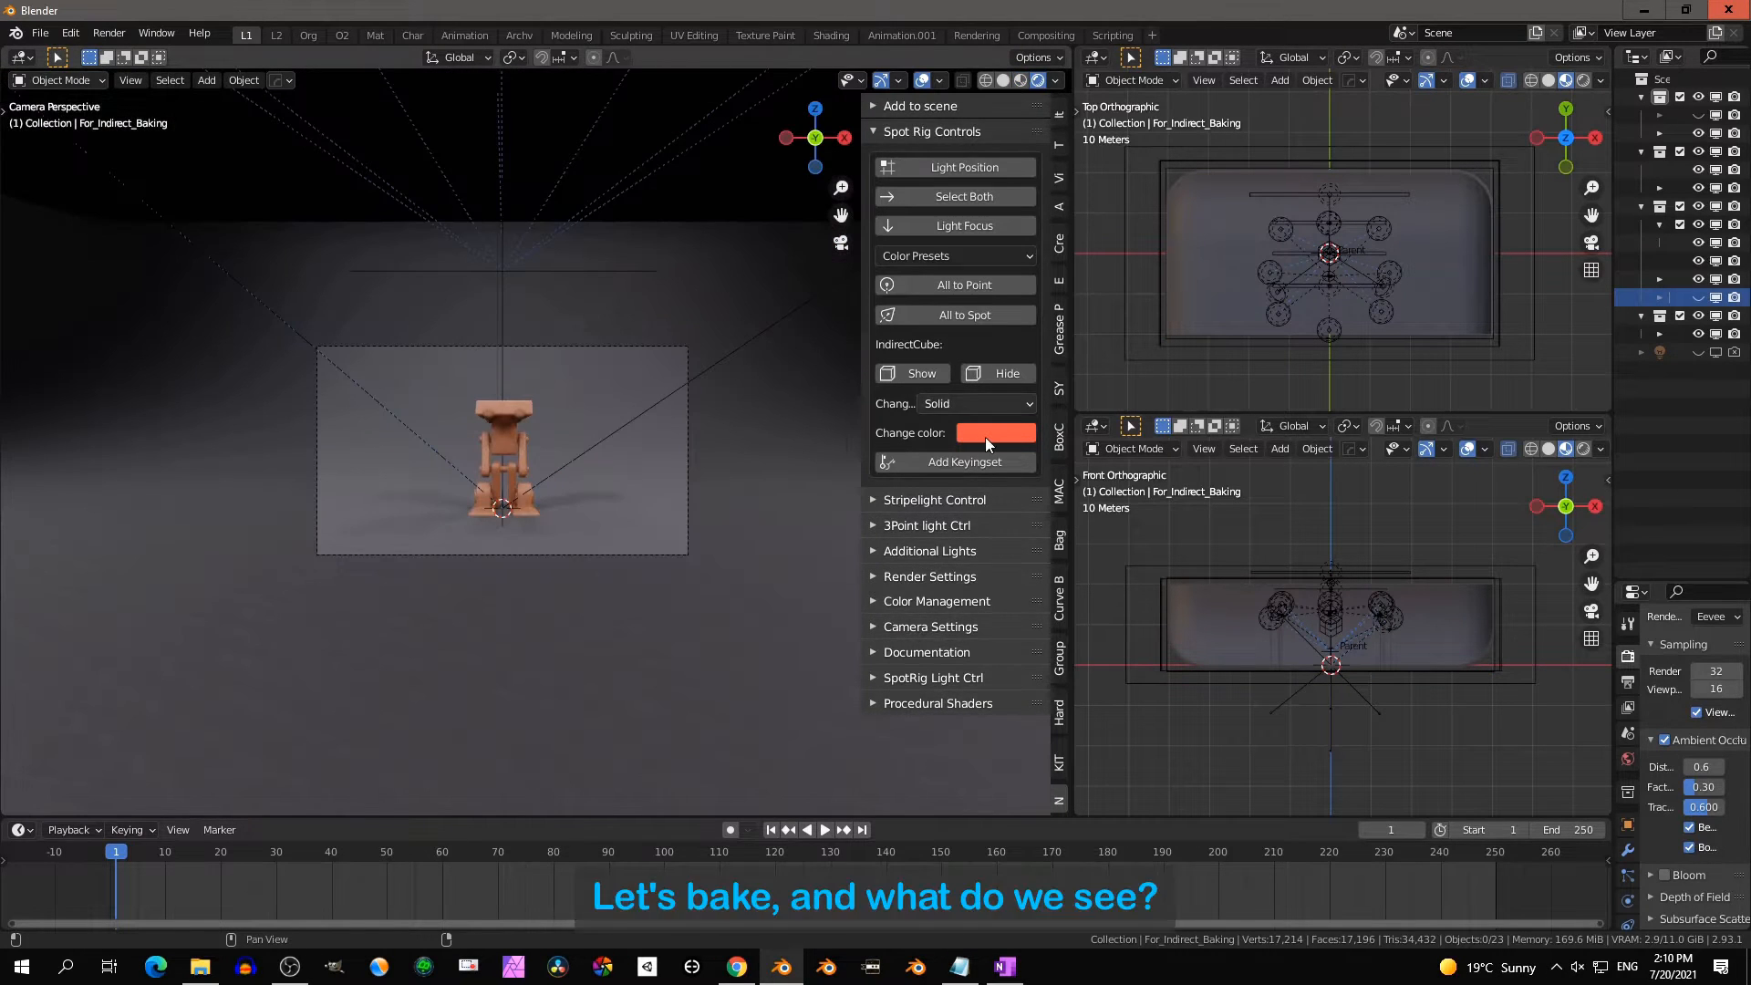
# Change the indirect cube's colour to pure red with hue 1.000, saturation 1.000 and value 0.850
pyautogui.click(987, 435)
pyautogui.moveTo(1030, 247); pyautogui.dragTo(1049, 285)
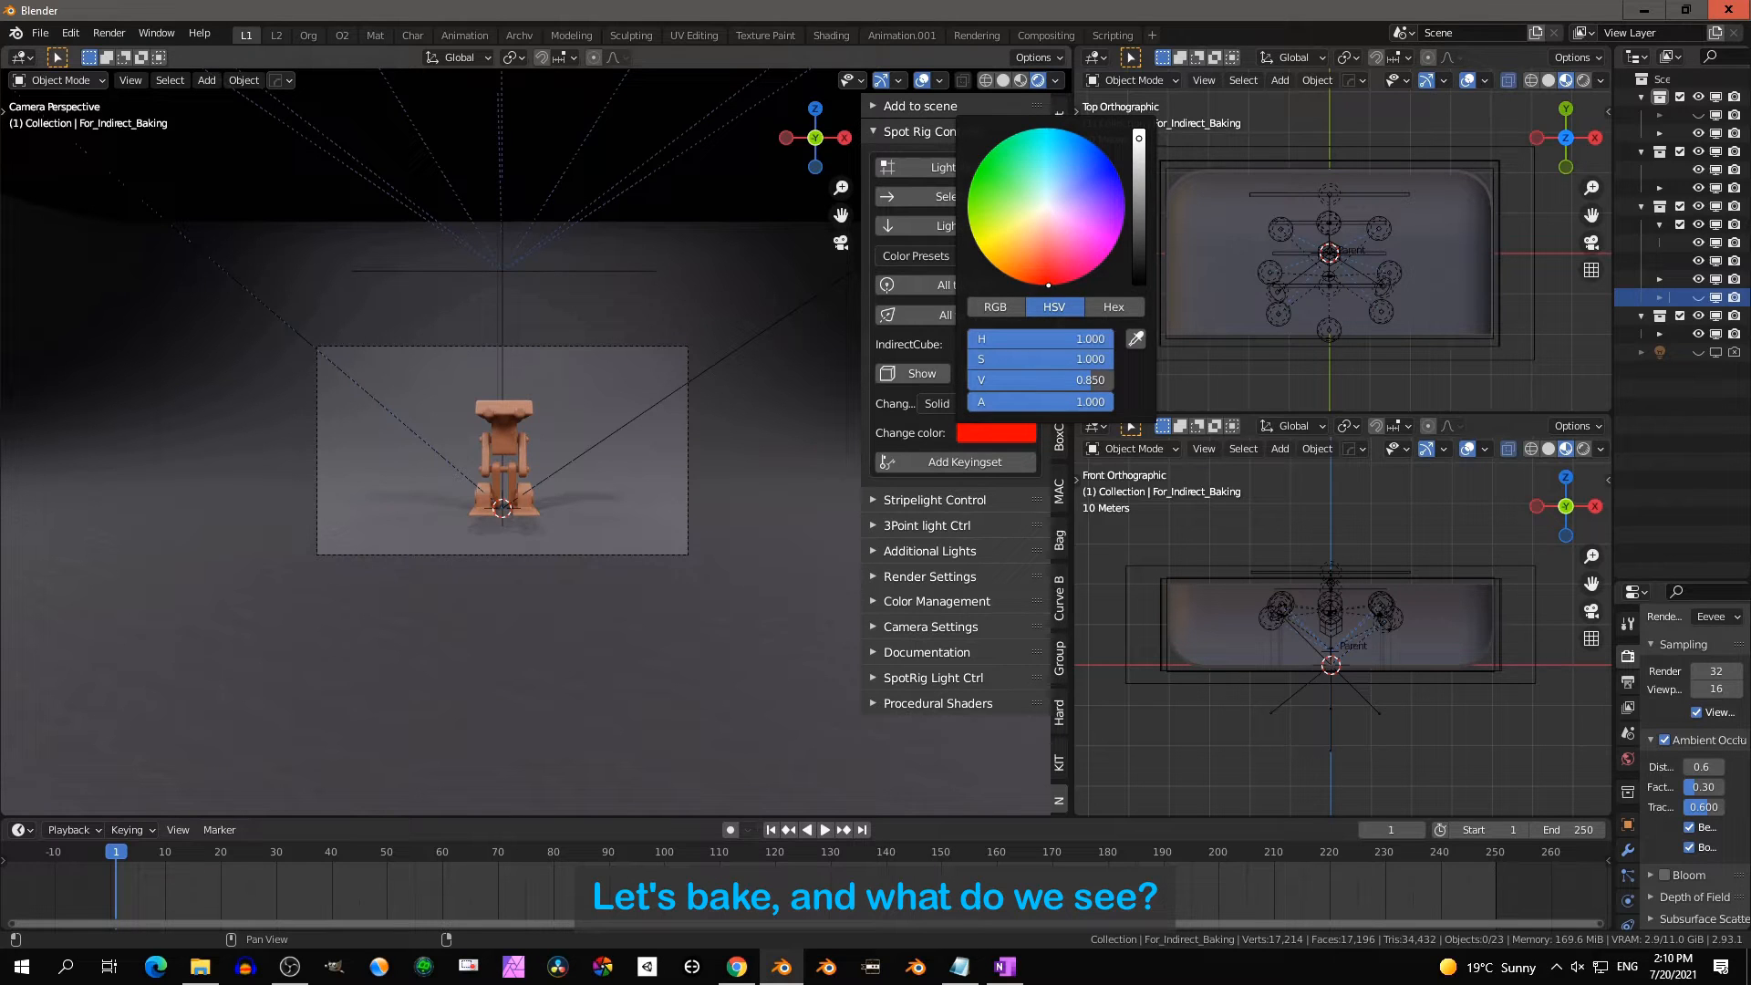
# Bake the indirect lighting with the red cube colour and view the robot more closely
pyautogui.click(930, 577)
pyautogui.click(951, 612)
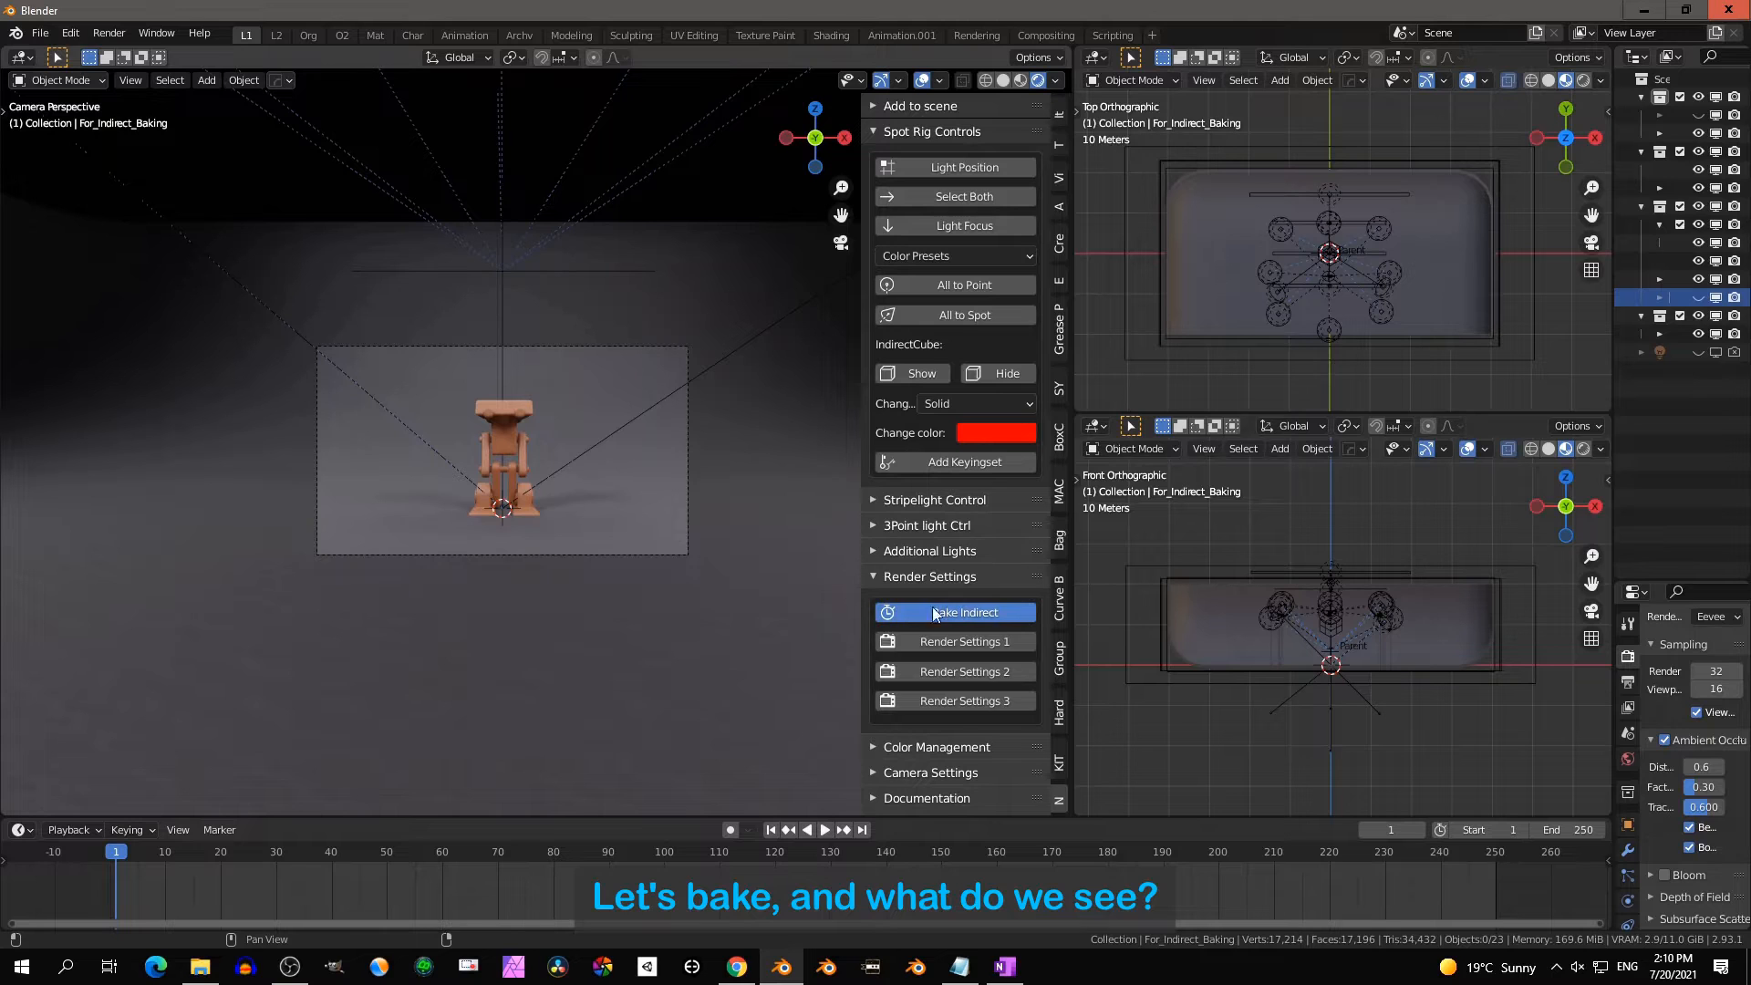
pyautogui.scroll(2, 792, 484)
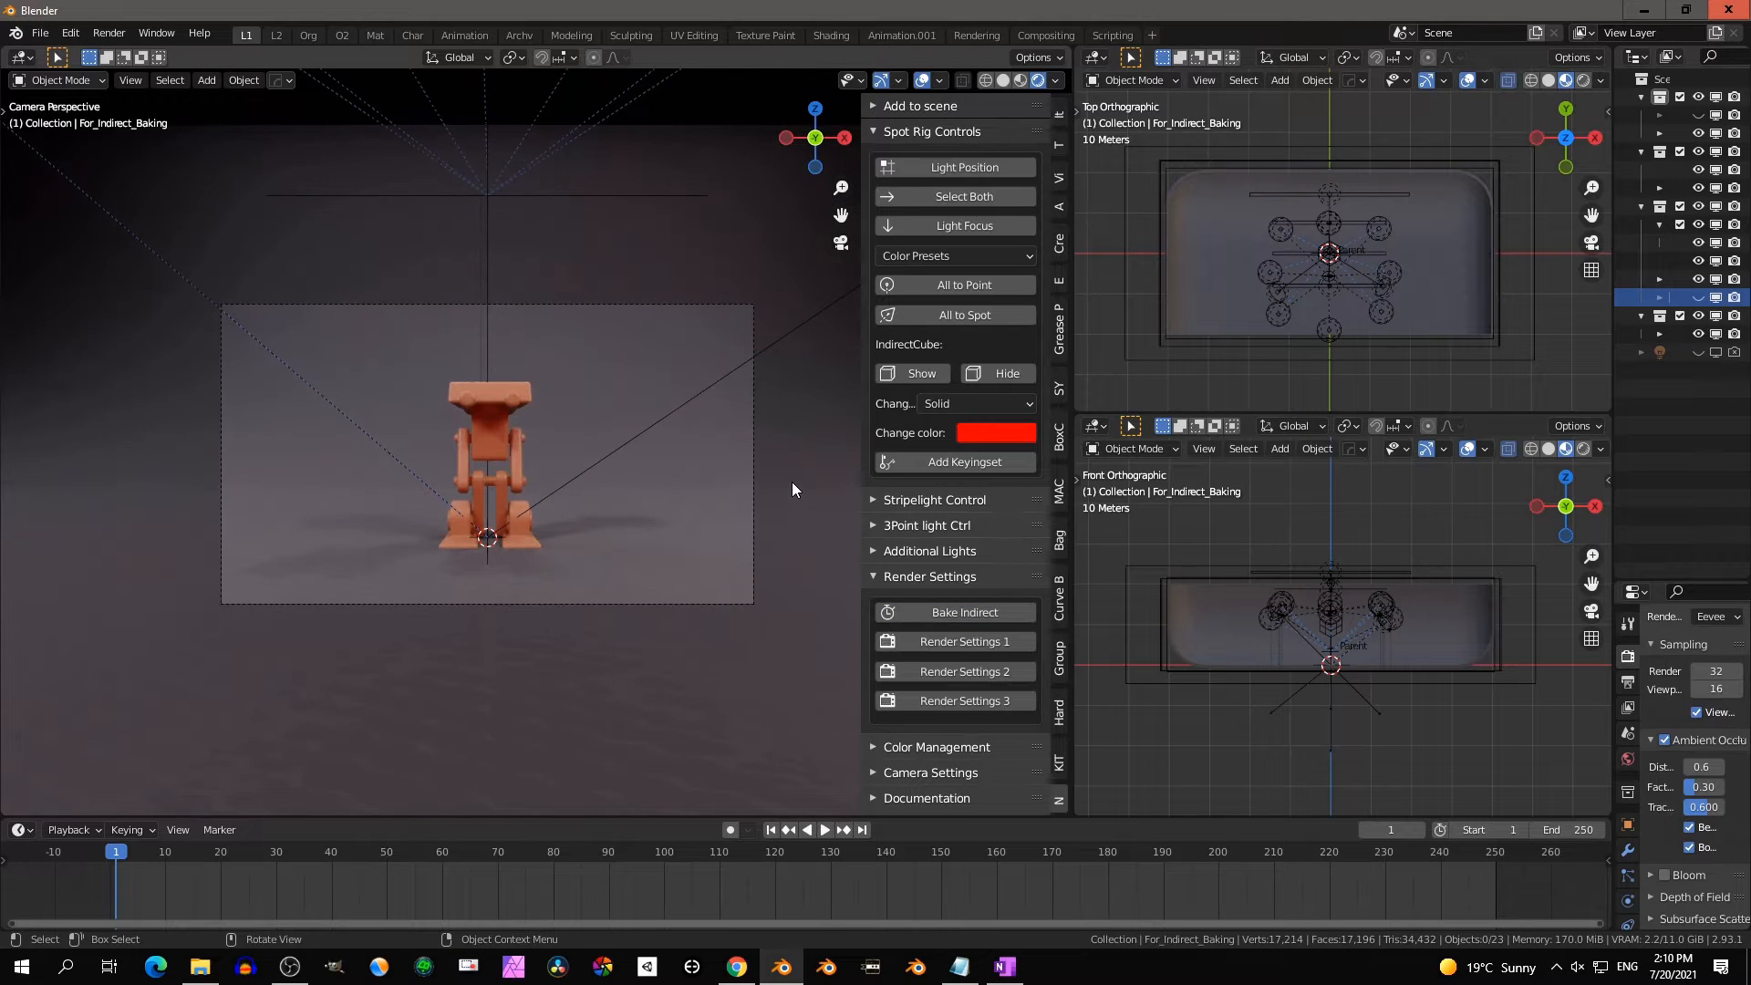
# Change the indirect cube's colour to blue with hue 0.610, saturation 1.000 and value 0.850
pyautogui.click(974, 436)
pyautogui.moveTo(1037, 258); pyautogui.dragTo(1076, 133)
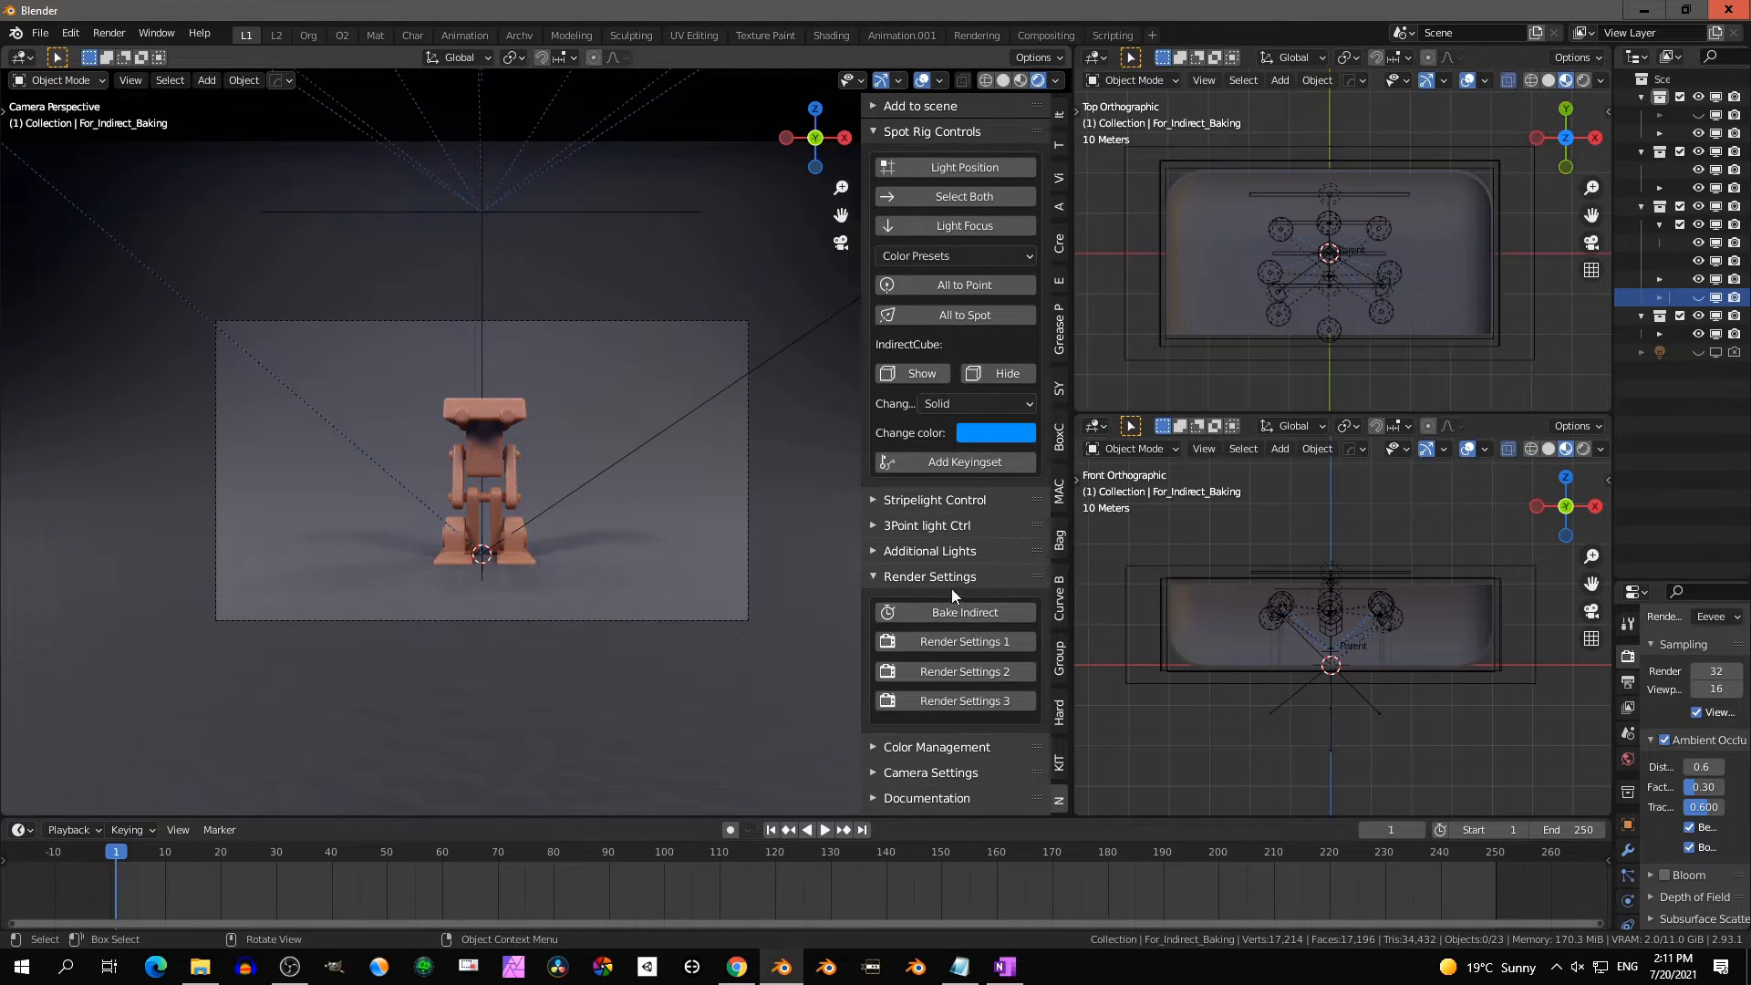
# Change the indirect cube's colour to bright green, bake the indirect lighting again and inspect the robot up close
pyautogui.click(1004, 439)
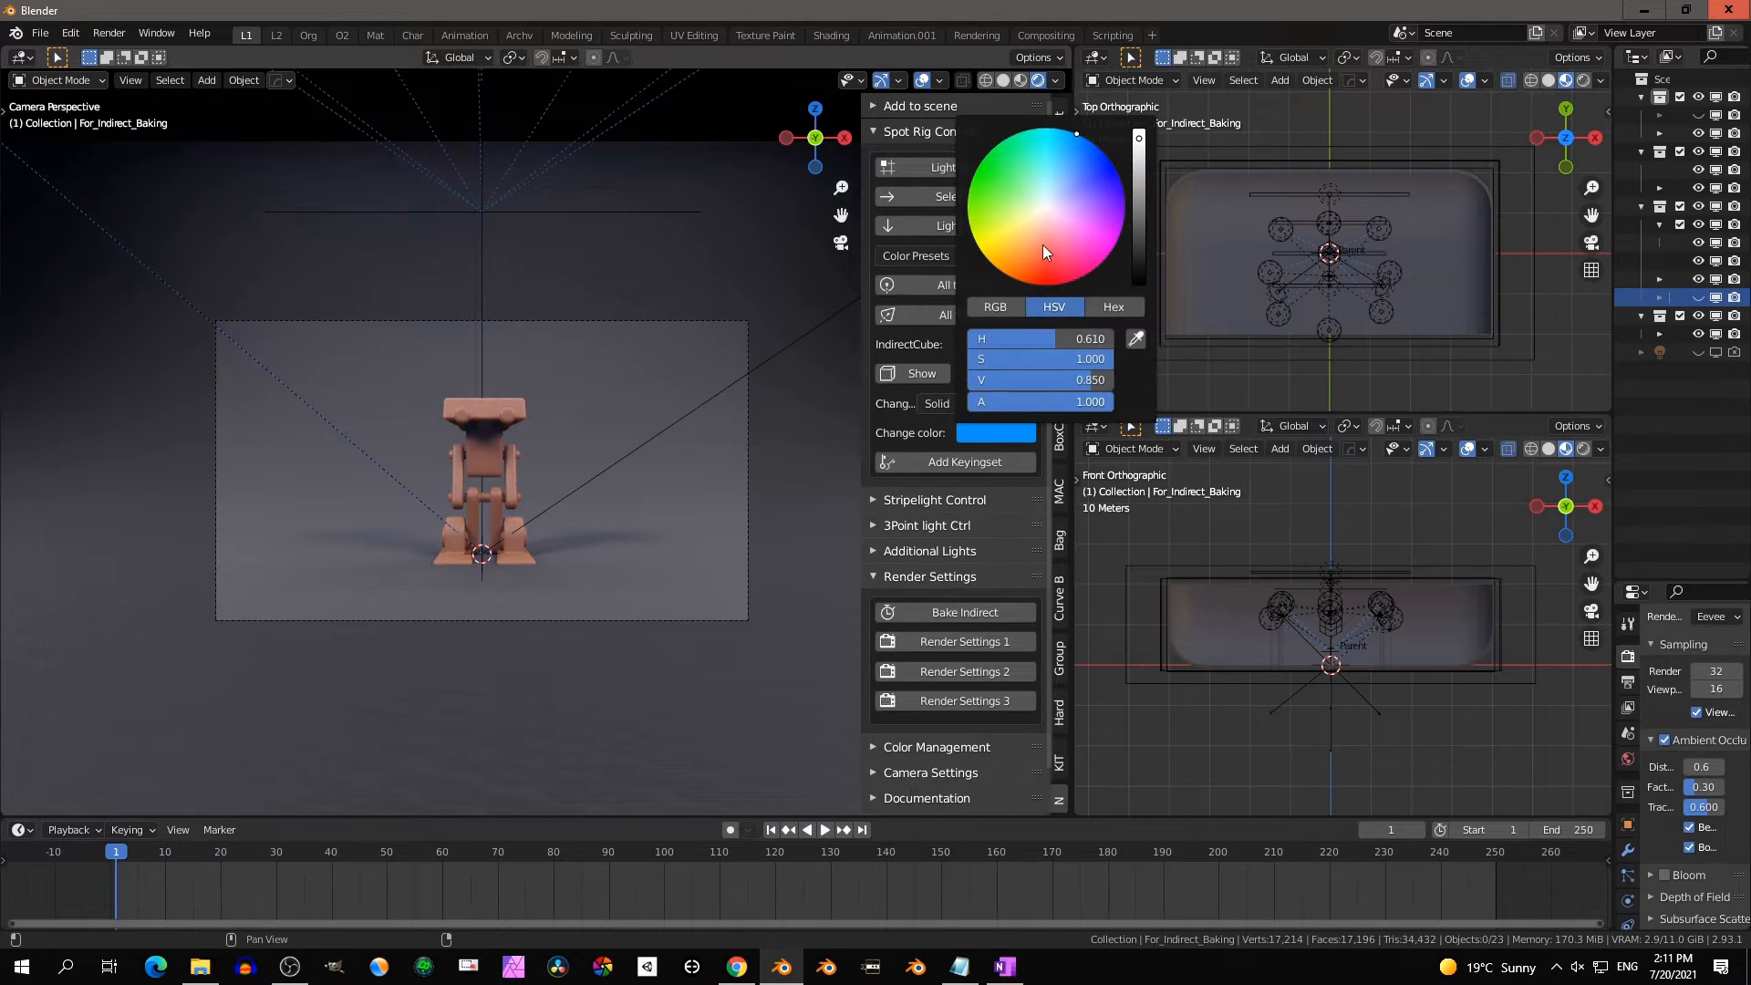
pyautogui.moveTo(1042, 245); pyautogui.dragTo(989, 197)
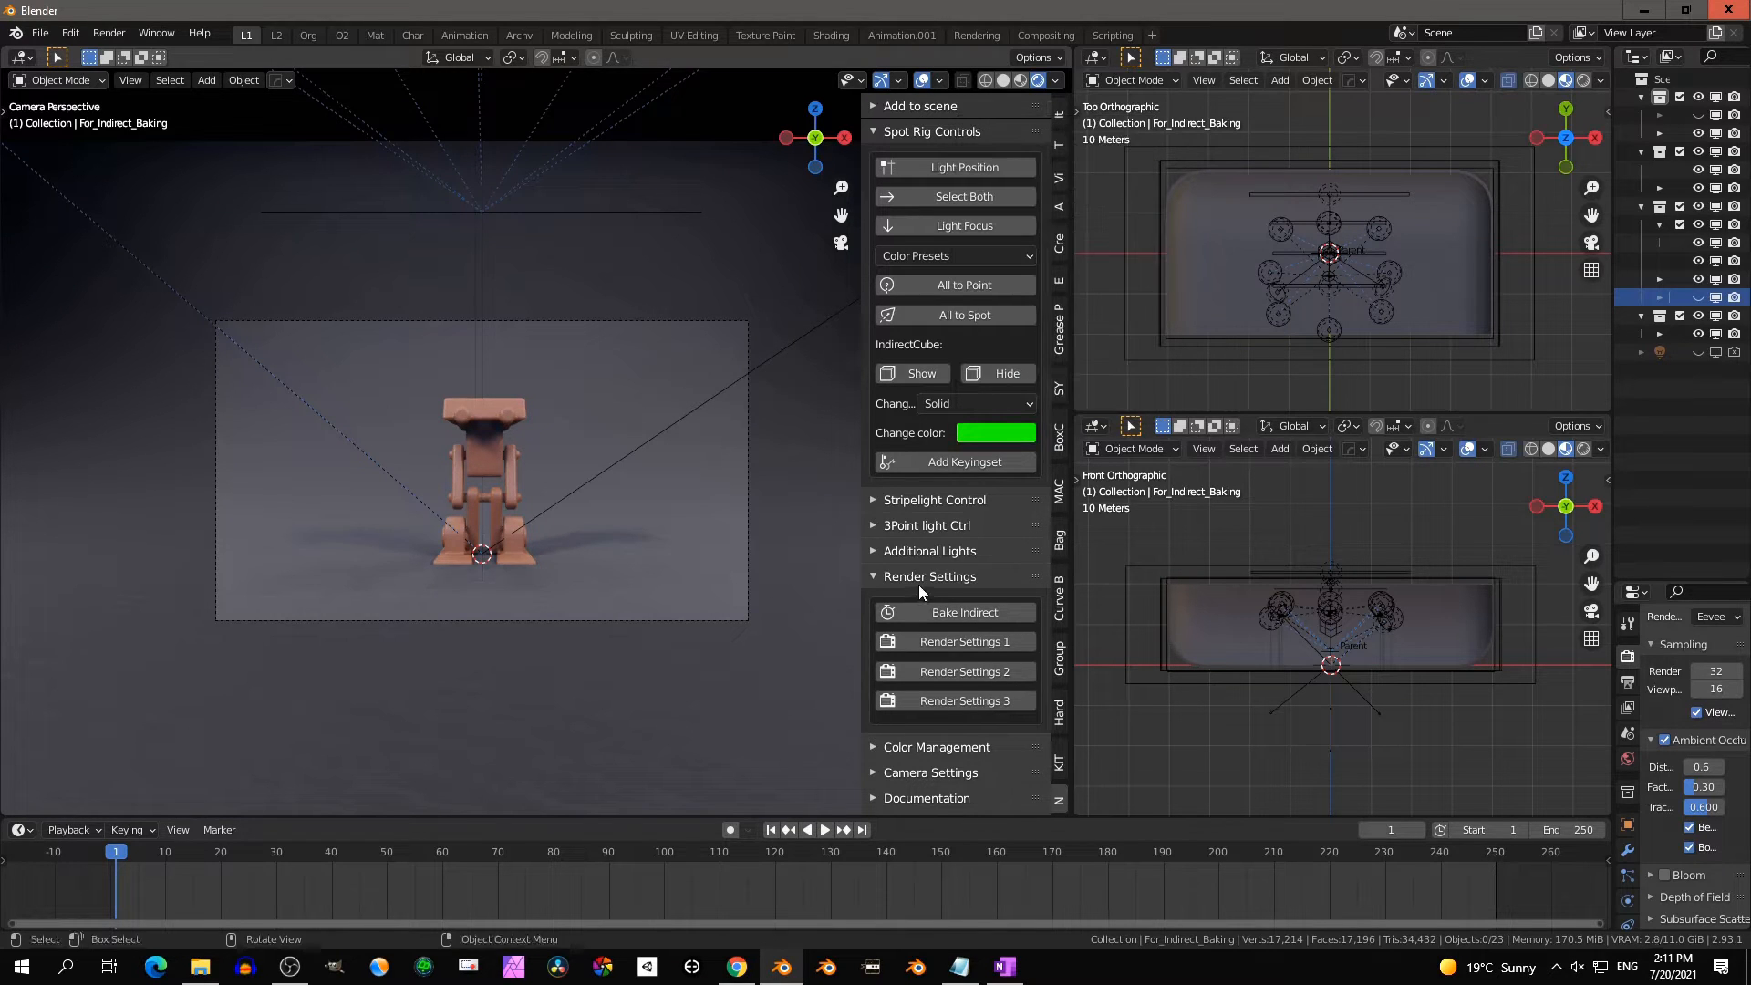
pyautogui.click(921, 610)
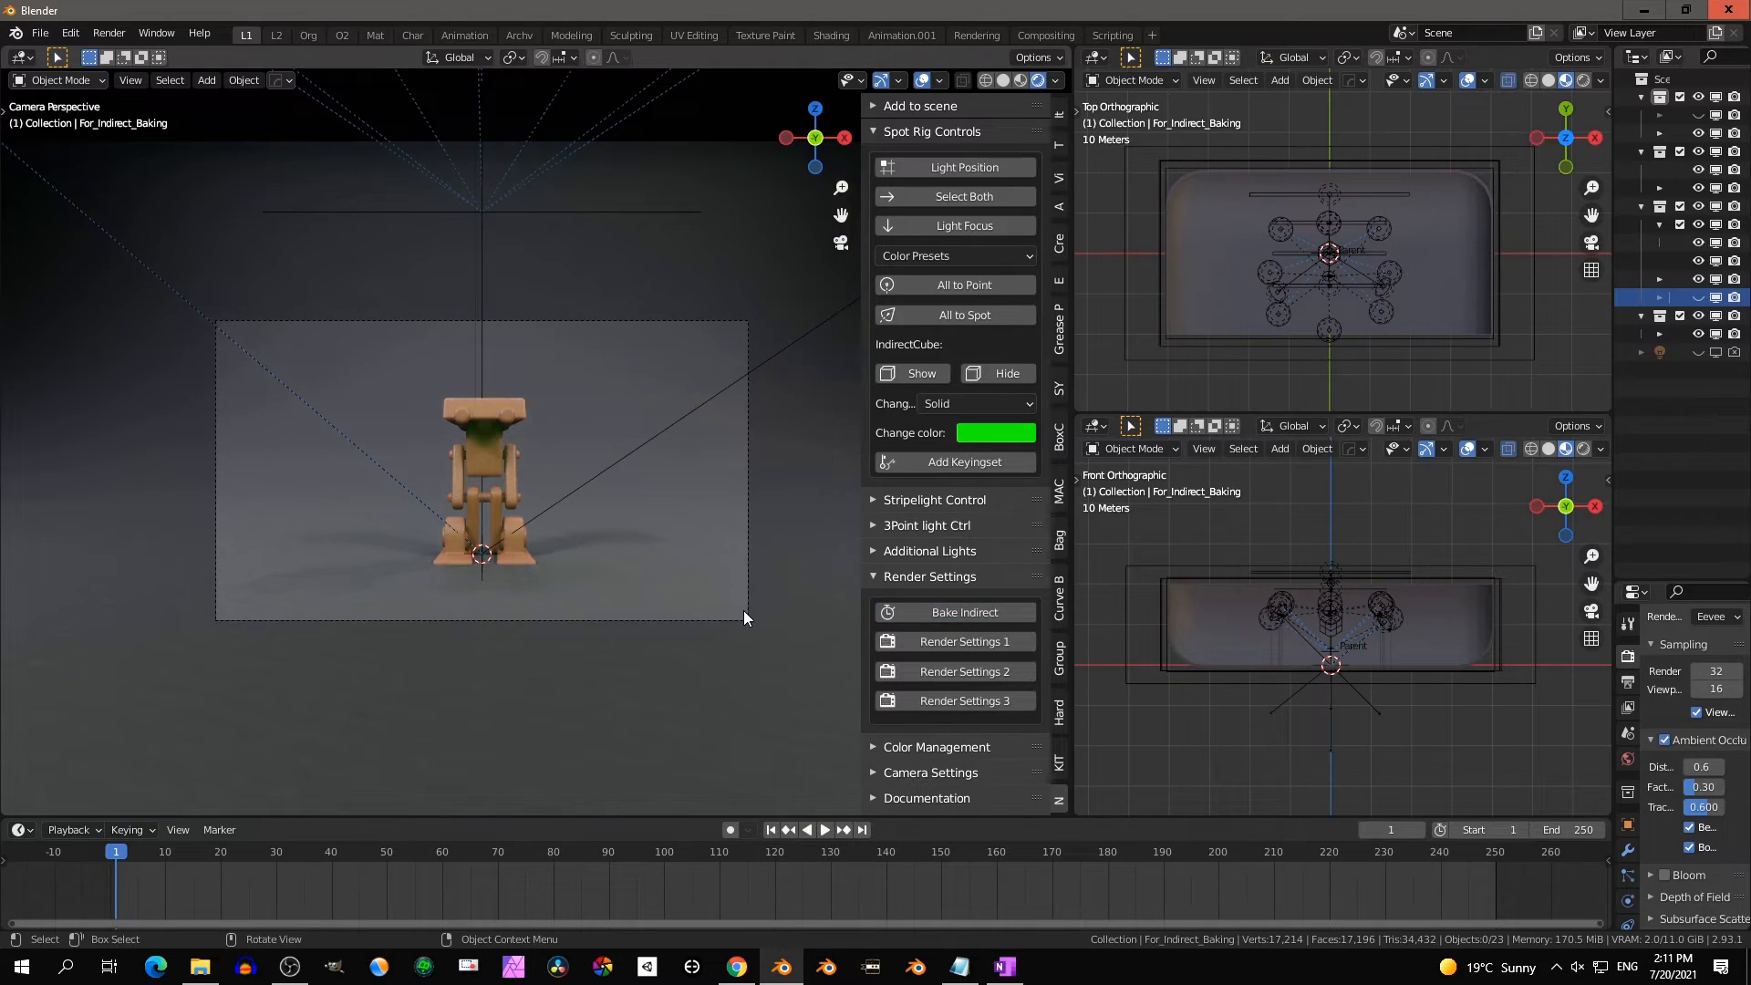
pyautogui.scroll(8, 712, 598)
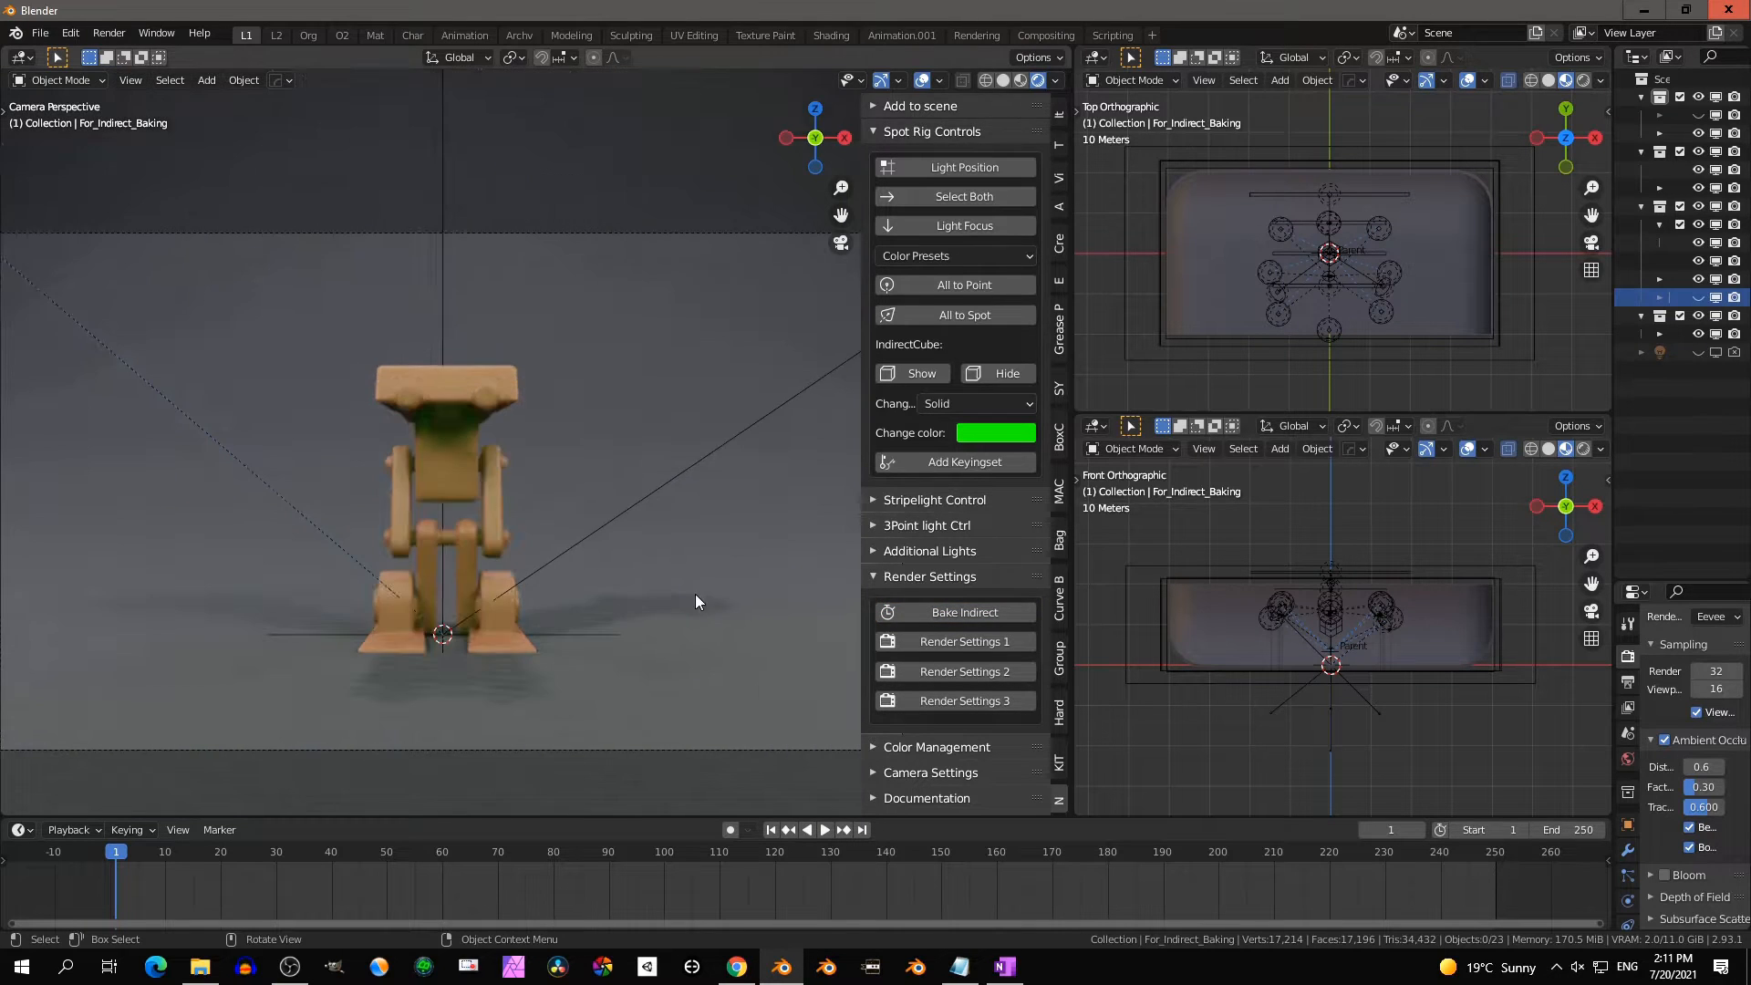
pyautogui.scroll(10, 575, 584)
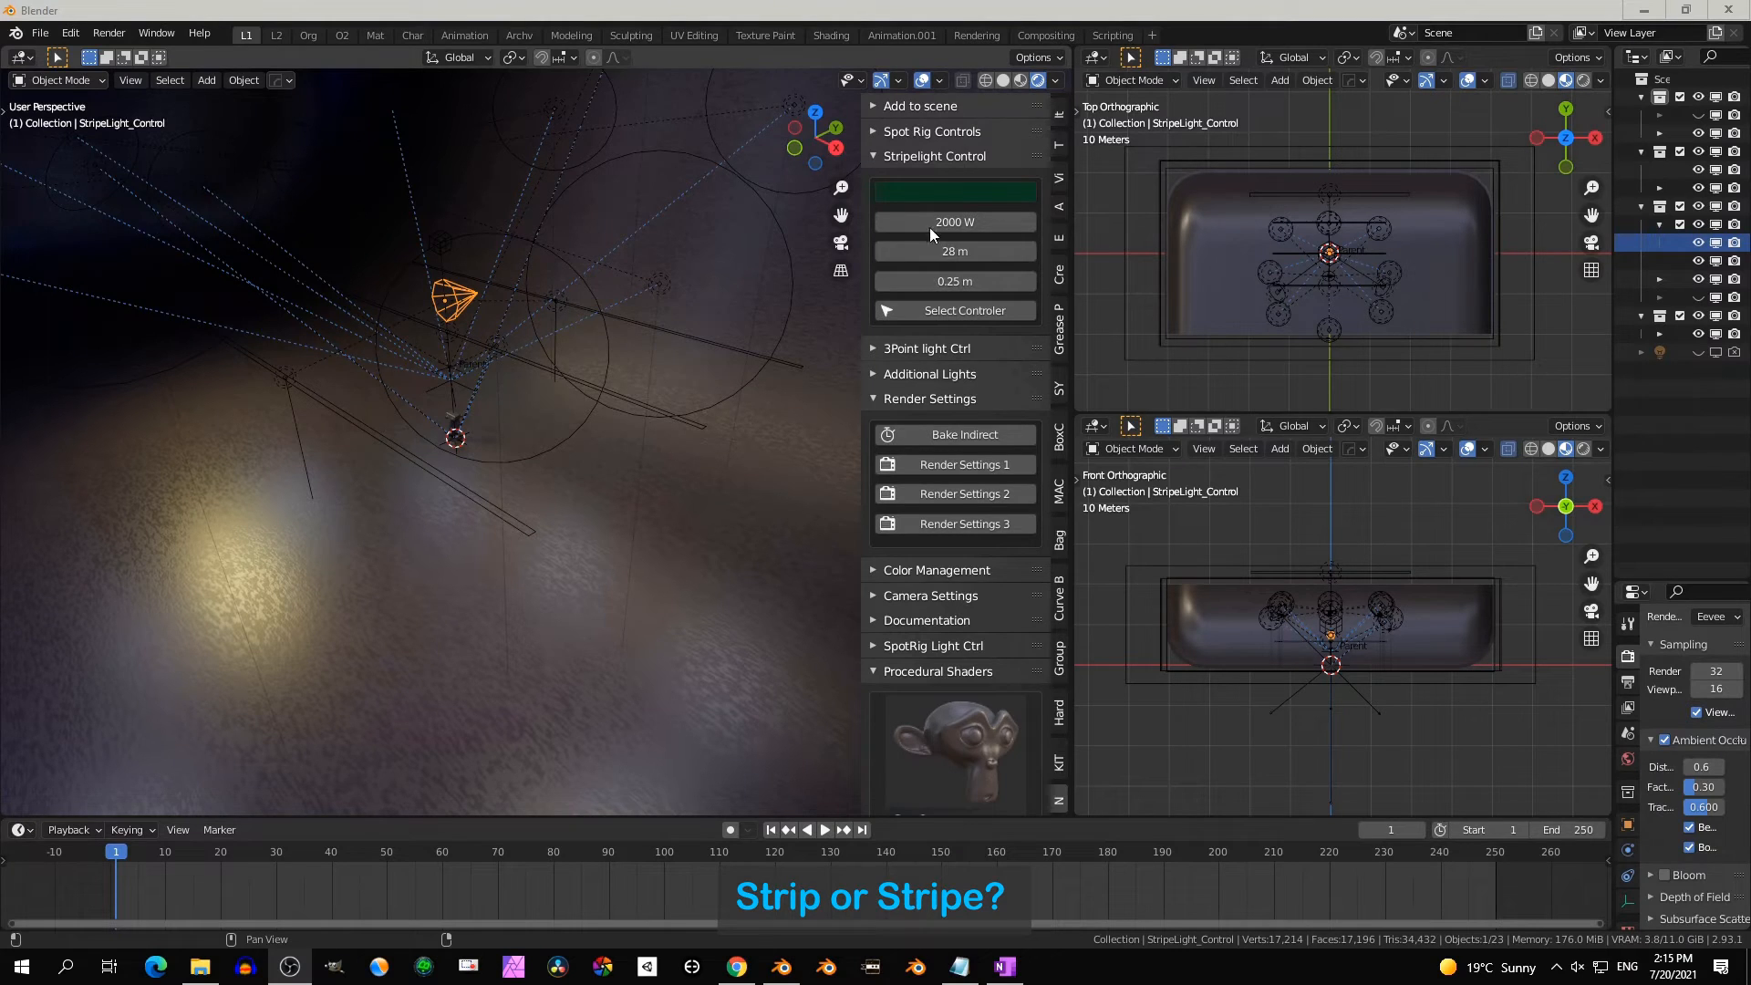
# Brighten the stripe lights' dark green colour to a vivid green by raising its value
pyautogui.click(959, 195)
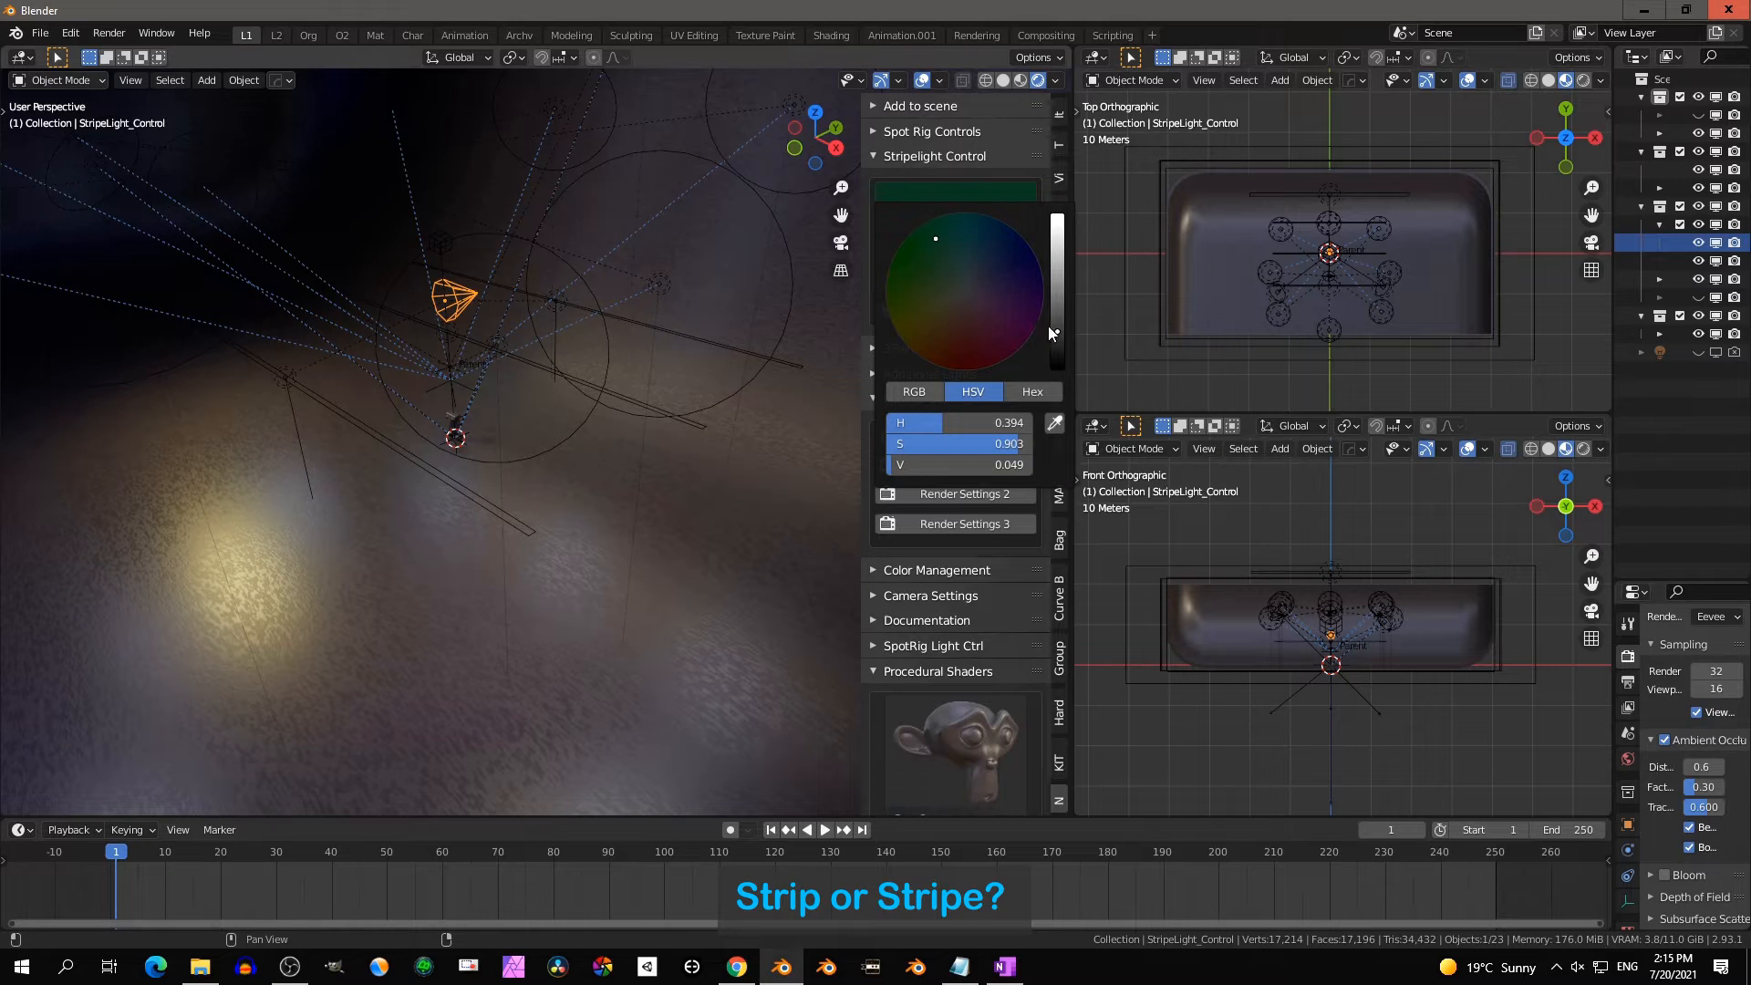
pyautogui.moveTo(1054, 343); pyautogui.dragTo(1057, 264)
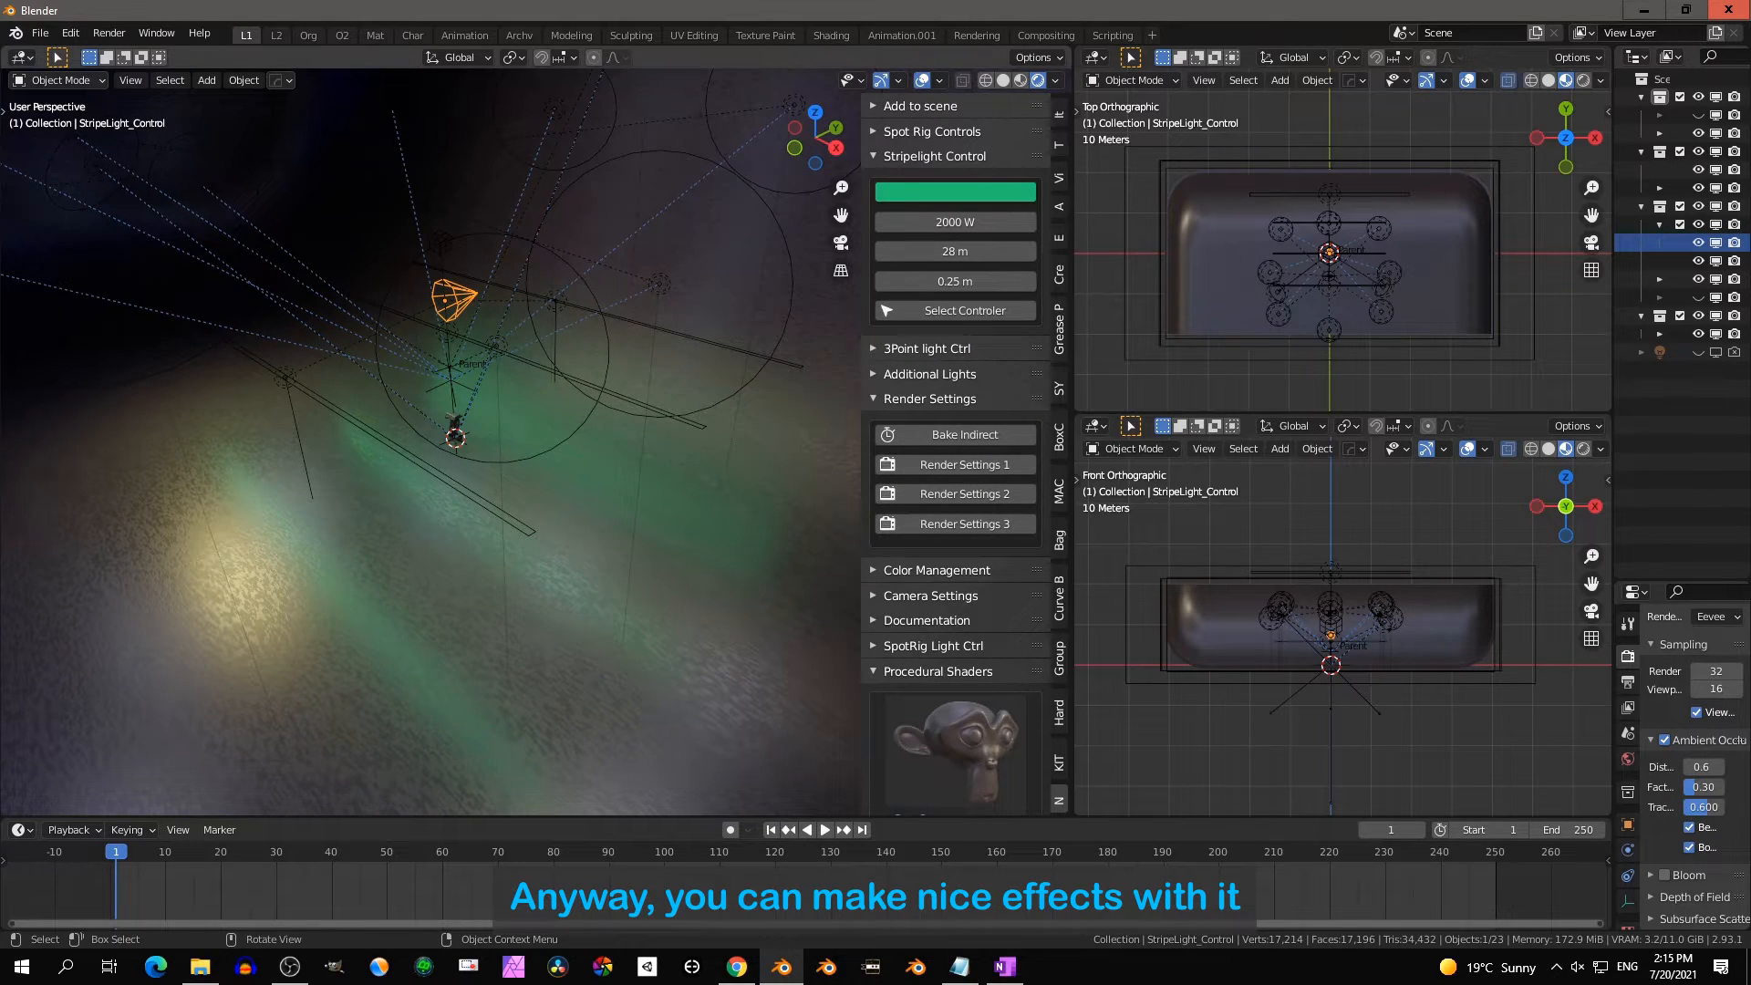
# Try a free trackball rotation of the stripe light control
pyautogui.press('r')
pyautogui.press('r')
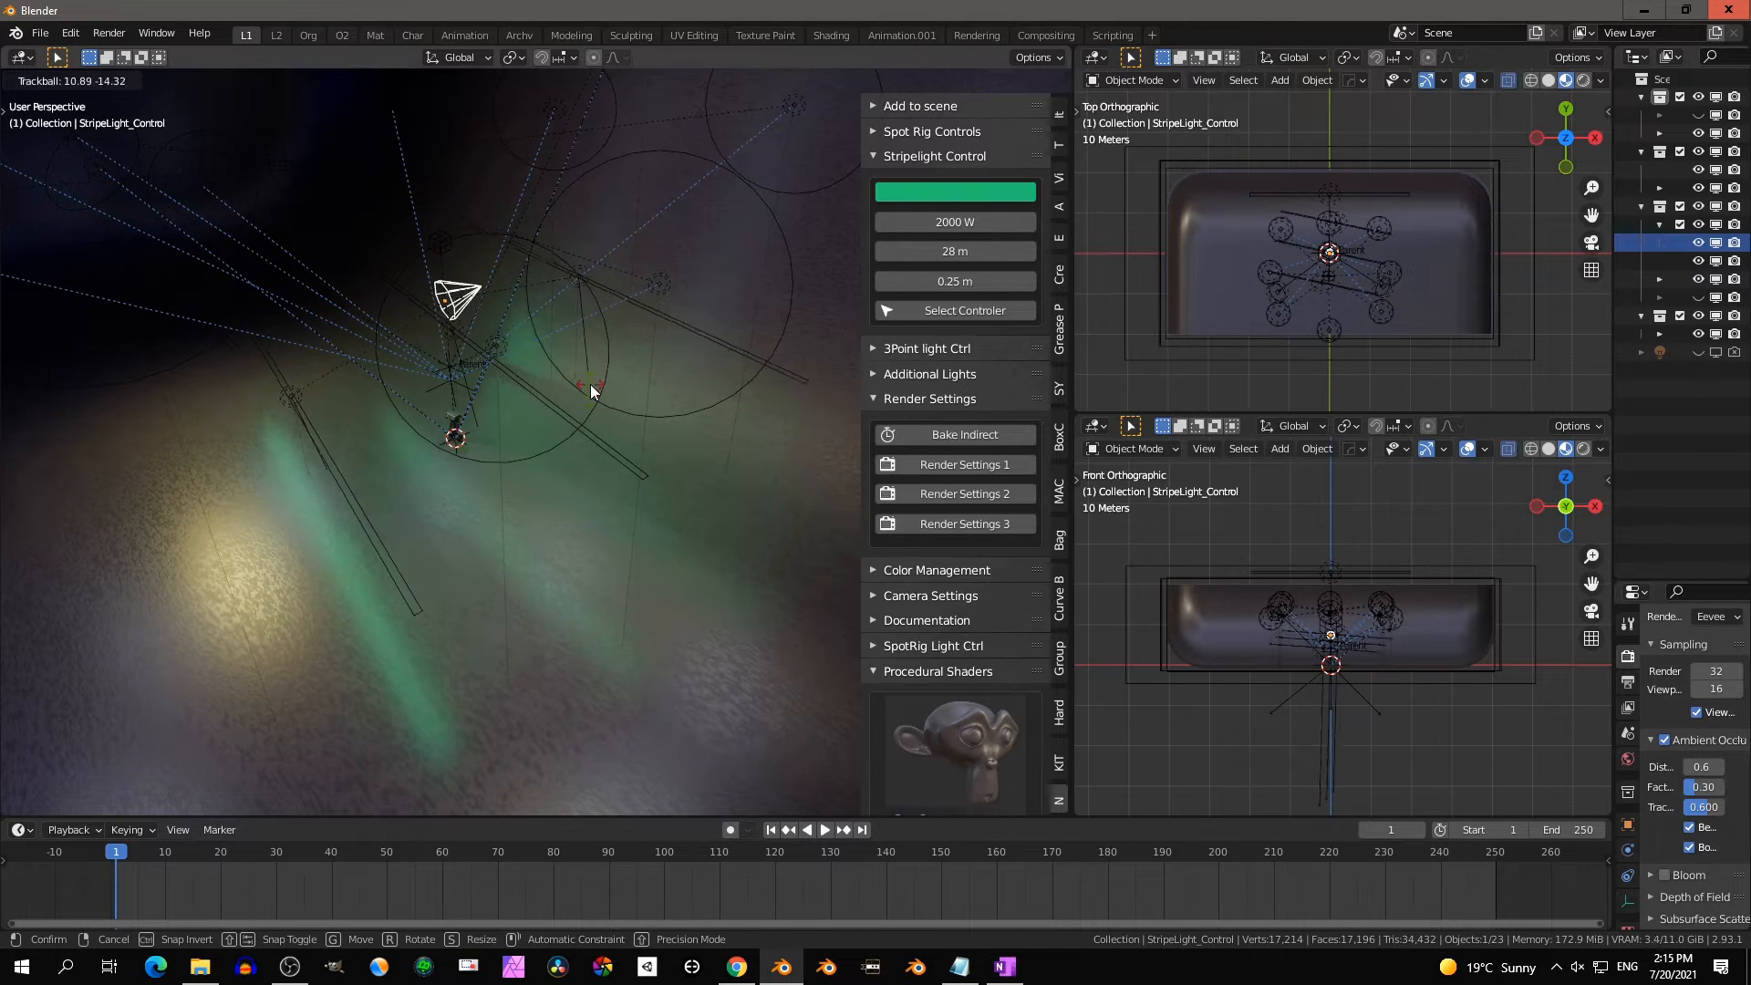
pyautogui.click(590, 385)
# Lower the stripe light control by about 2.5 m along the global Z axis
pyautogui.press('g')
pyautogui.press('z')
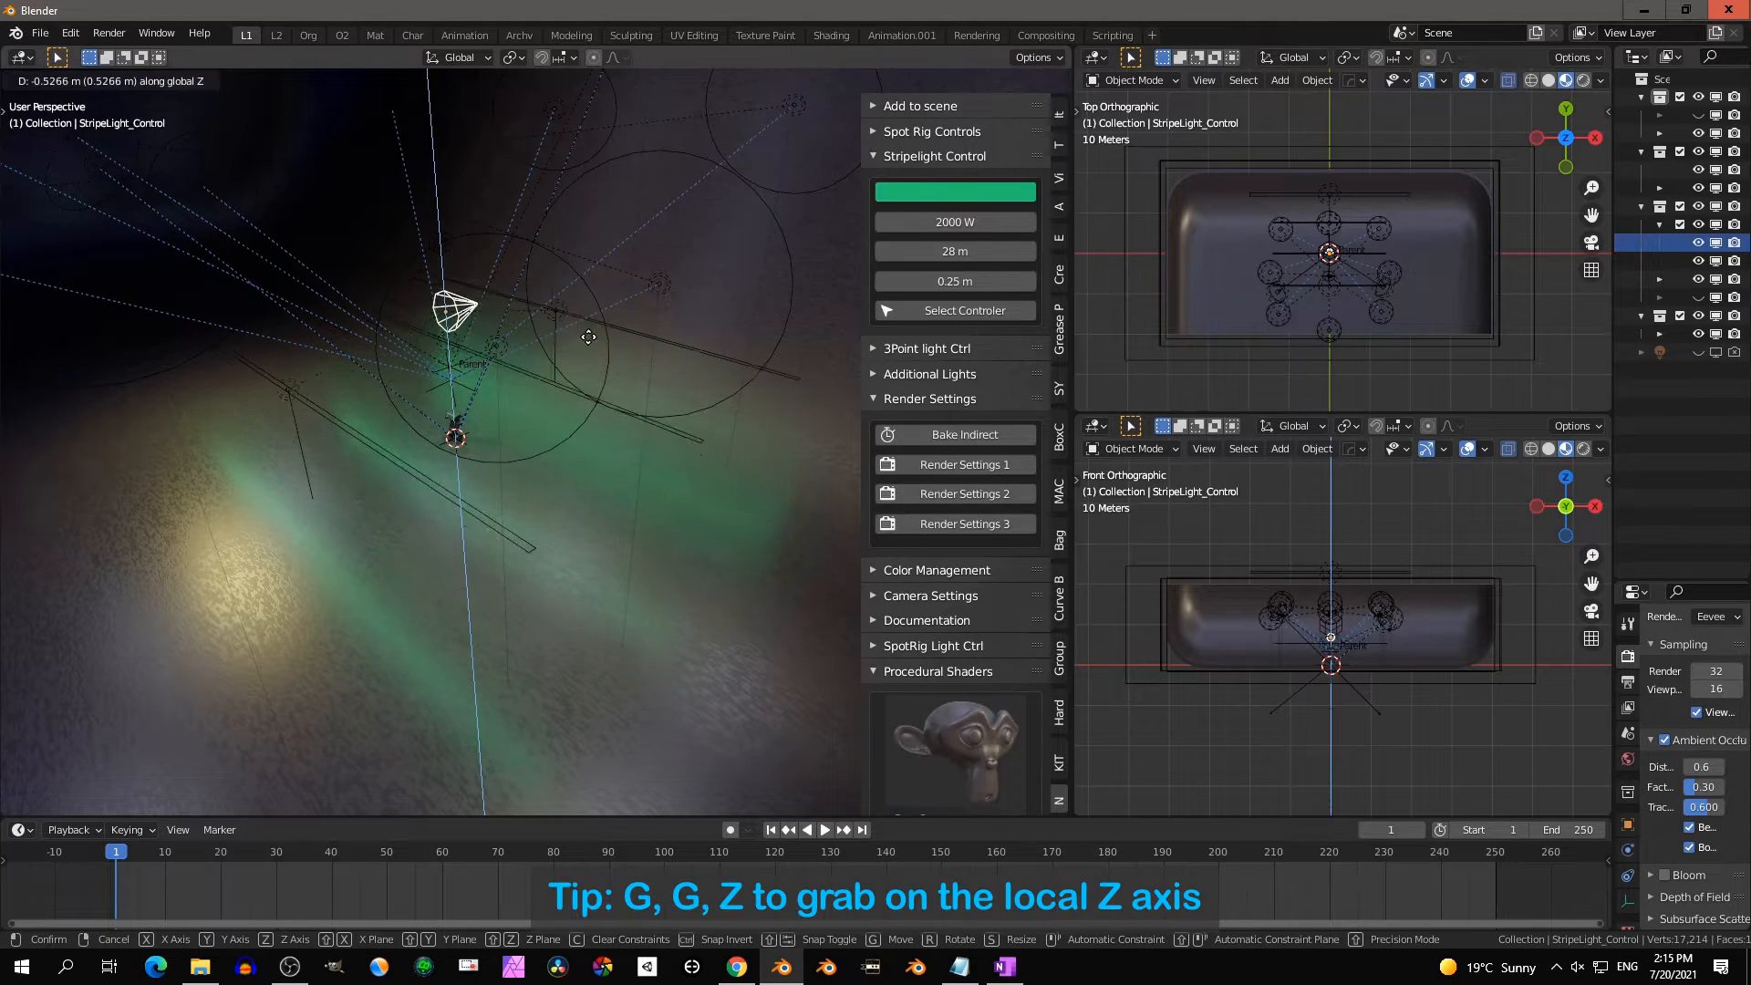
pyautogui.click(569, 439)
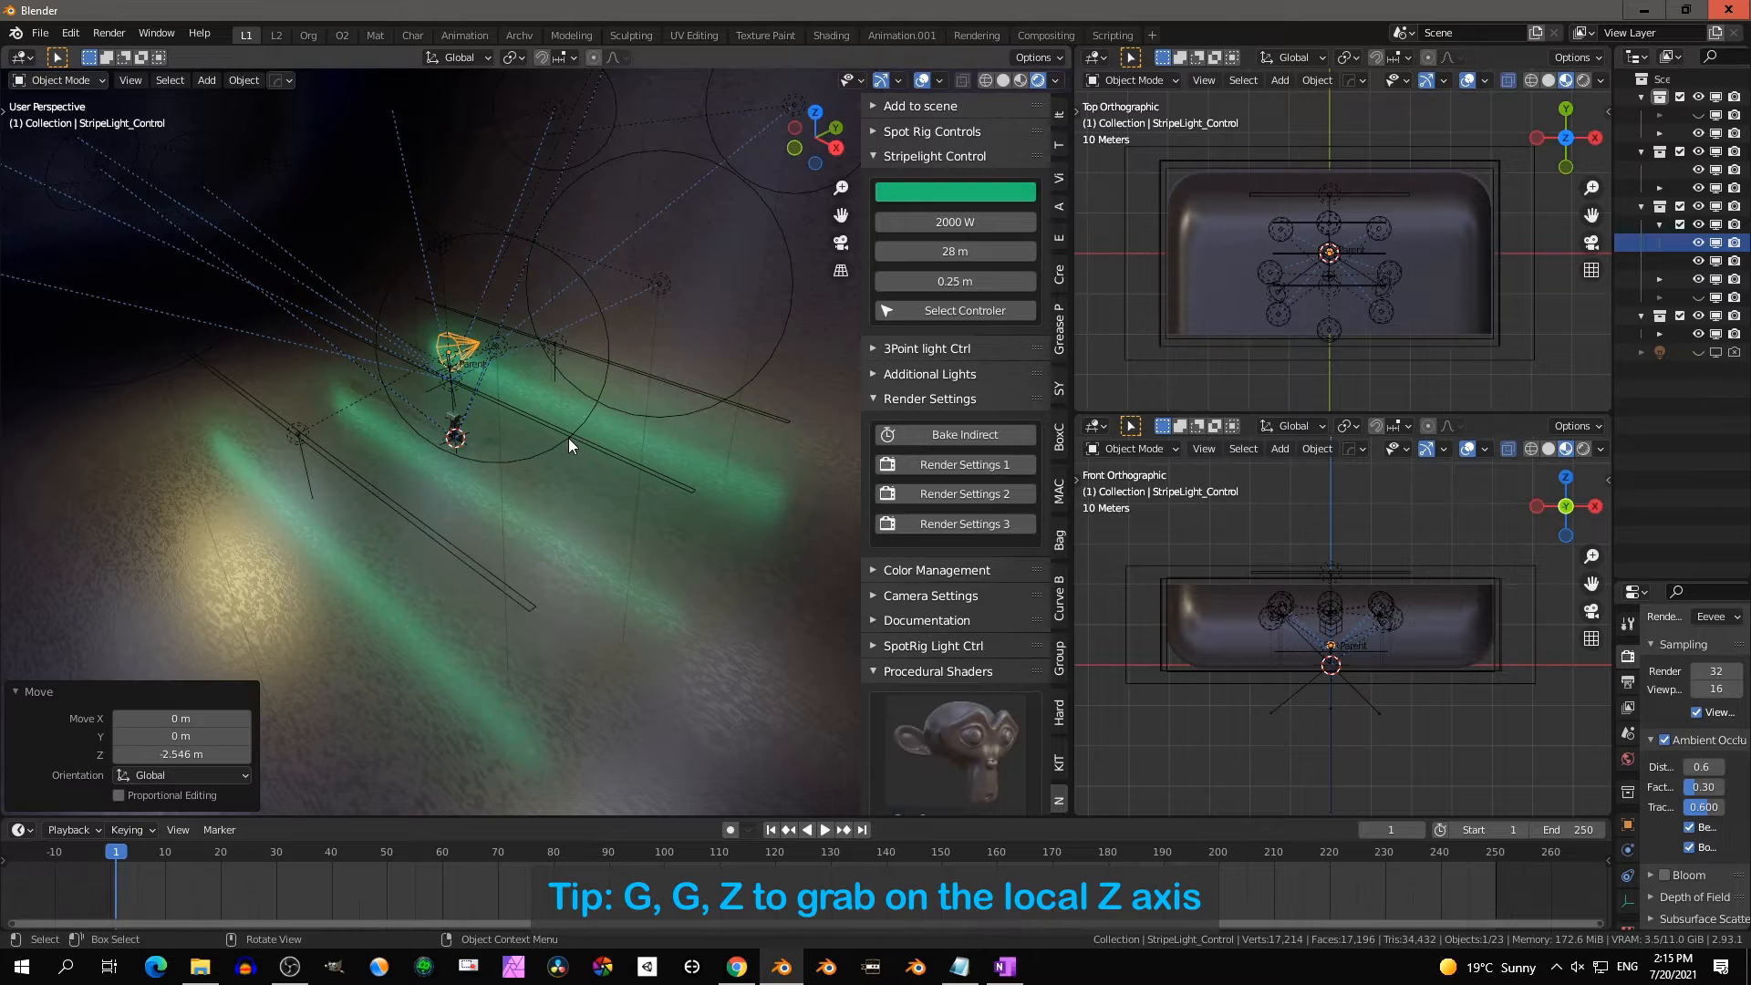
# Show the scene through the camera and rotate the stripe light control about a quarter turn around the global Z axis
pyautogui.press('KP_0')
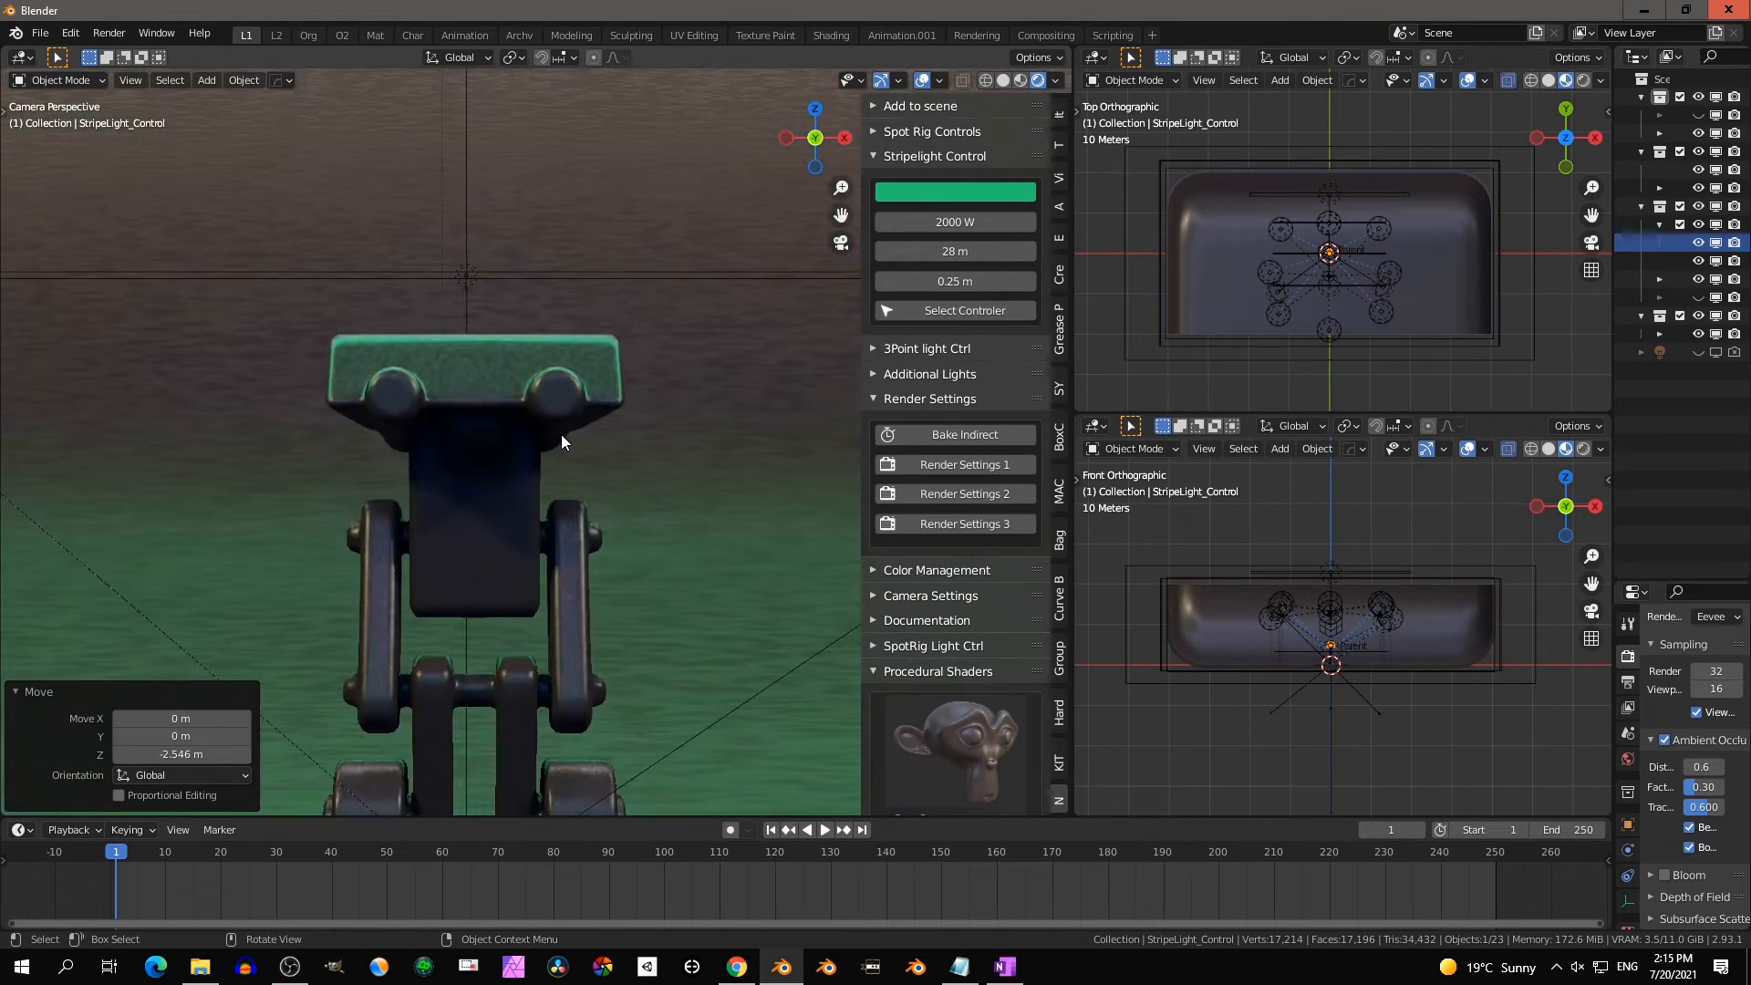
pyautogui.scroll(-3, 561, 435)
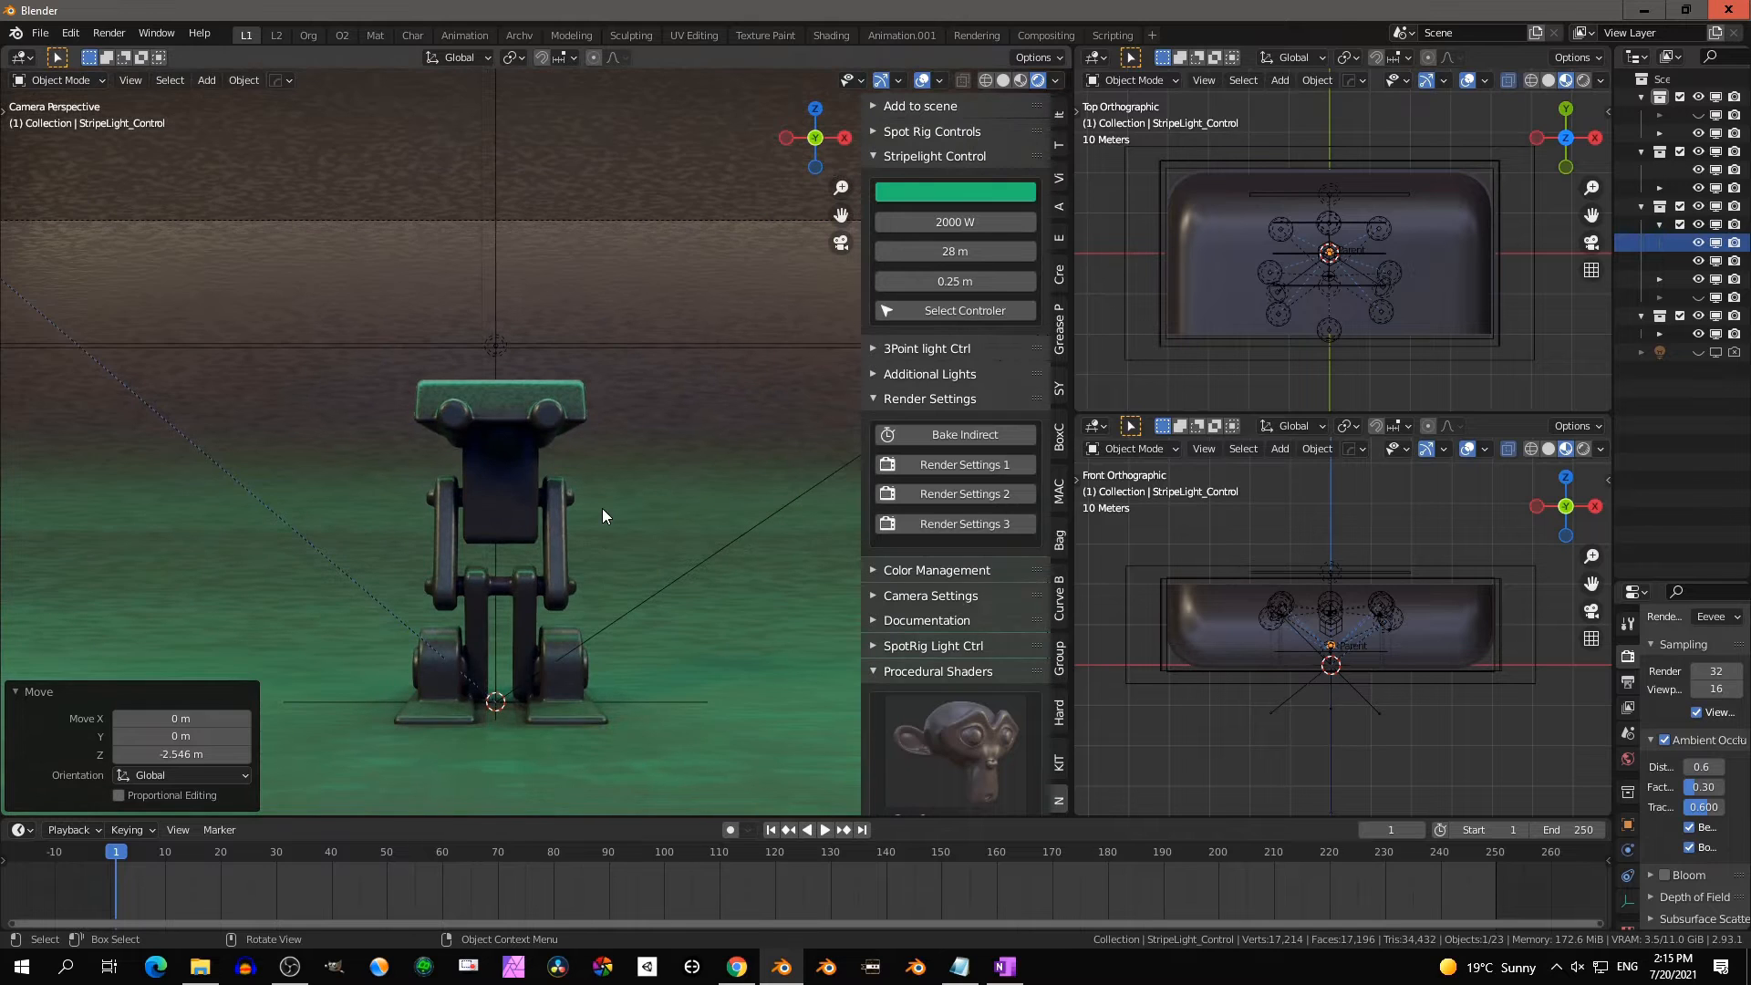
pyautogui.scroll(-3, 602, 509)
pyautogui.press('r')
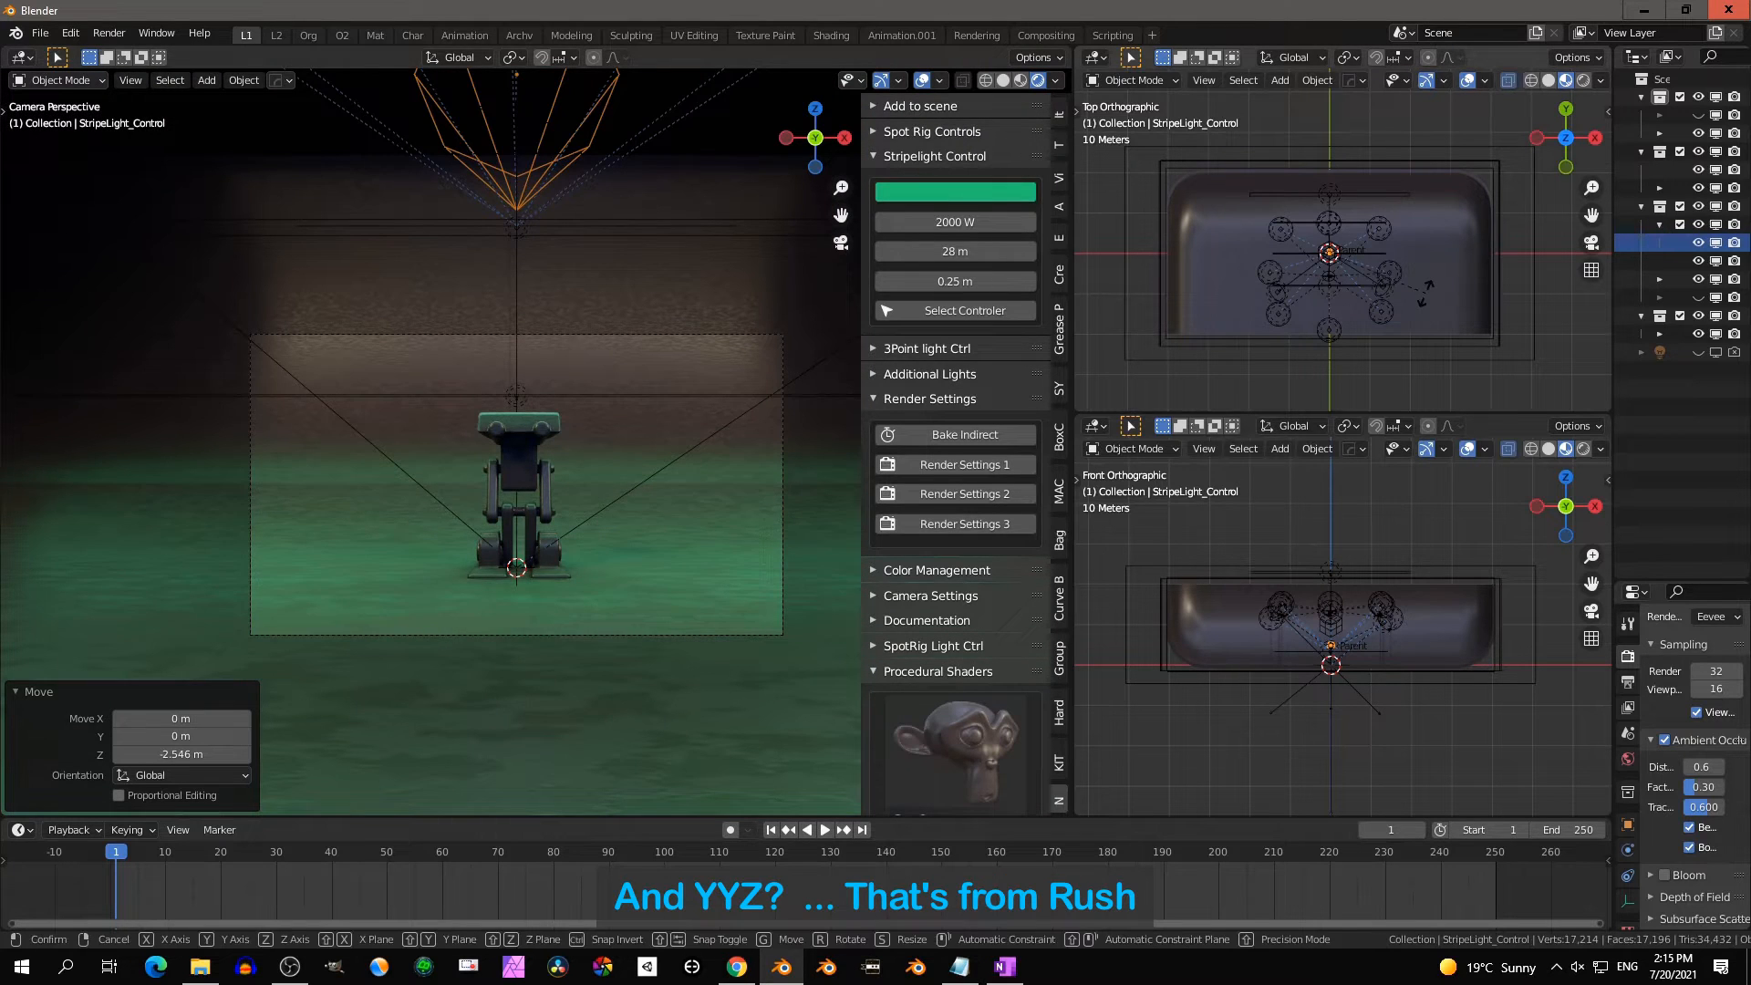
pyautogui.press('z')
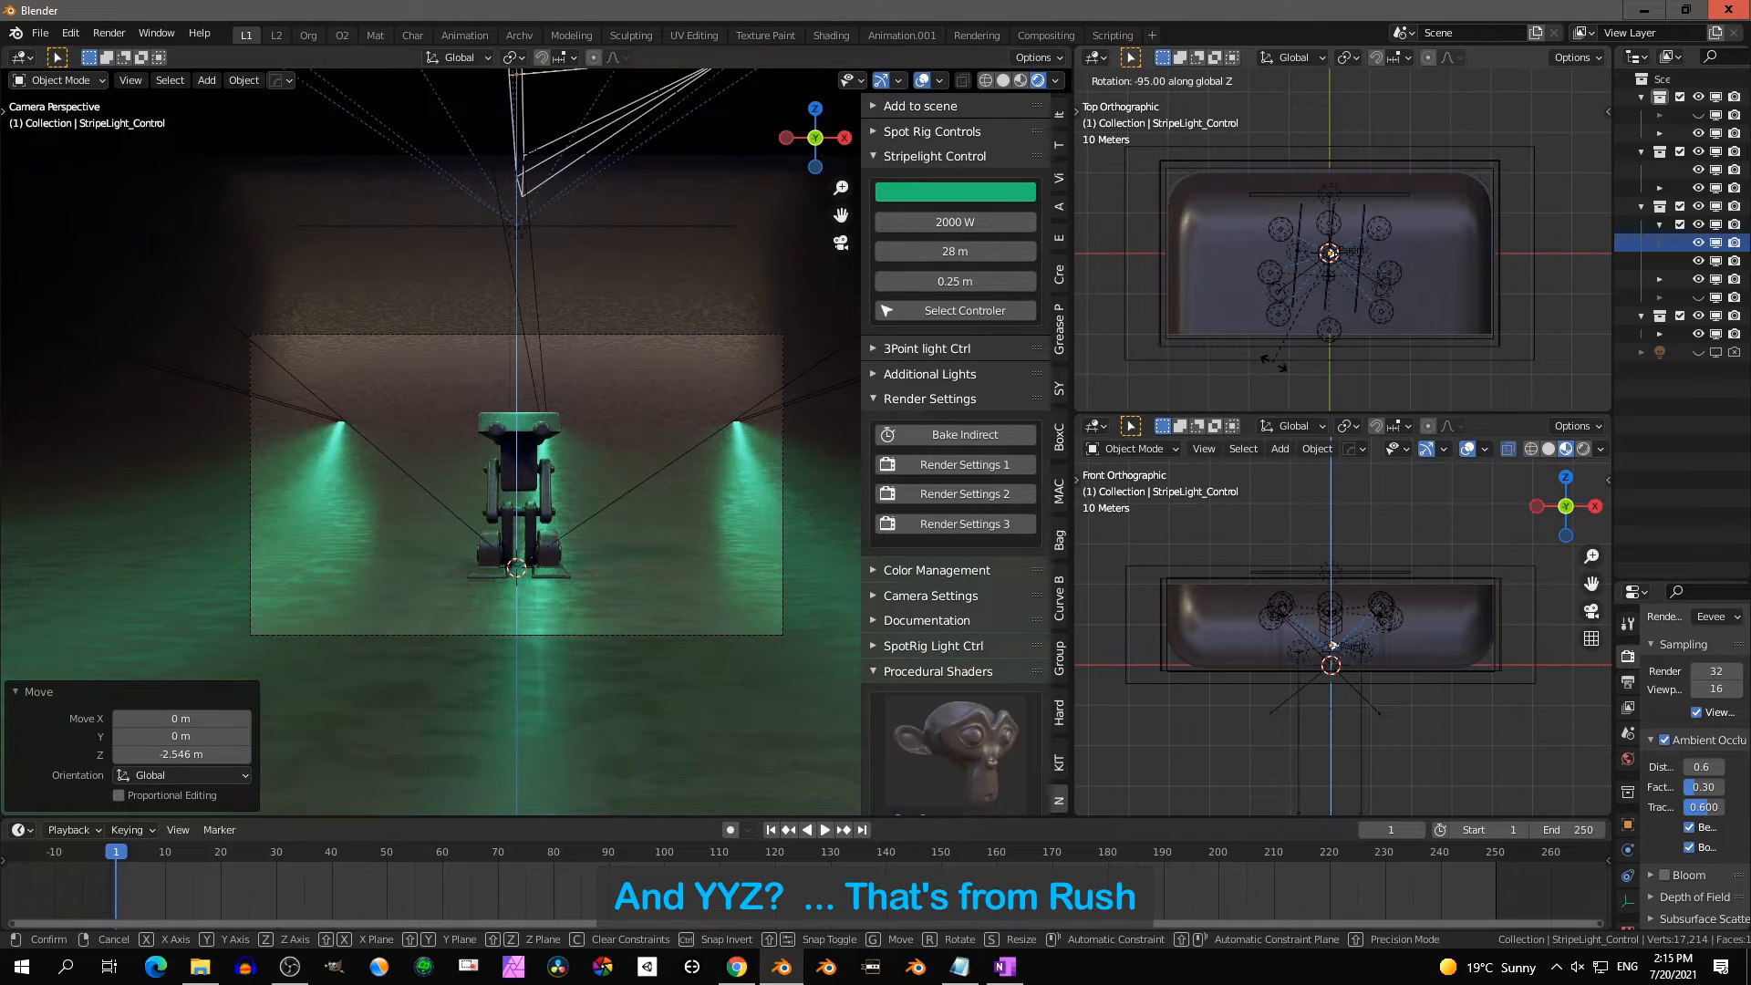
pyautogui.click(1284, 367)
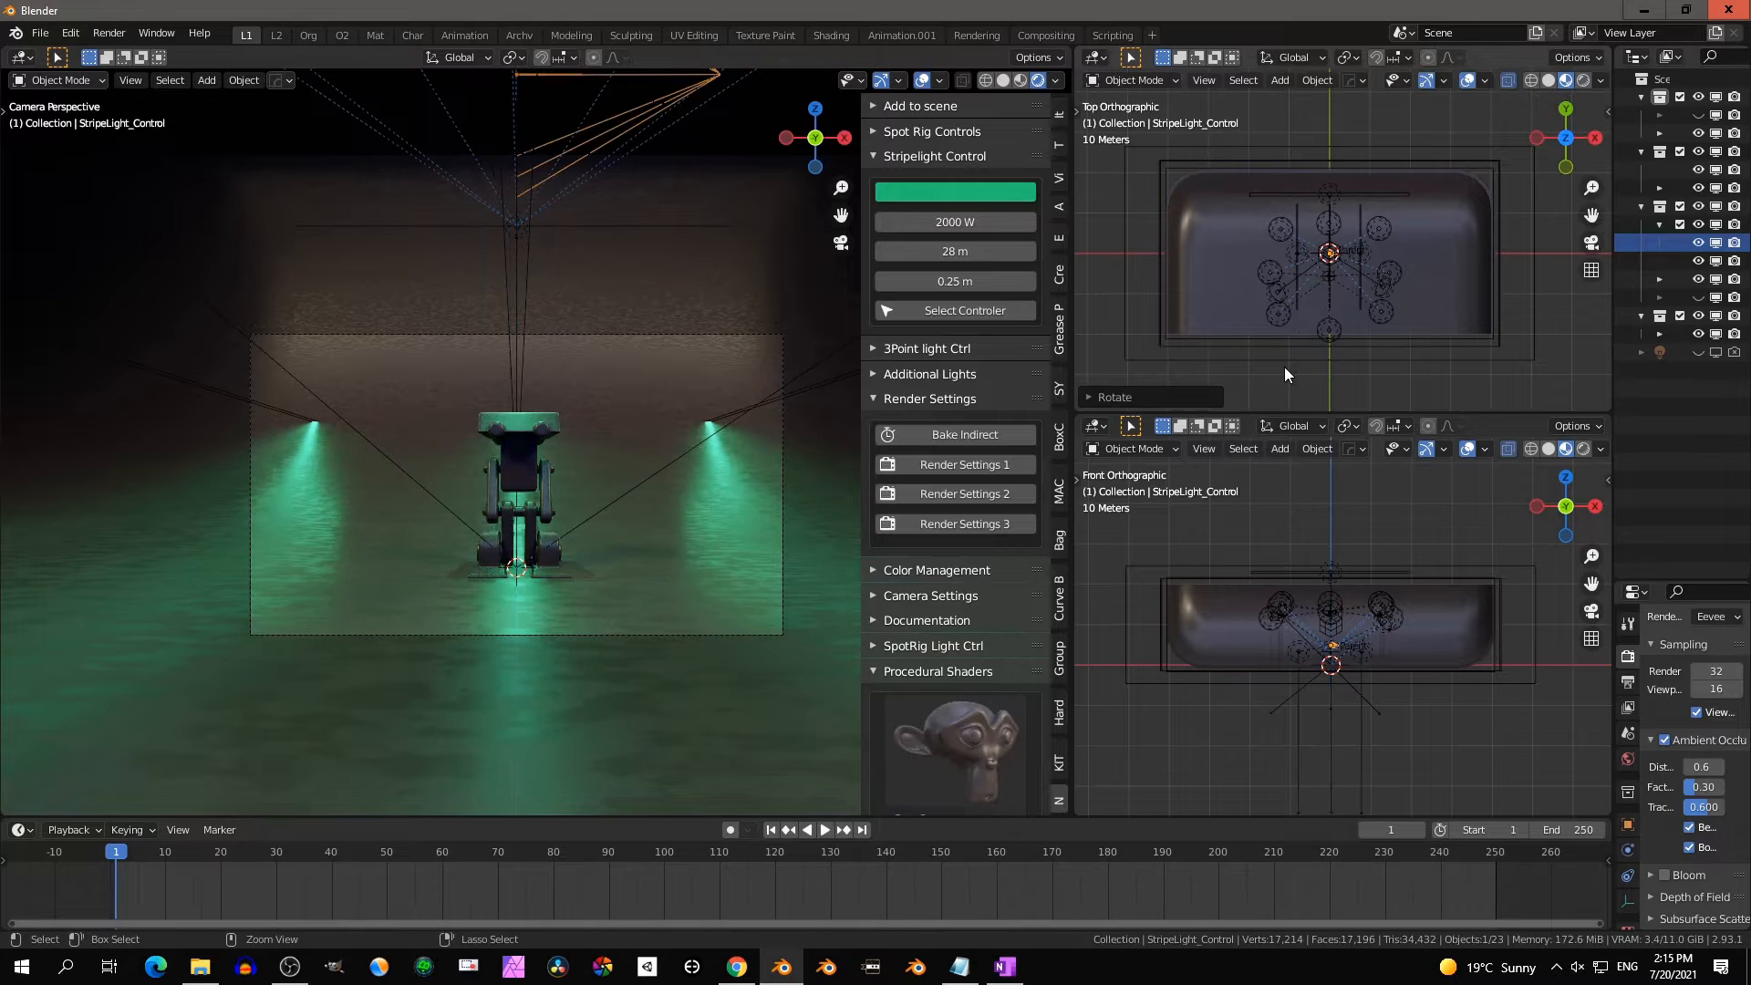
# Move the stripe light control in the negative direction along the global Y axis
pyautogui.press('g')
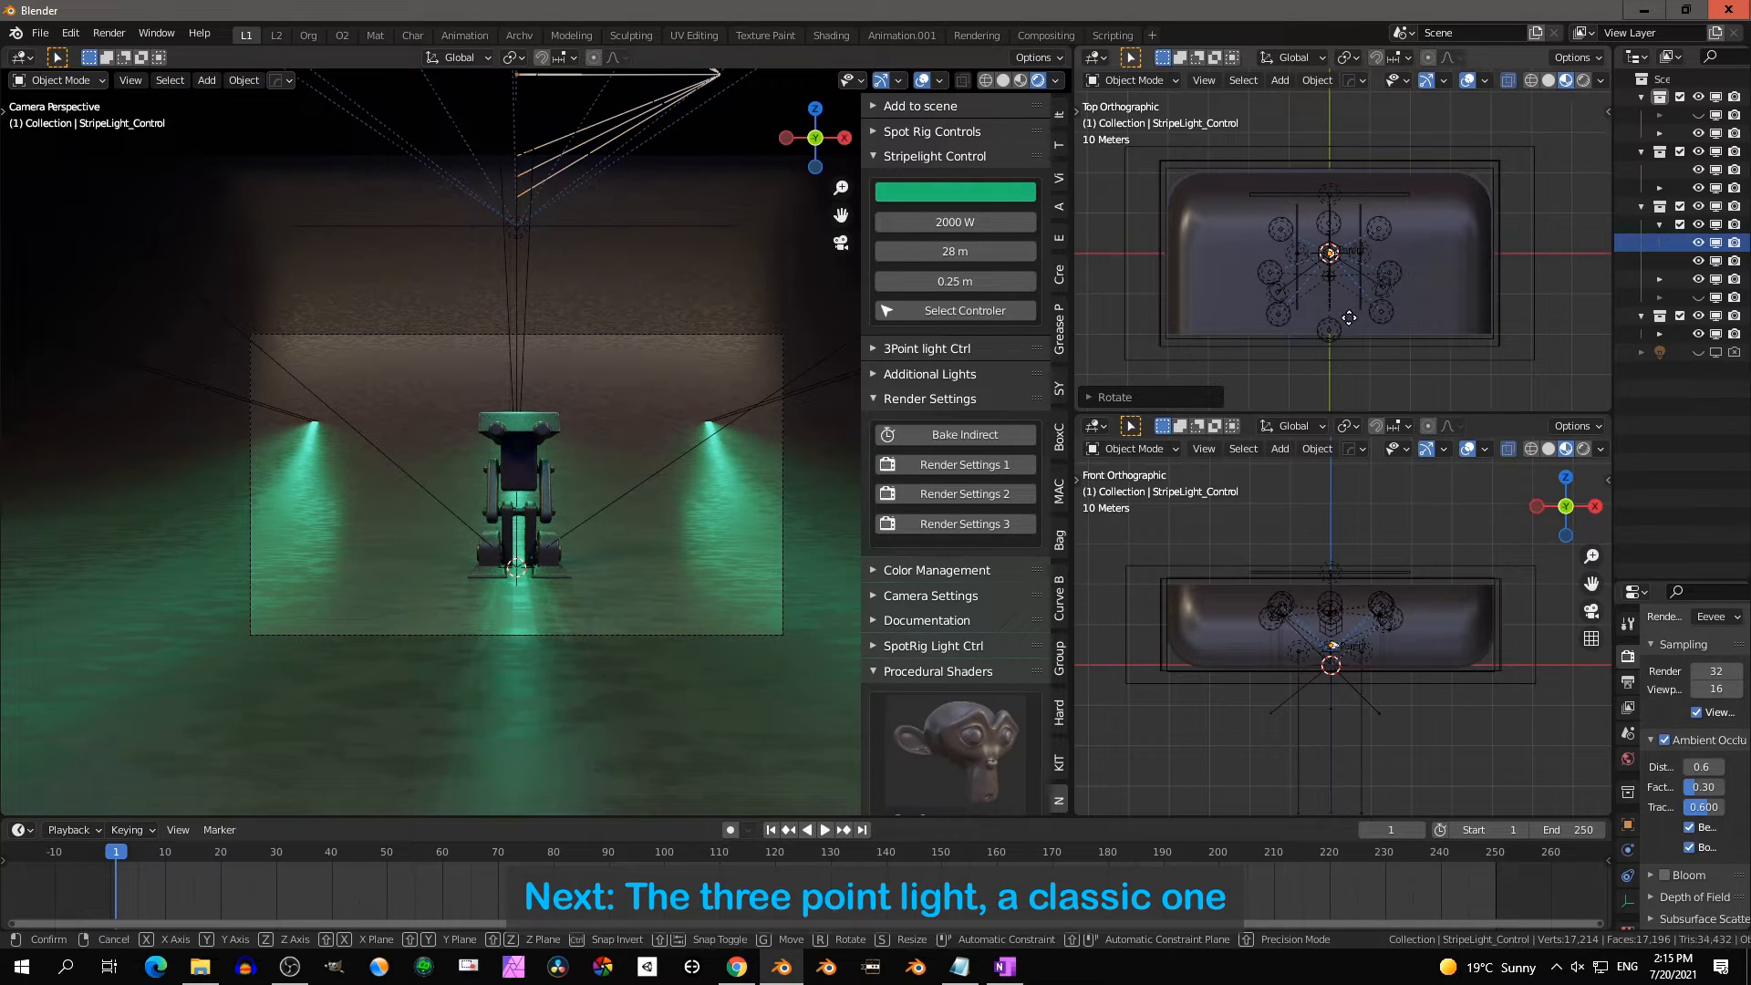
pyautogui.press('y')
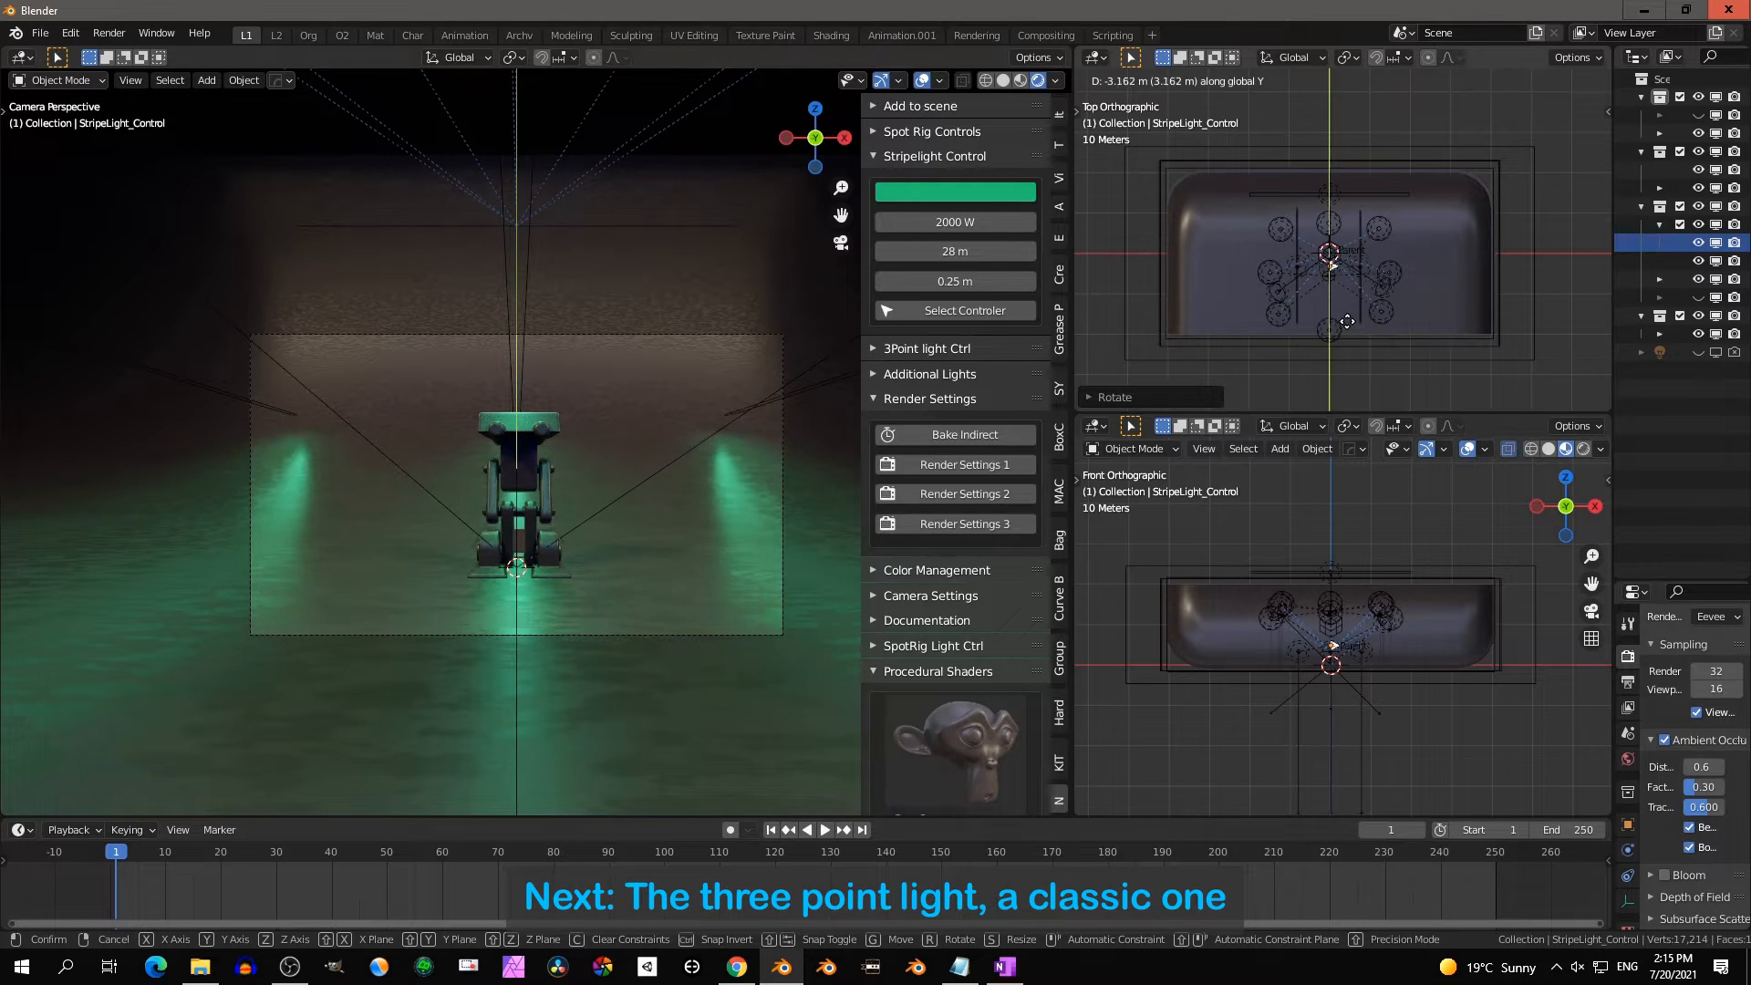
pyautogui.click(1347, 329)
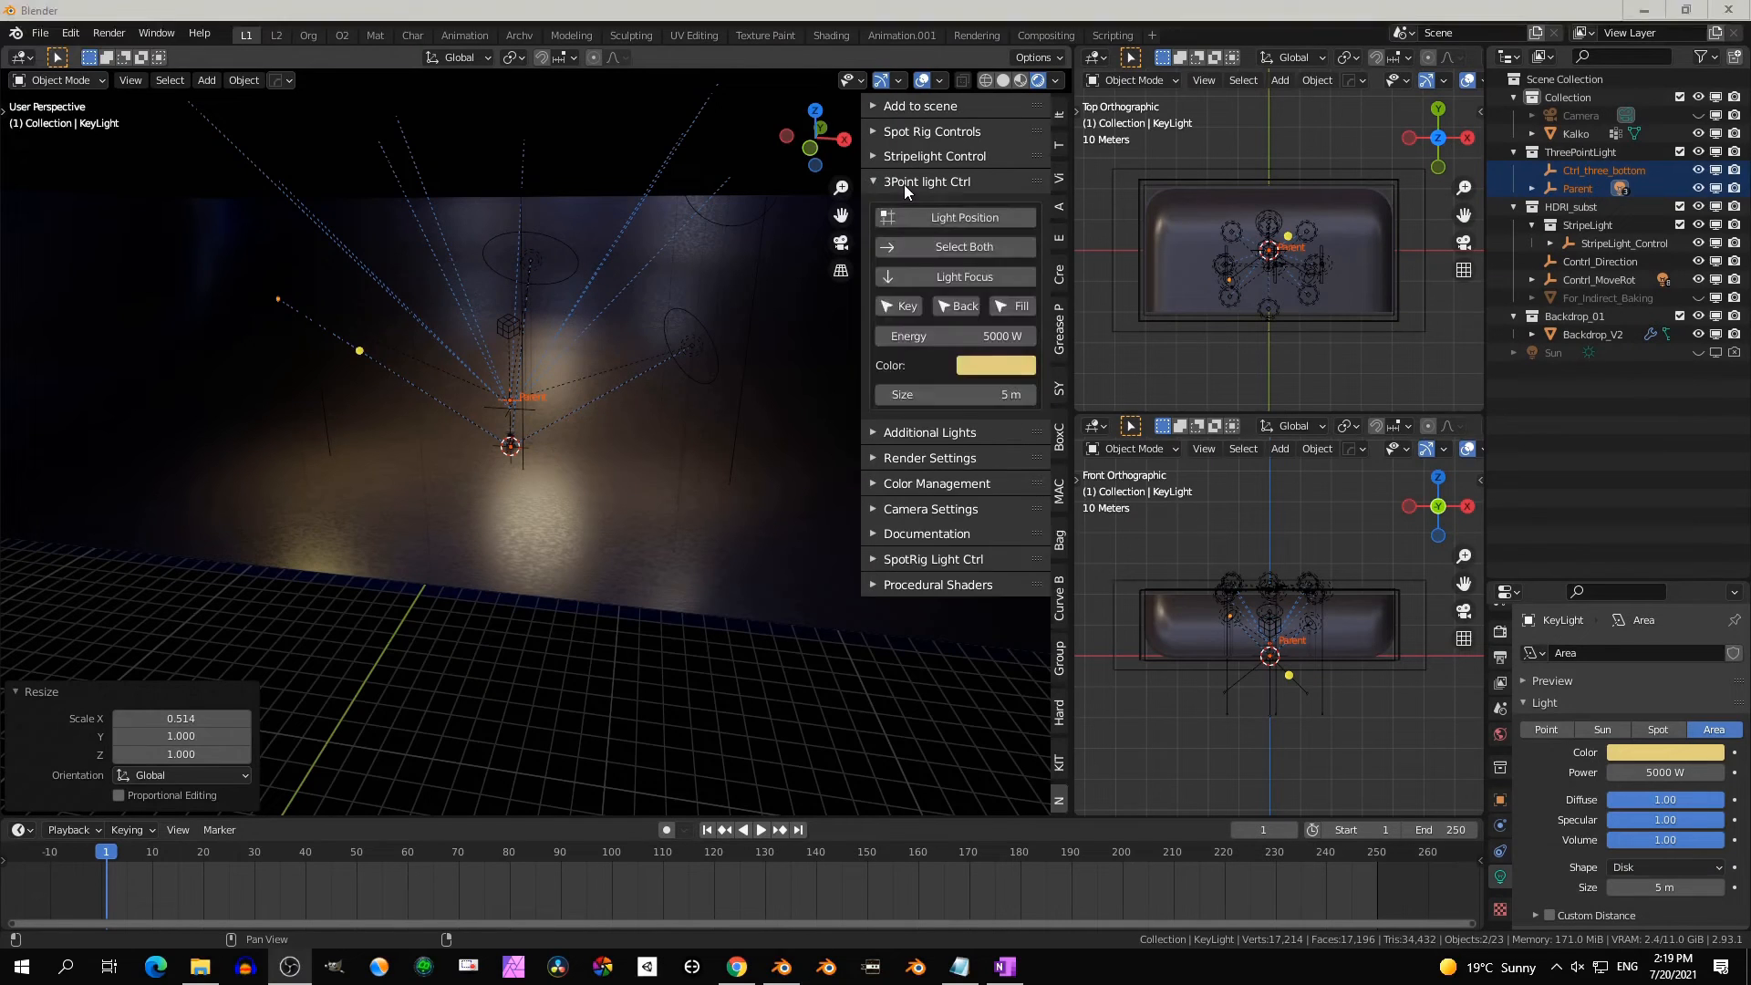
# Select the three-point rig's key light and try moving it along its local Z axis toward the robot
pyautogui.click(905, 183)
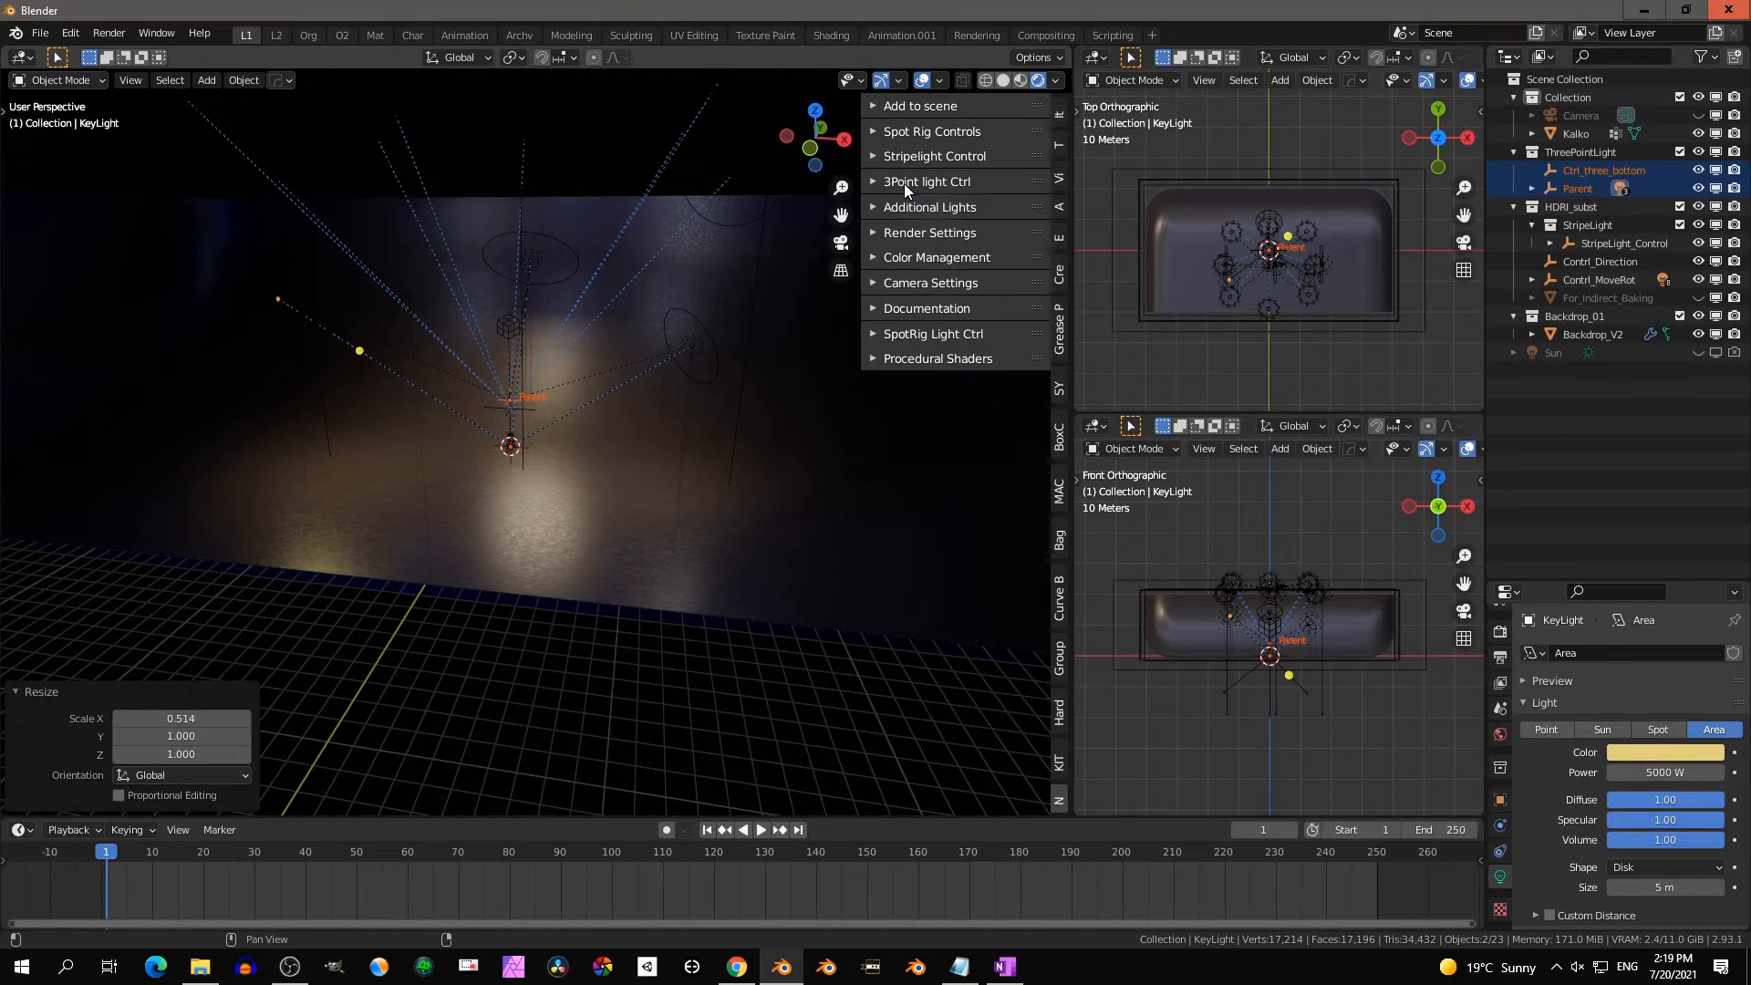
pyautogui.click(905, 183)
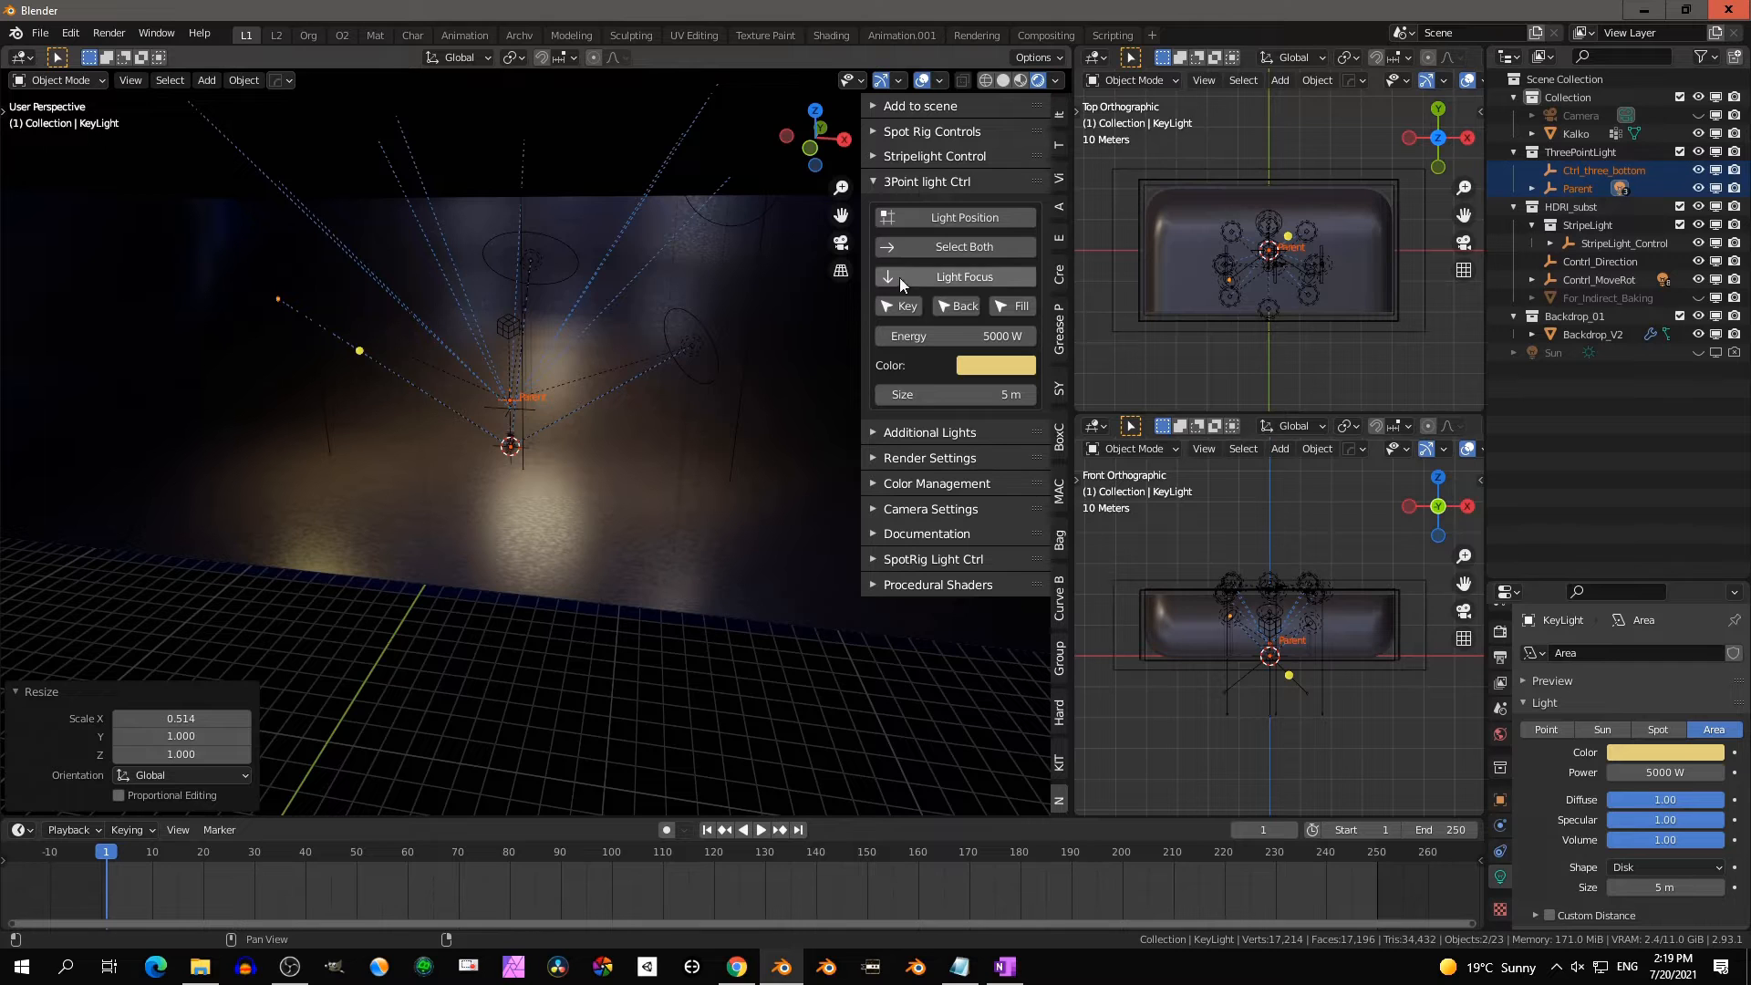
pyautogui.click(913, 305)
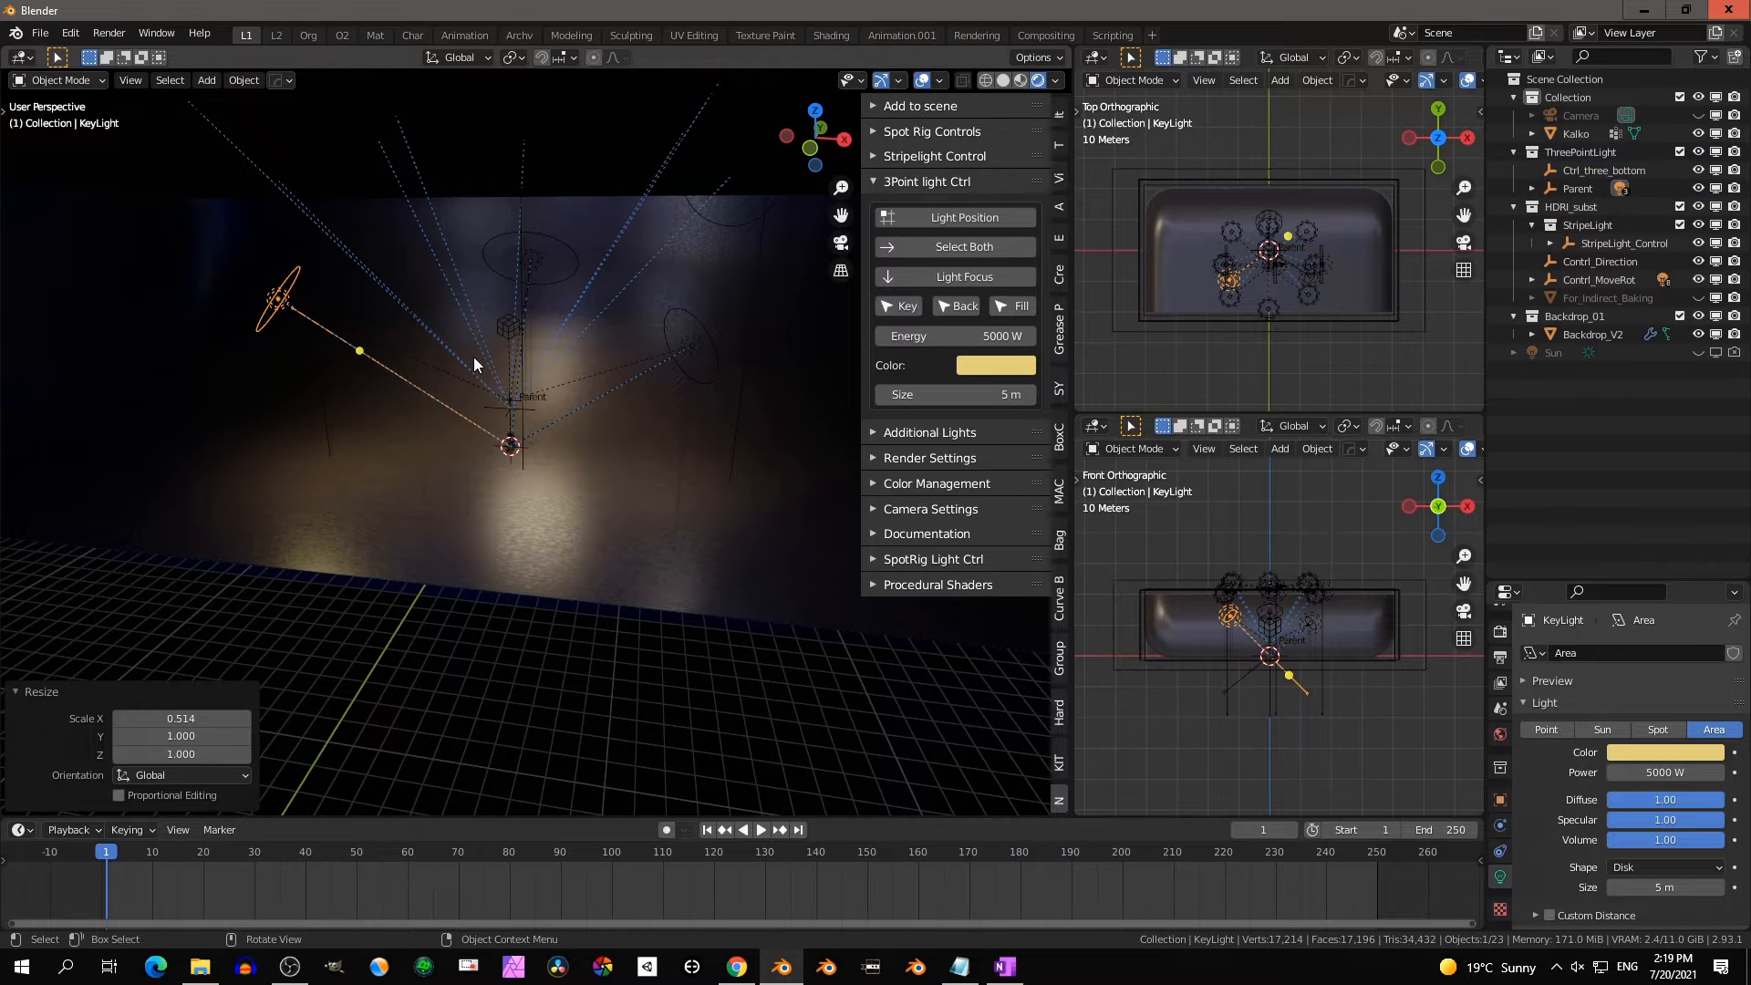
pyautogui.press('g')
pyautogui.press('z')
pyautogui.press('z')
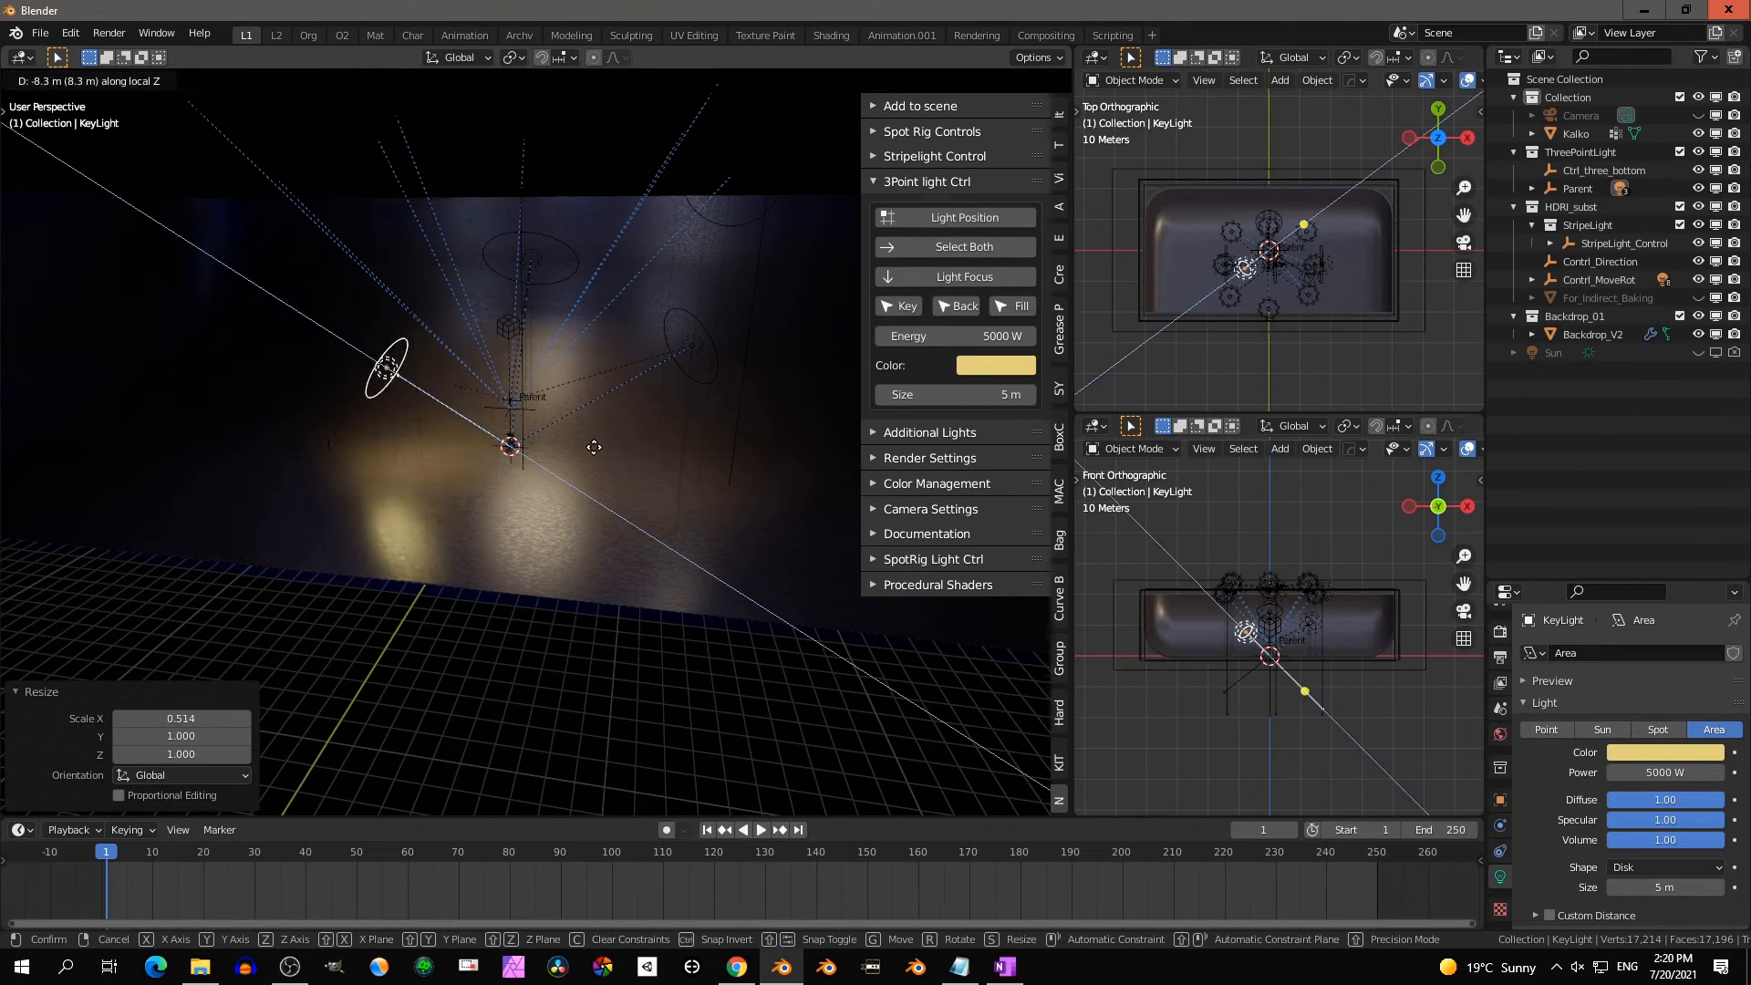
pyautogui.rightClick(500, 371)
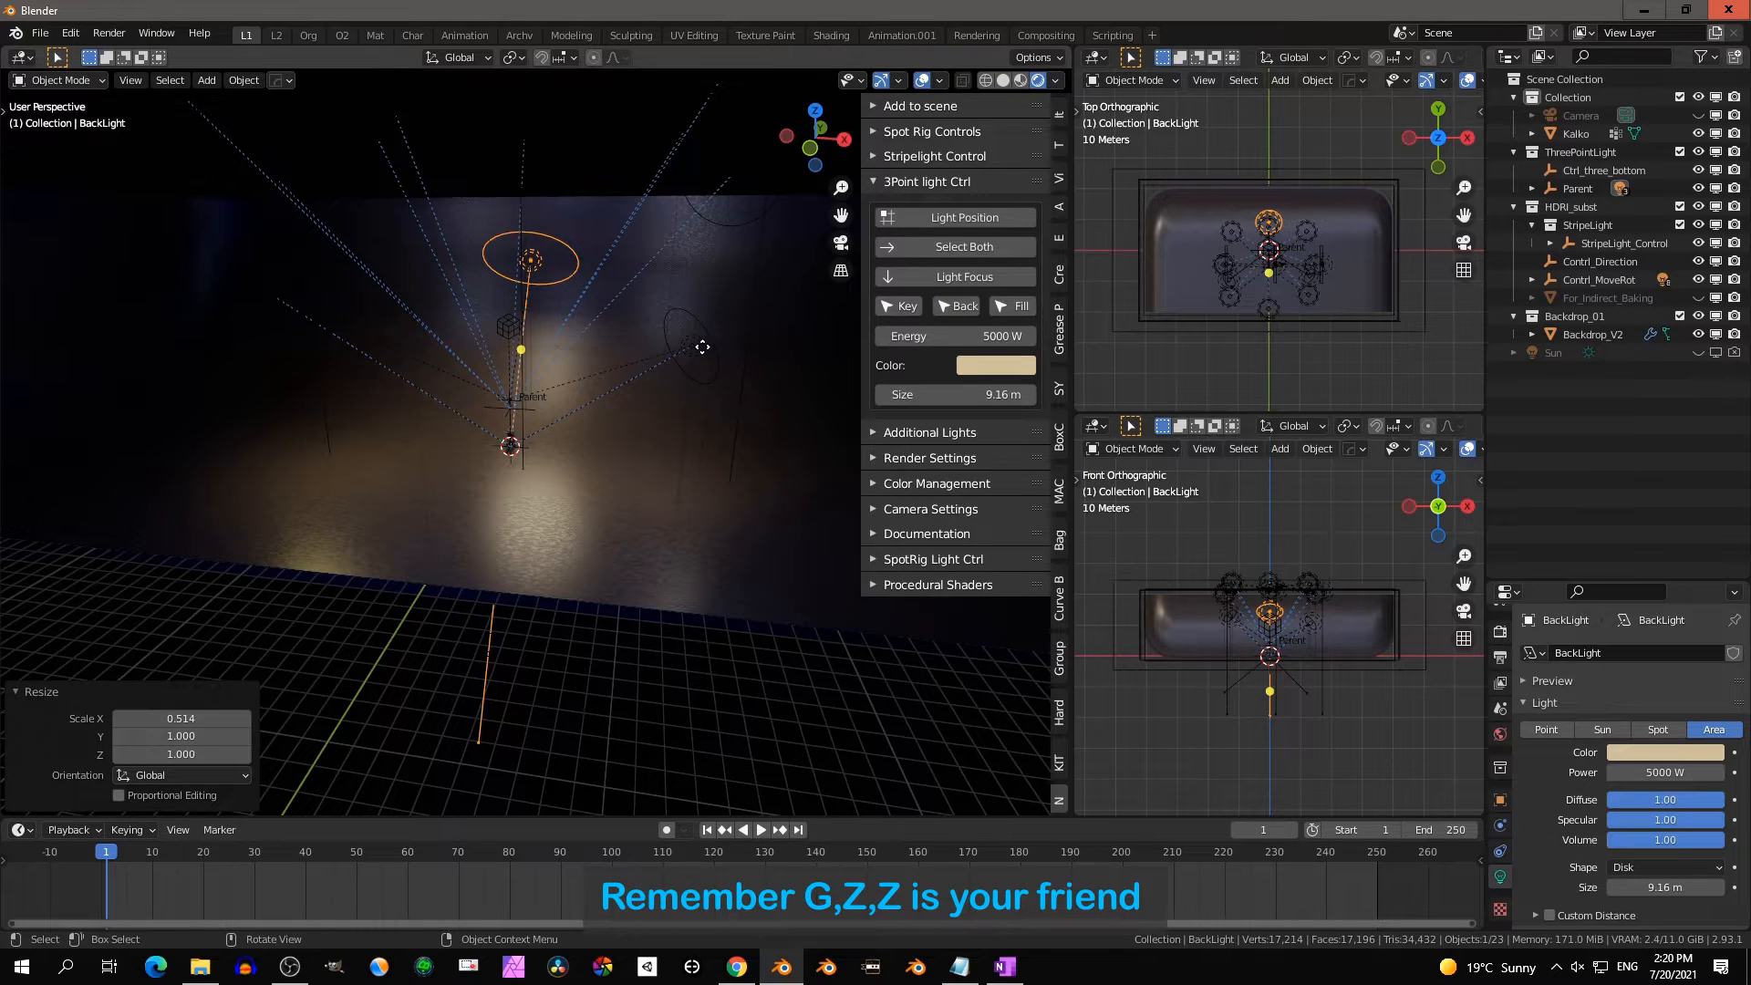
# Try moving the back light along its local Z axis toward the robot
pyautogui.press('g')
pyautogui.press('z')
pyautogui.press('z')
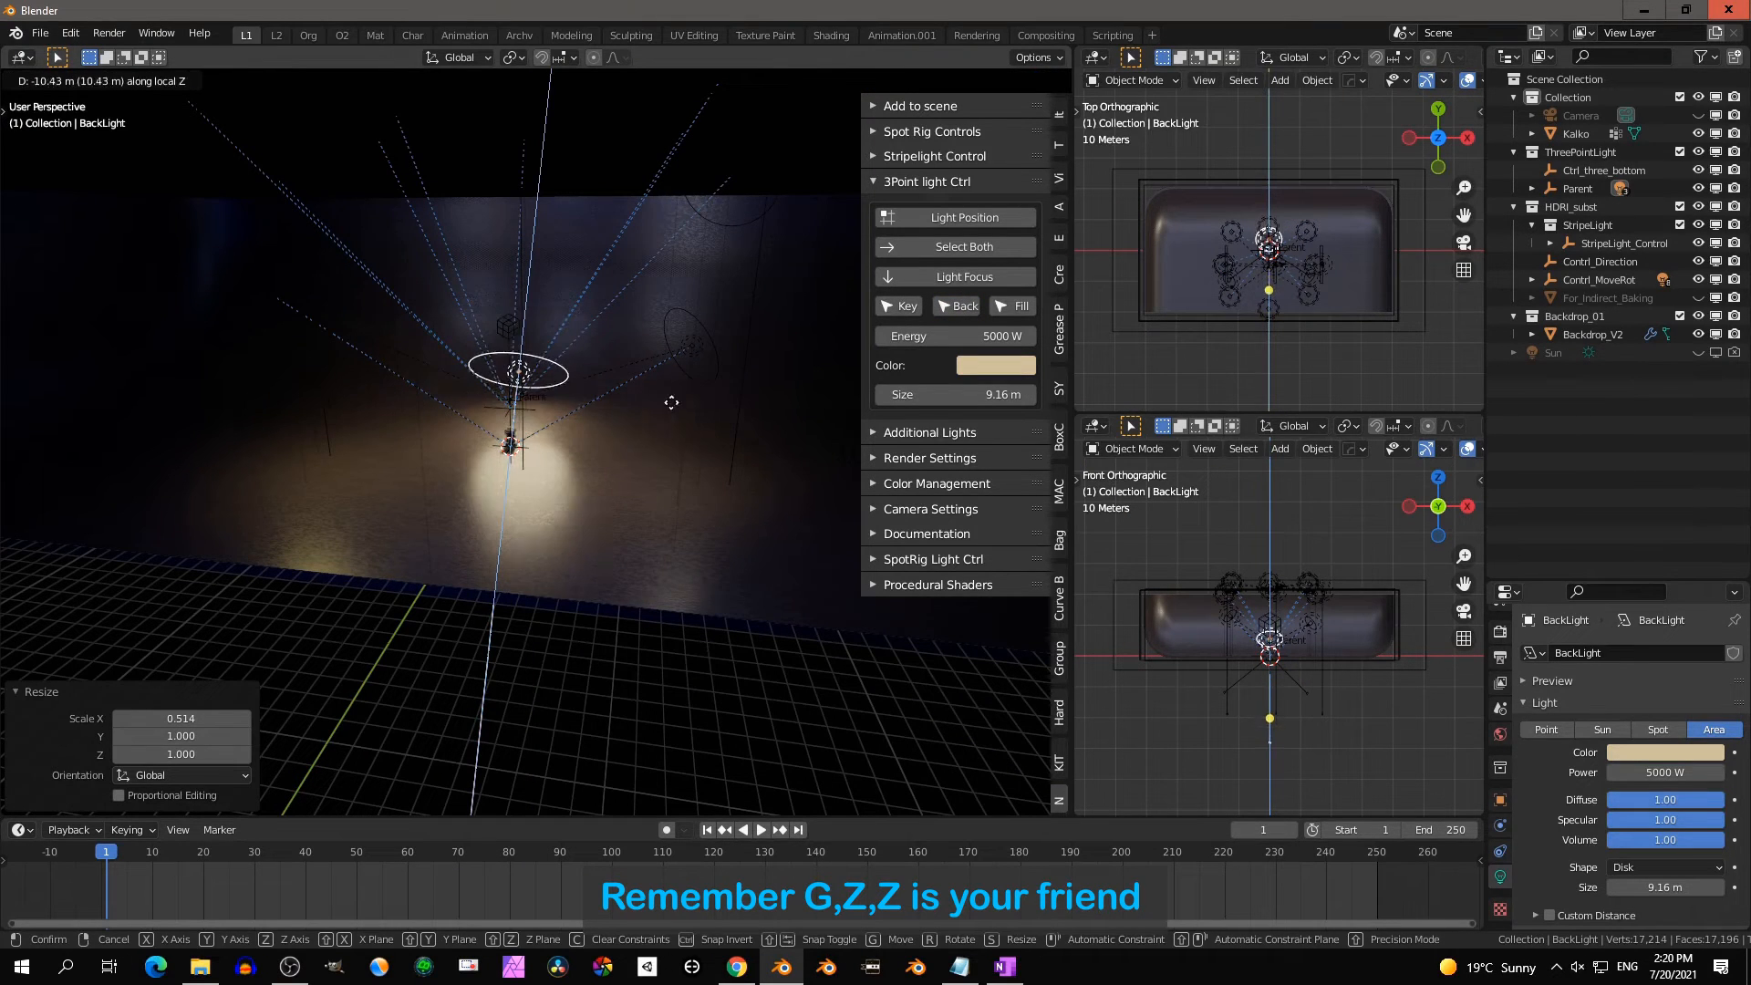
pyautogui.click(933, 349)
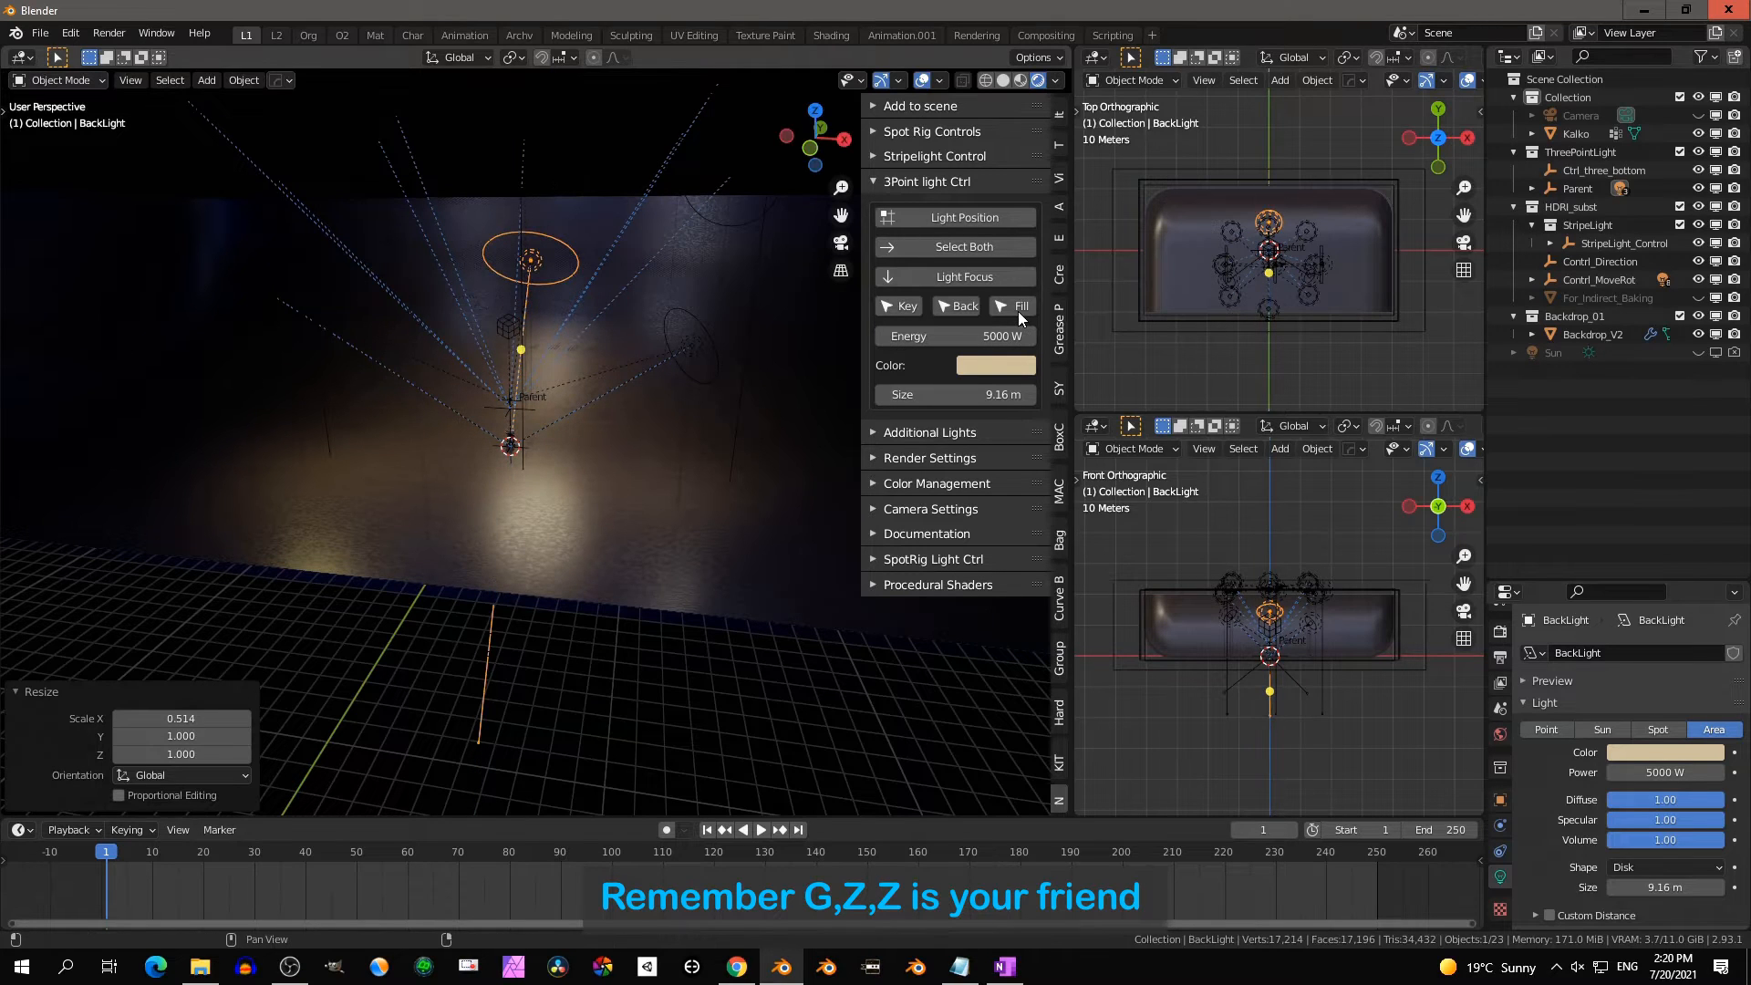
# Select the fill light and try moving it along its local Z axis toward the robot
pyautogui.click(1018, 308)
pyautogui.press('g')
pyautogui.press('z')
pyautogui.press('z')
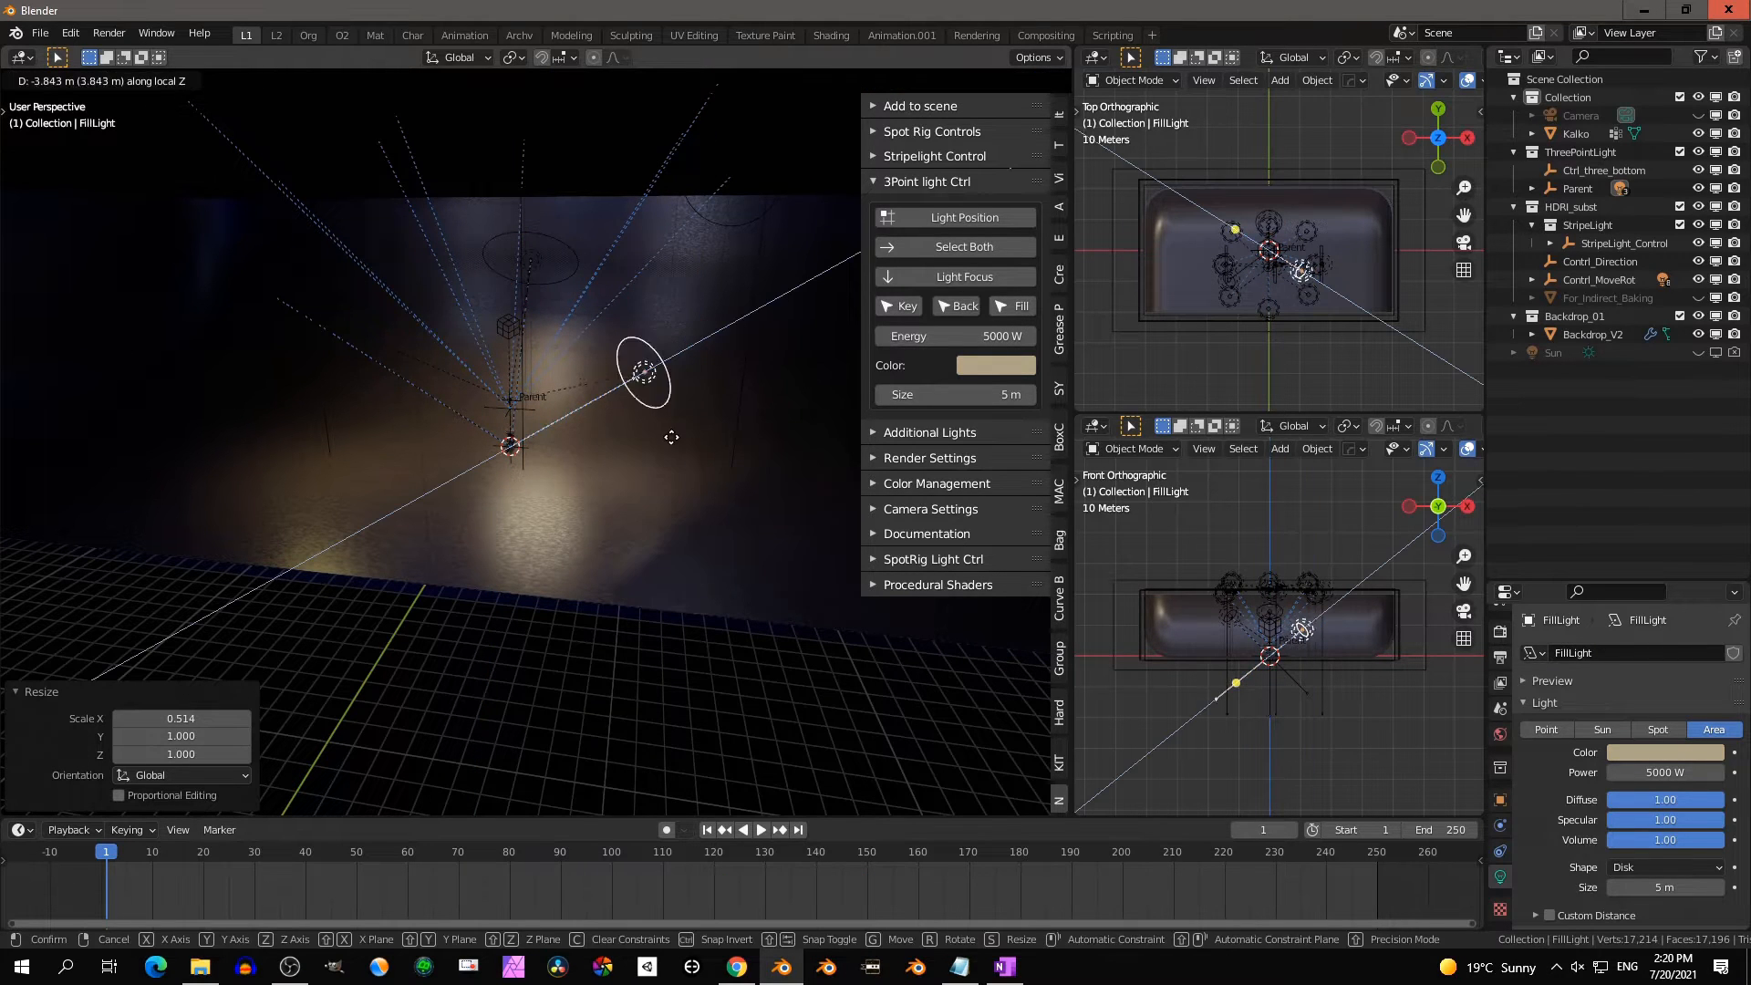
pyautogui.click(859, 299)
# Select both three-point light controls and try rotating the whole rig freely and scaling it down
pyautogui.click(964, 246)
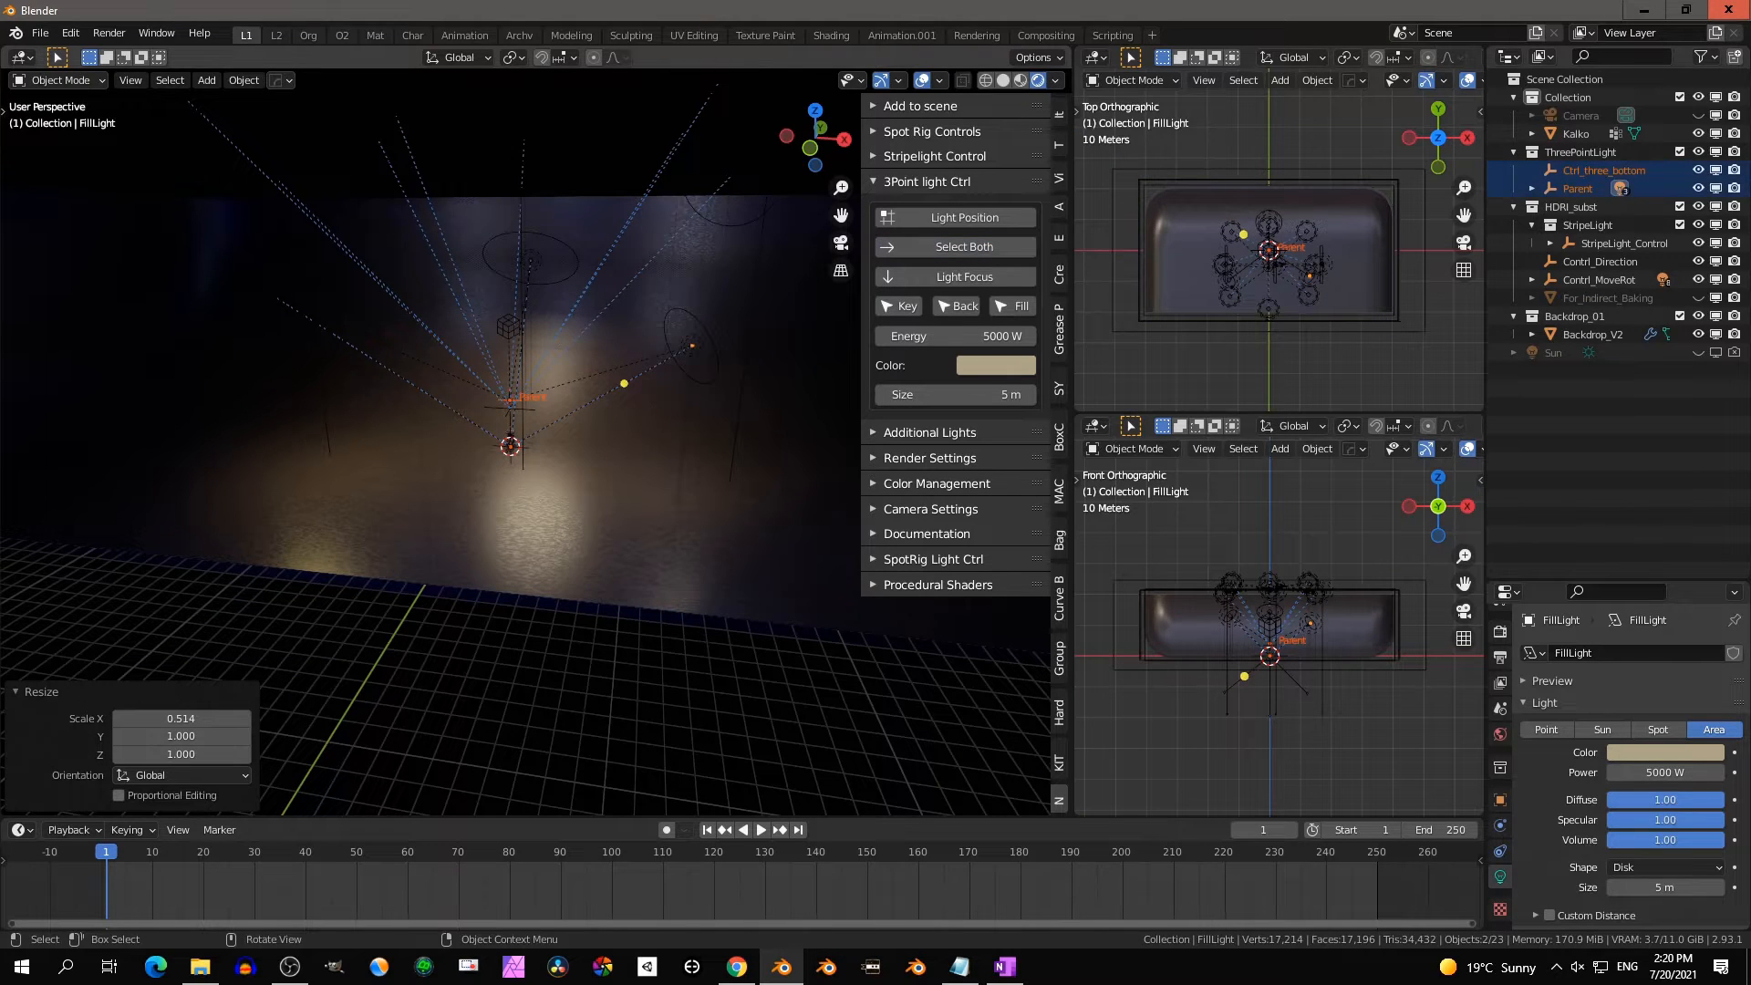
pyautogui.press('r')
pyautogui.press('r')
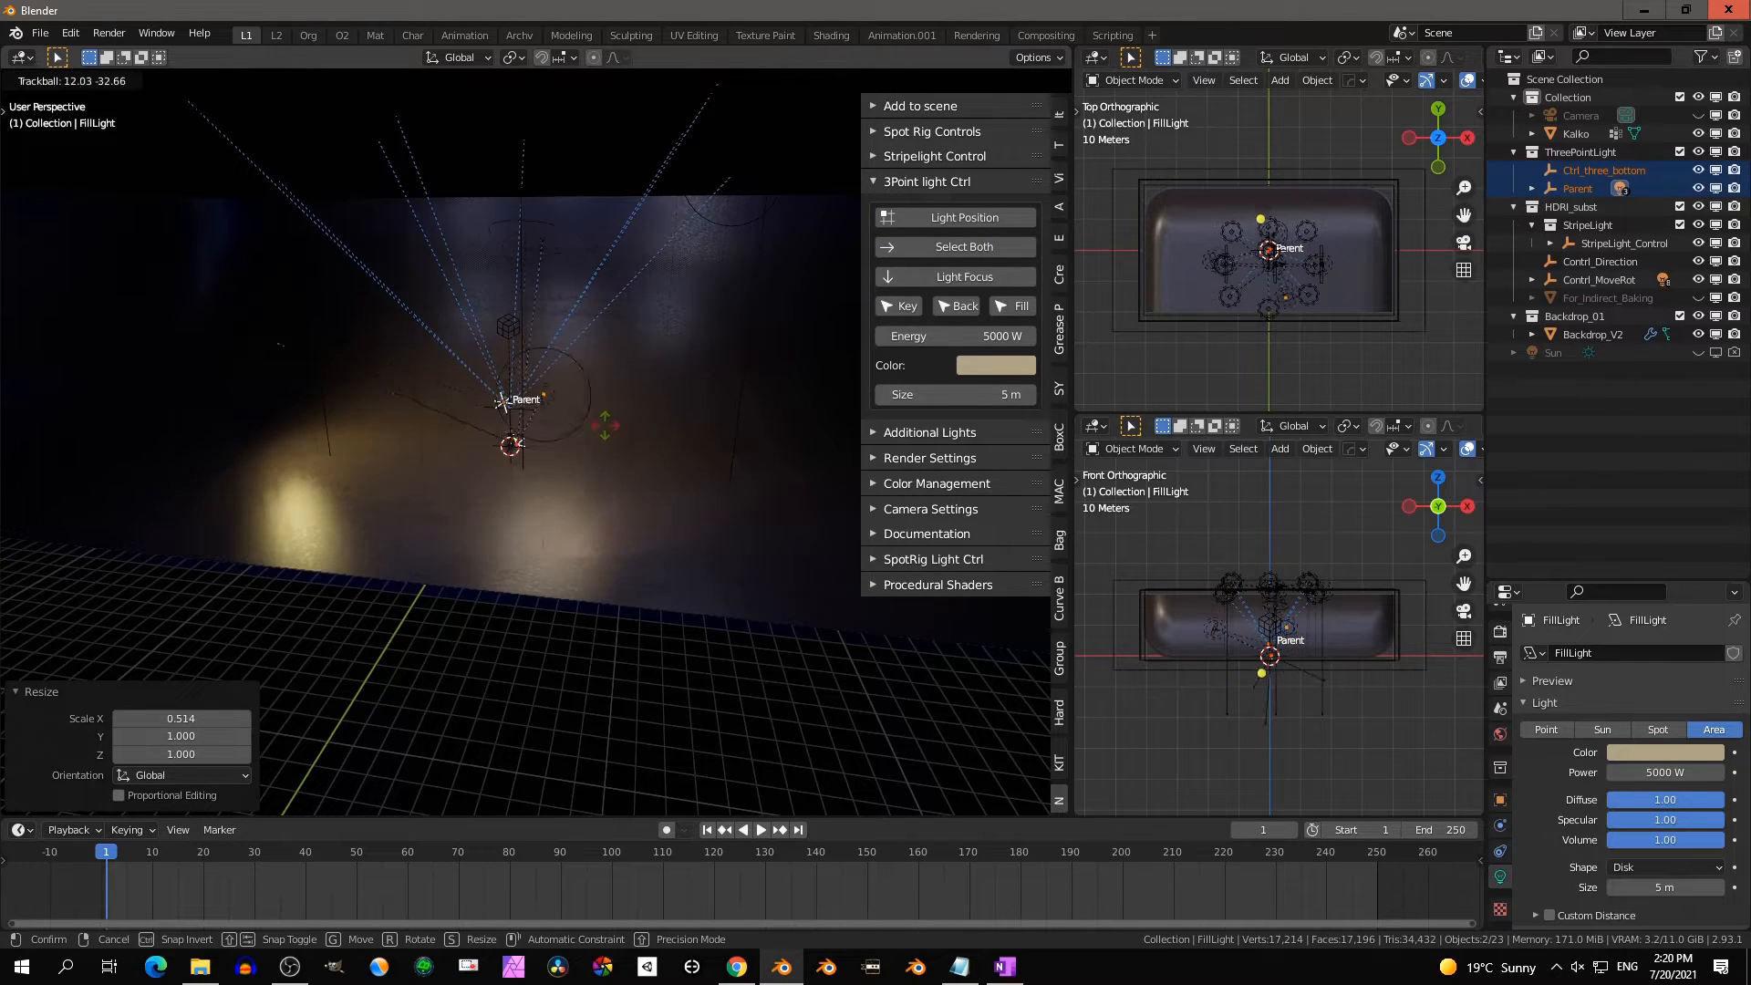
pyautogui.click(651, 482)
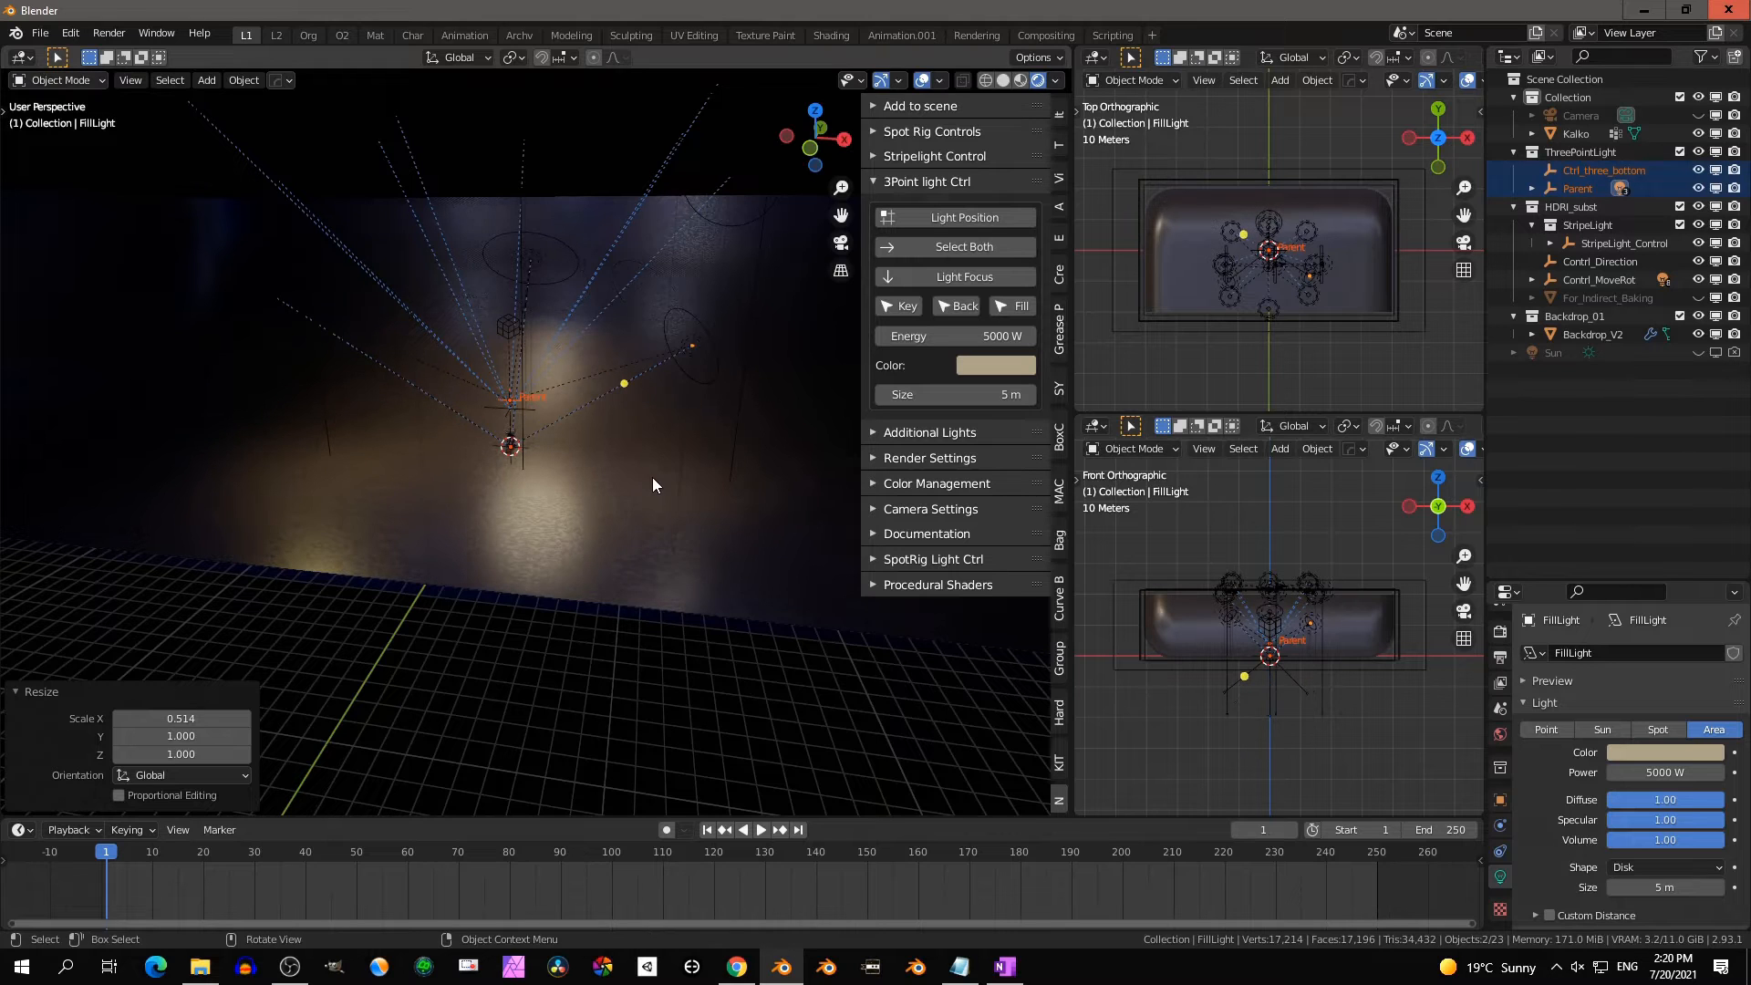
pyautogui.press('s')
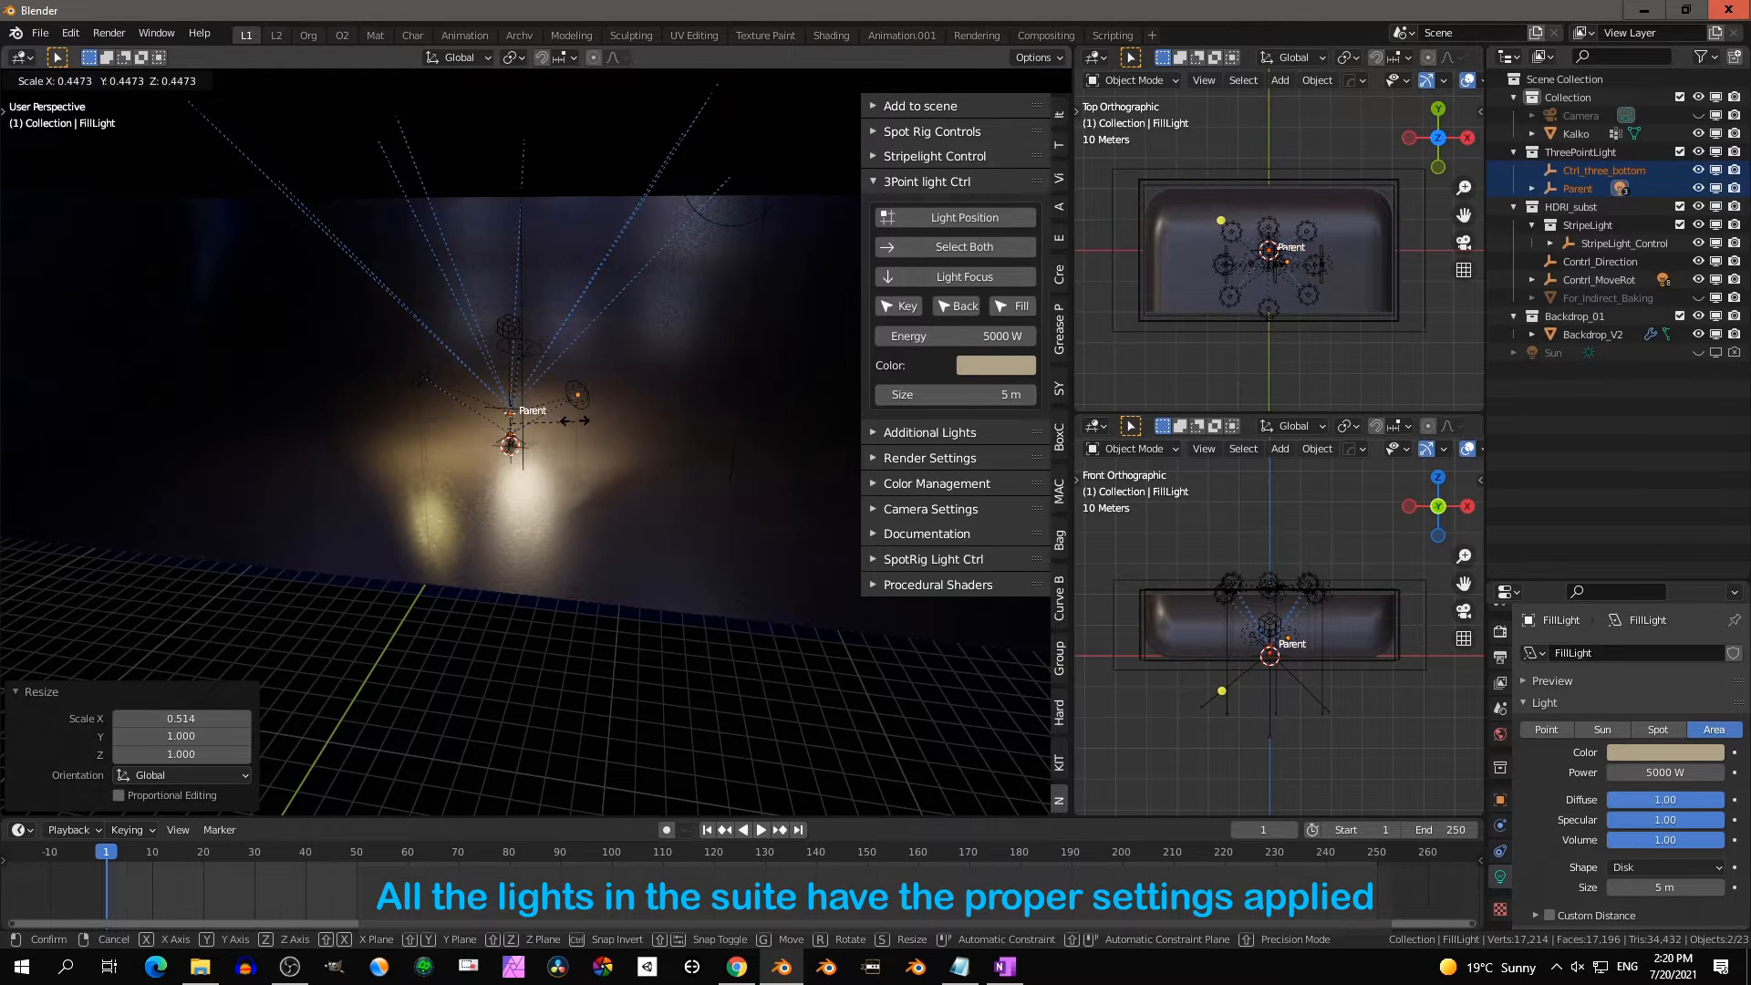
pyautogui.rightClick(633, 457)
# Try moving the whole three-point rig along the global Z axis, then along the global X axis
pyautogui.press('g')
pyautogui.press('z')
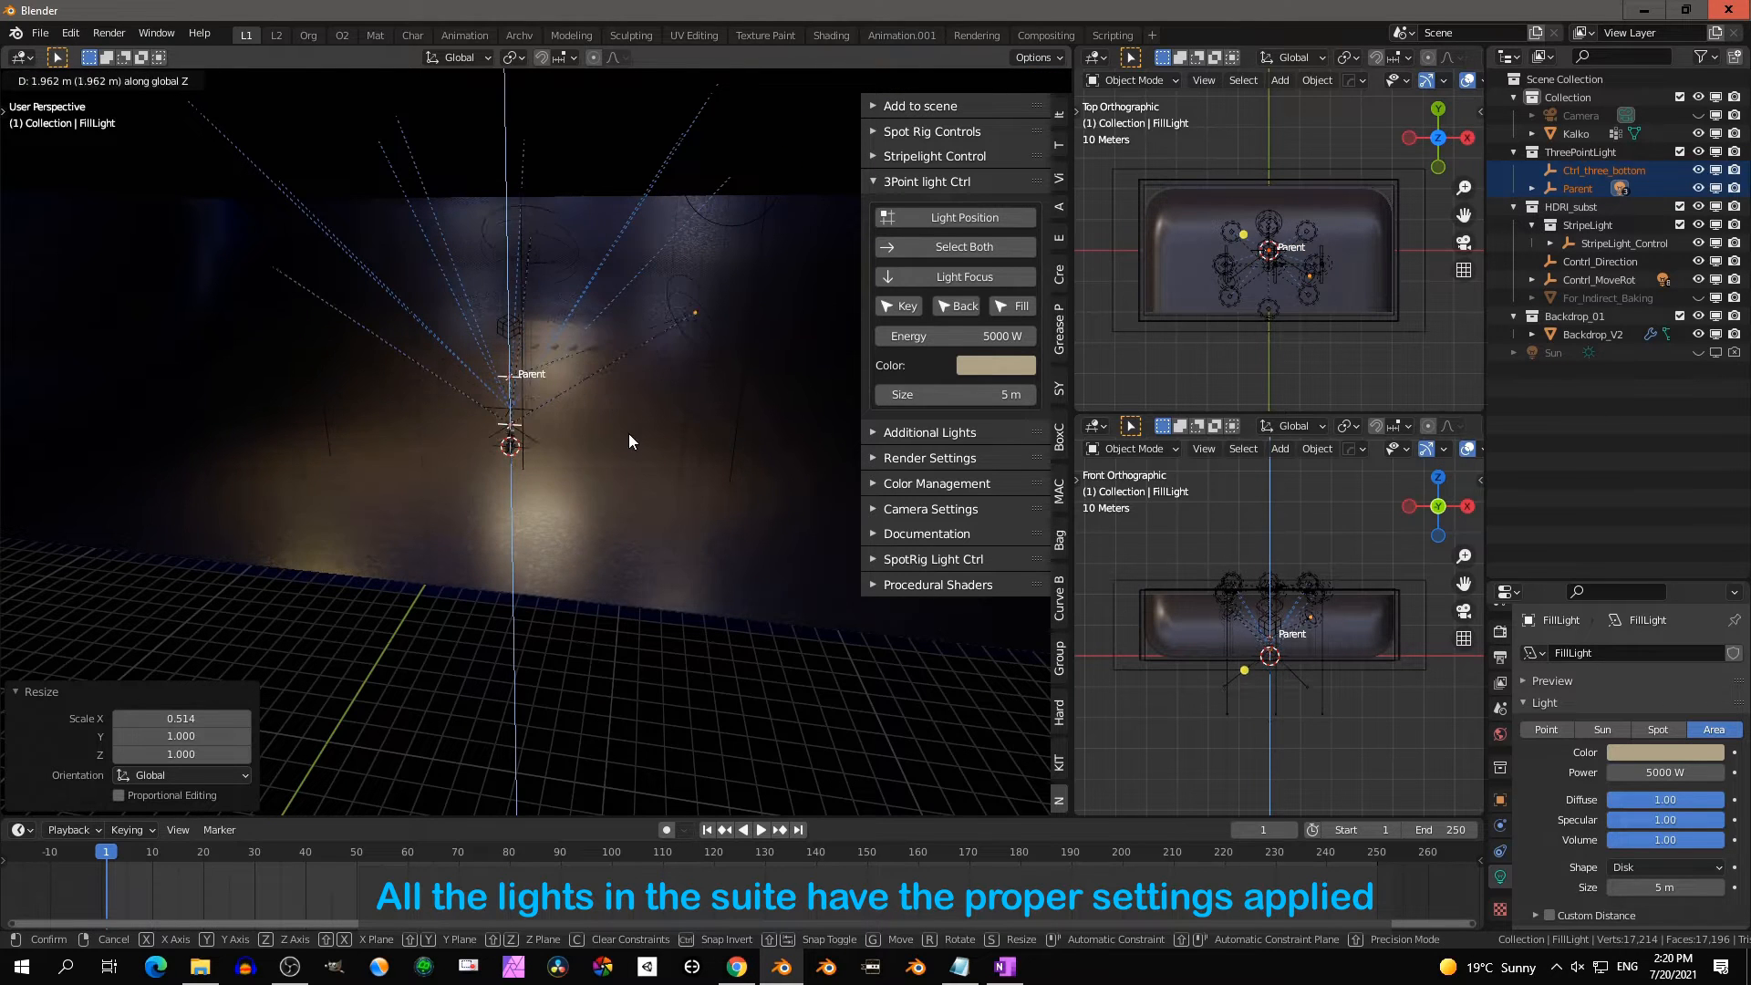
pyautogui.press('x')
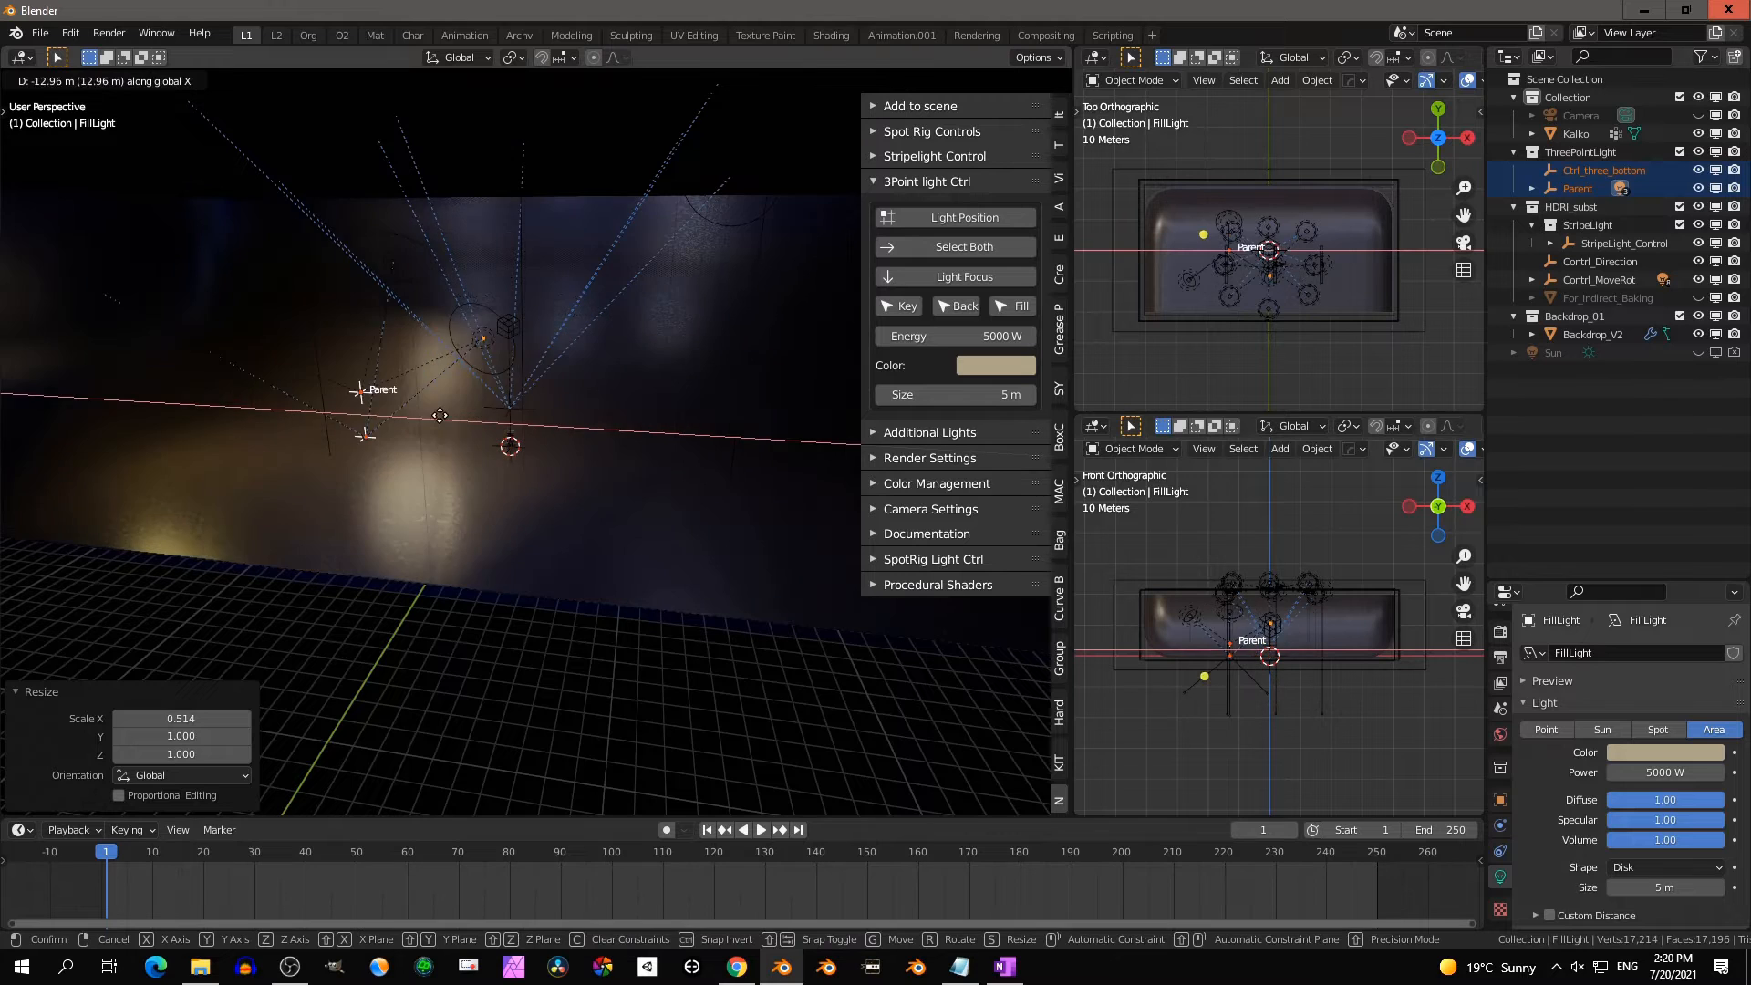
pyautogui.rightClick(687, 458)
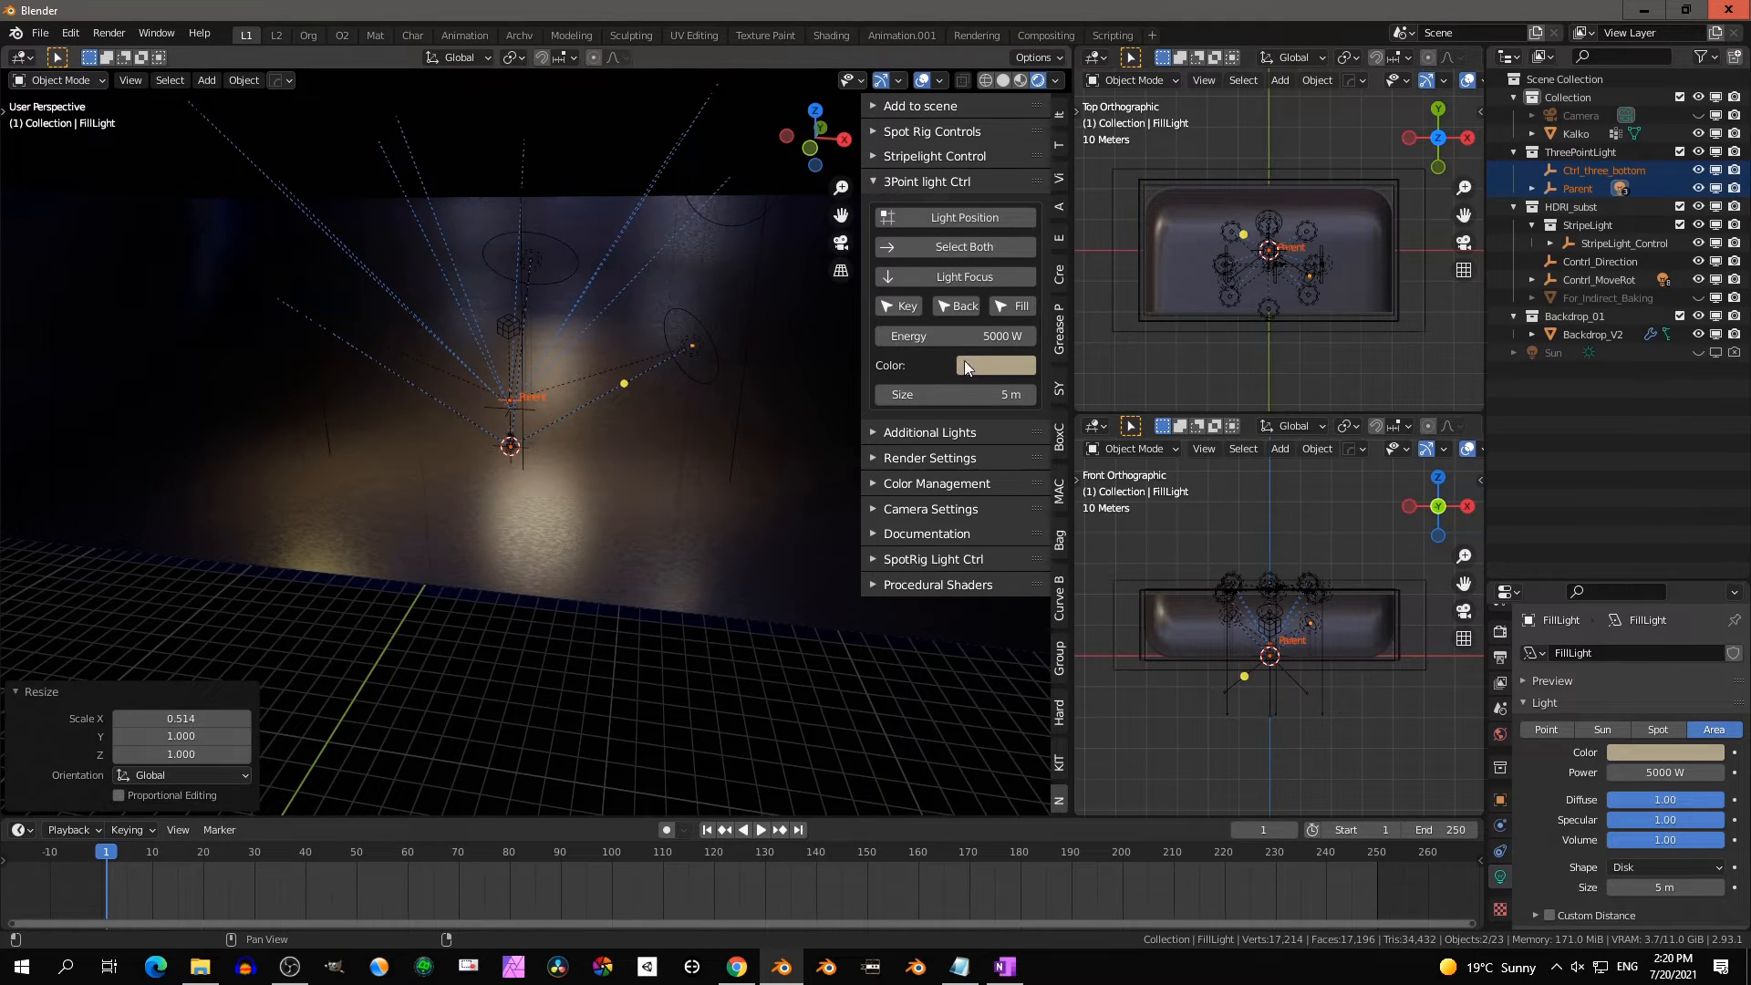
# Select the three-point rig's key light and change its colour to a saturated pink with hue 0.935 and saturation 0.976
pyautogui.click(896, 305)
pyautogui.click(999, 364)
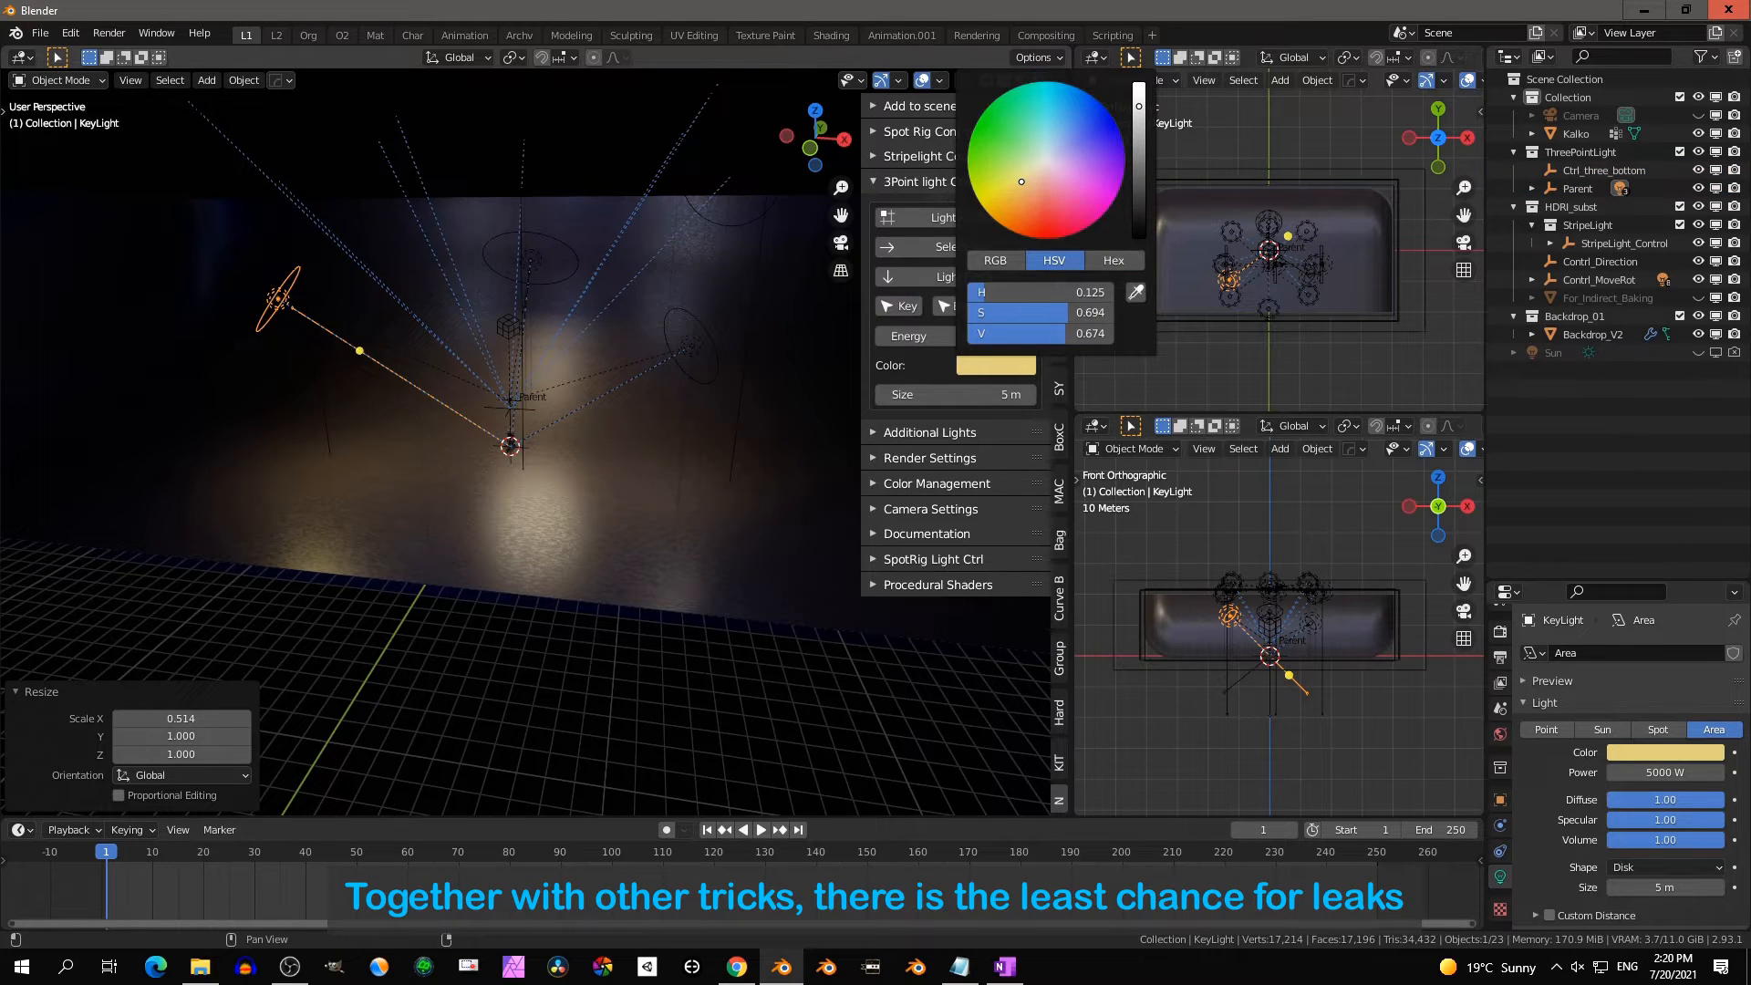
pyautogui.click(1090, 216)
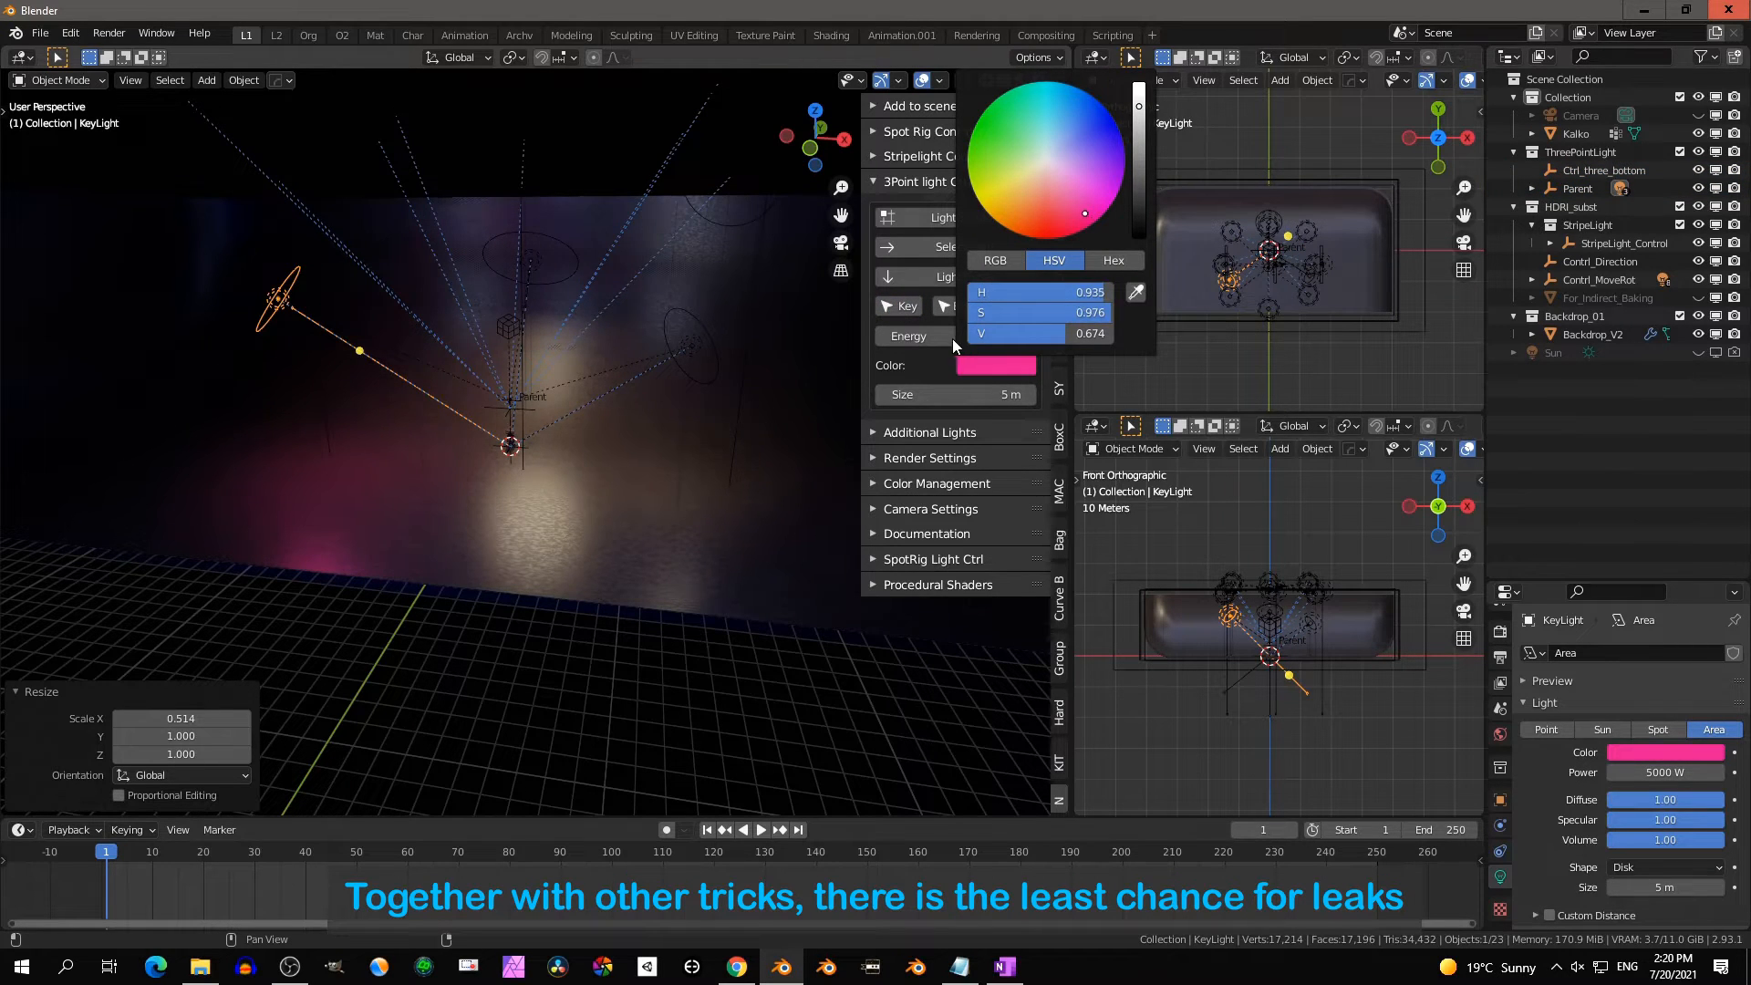
# Change the three-point rig's back light colour to green and its fill light colour to blue
pyautogui.click(943, 304)
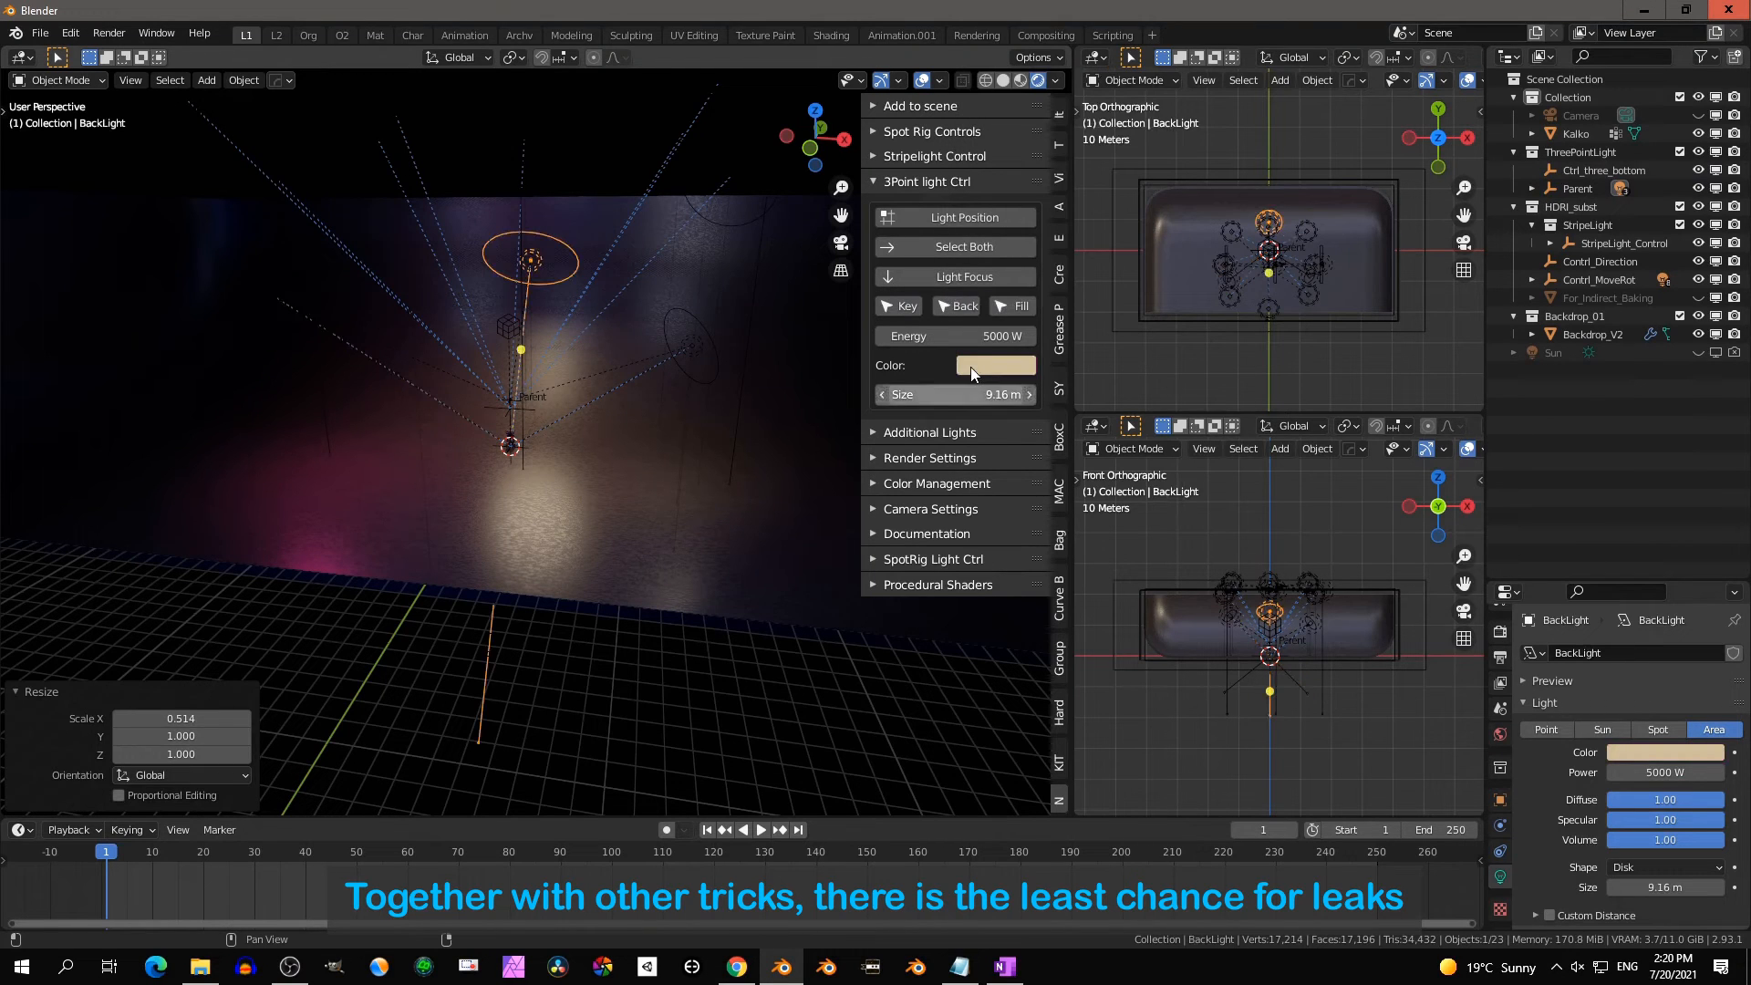
pyautogui.click(971, 367)
pyautogui.moveTo(1016, 194); pyautogui.dragTo(967, 143)
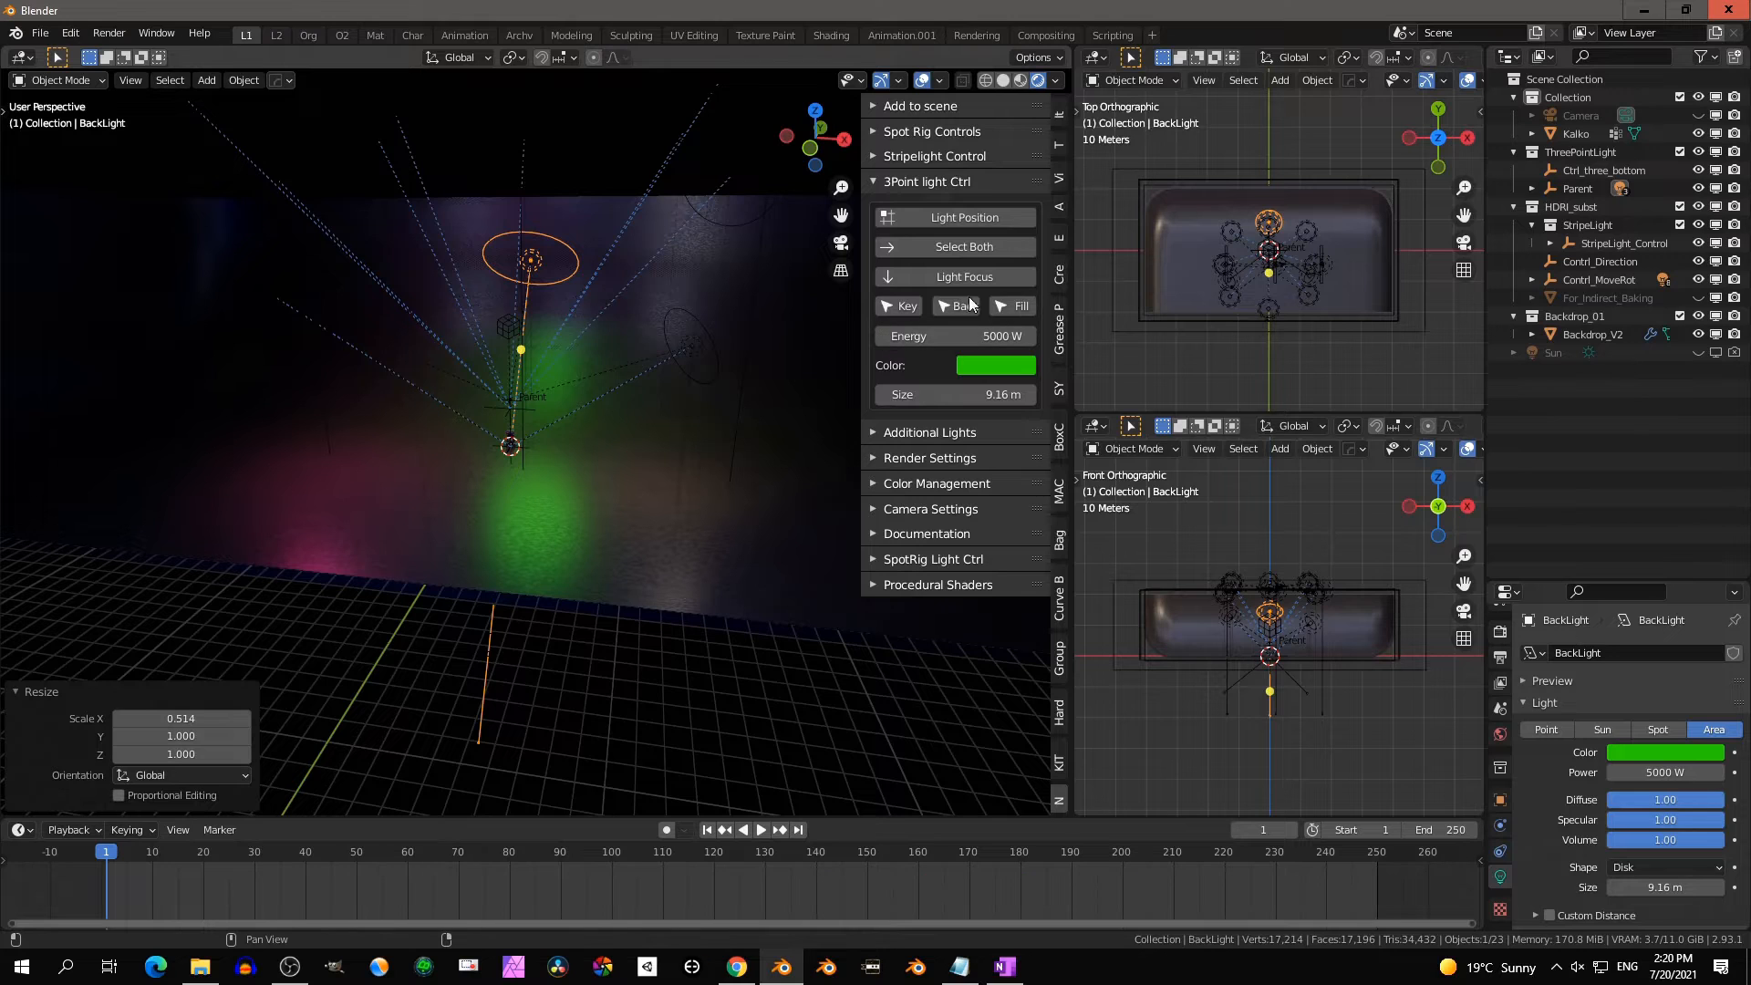
pyautogui.click(983, 363)
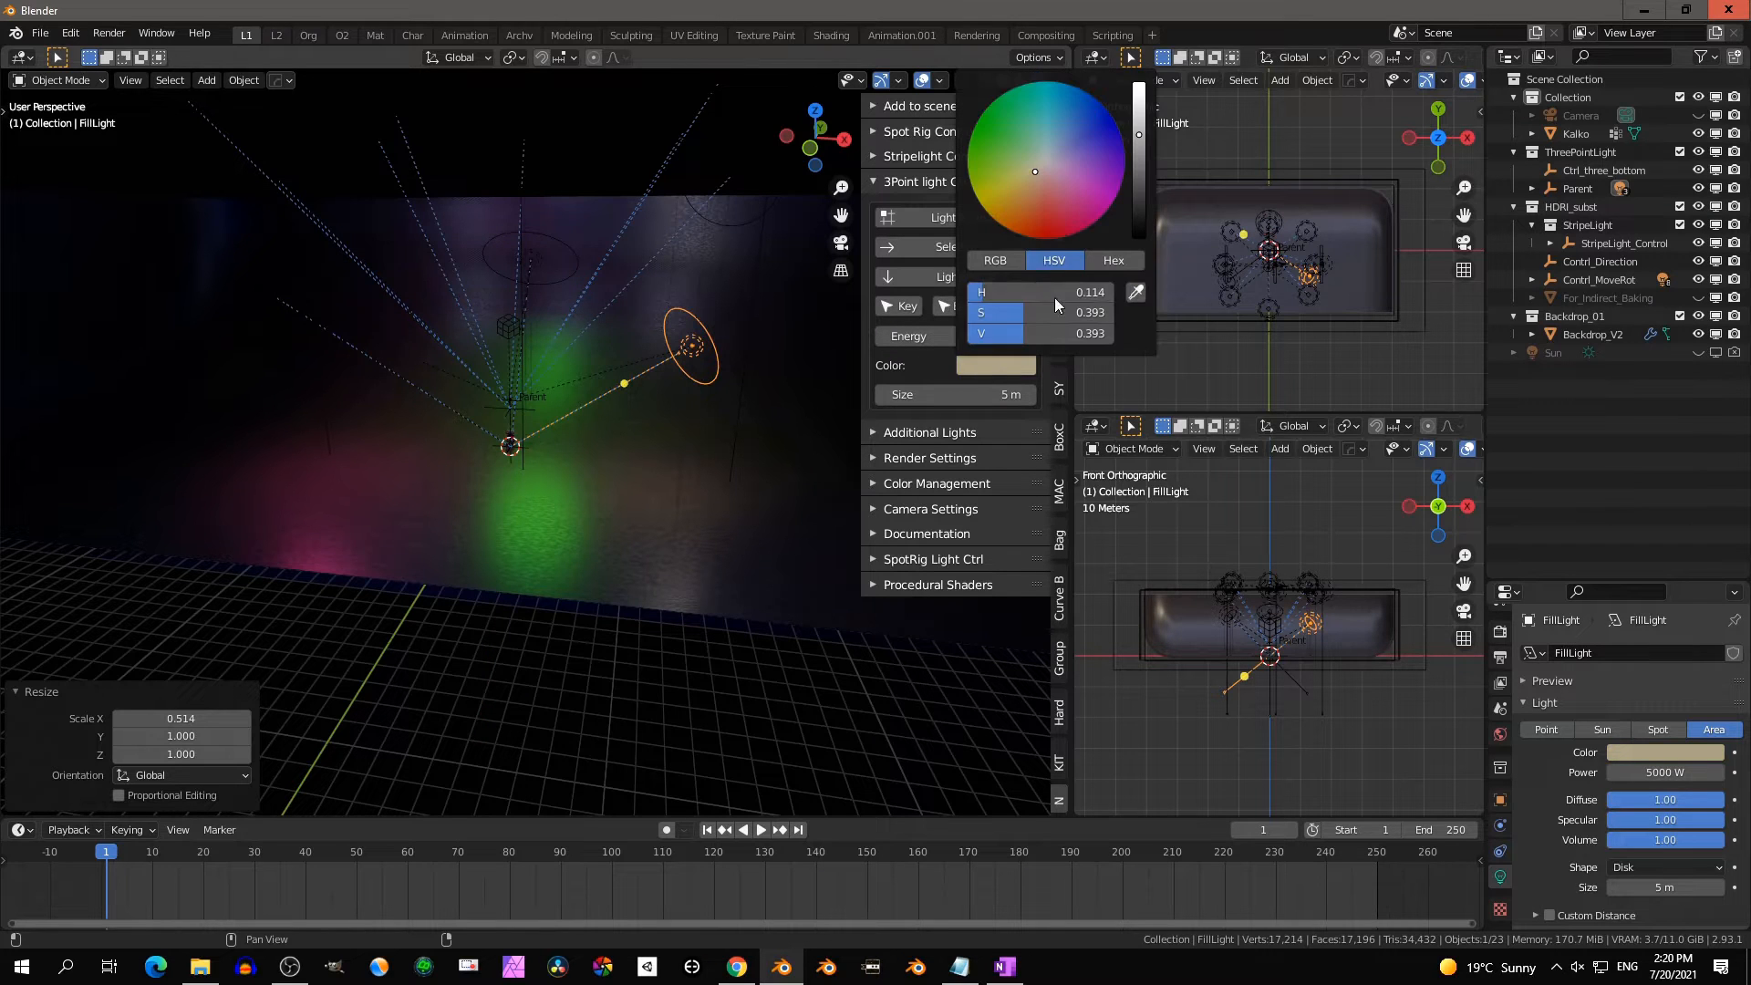
pyautogui.moveTo(1035, 172); pyautogui.dragTo(1085, 110)
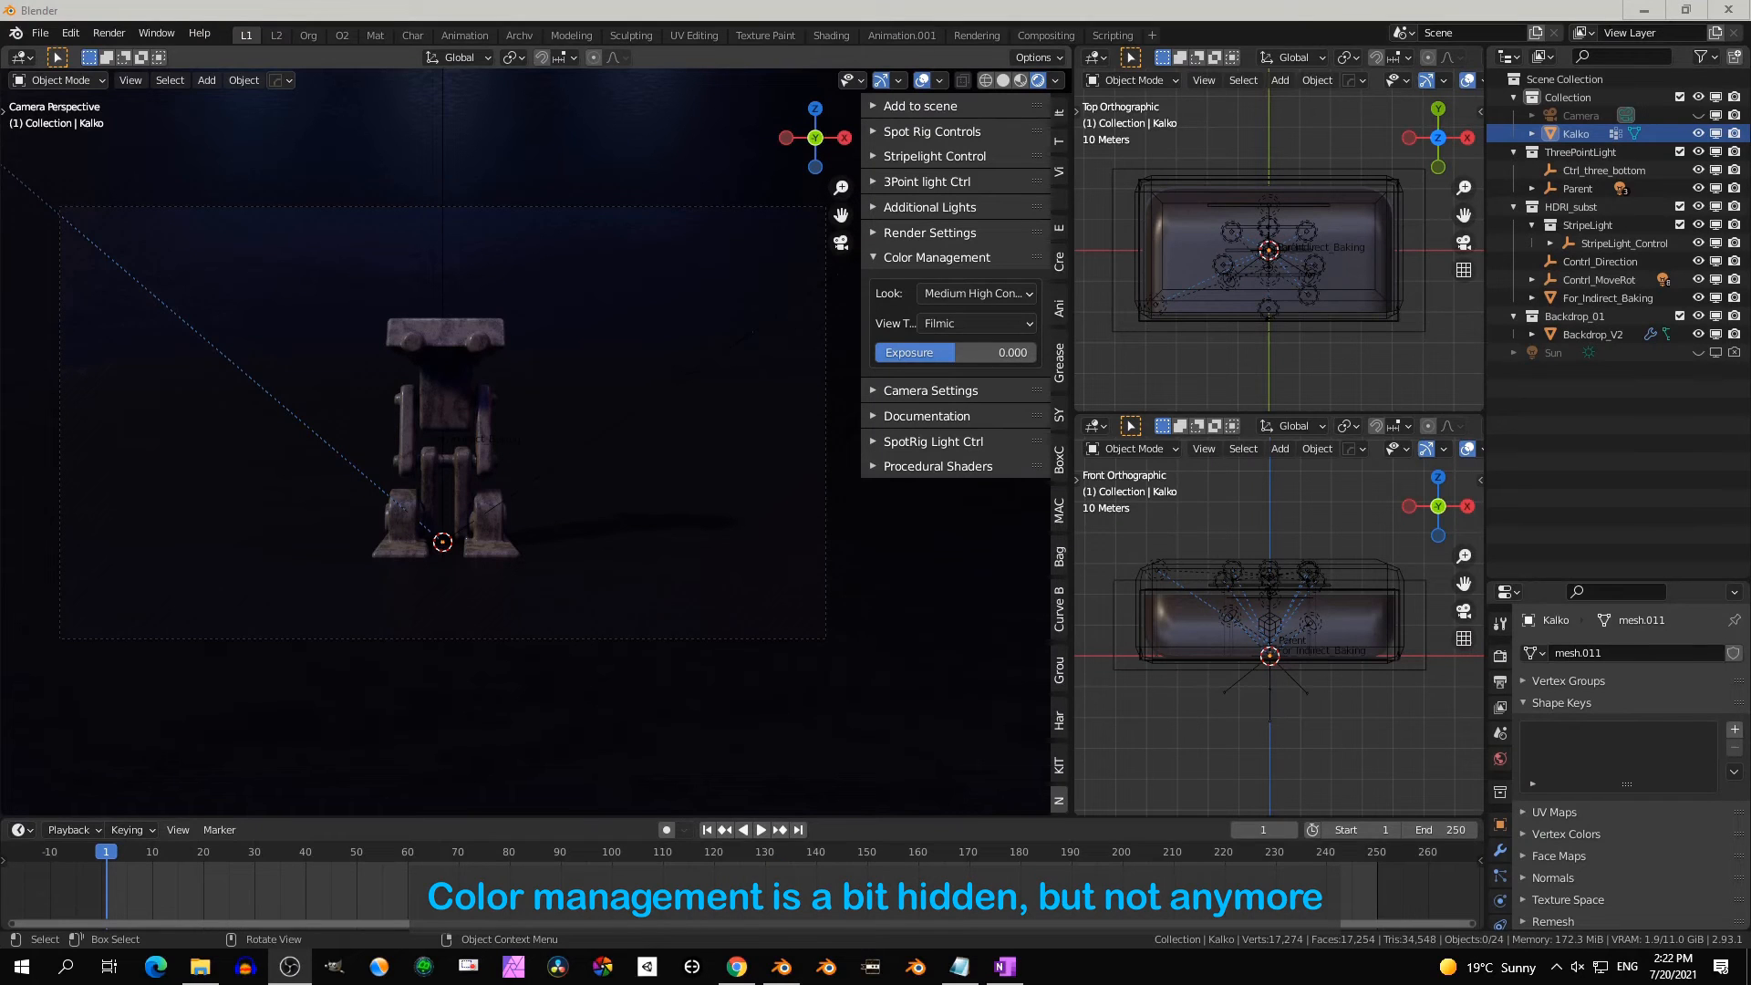
# Try the Very High Contrast look with the exposure raised to about 1.429
pyautogui.click(998, 294)
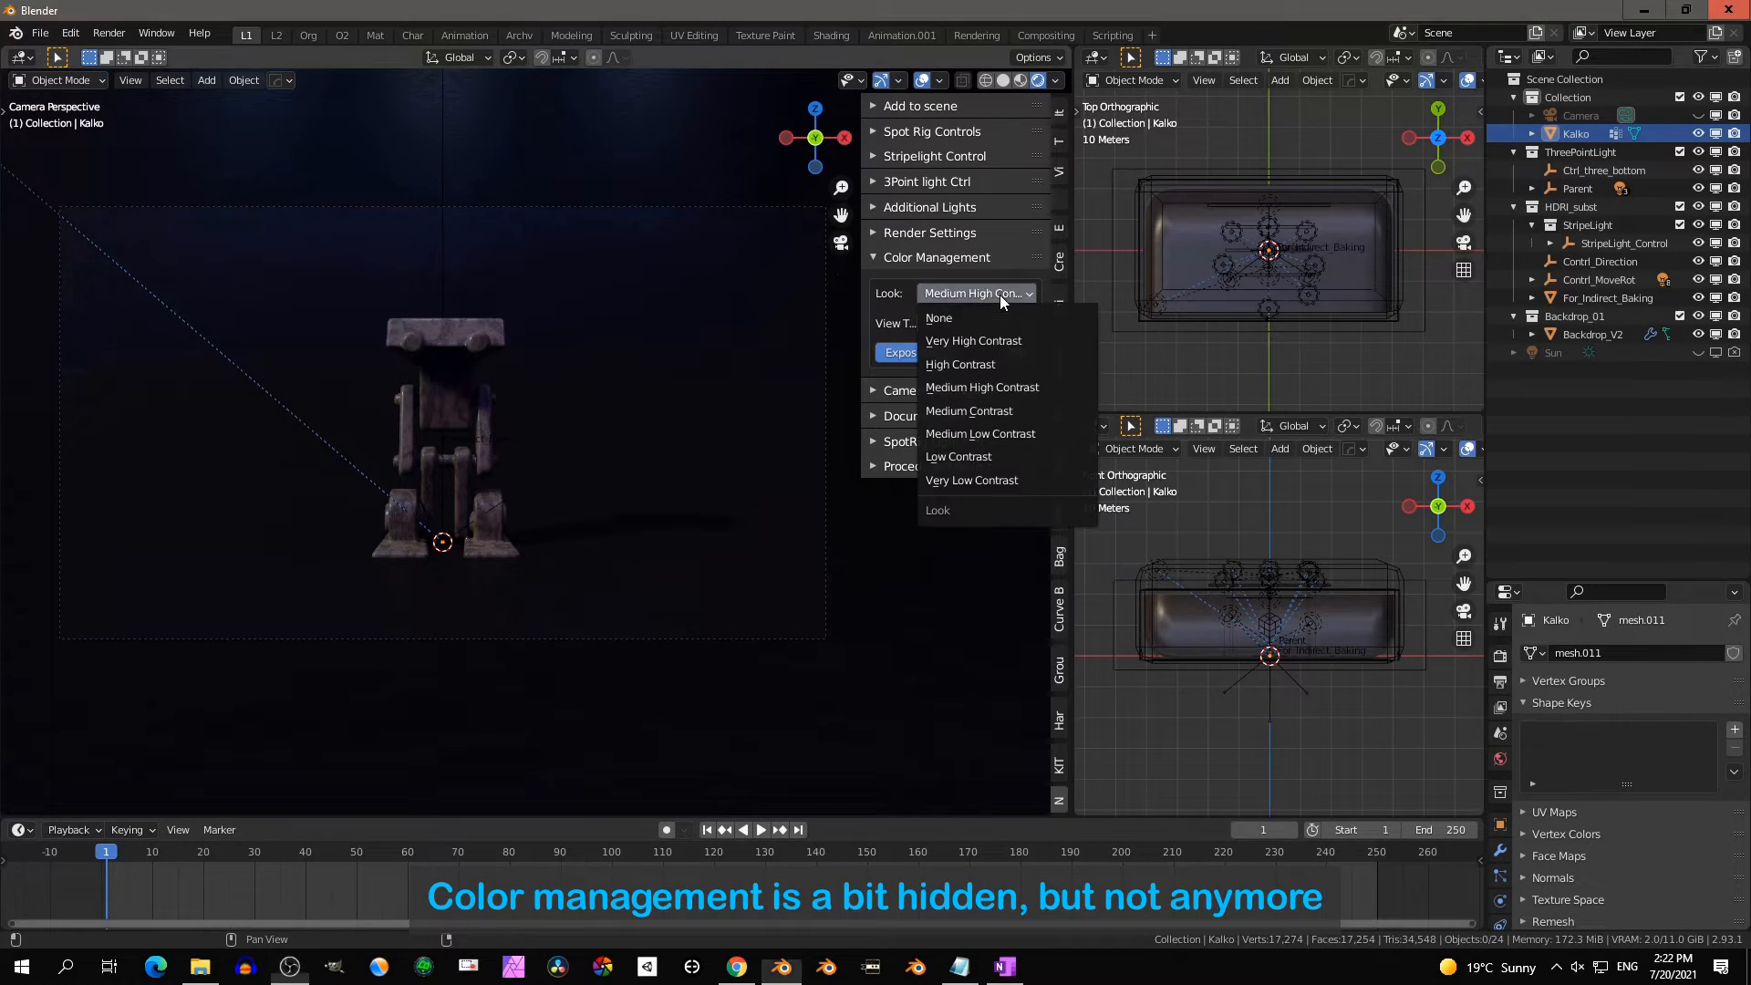
pyautogui.click(982, 340)
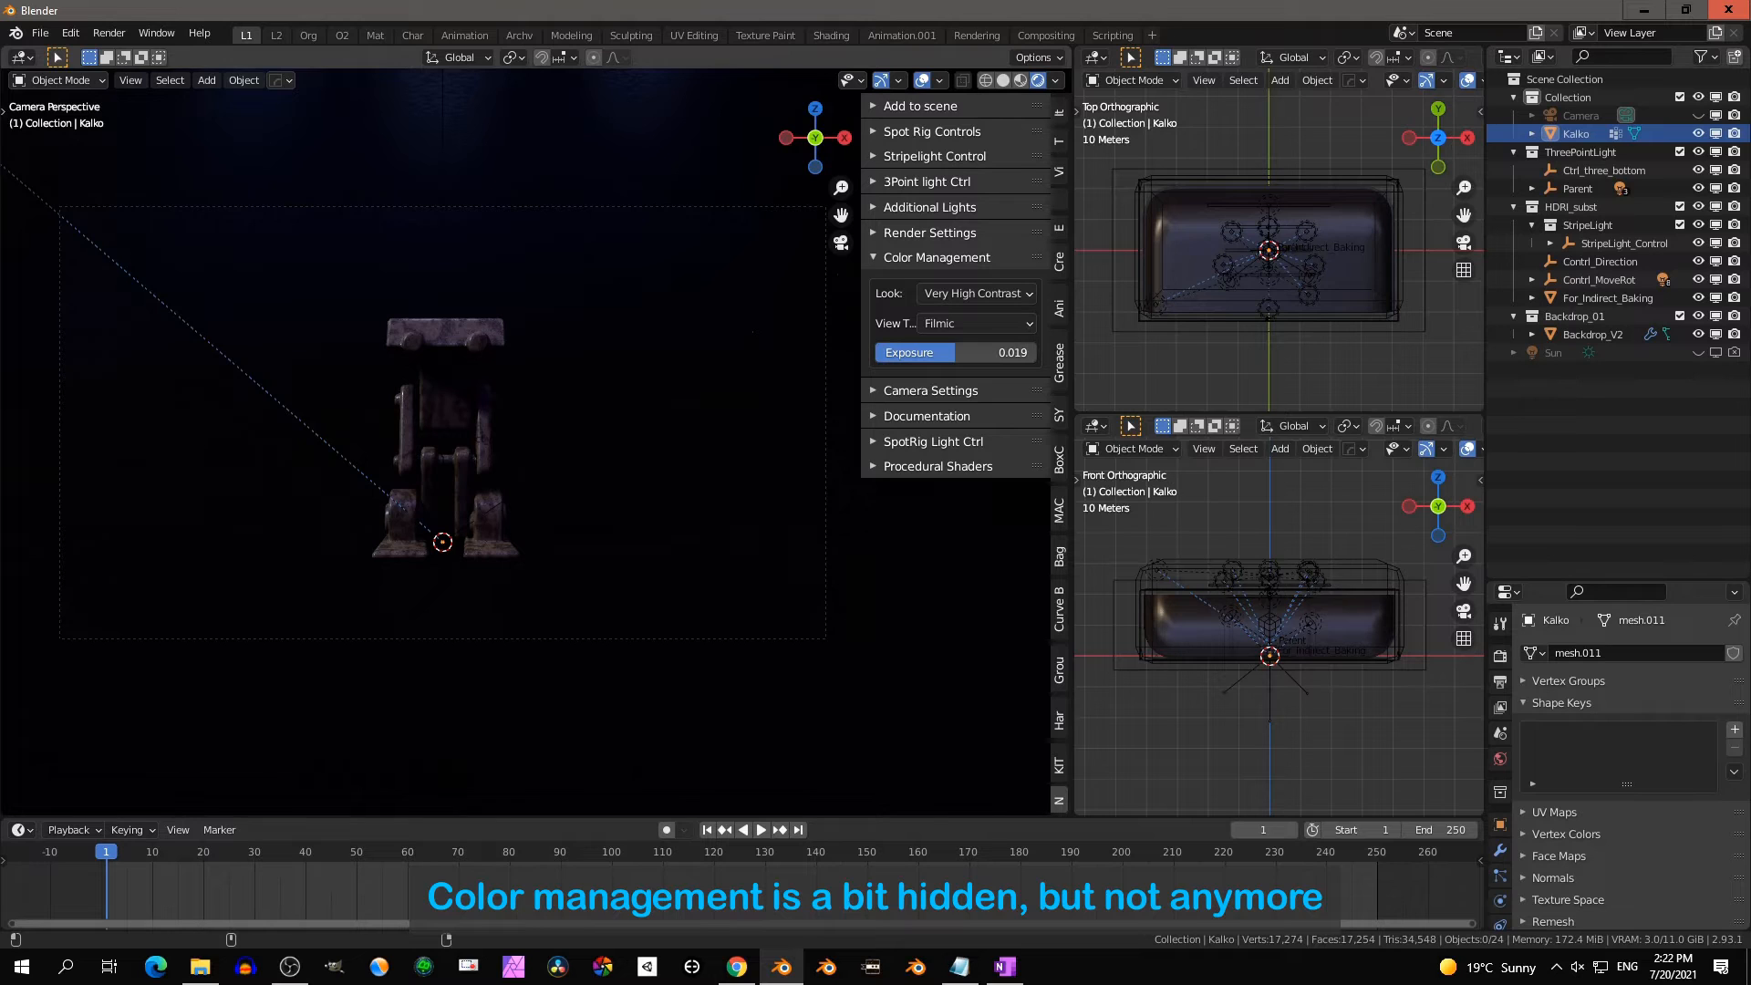
pyautogui.moveTo(963, 356)
pyautogui.mouseDown()
pyautogui.moveTo(1012, 354)
pyautogui.moveTo(966, 354)
pyautogui.mouseUp()
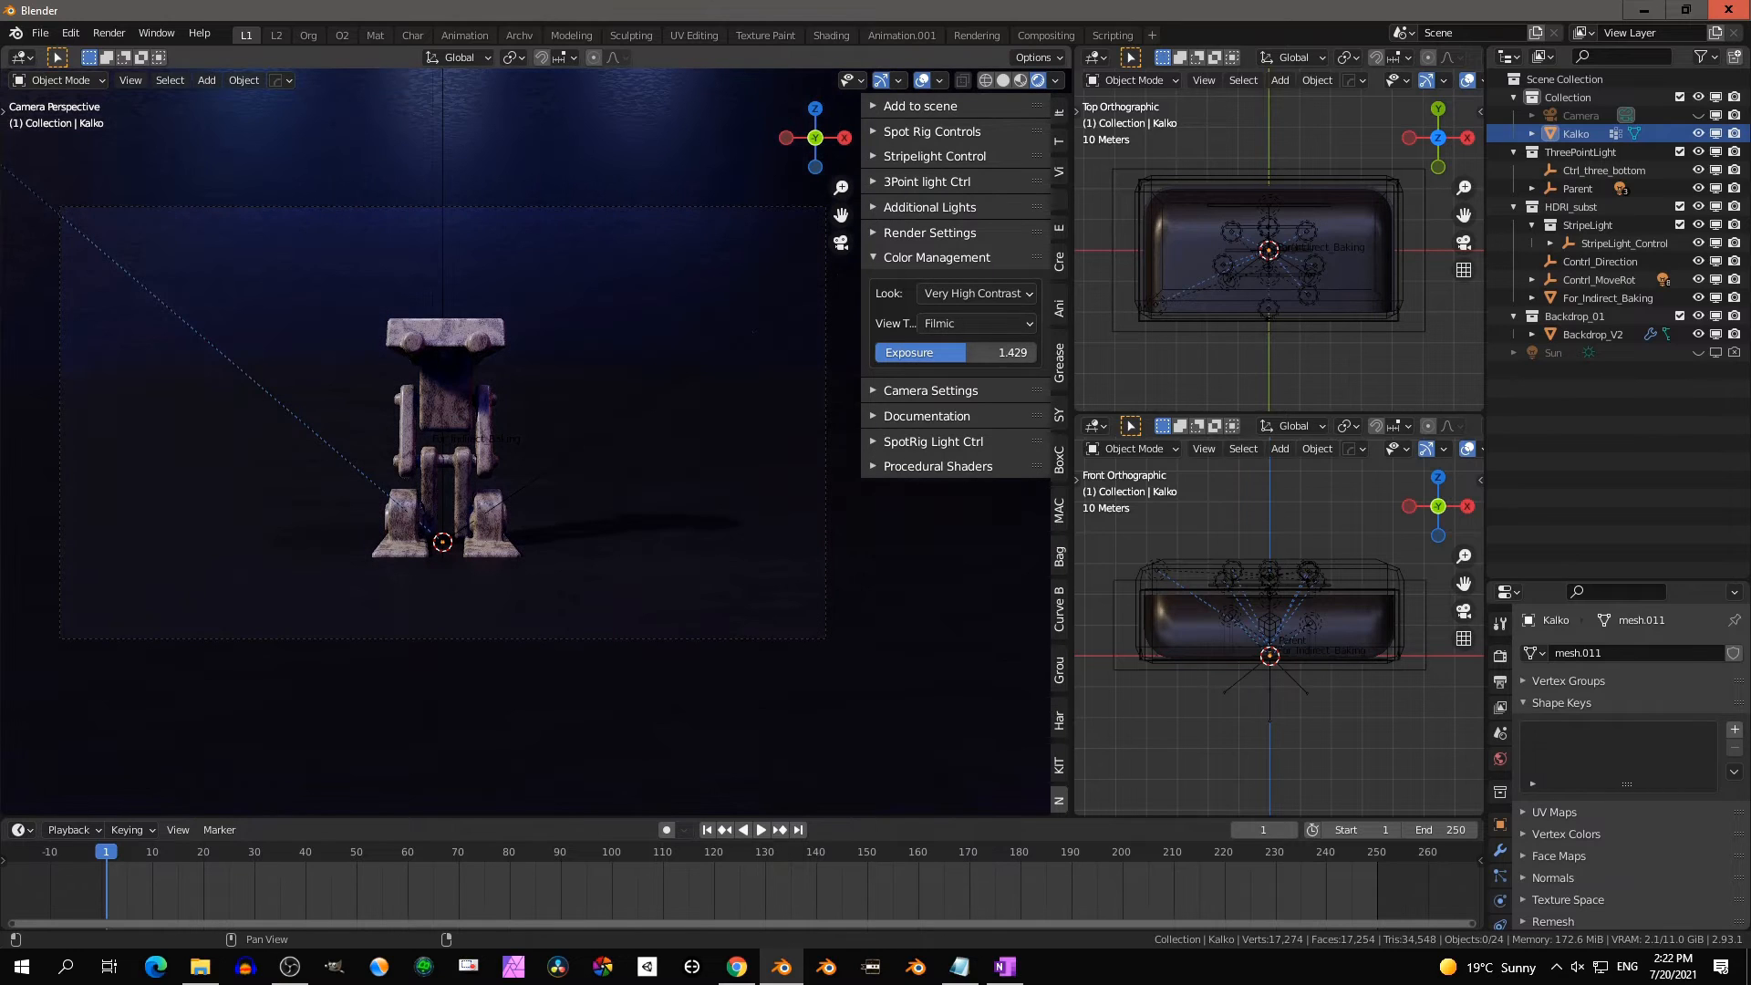
# Set the colour management look to Medium Contrast and the exposure to about 0.909
pyautogui.click(955, 290)
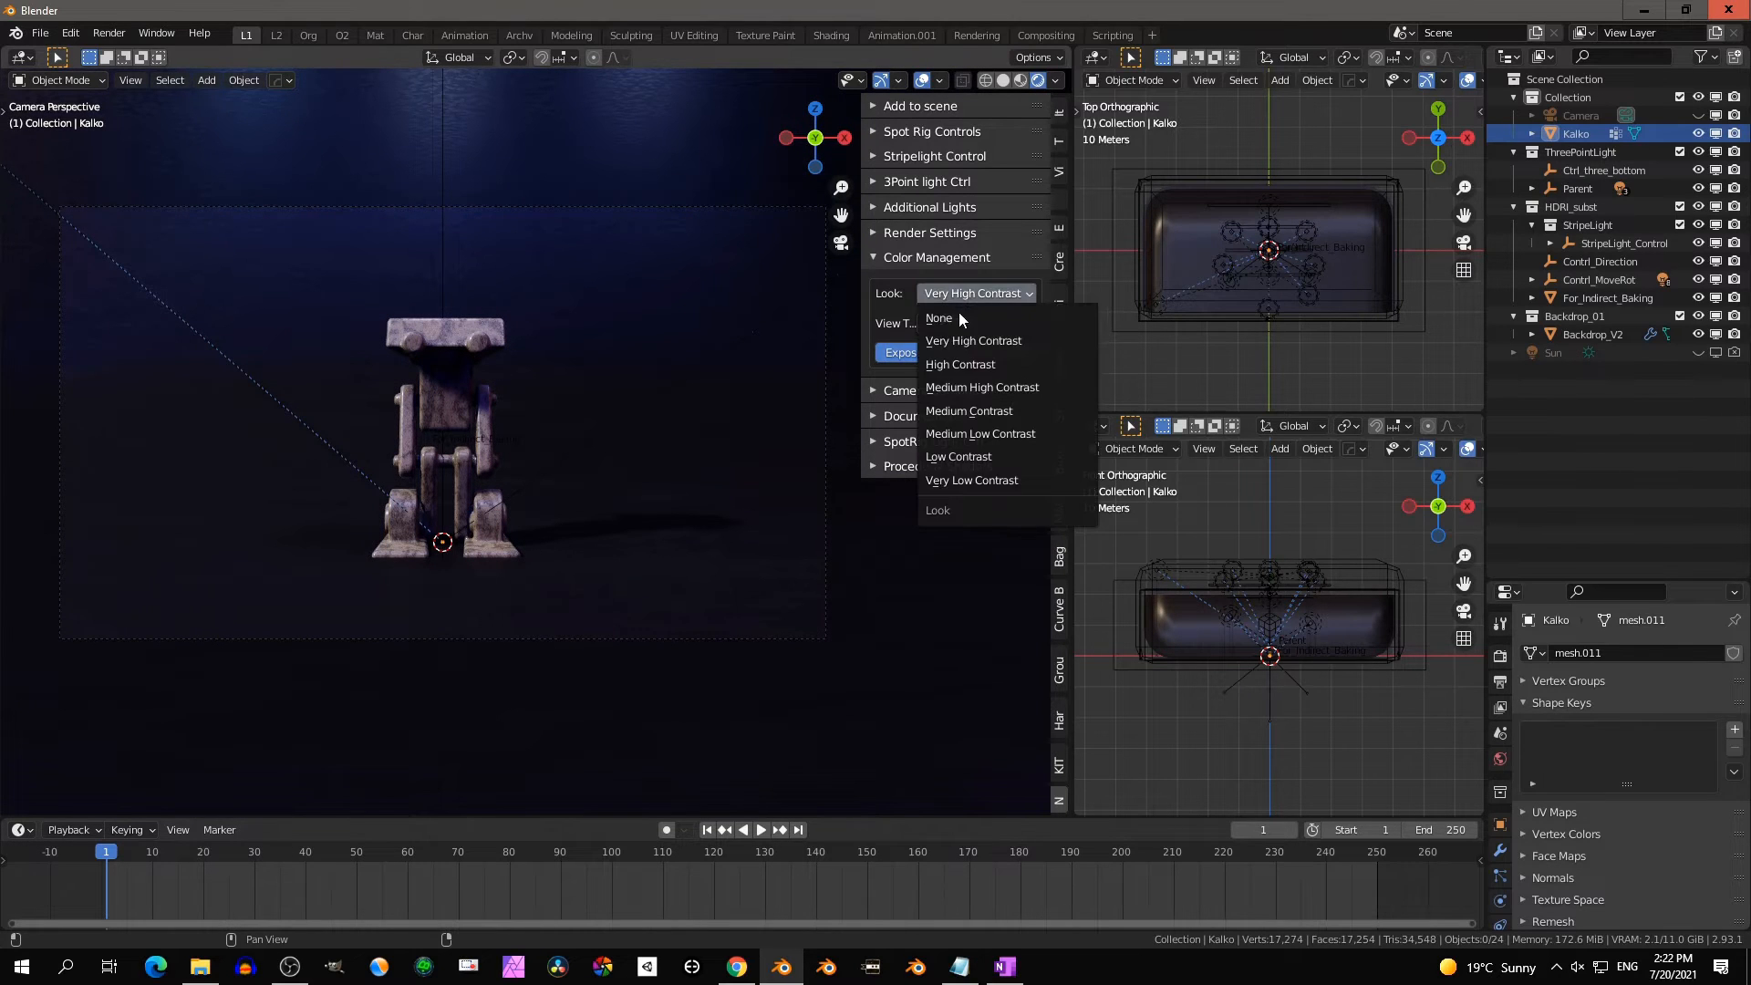
pyautogui.click(965, 409)
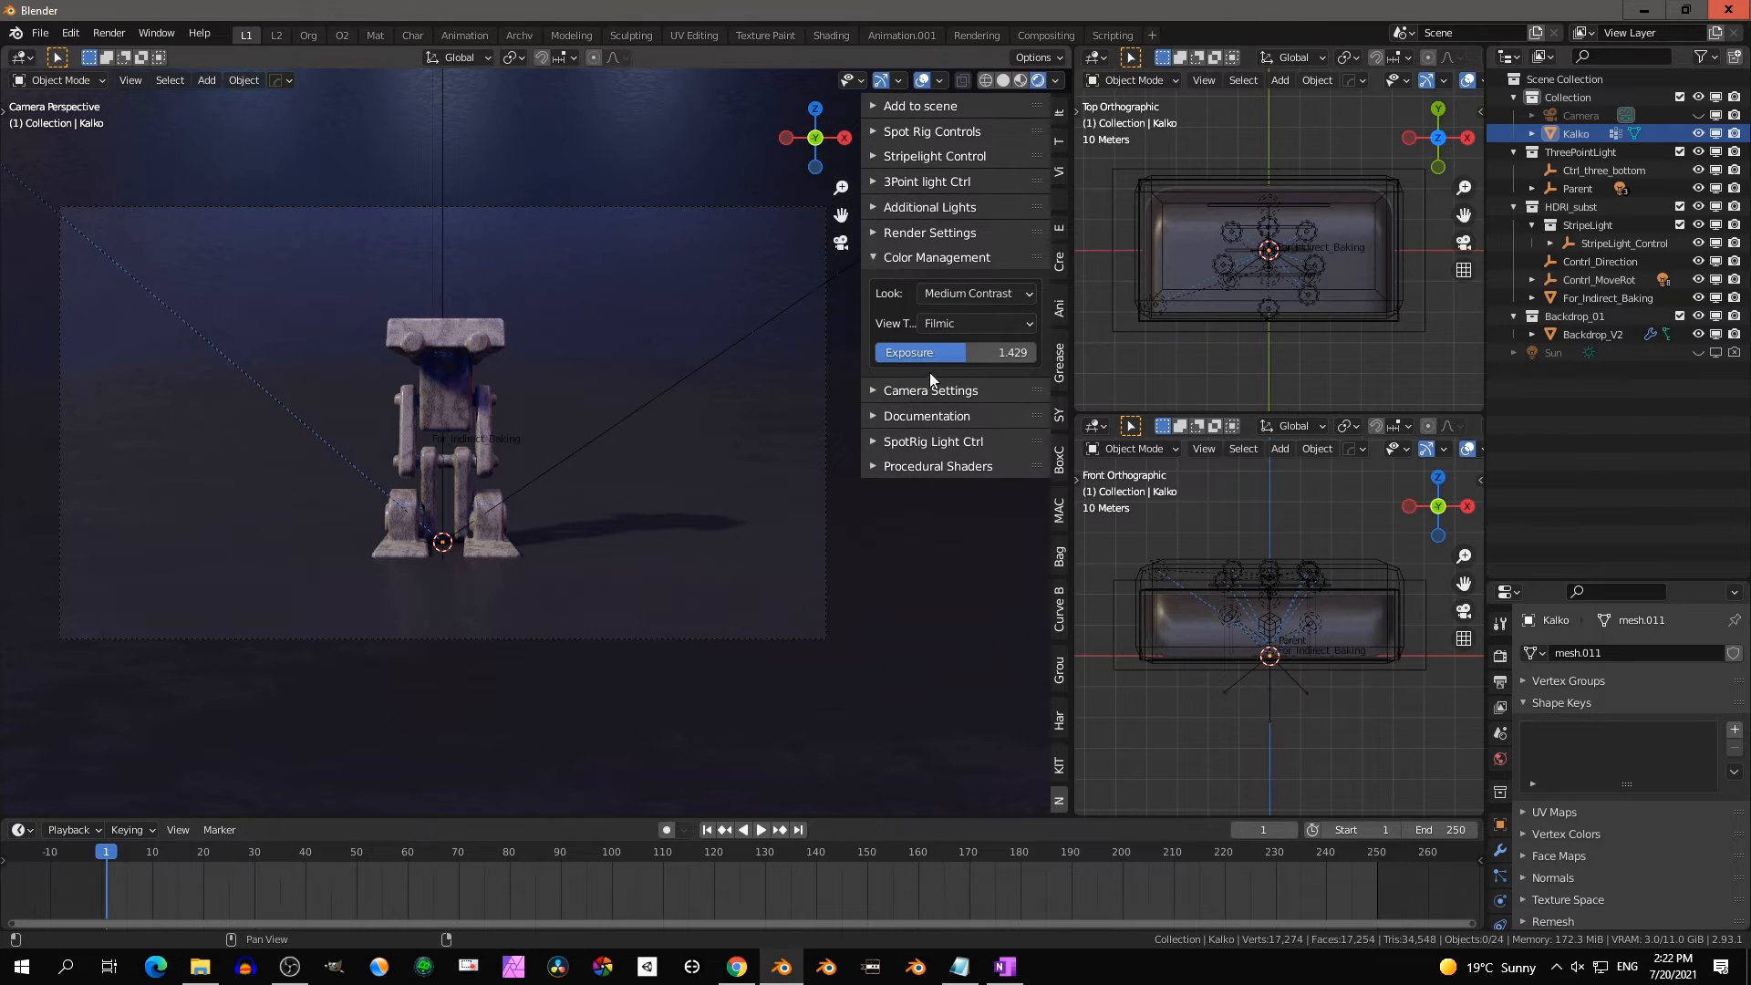
pyautogui.moveTo(958, 353); pyautogui.dragTo(954, 353)
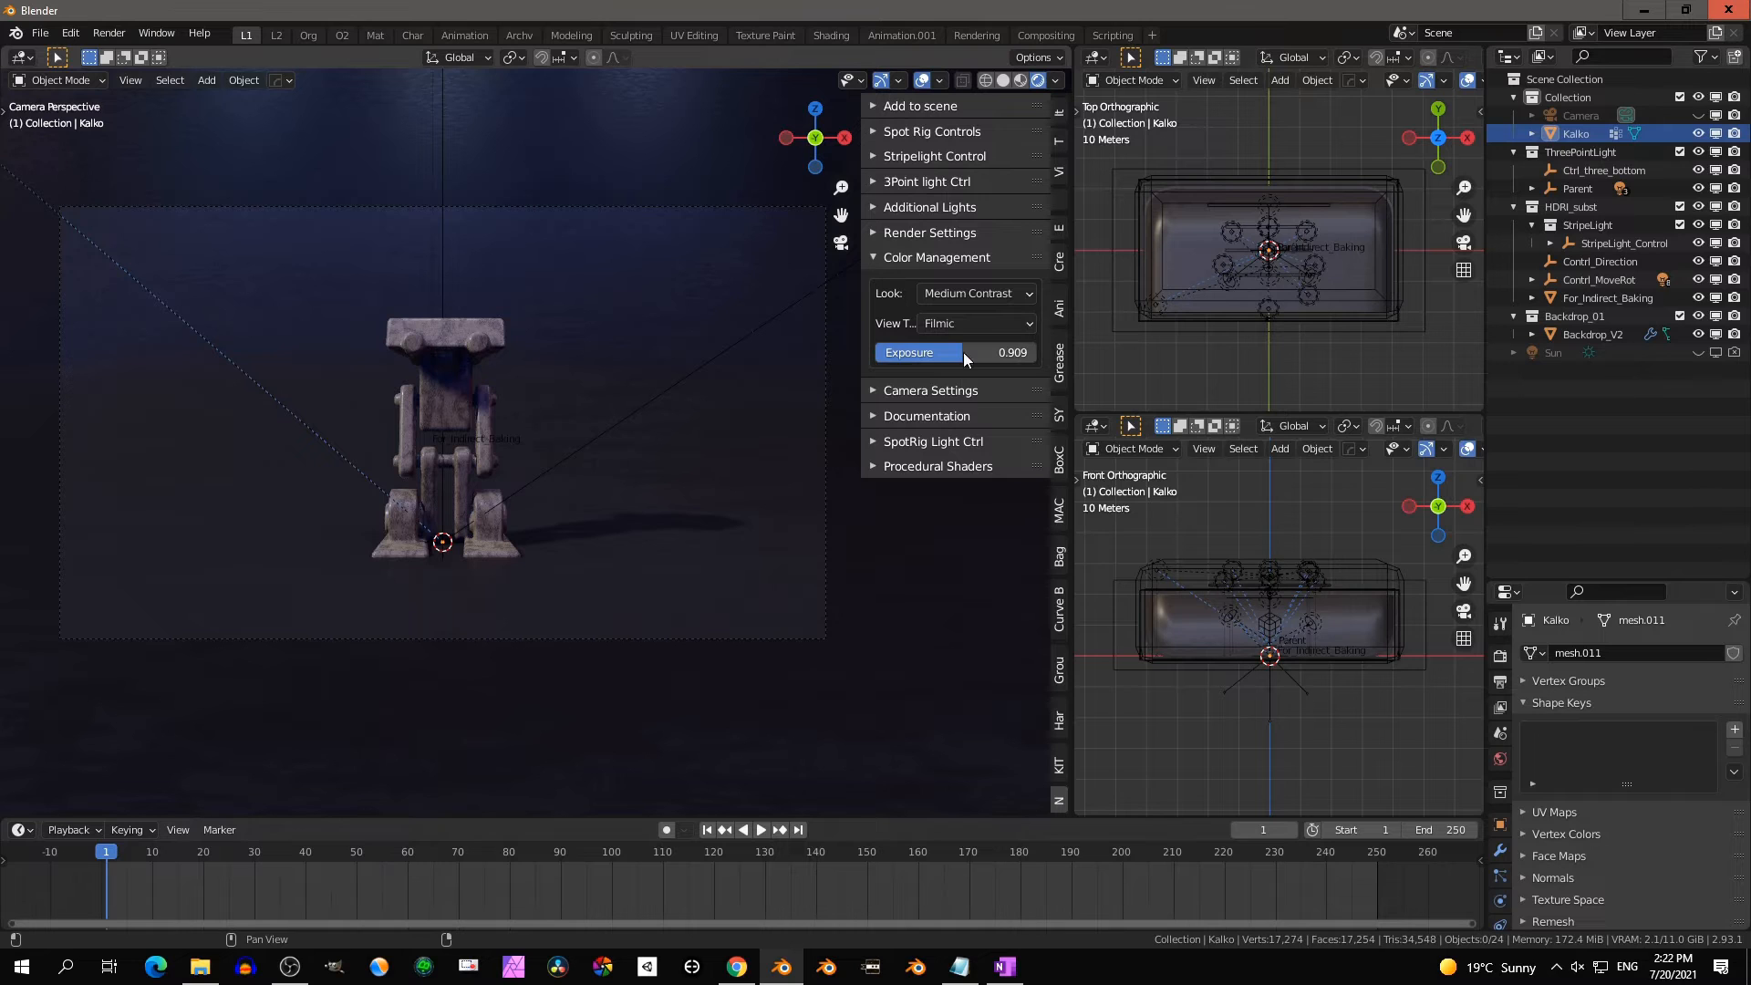
pyautogui.click(941, 297)
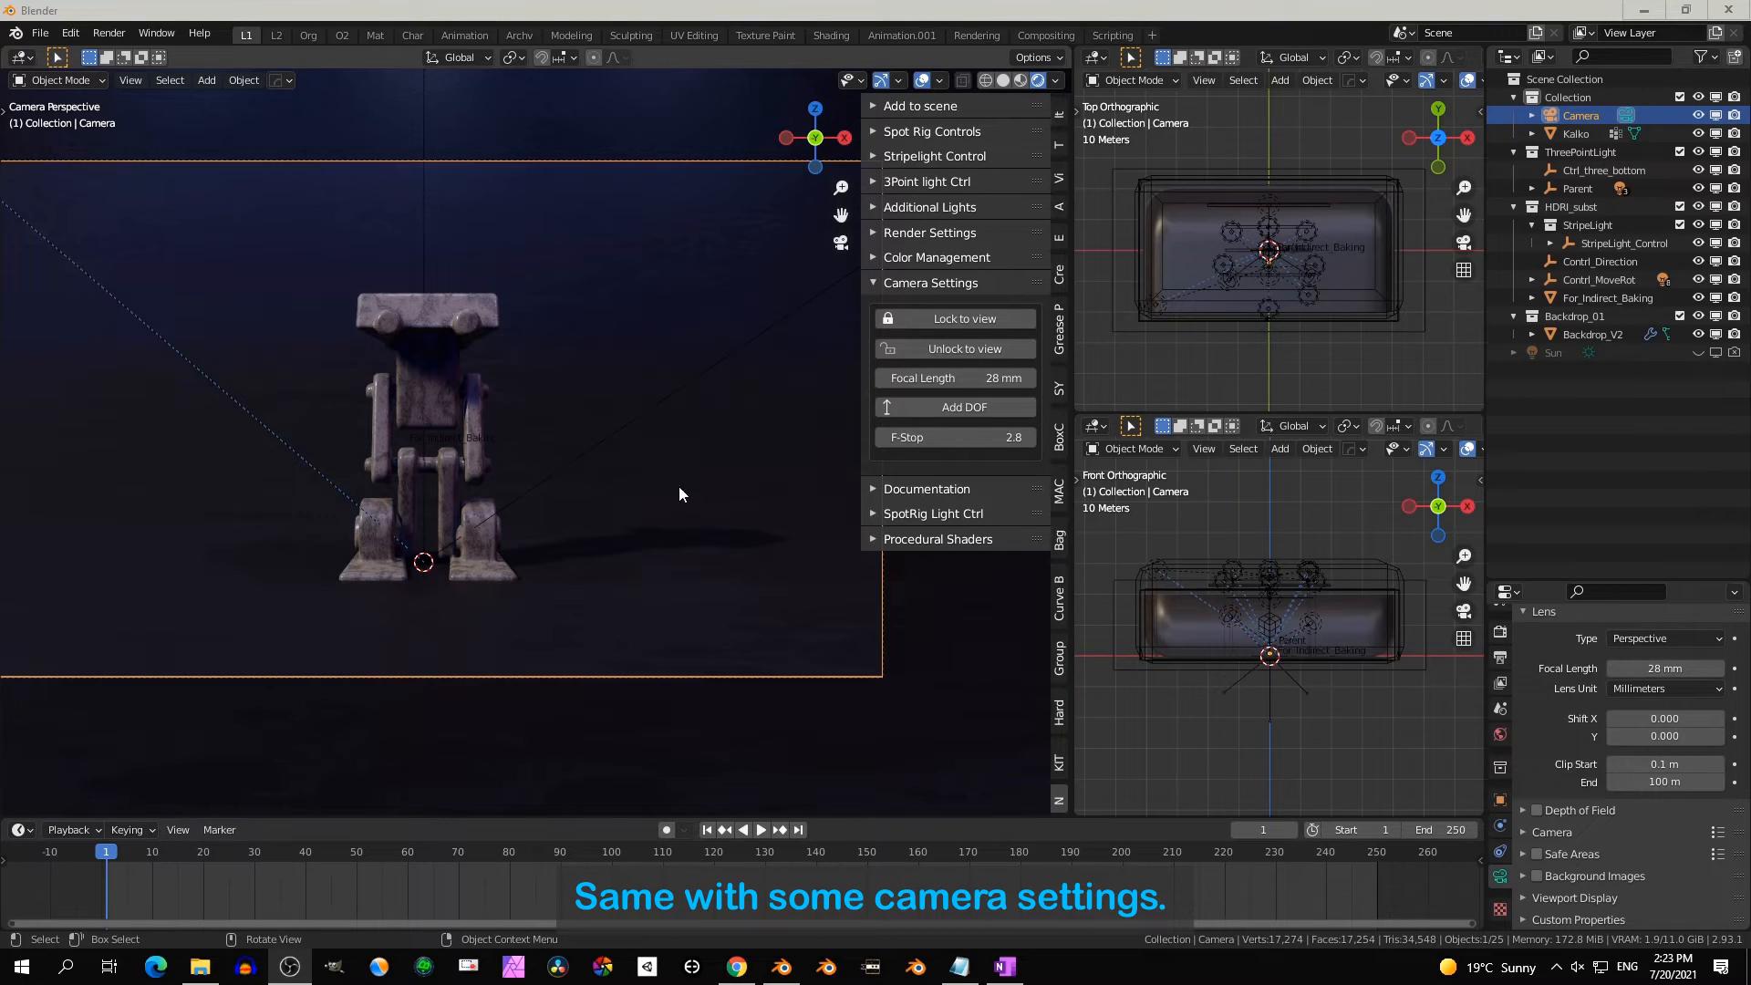
# Reframe the view-locked camera more closely on the robot from a near-frontal angle
pyautogui.click(954, 286)
pyautogui.click(955, 283)
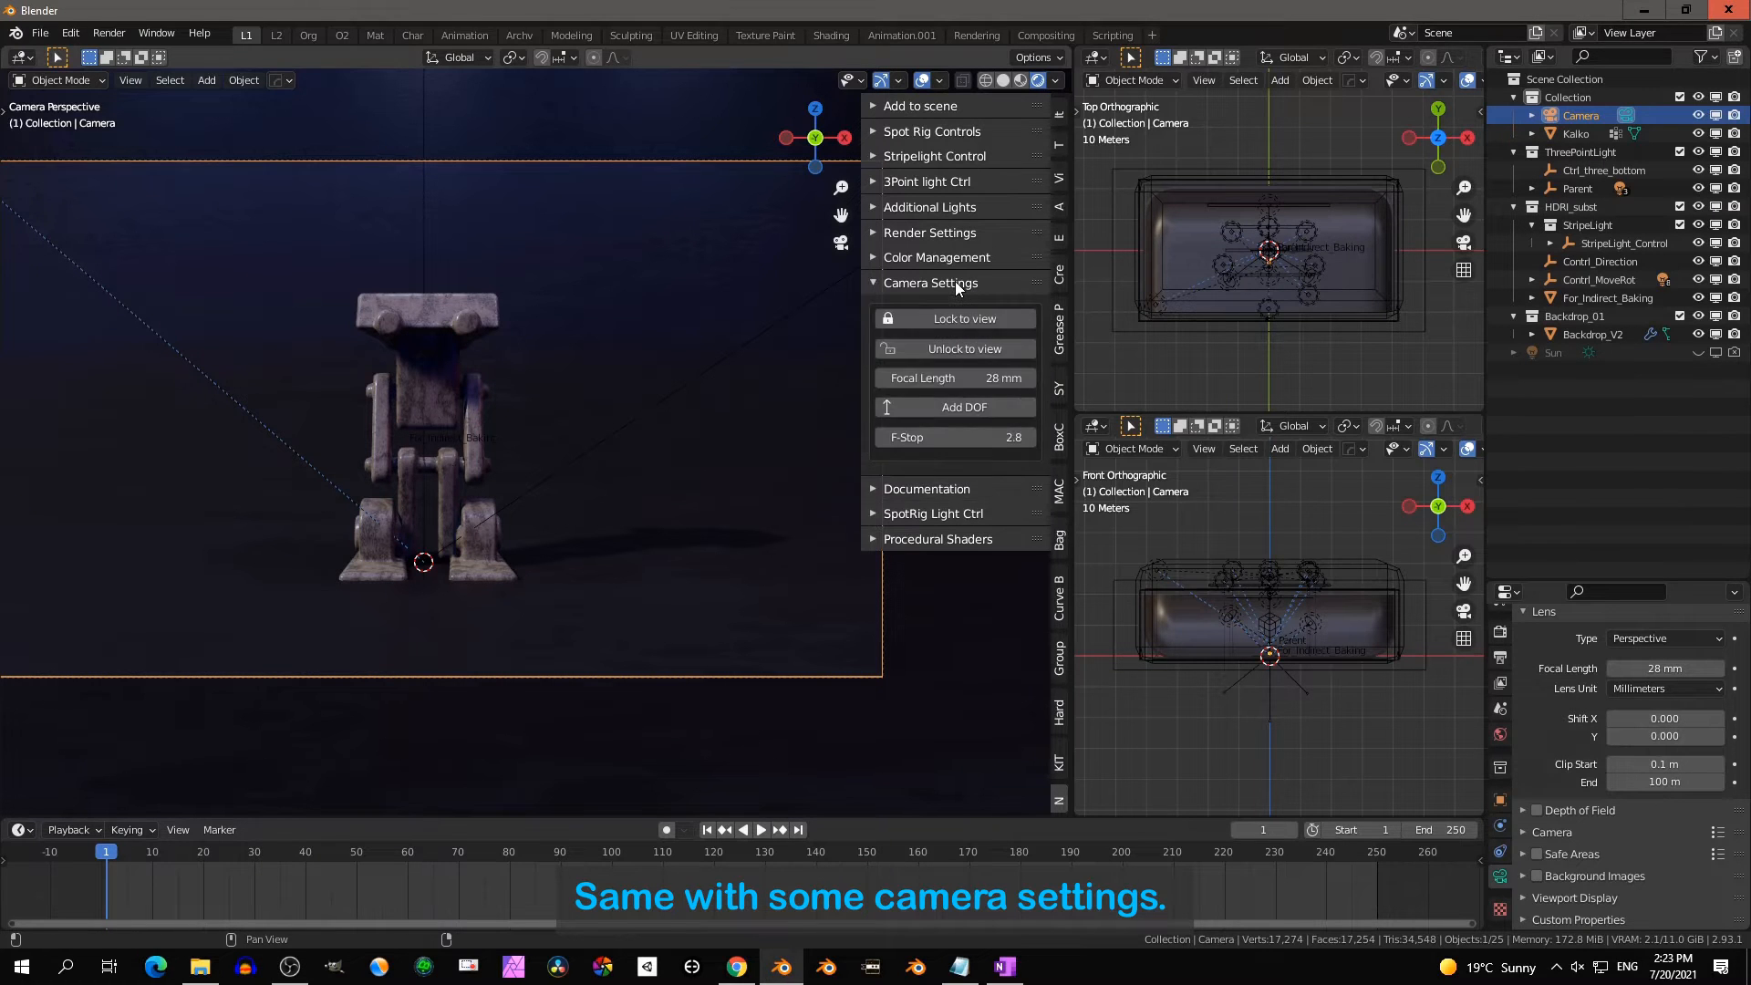
pyautogui.moveTo(730, 416); pyautogui.dragTo(489, 379, button='middle')
pyautogui.click(356, 338)
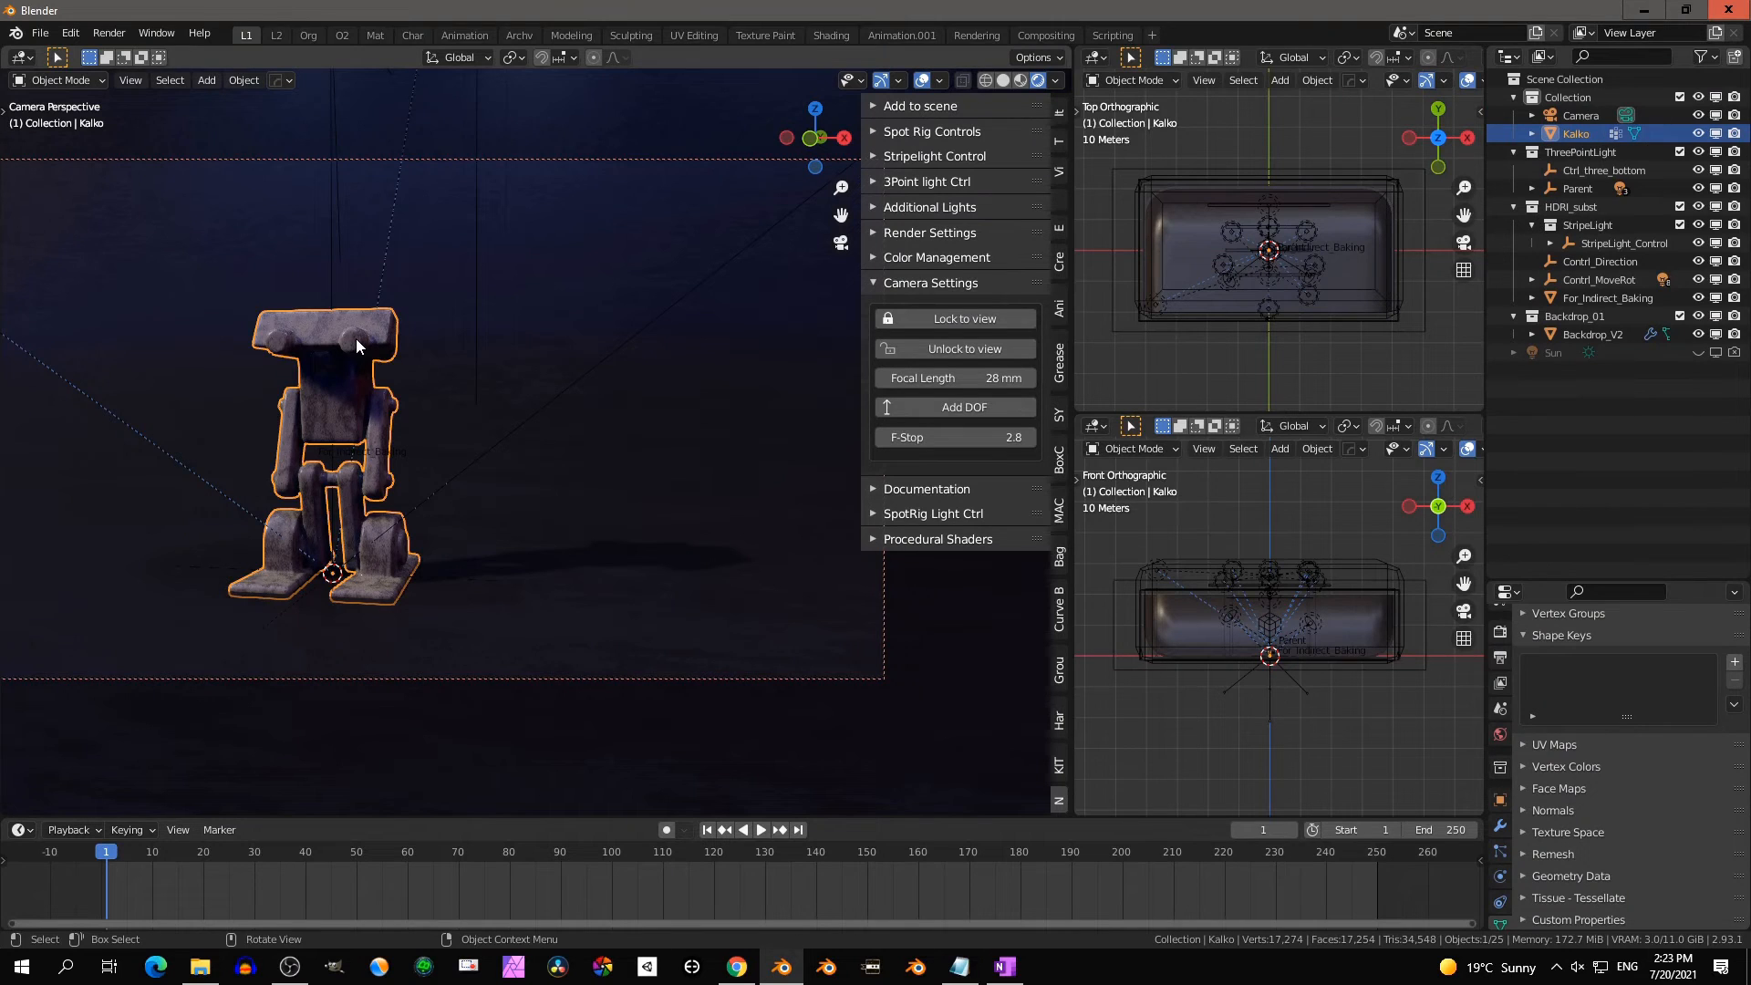
pyautogui.press('KP_Decimal')
pyautogui.moveTo(389, 364); pyautogui.dragTo(474, 388, button='middle')
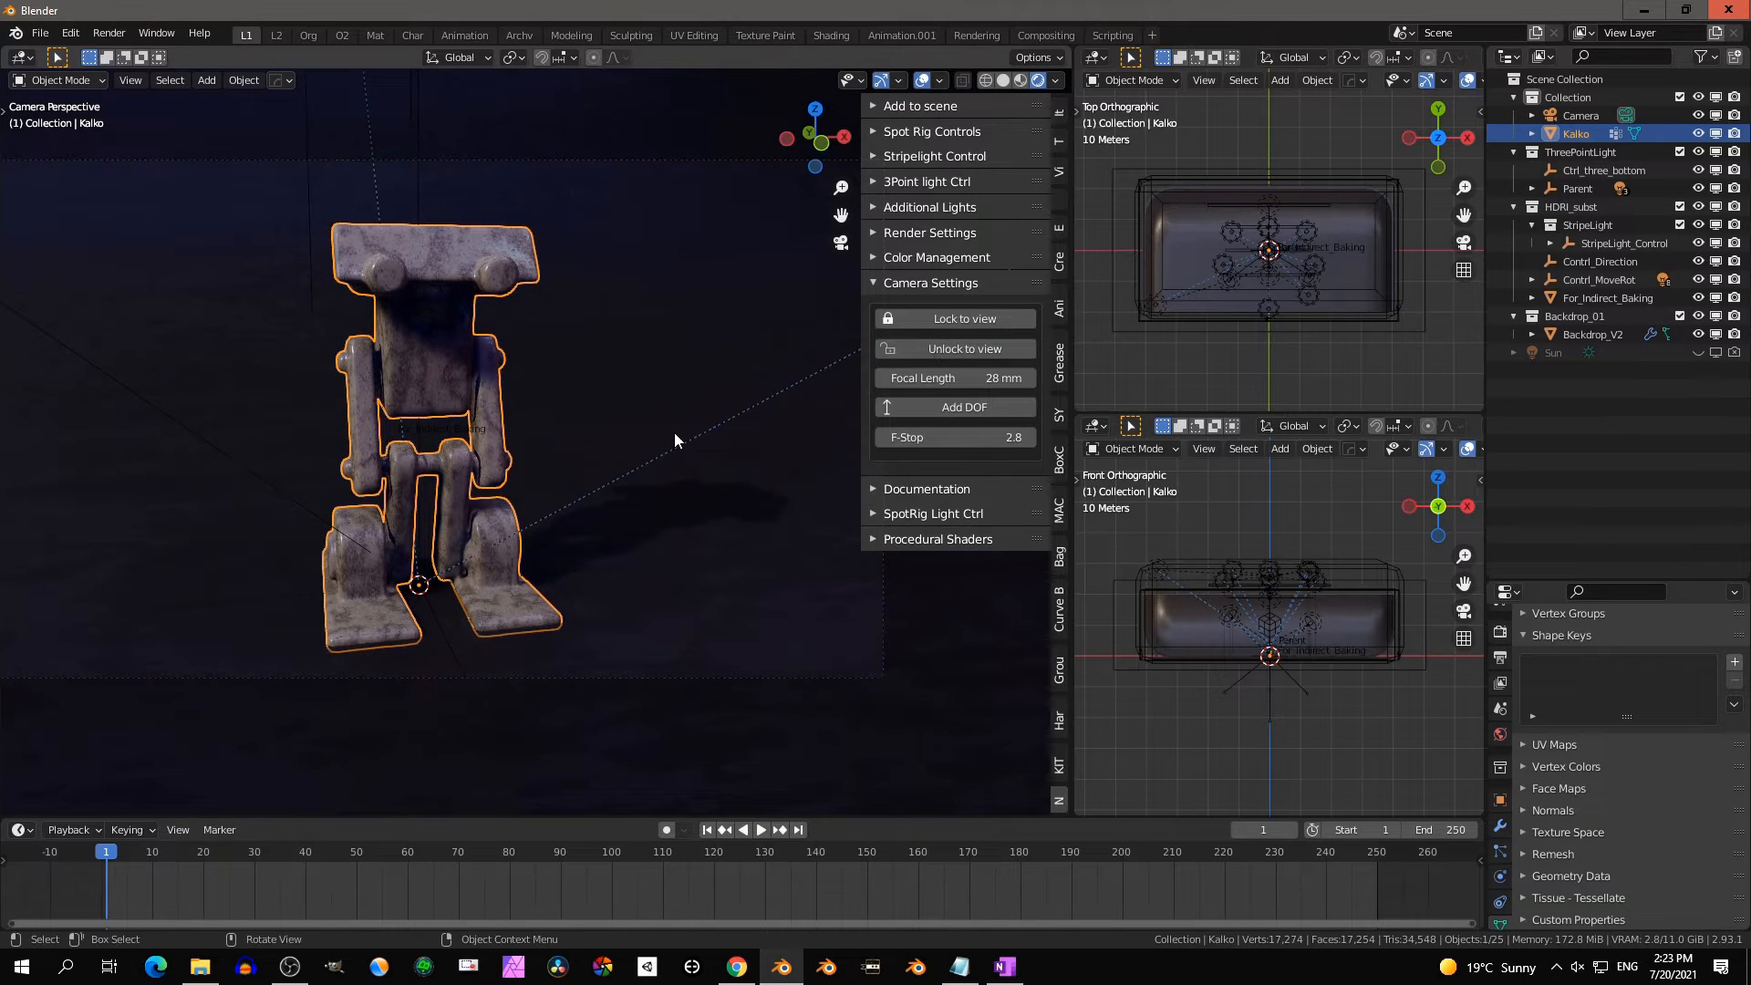
pyautogui.moveTo(649, 434); pyautogui.dragTo(929, 345, button='middle')
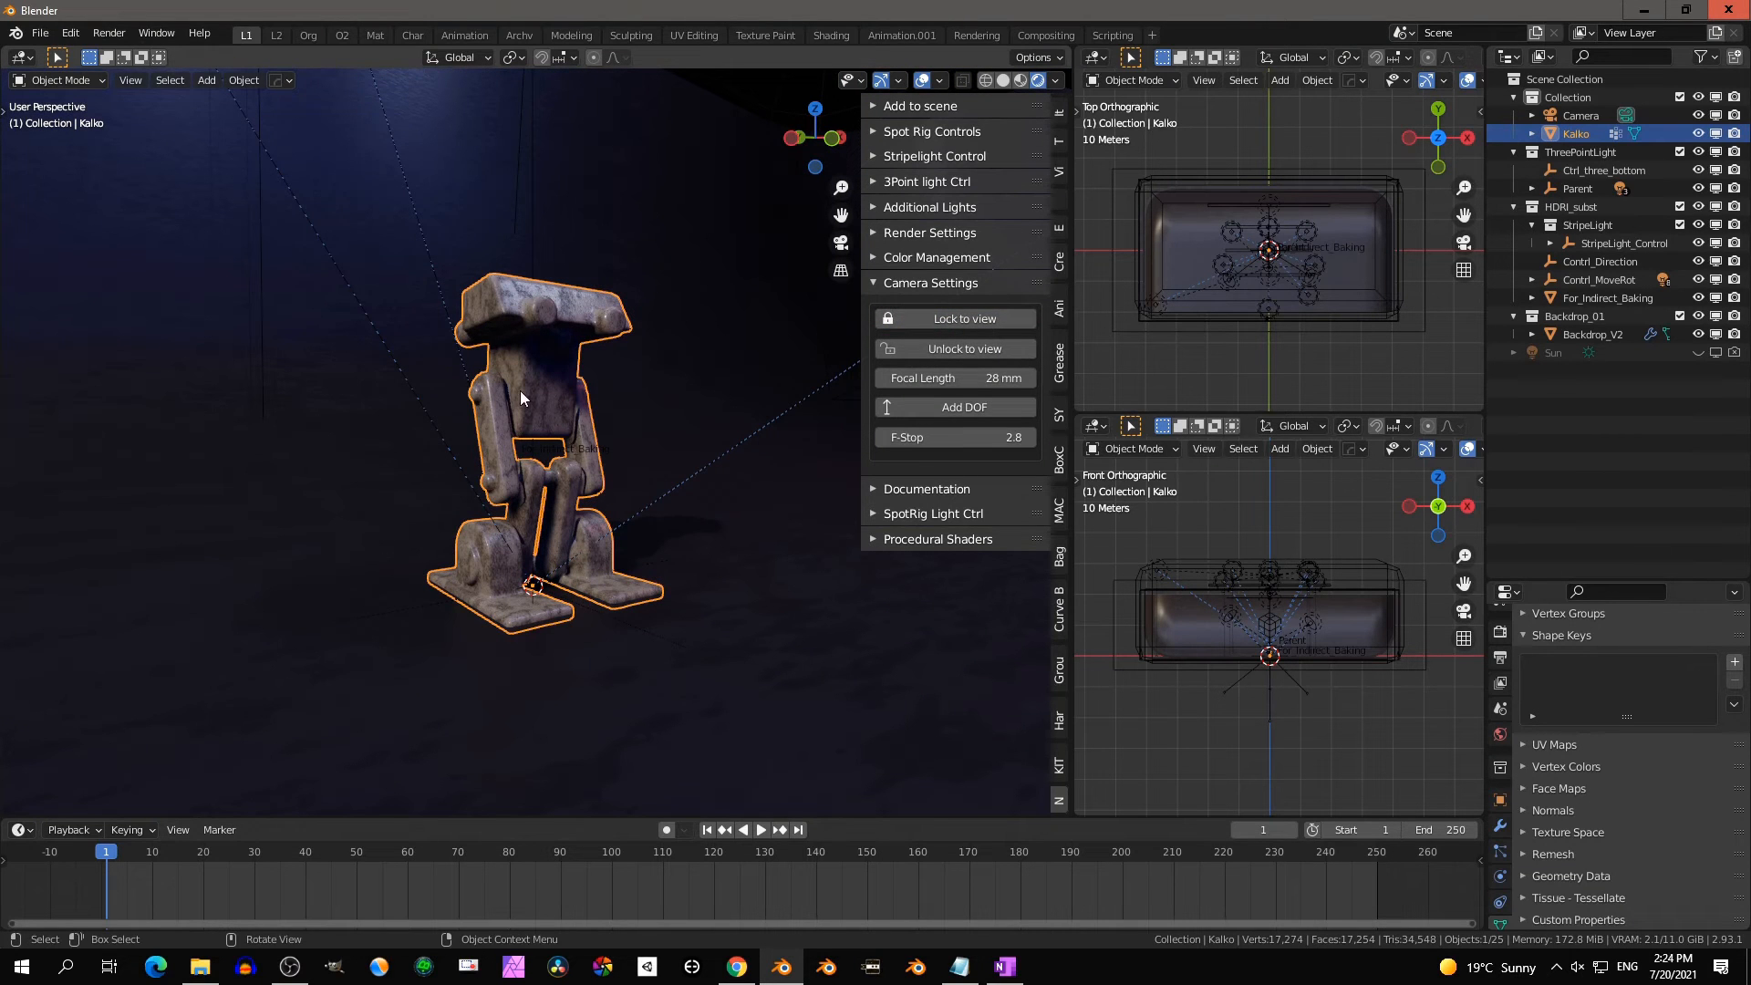
pyautogui.press('KP_0')
pyautogui.moveTo(516, 416); pyautogui.dragTo(548, 388, button='middle')
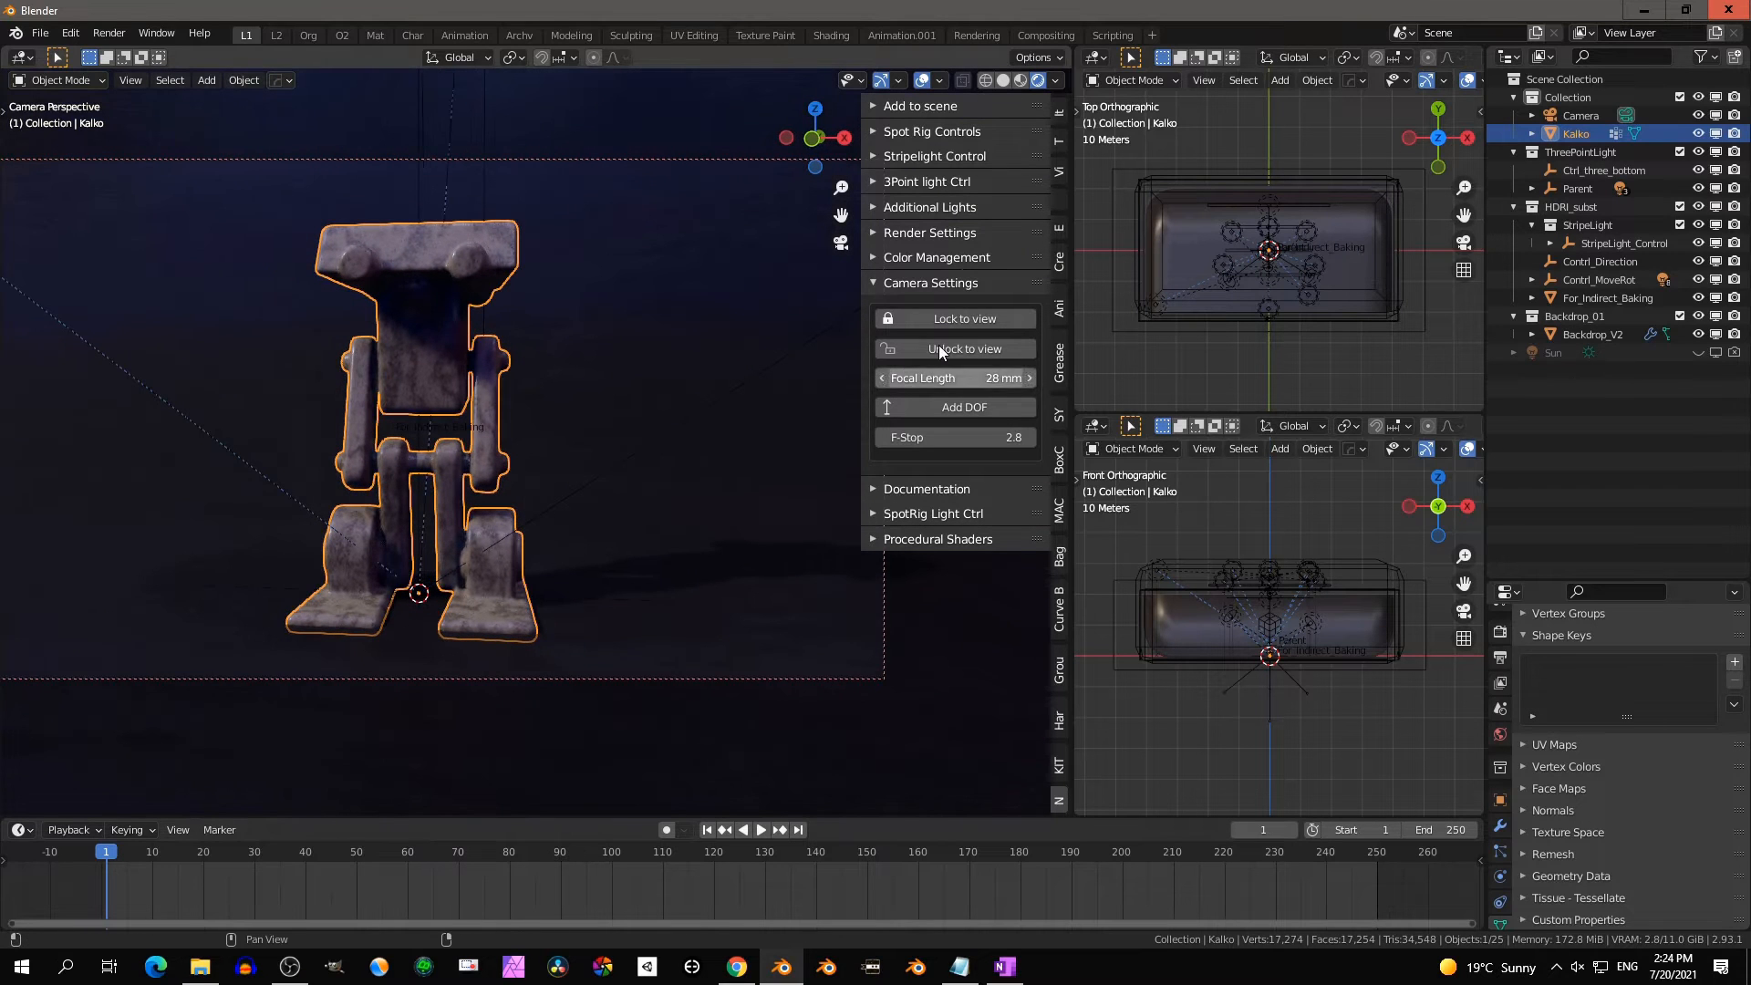
# Unlock the camera from the view and set its focal length to 26 mm
pyautogui.click(939, 348)
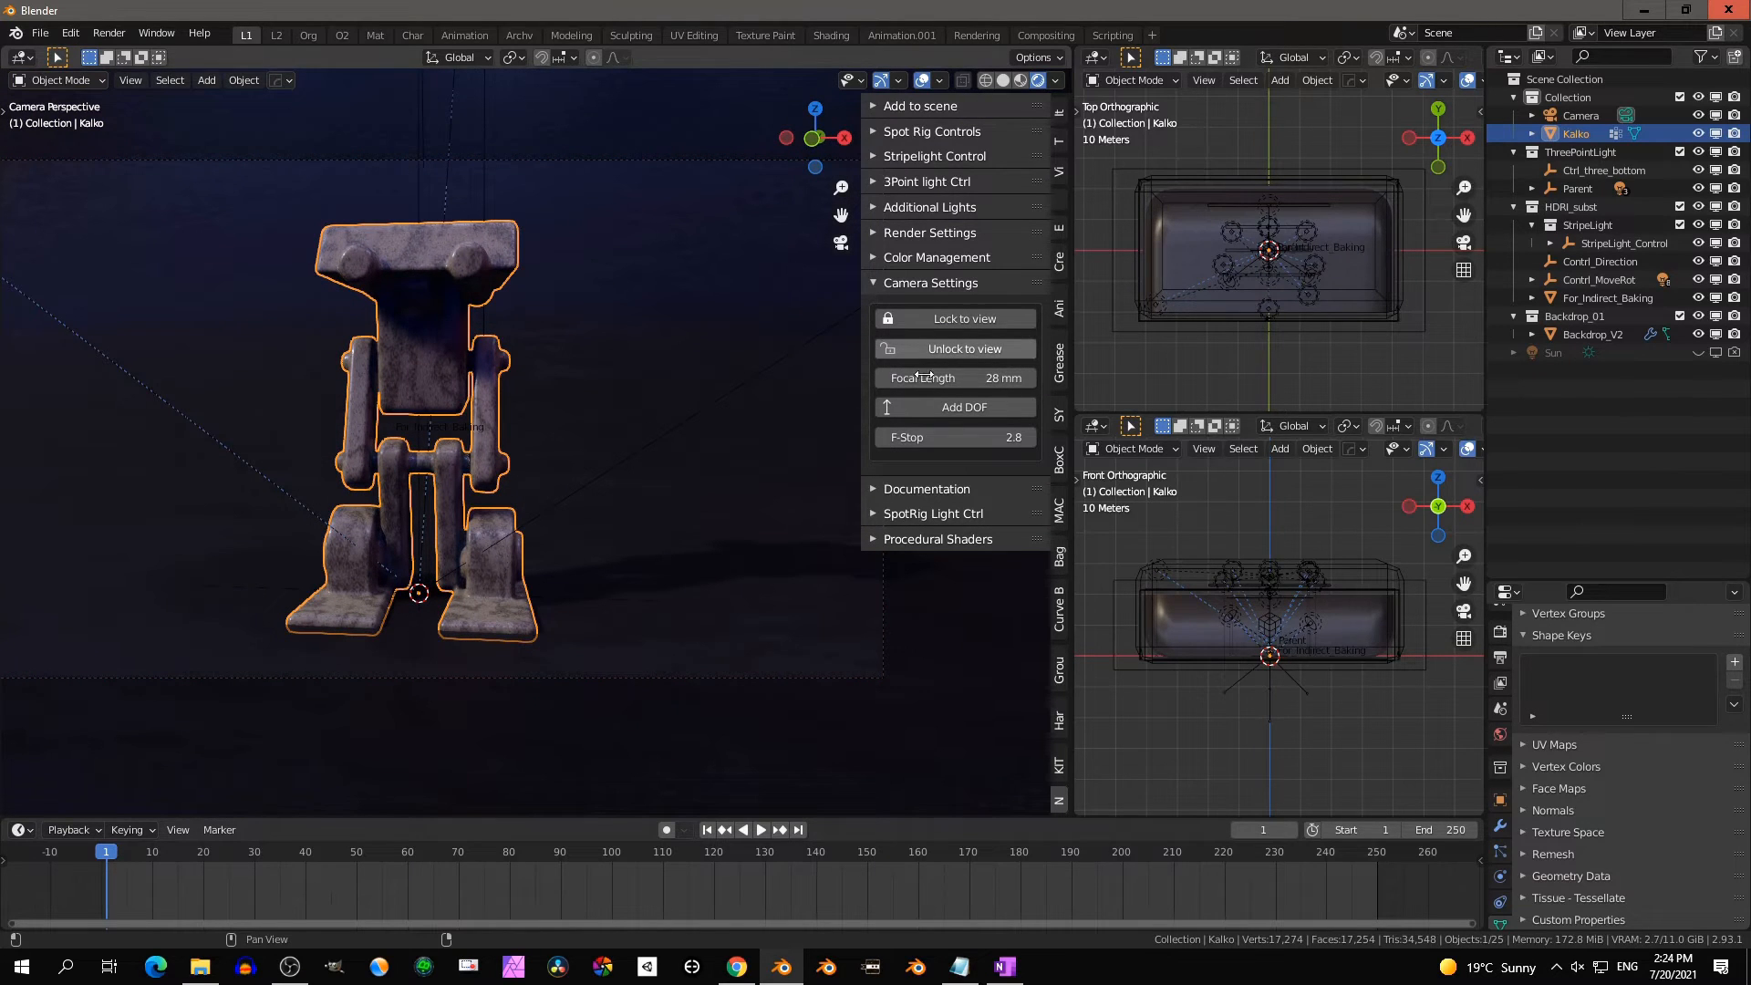
pyautogui.moveTo(941, 378)
pyautogui.mouseDown()
pyautogui.moveTo(889, 378)
pyautogui.moveTo(919, 377)
pyautogui.mouseUp()
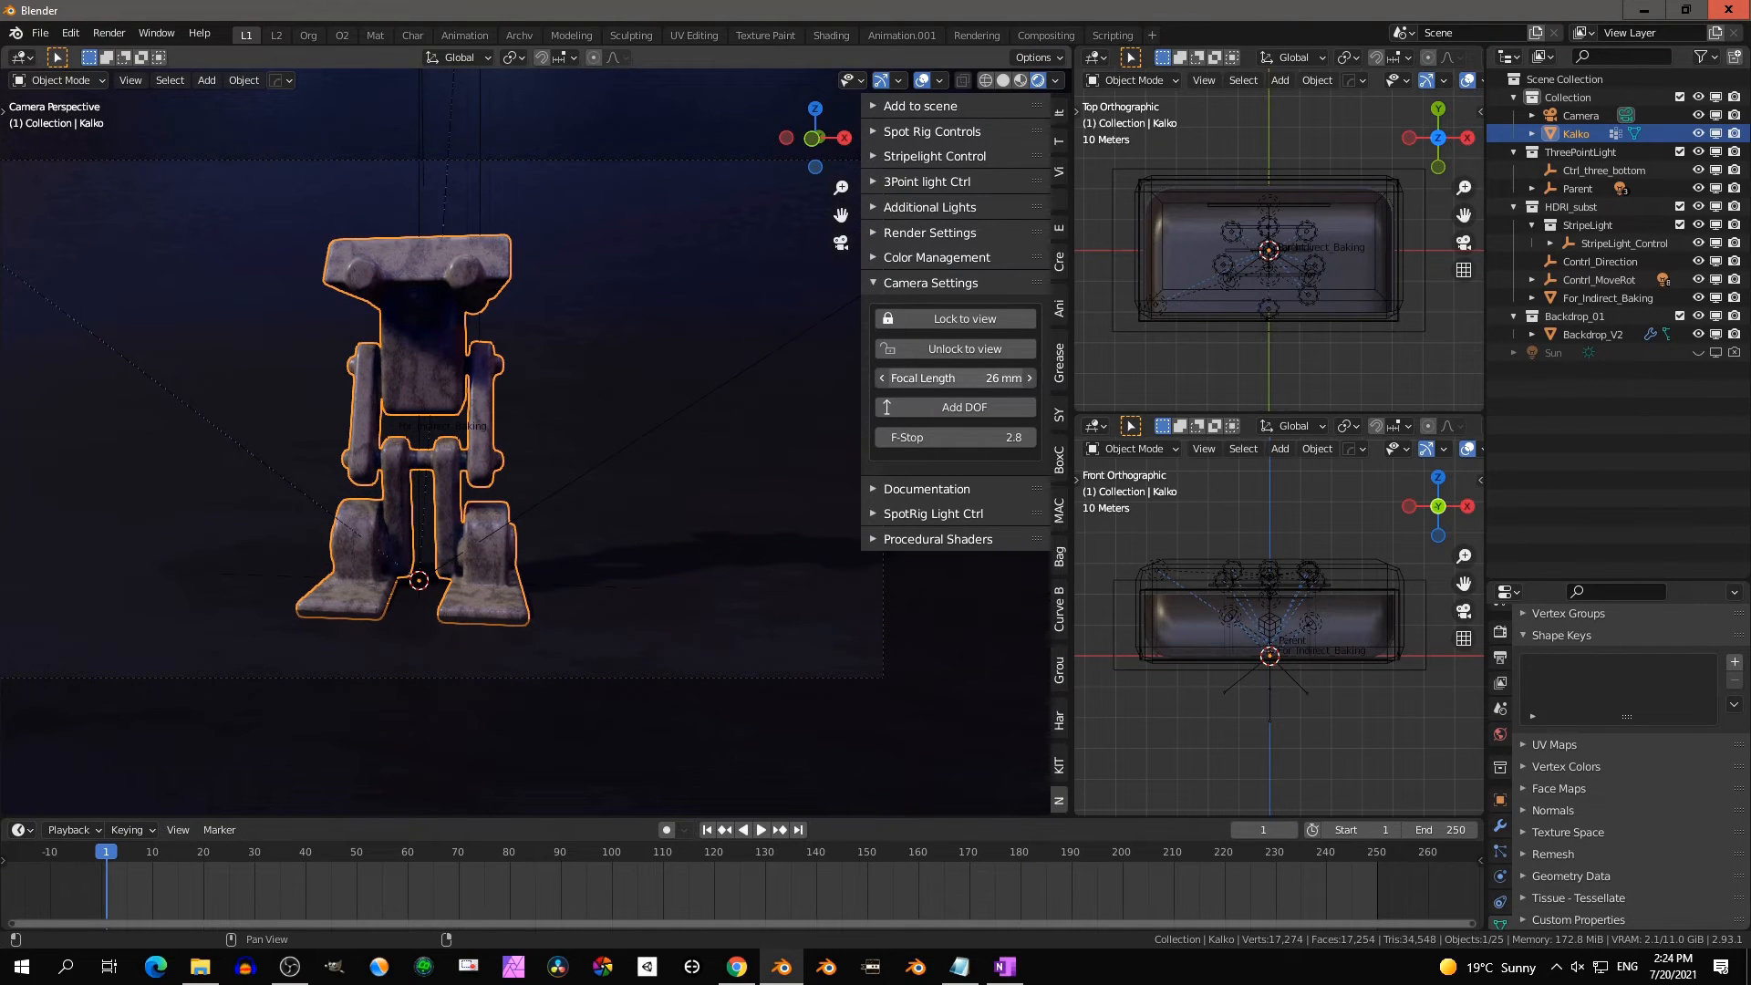
# Add a camera depth-of-field focus point at the 3D cursor placed on the robot's head, and set the F-Stop to 0.1
pyautogui.keyDown('shift'); pyautogui.rightClick(417, 275); pyautogui.keyUp('shift')
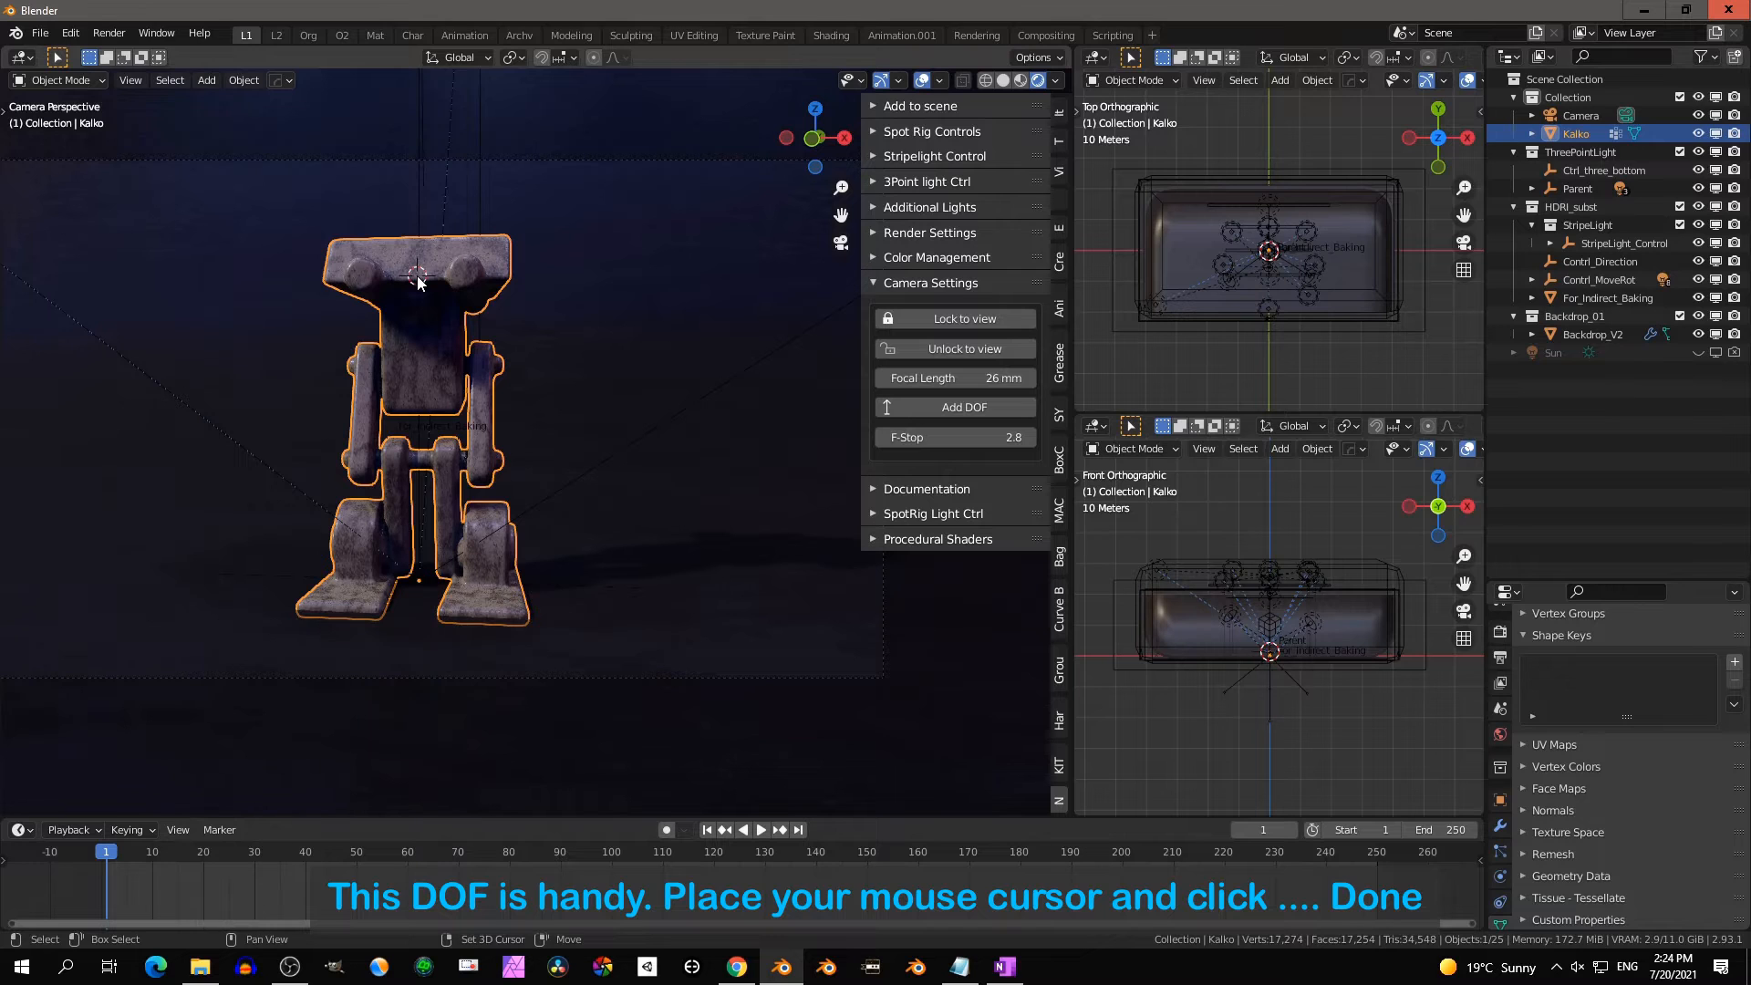
pyautogui.click(956, 405)
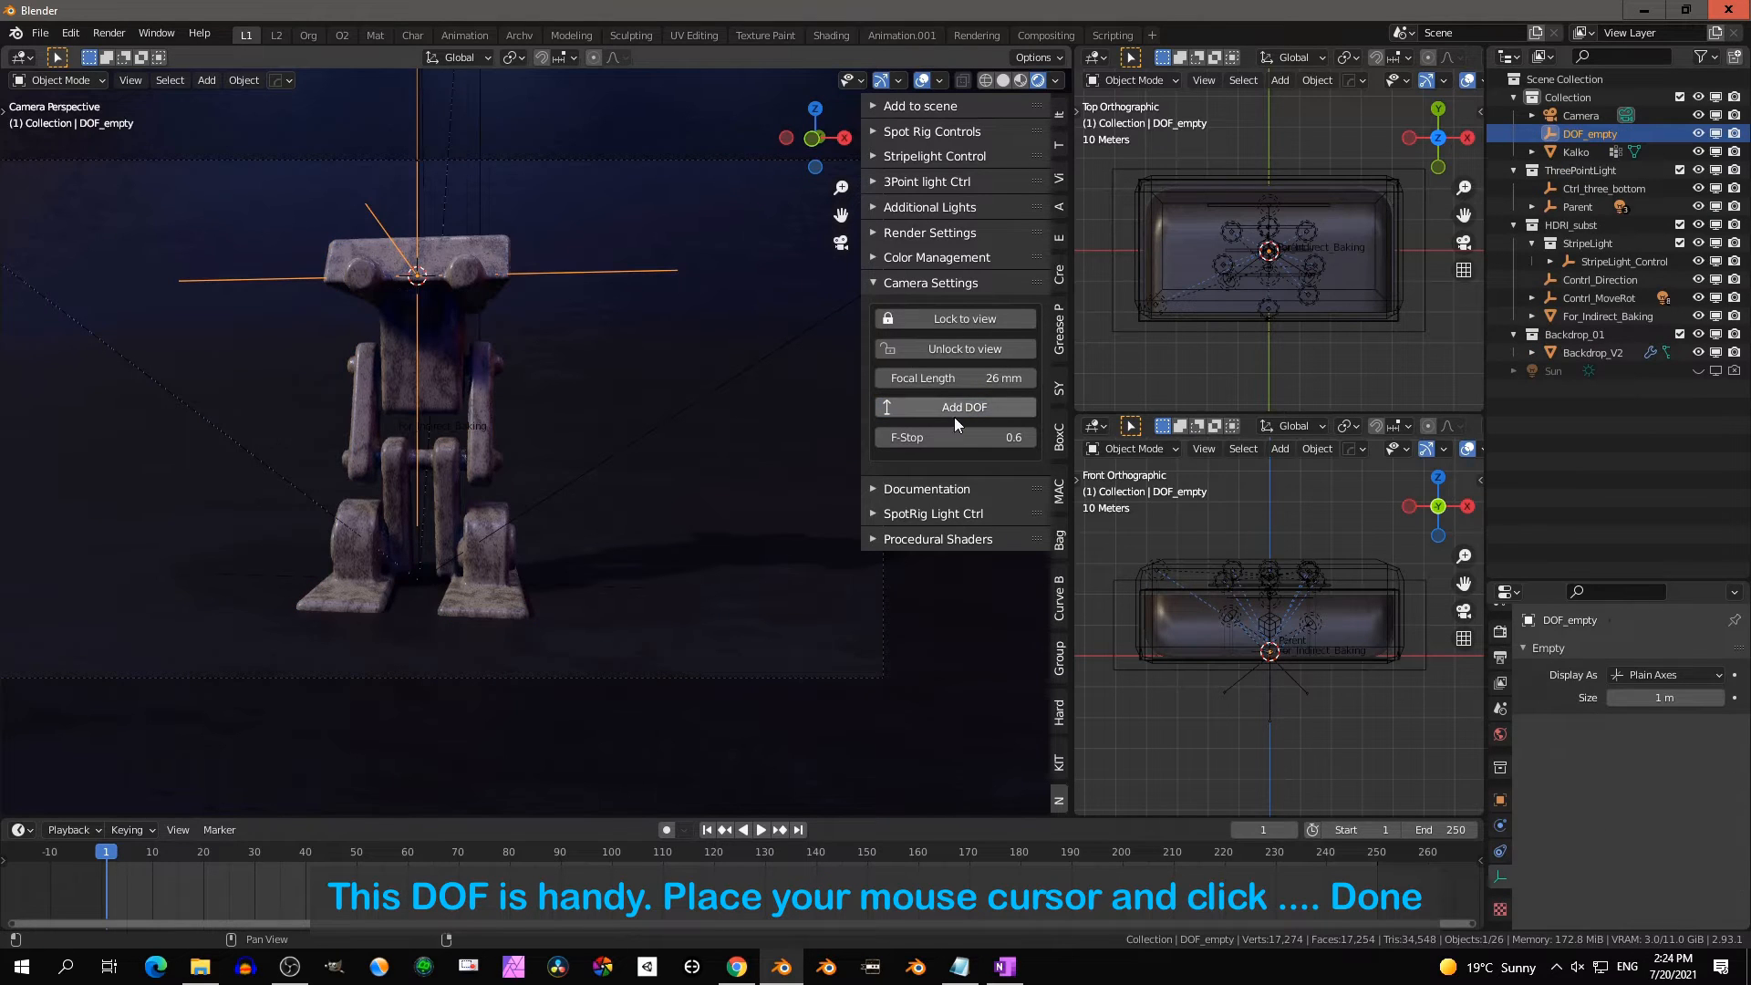
pyautogui.click(882, 438)
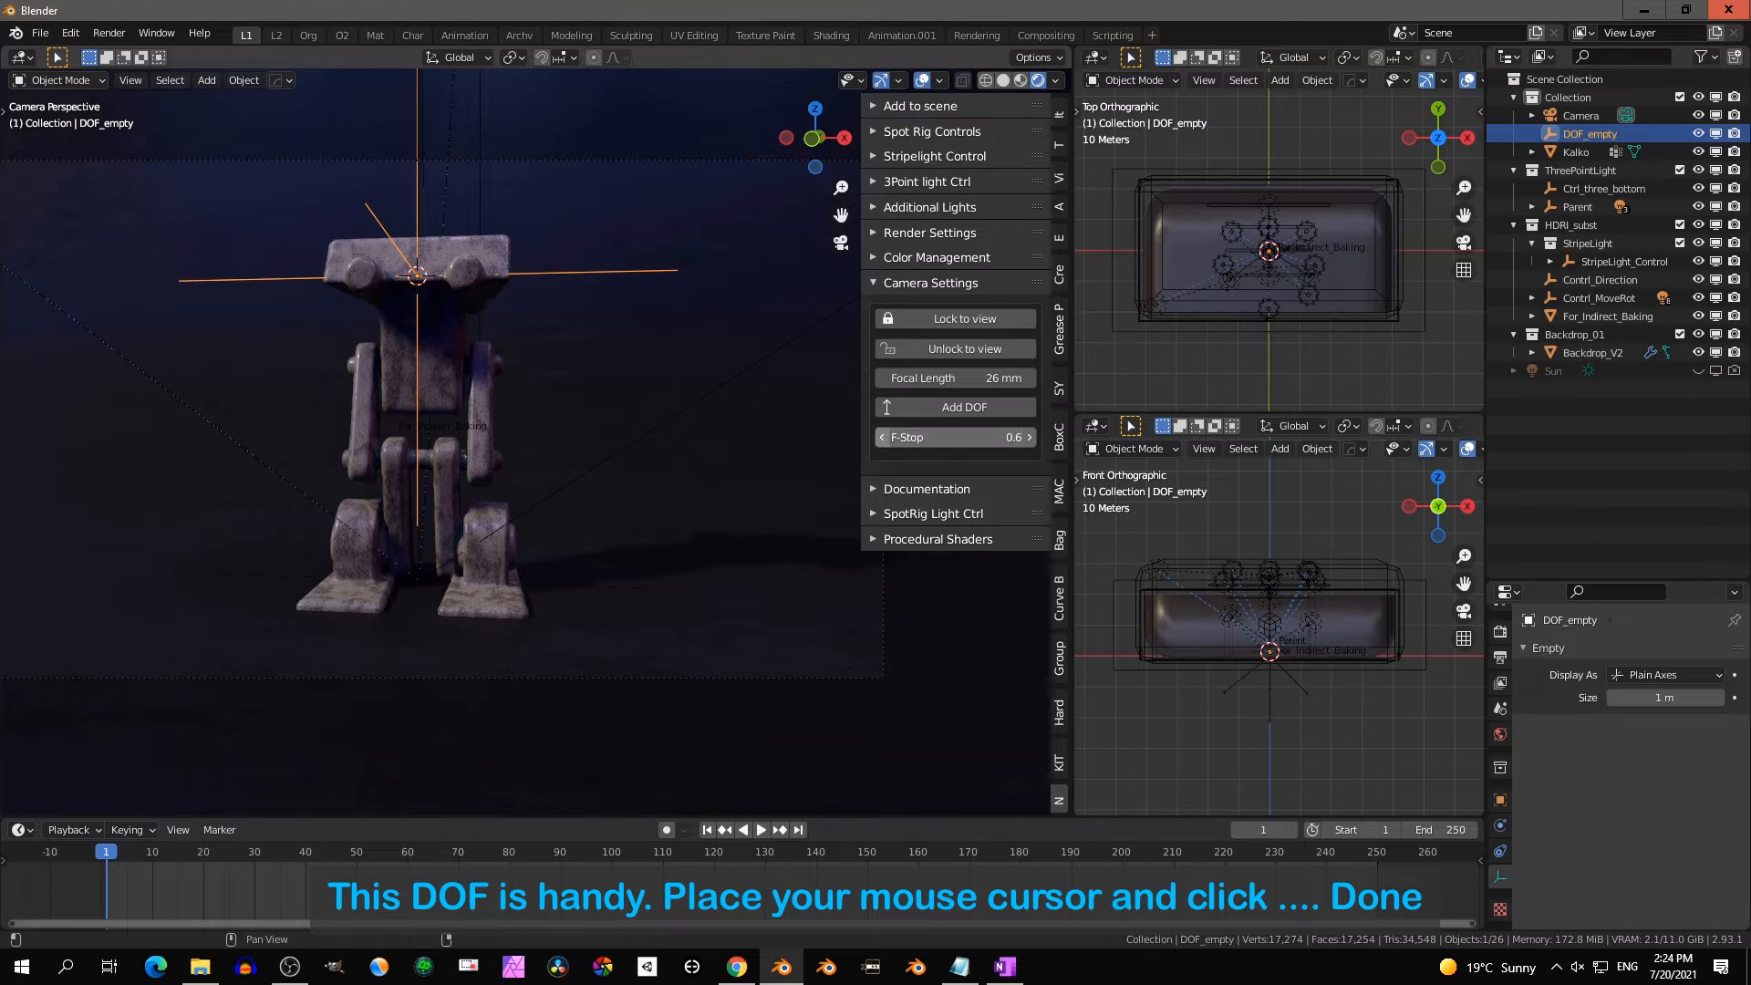
pyautogui.click(882, 437)
pyautogui.click(882, 438)
pyautogui.click(883, 438)
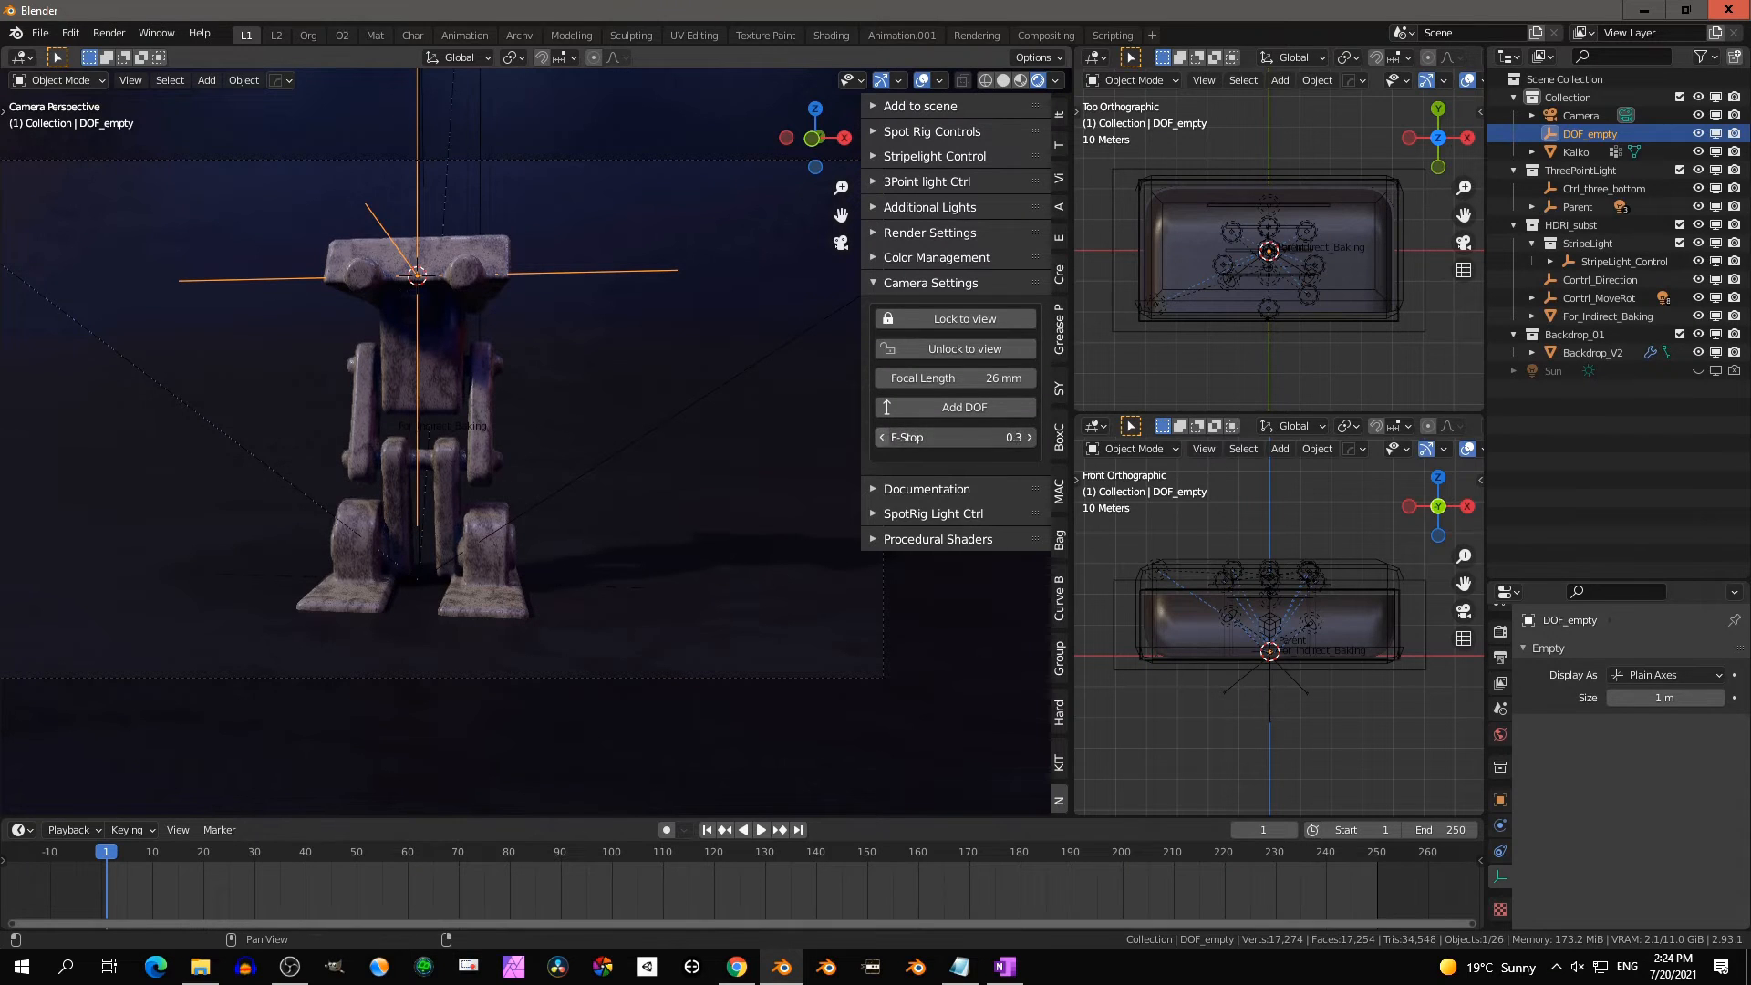
pyautogui.click(883, 438)
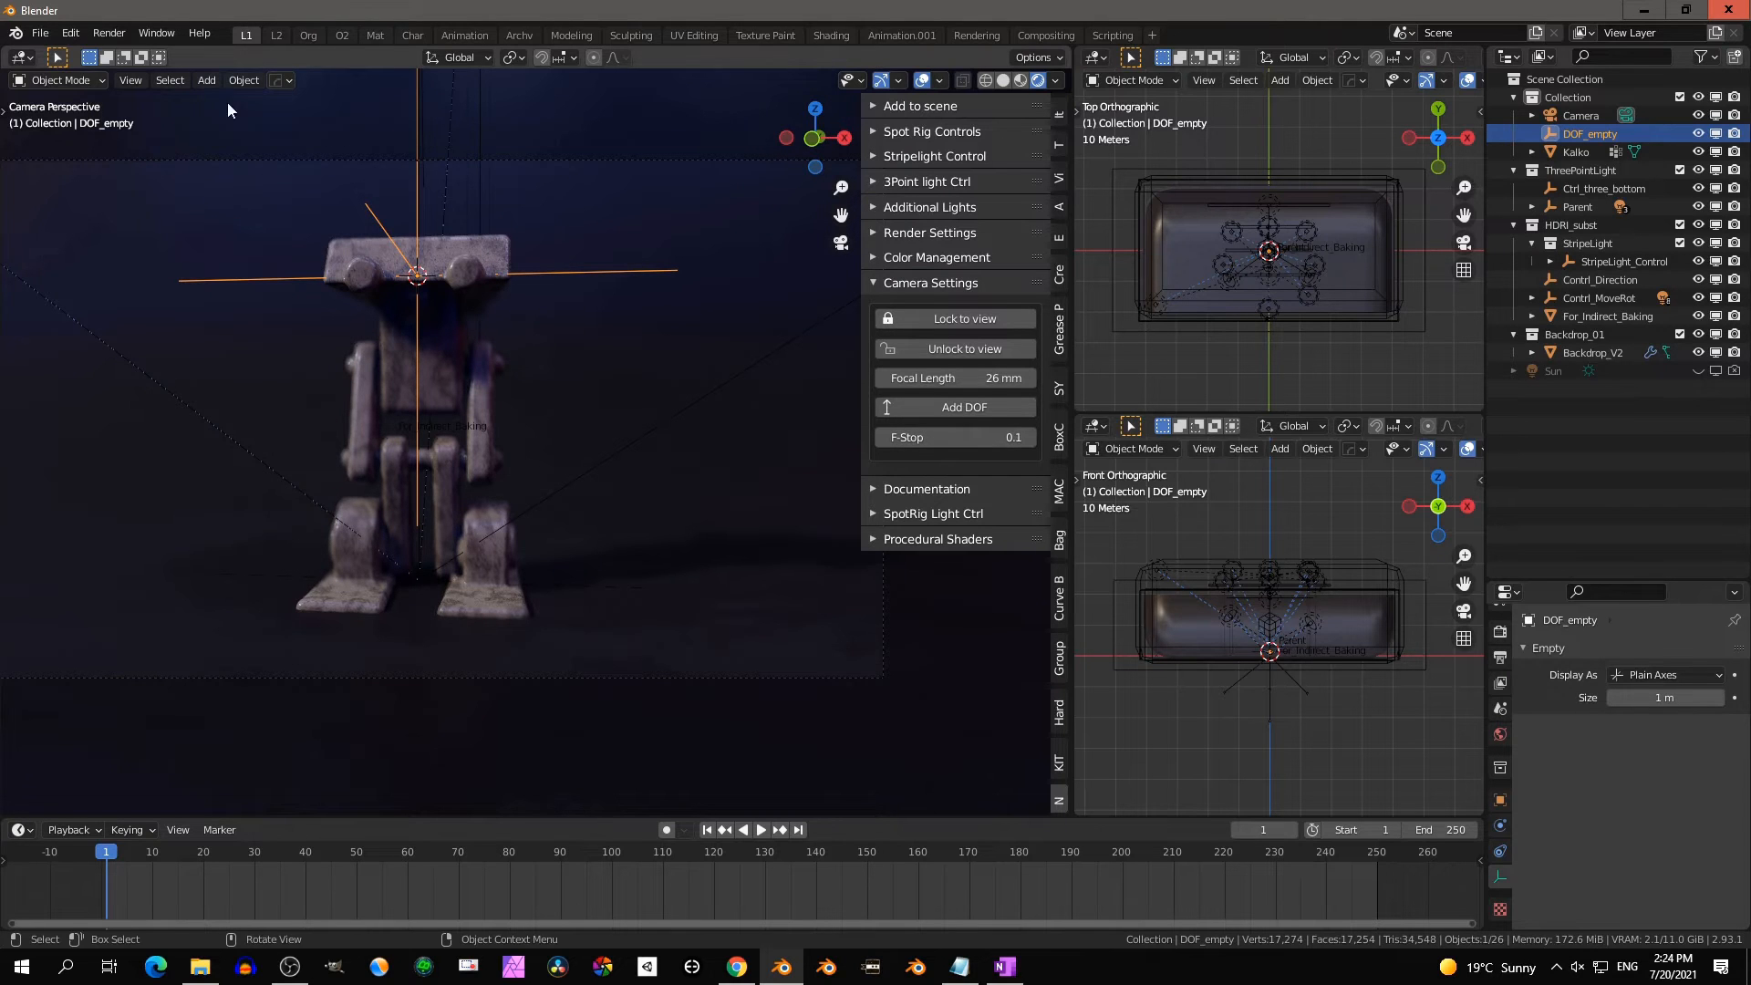
# Render the current frame to check the depth of field, and close the render window
pyautogui.click(109, 35)
pyautogui.click(124, 55)
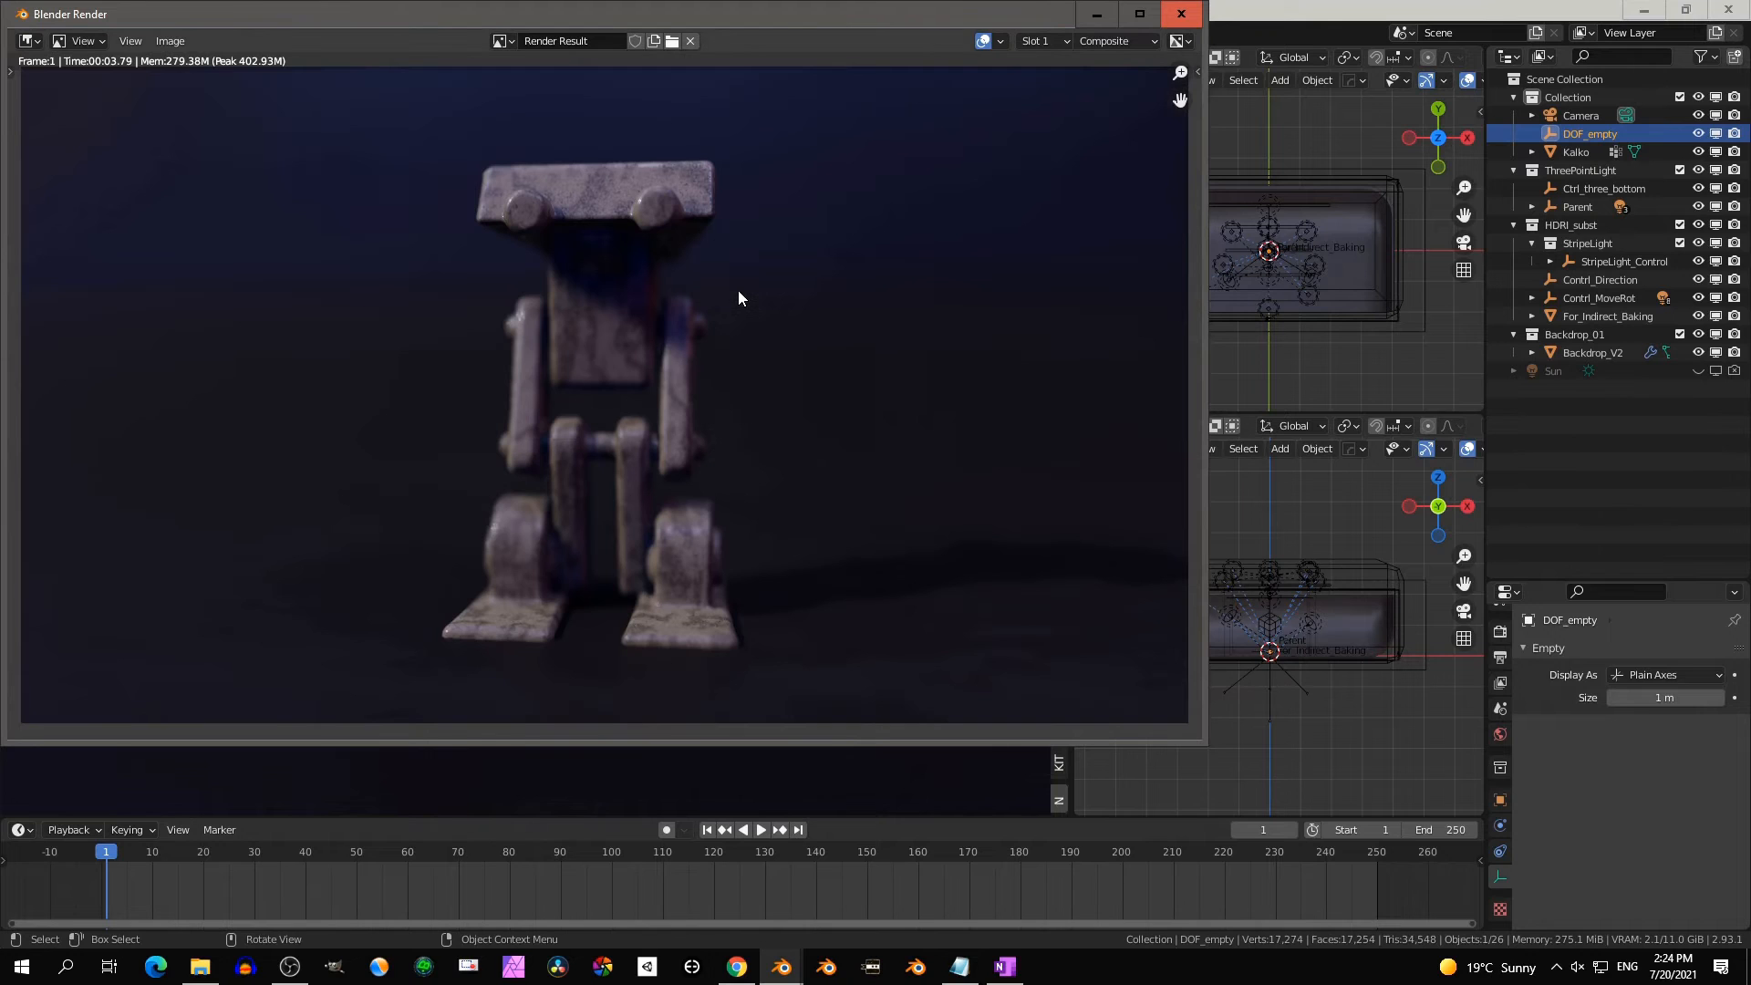
pyautogui.click(1181, 13)
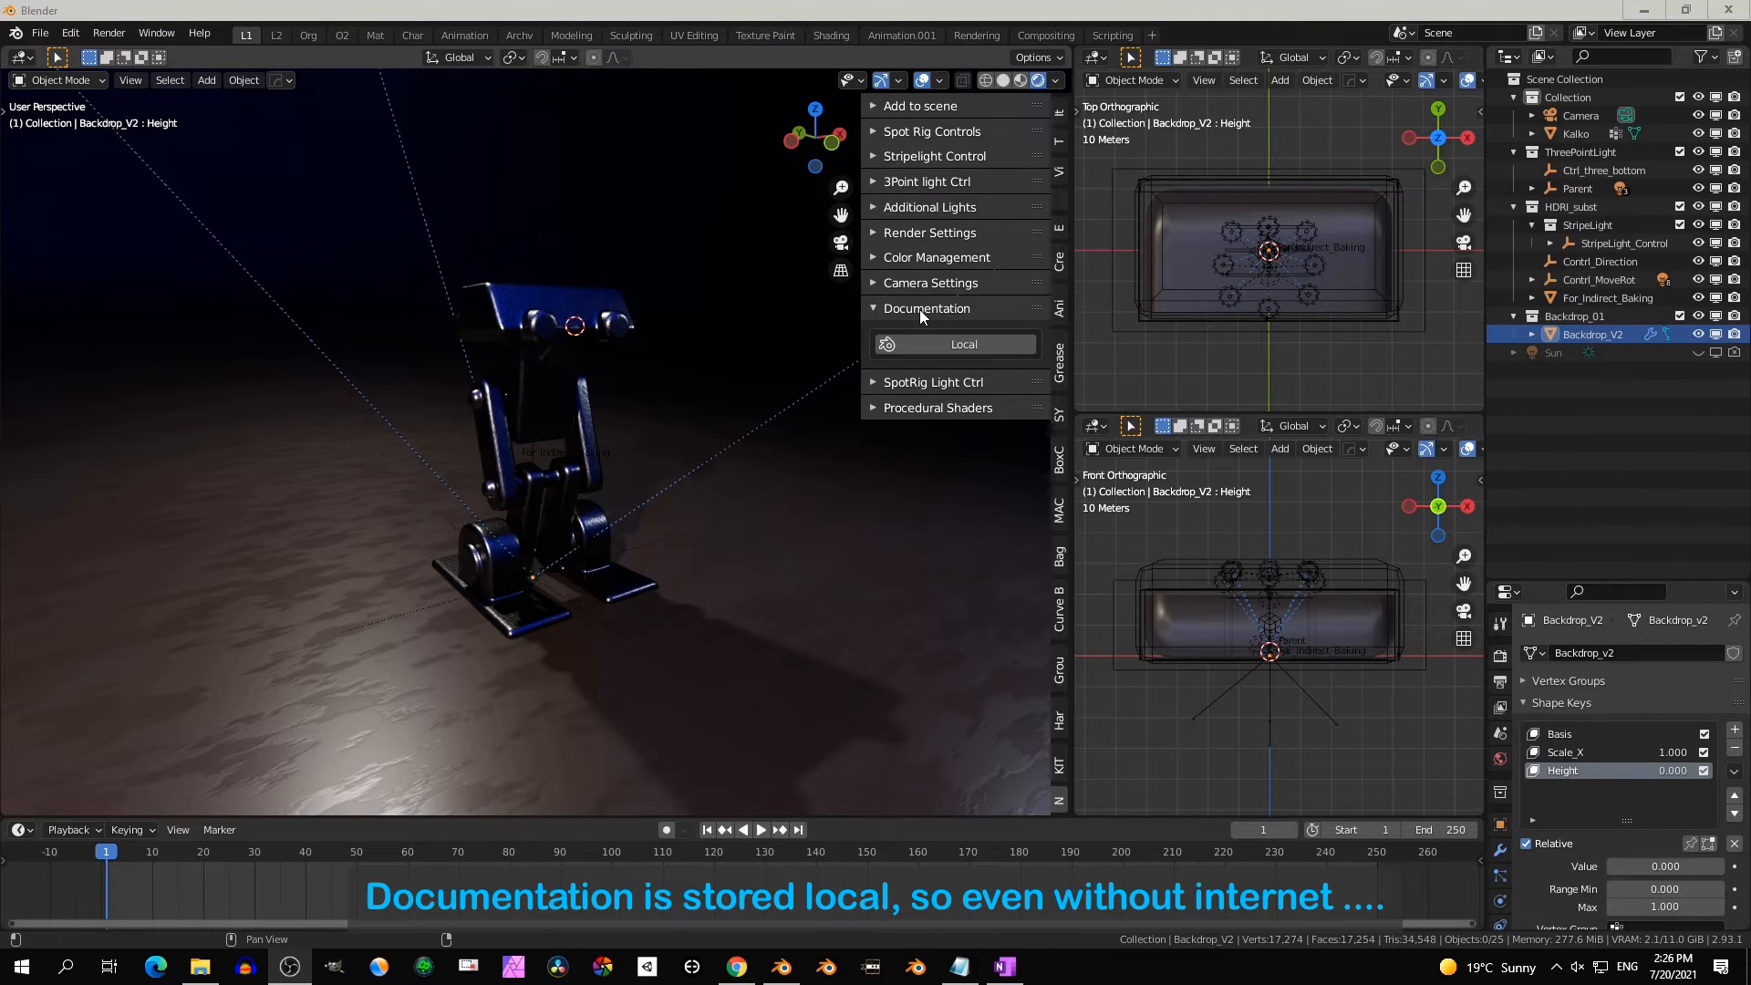
# Open the add-on's locally stored documentation in the browser
pyautogui.click(921, 310)
pyautogui.click(933, 310)
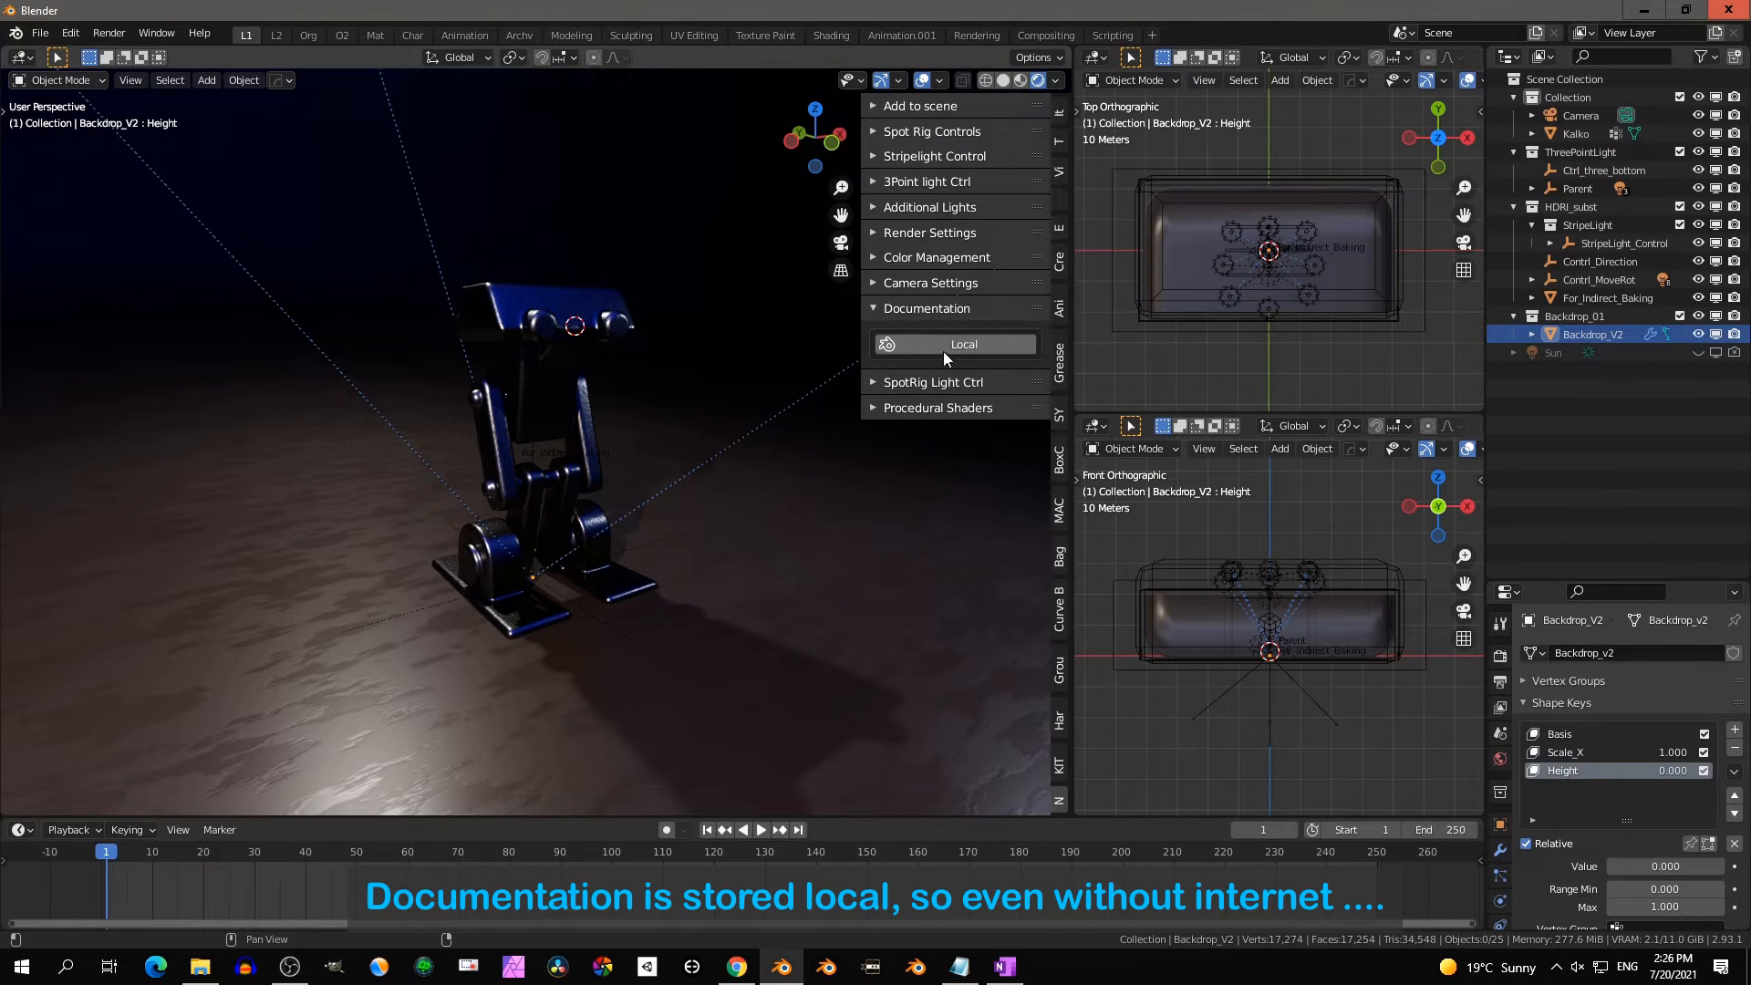
pyautogui.click(947, 344)
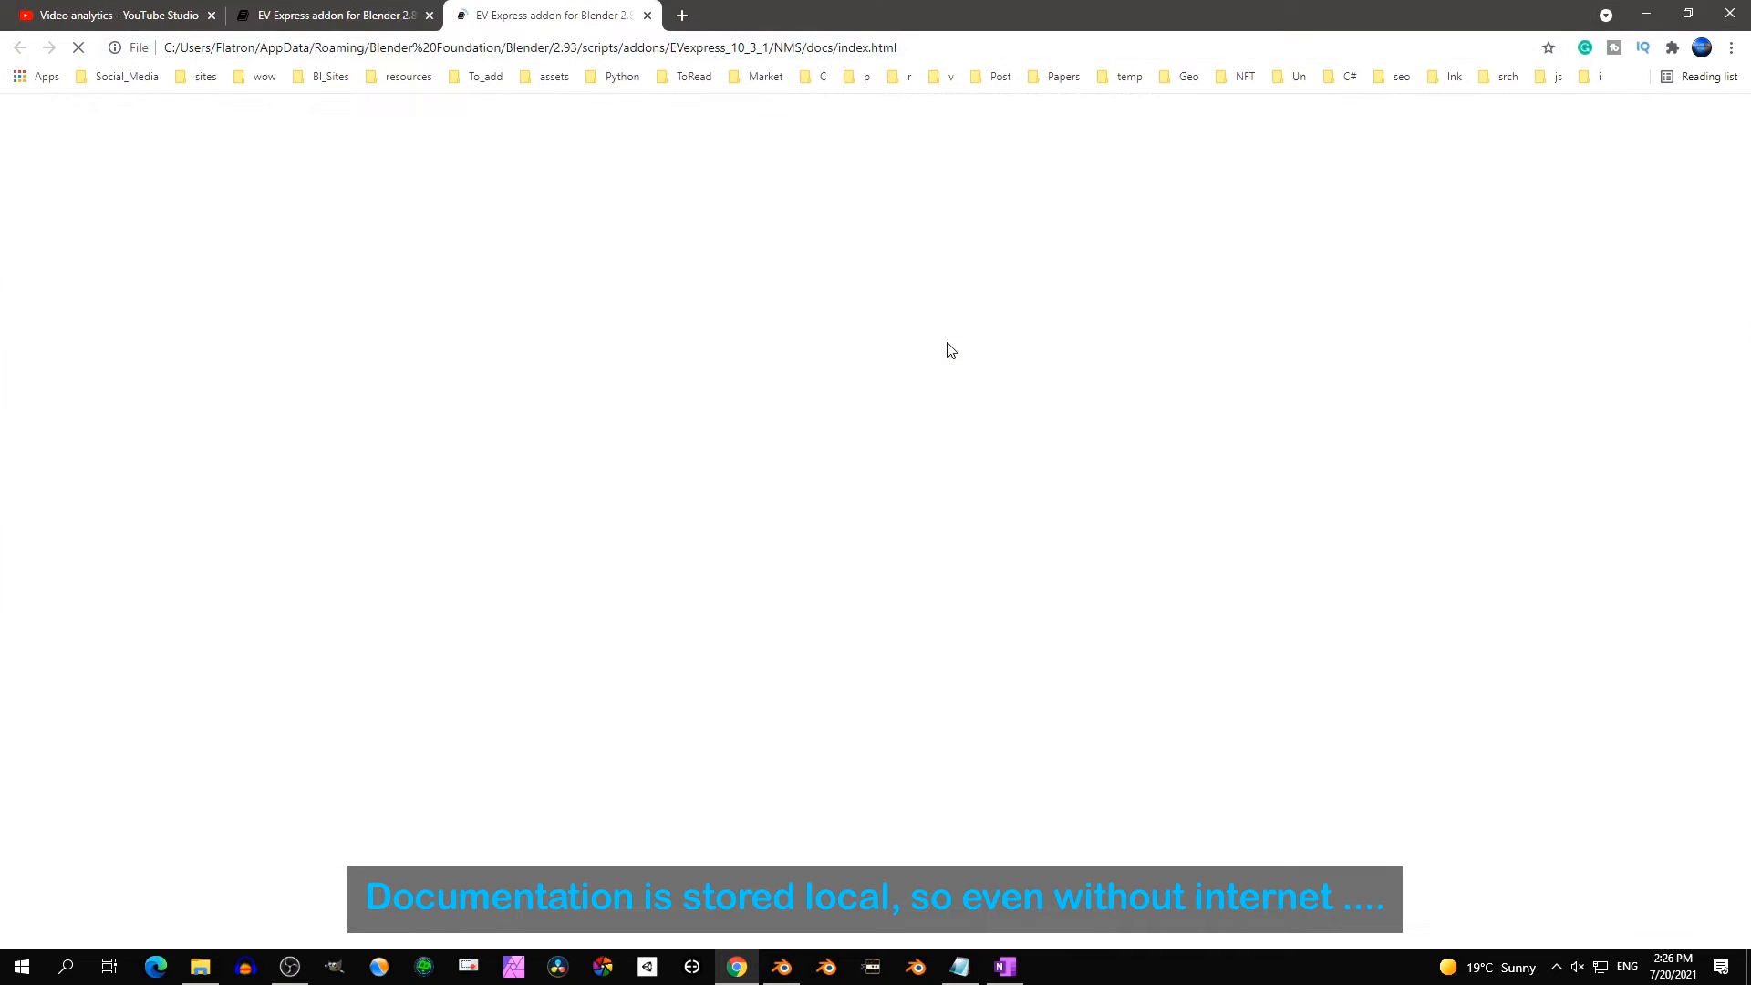
# Look through the Installation, Prepare the scene and 3Point Light Ctrl sections of the EV Express documentation
pyautogui.scroll(1, 401, 217)
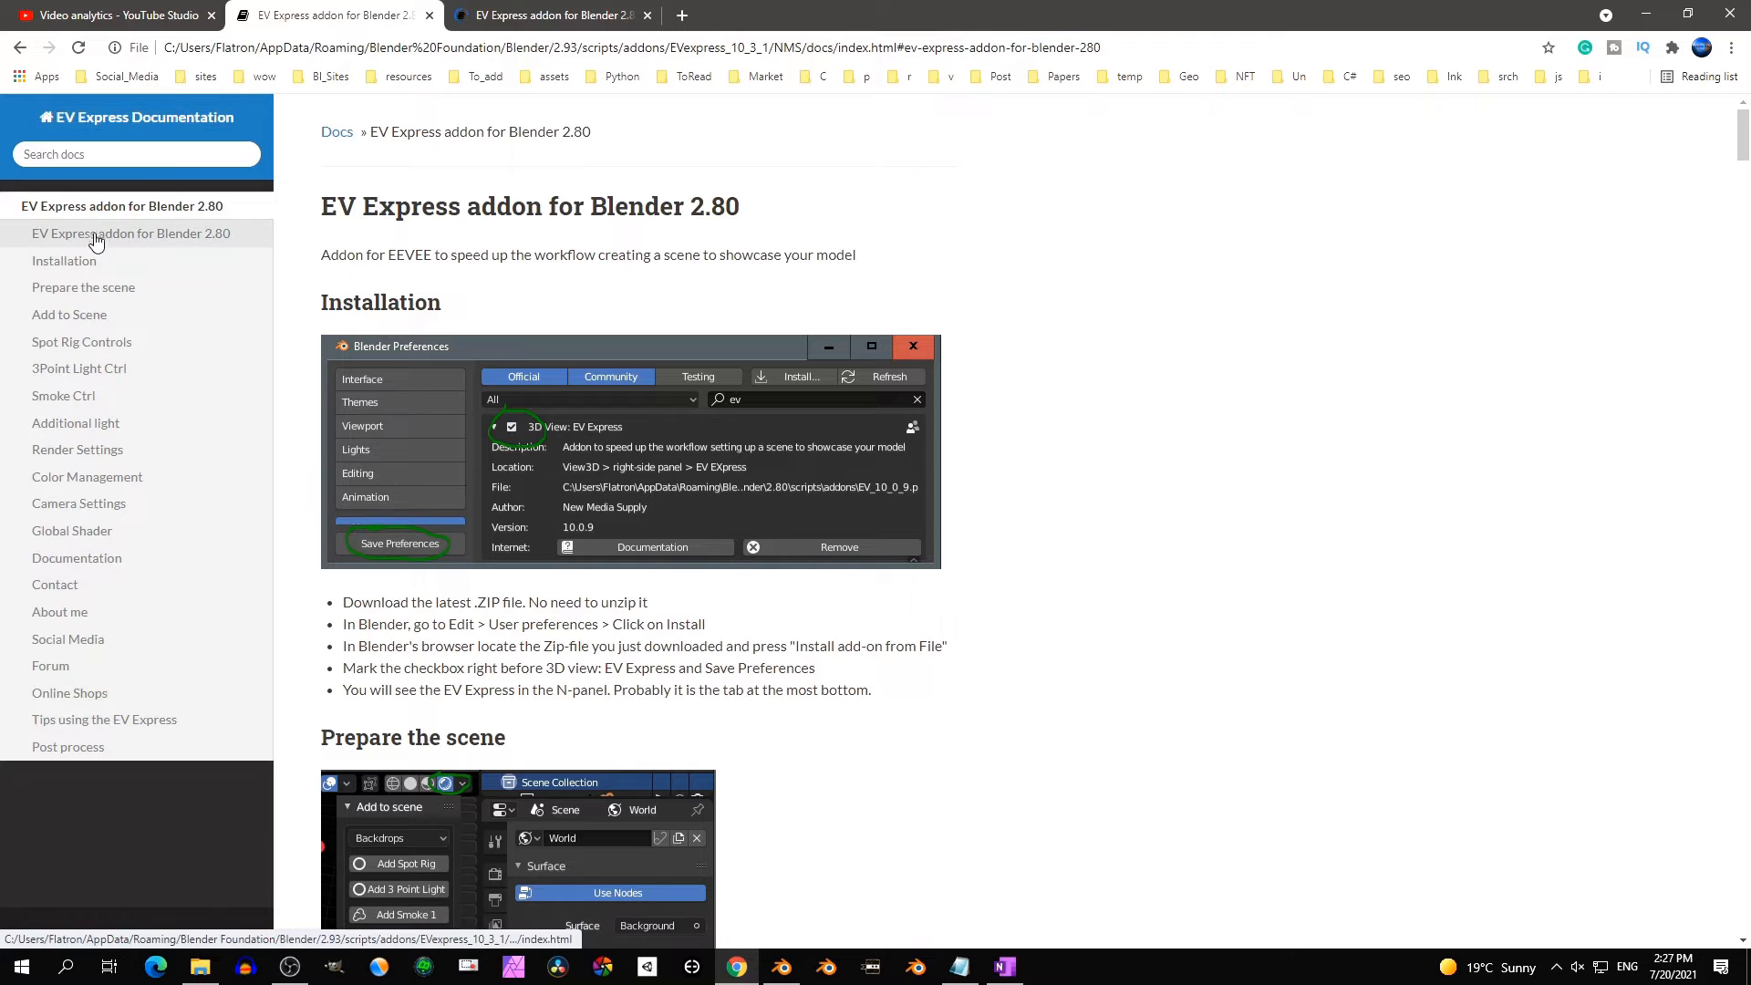
pyautogui.click(64, 261)
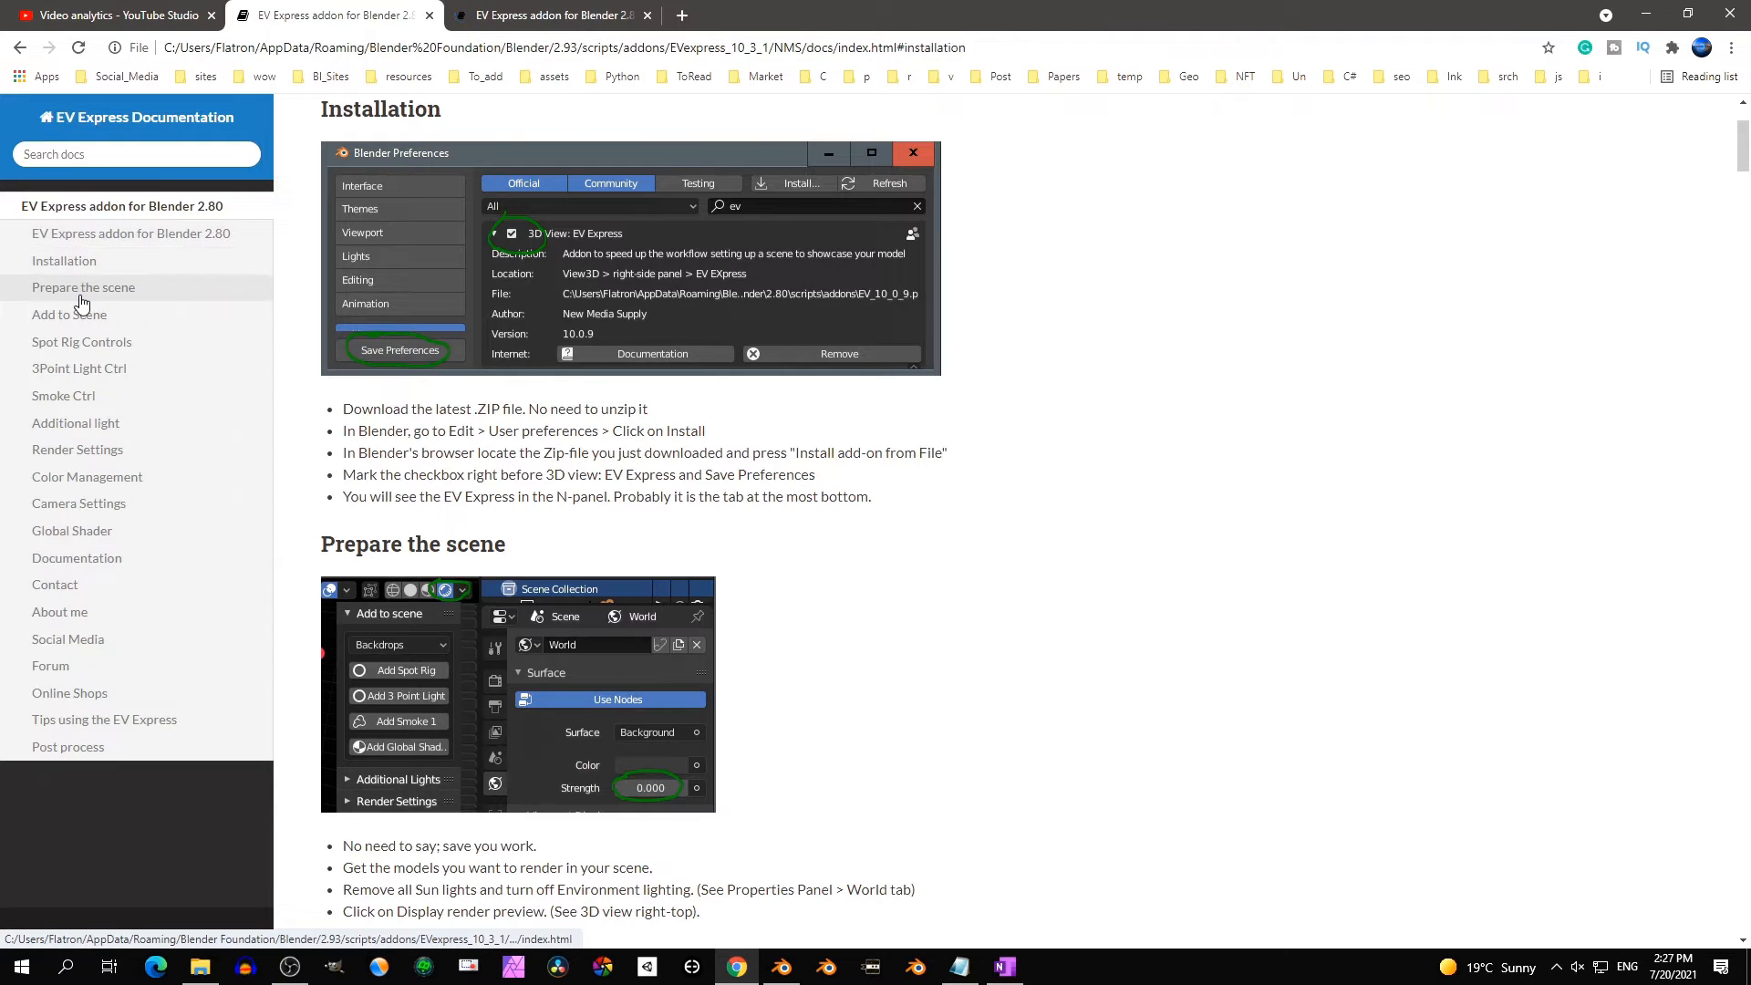
pyautogui.click(82, 290)
pyautogui.click(80, 369)
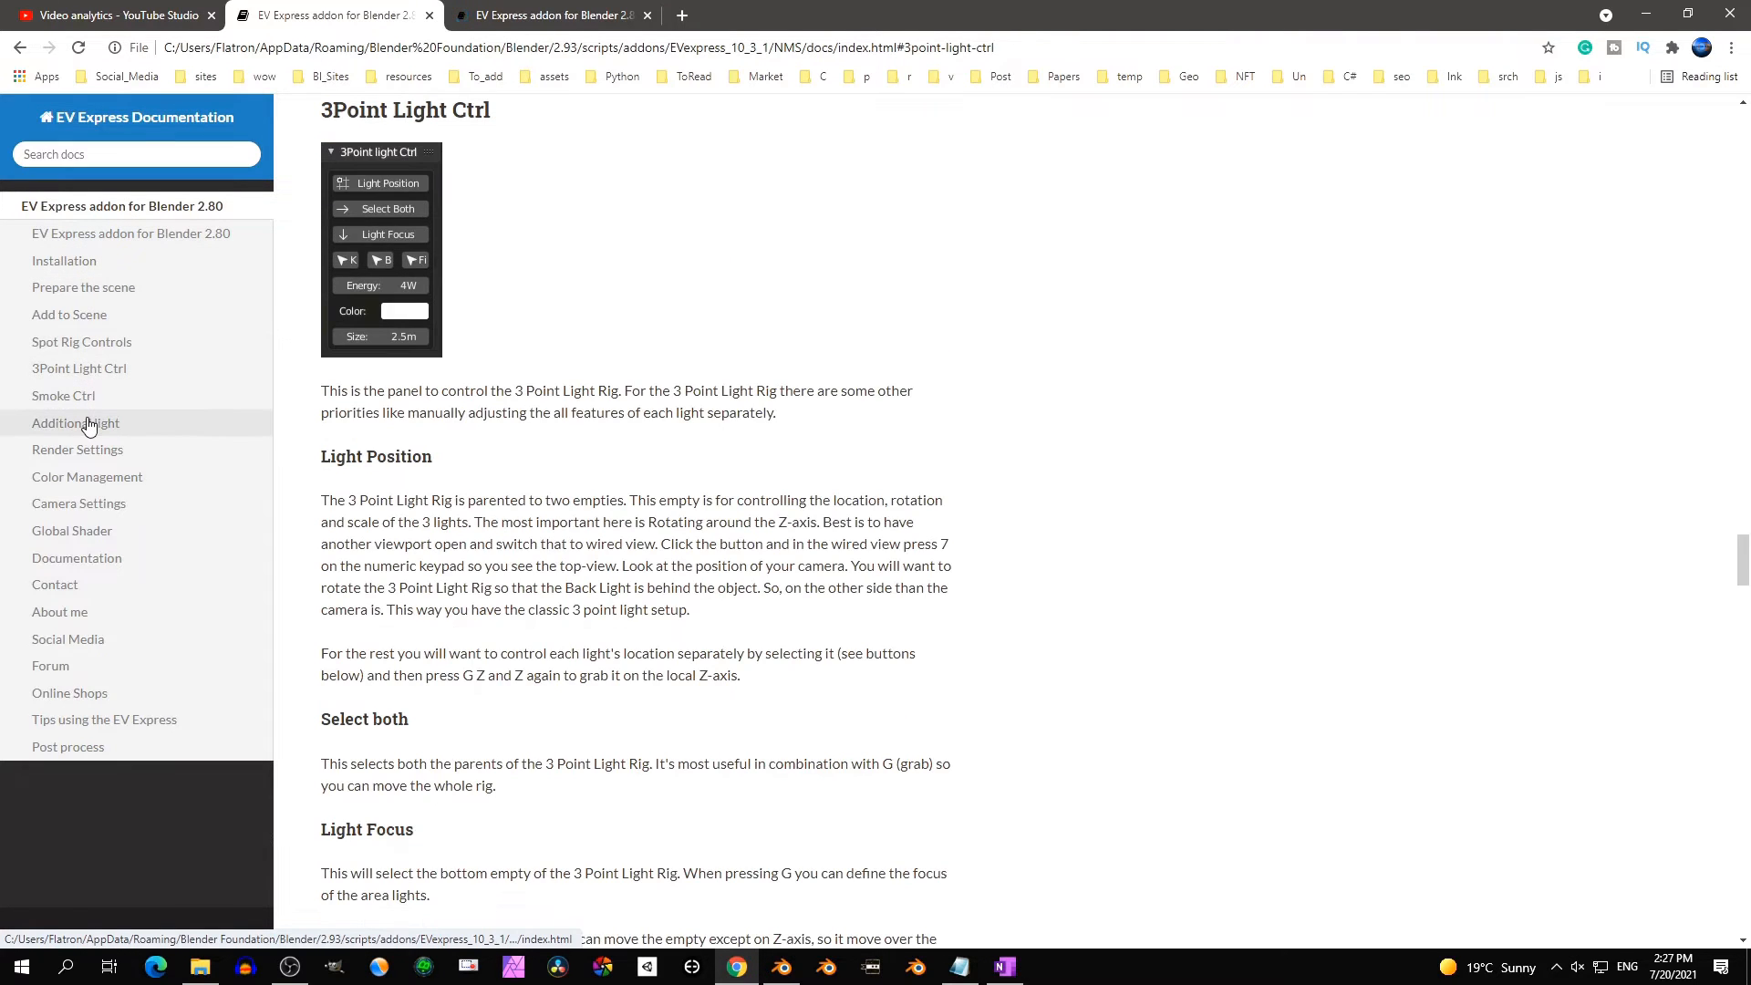
# Look through the Additional light, Camera Settings, About me, Social Media, Online Shops, Tips and Post process sections of the documentation
pyautogui.click(88, 423)
pyautogui.click(103, 504)
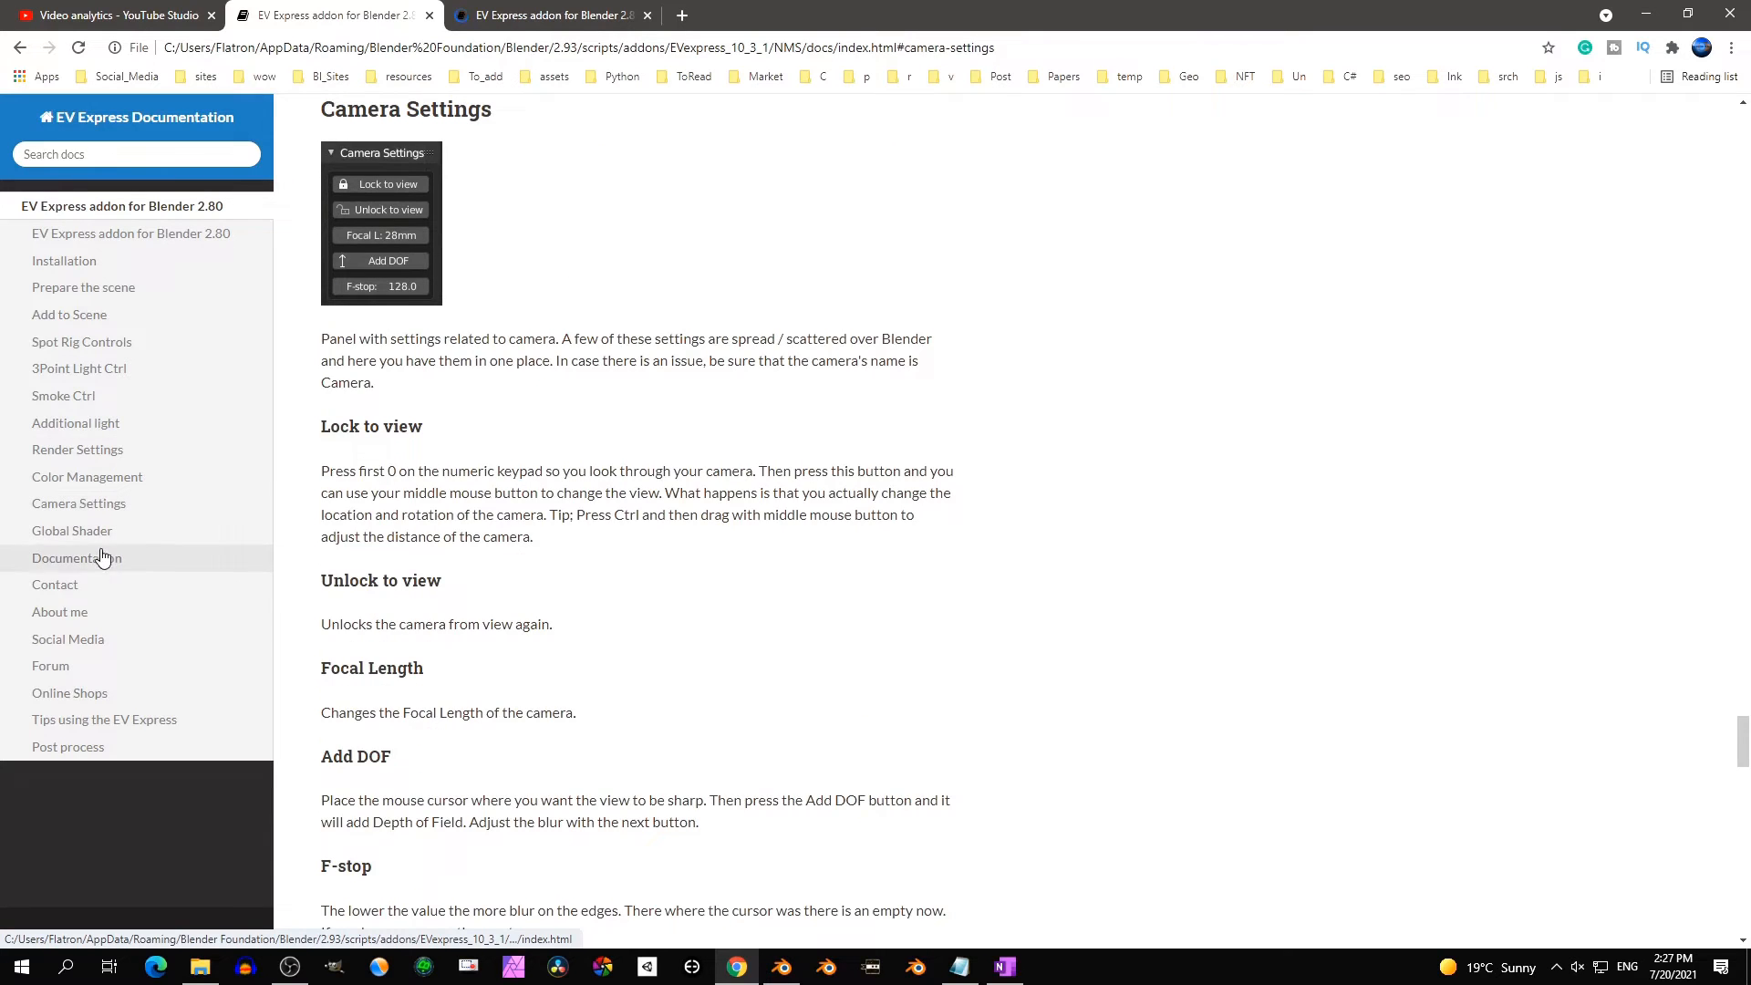
pyautogui.click(84, 612)
pyautogui.click(95, 650)
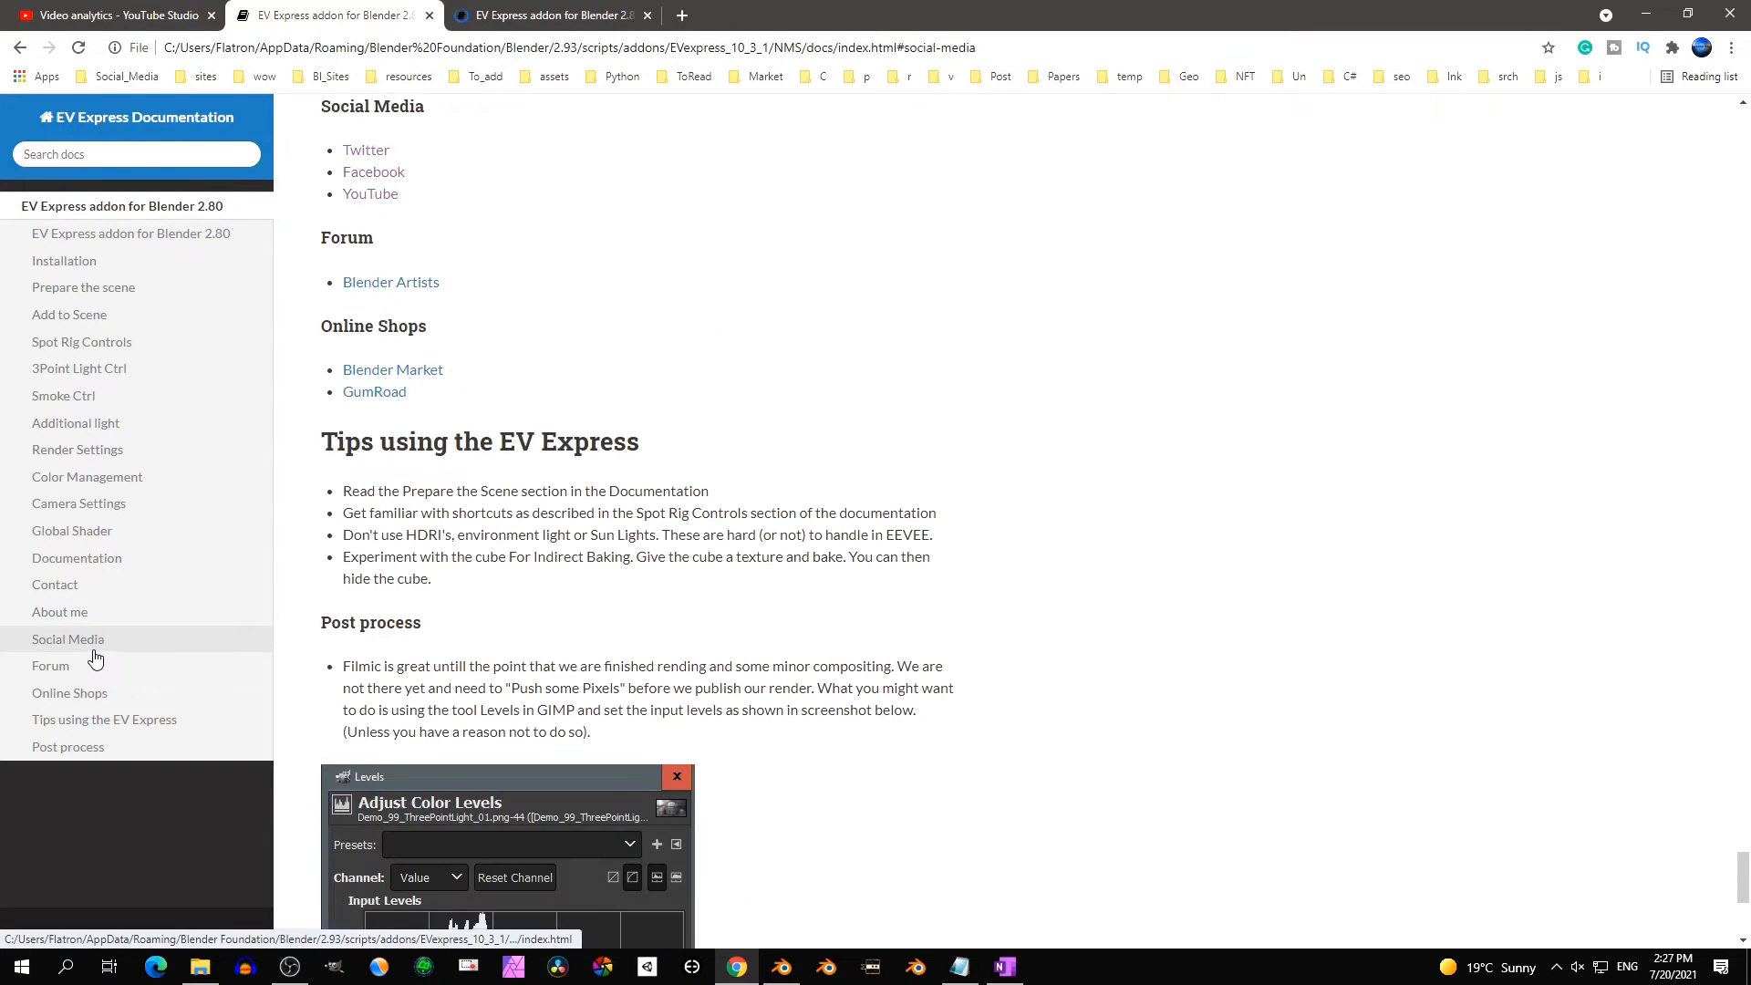
pyautogui.click(84, 695)
pyautogui.click(98, 721)
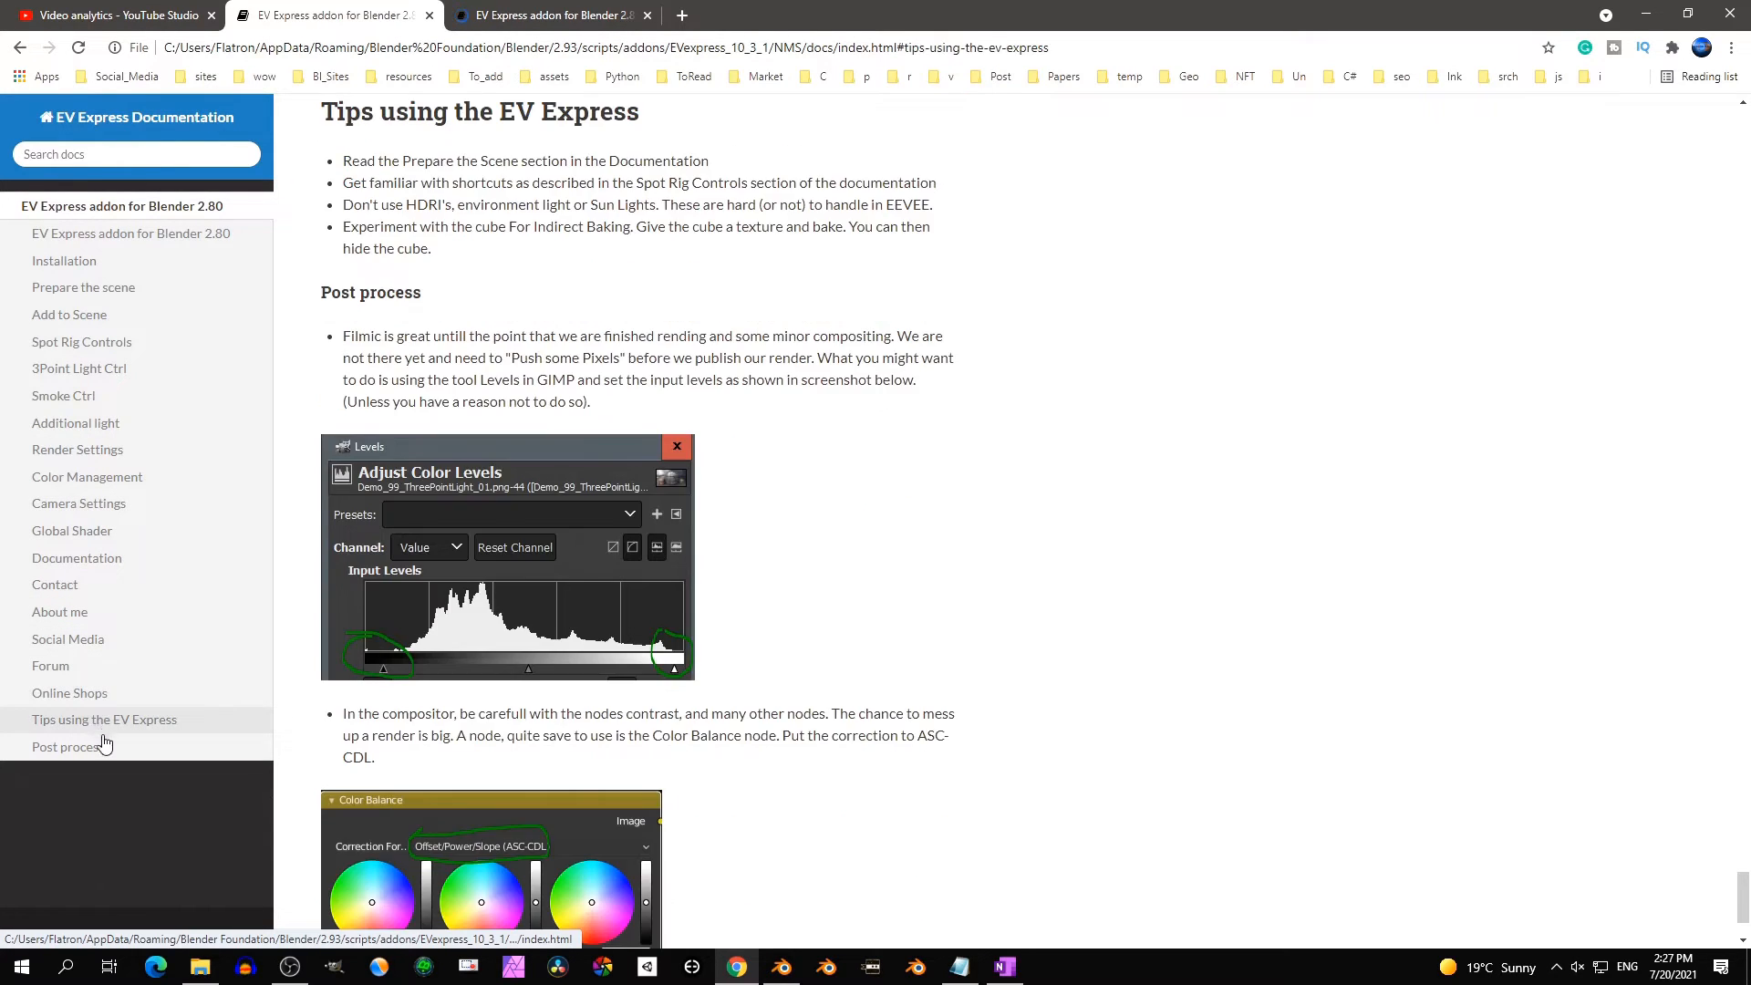
pyautogui.click(103, 744)
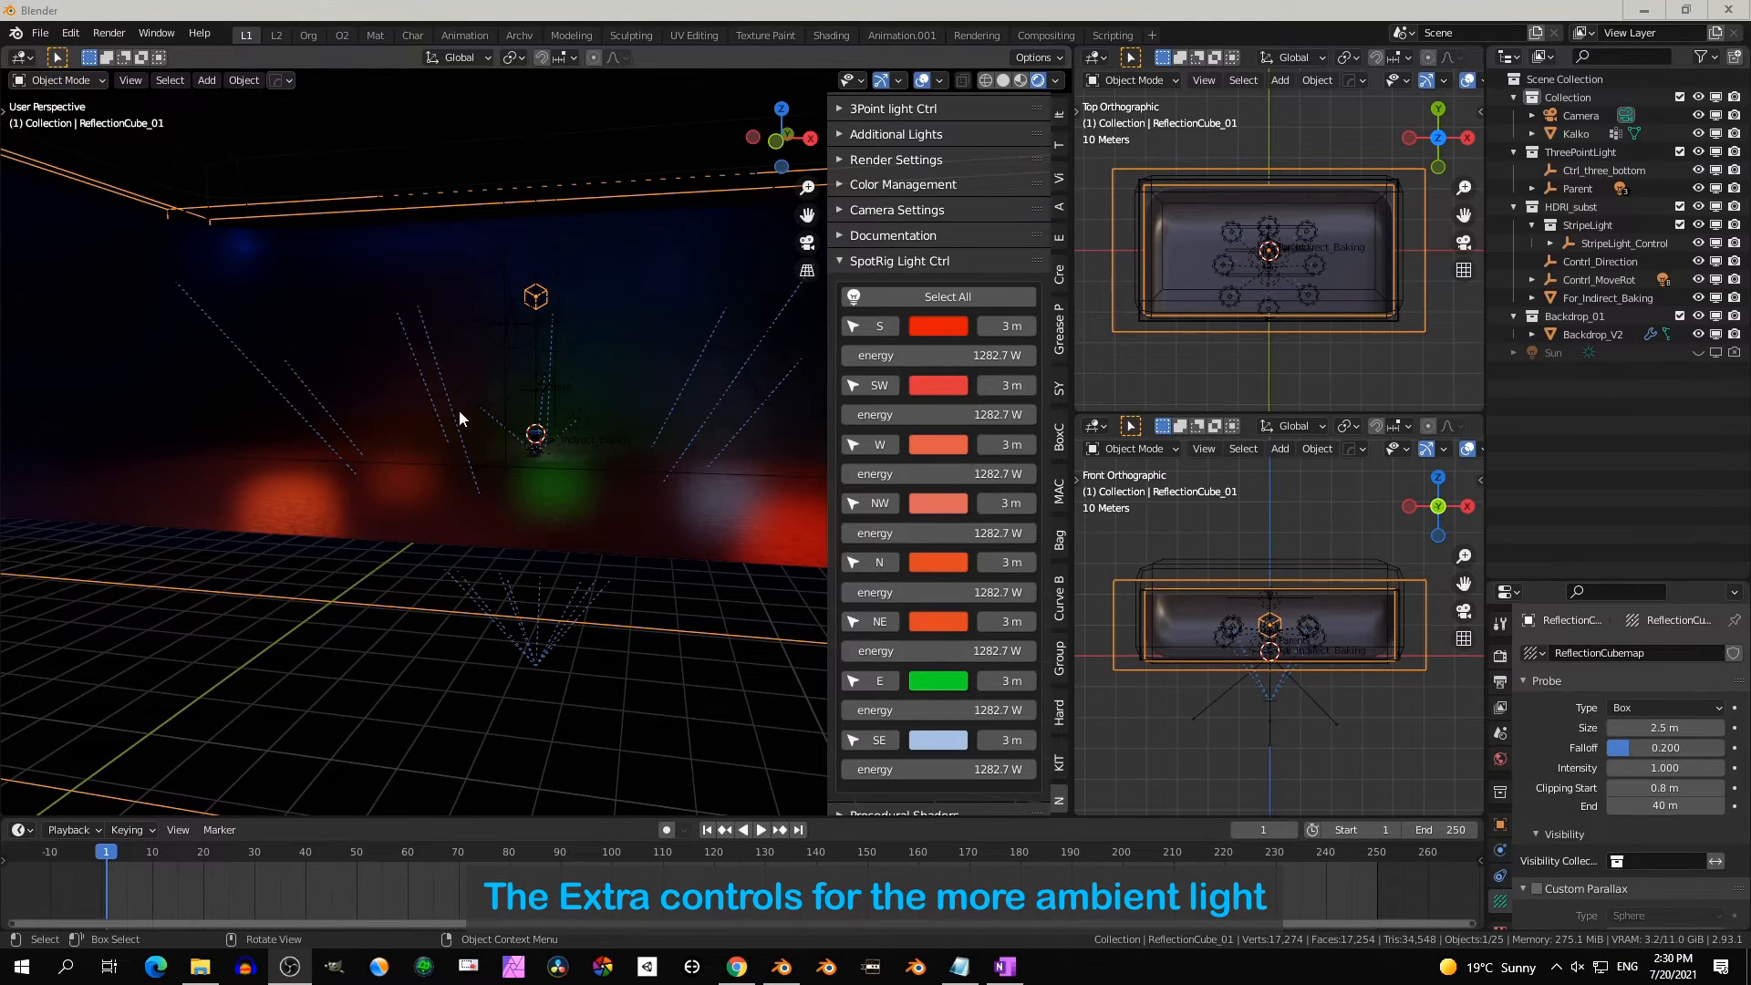
# Change the E light's colour in the SpotRig controls to a paler green with hue 0.365 and saturation 0.665
pyautogui.moveTo(511, 320); pyautogui.dragTo(464, 354, button='middle')
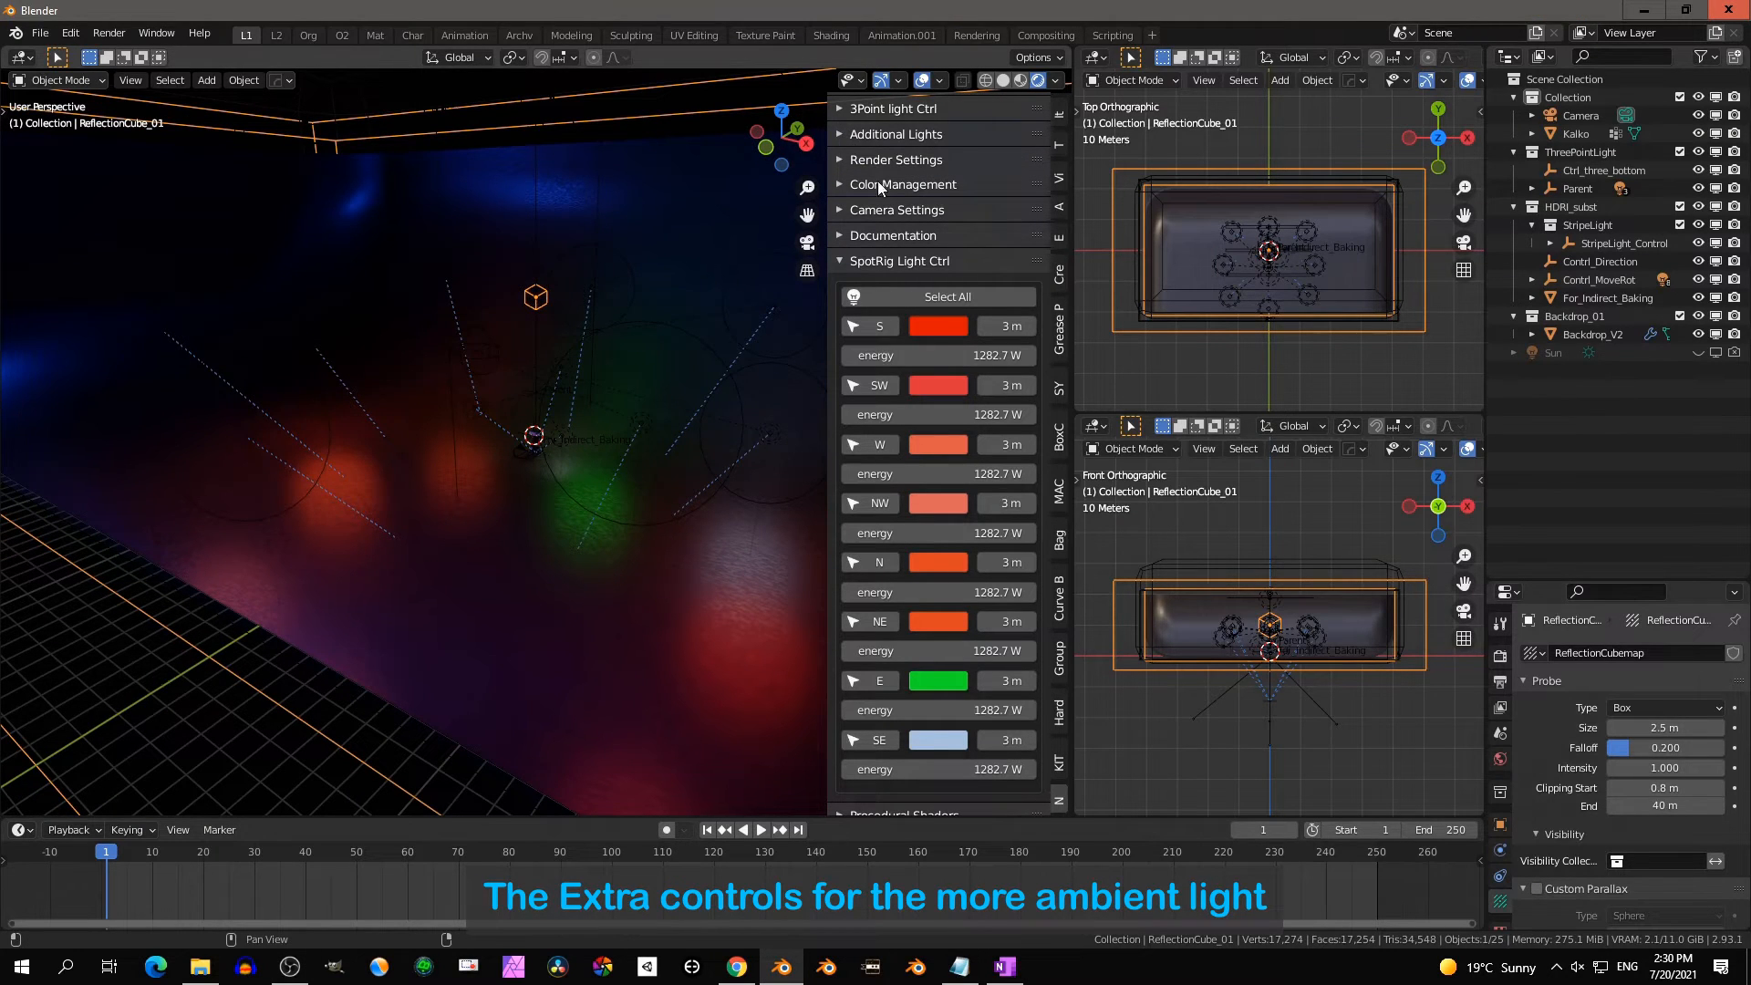
pyautogui.click(868, 262)
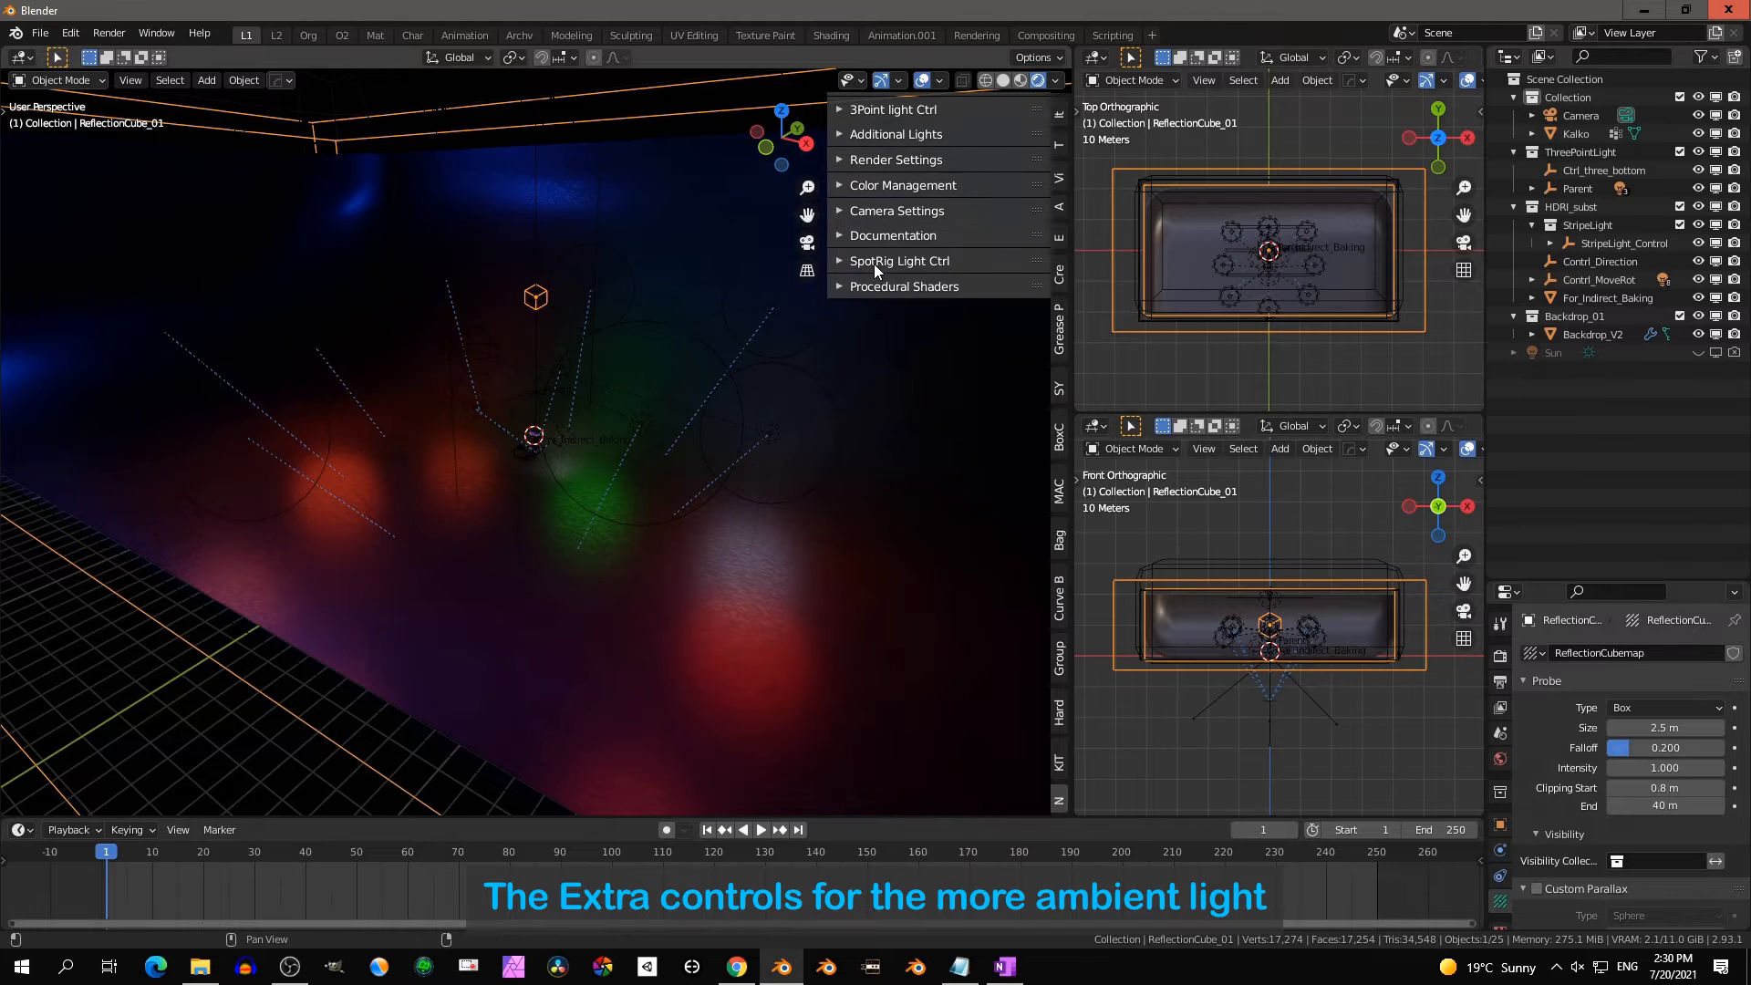
pyautogui.click(874, 265)
pyautogui.click(938, 682)
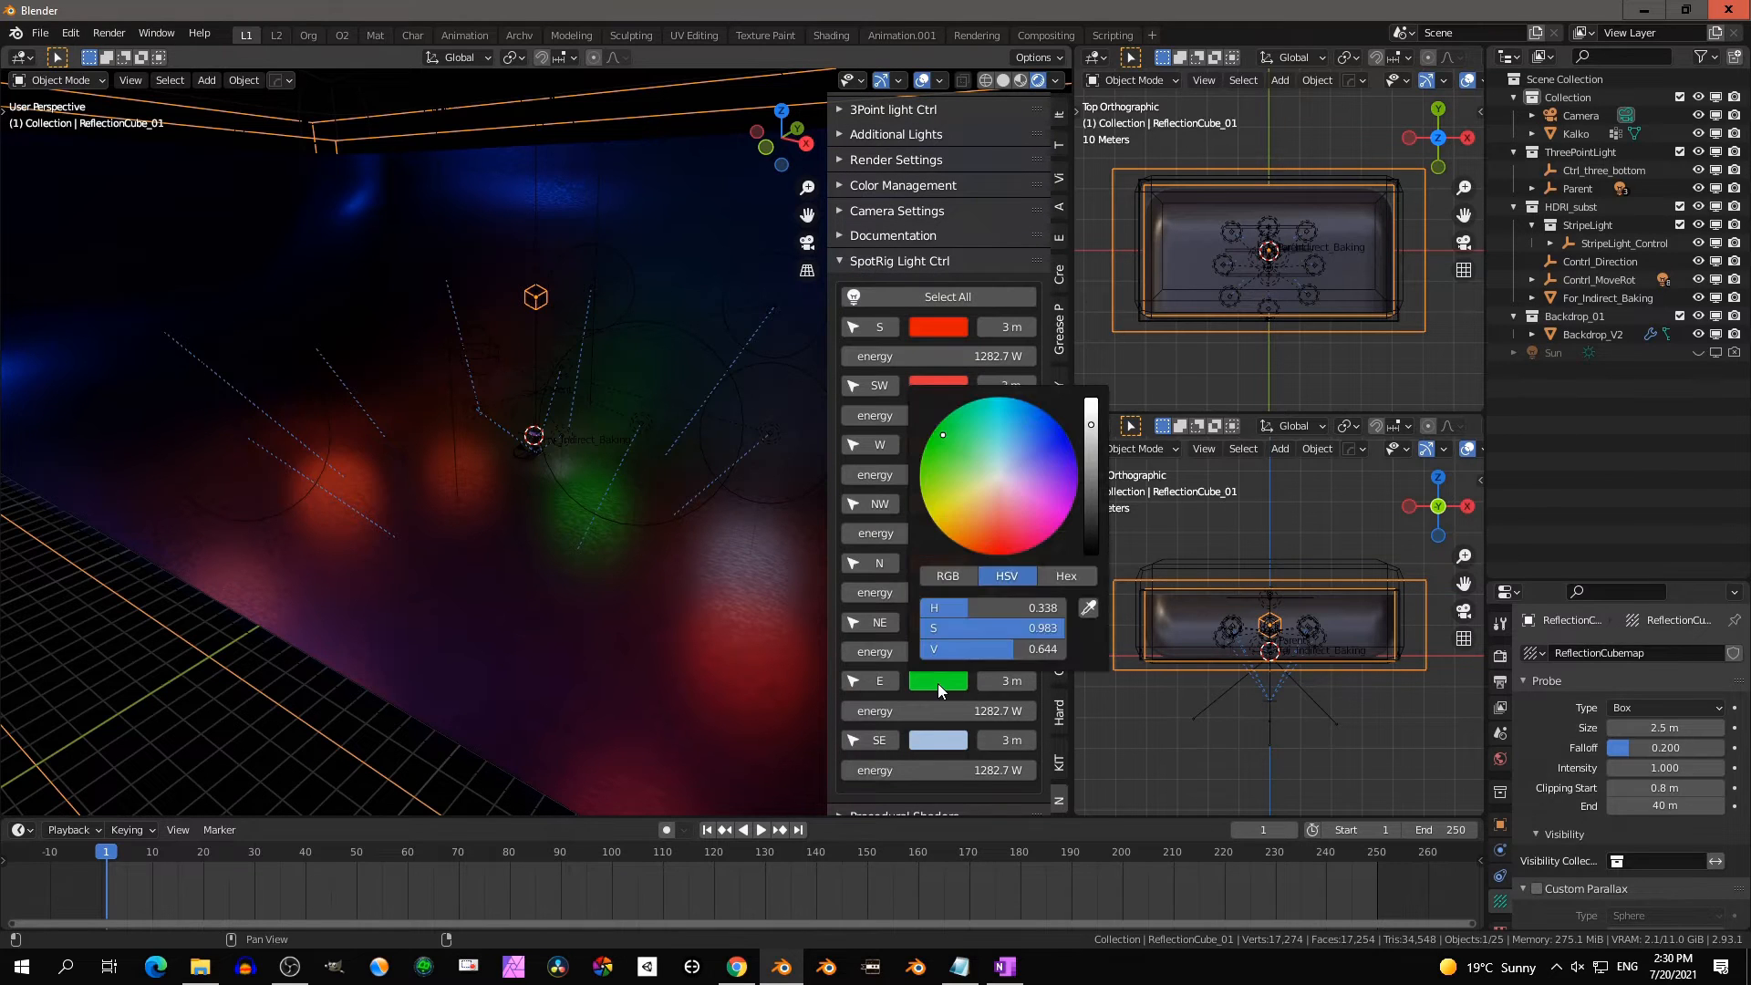
pyautogui.moveTo(984, 529)
pyautogui.mouseDown()
pyautogui.moveTo(1021, 500)
pyautogui.moveTo(977, 455)
pyautogui.mouseUp()
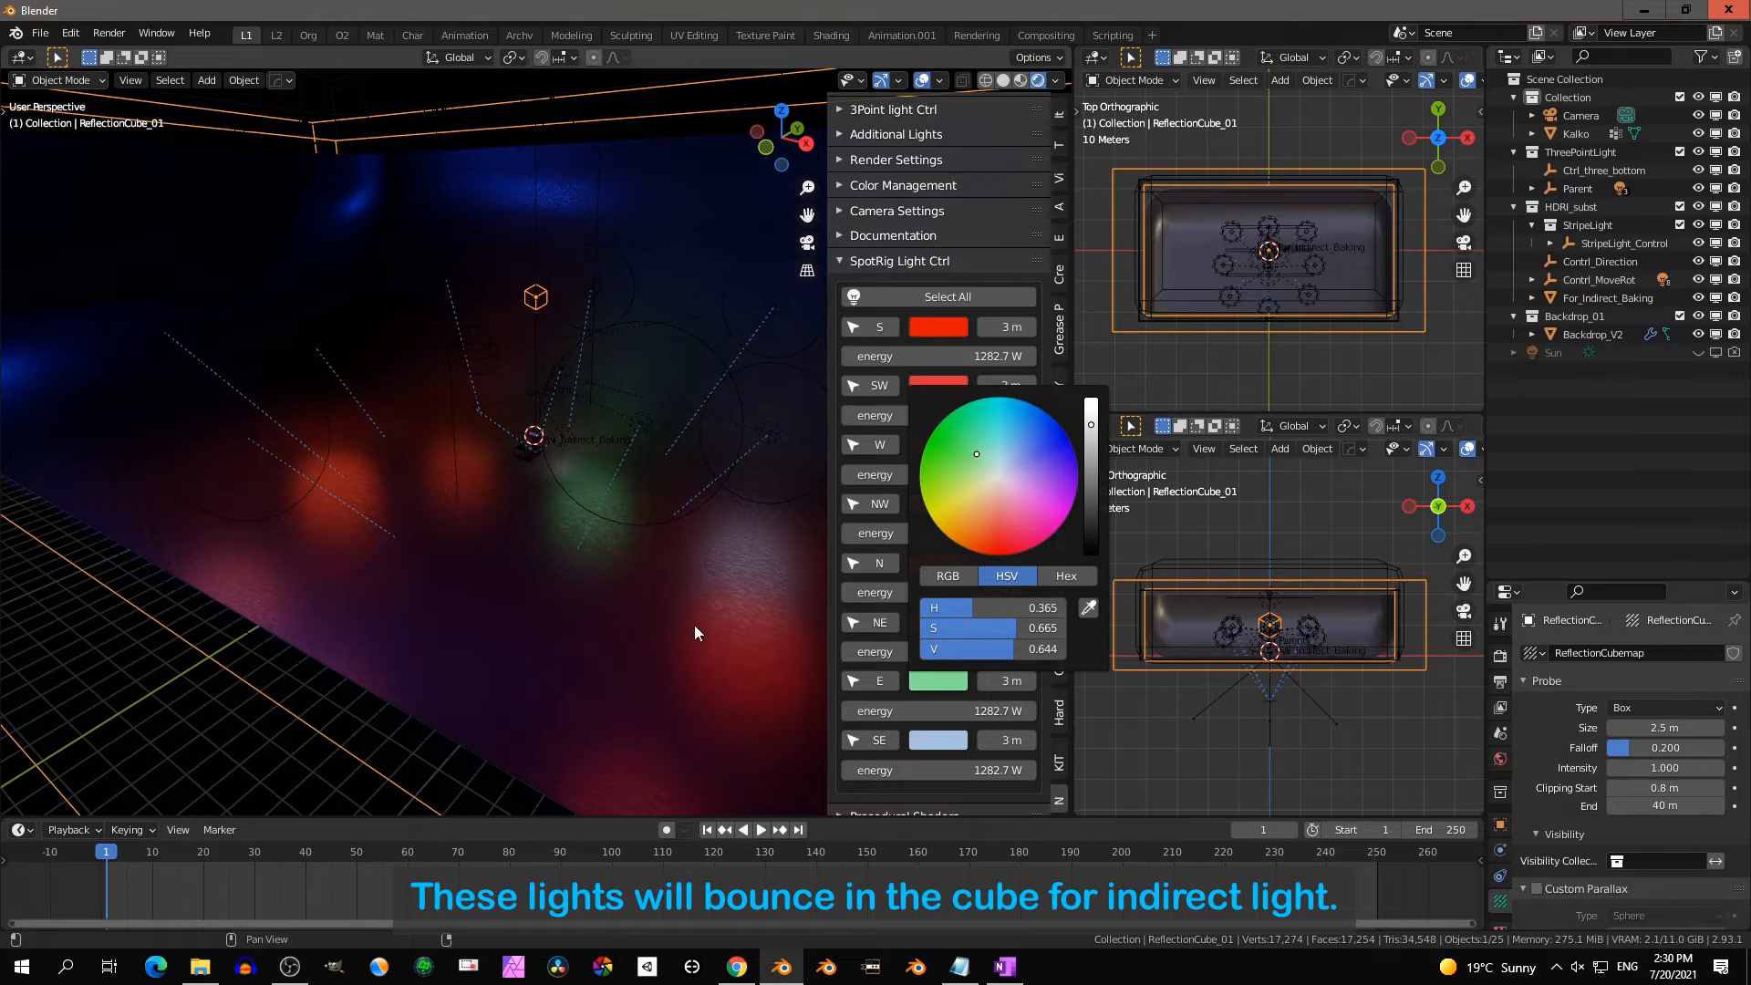
# Try to raise the E spot light along the global Z axis
pyautogui.click(863, 681)
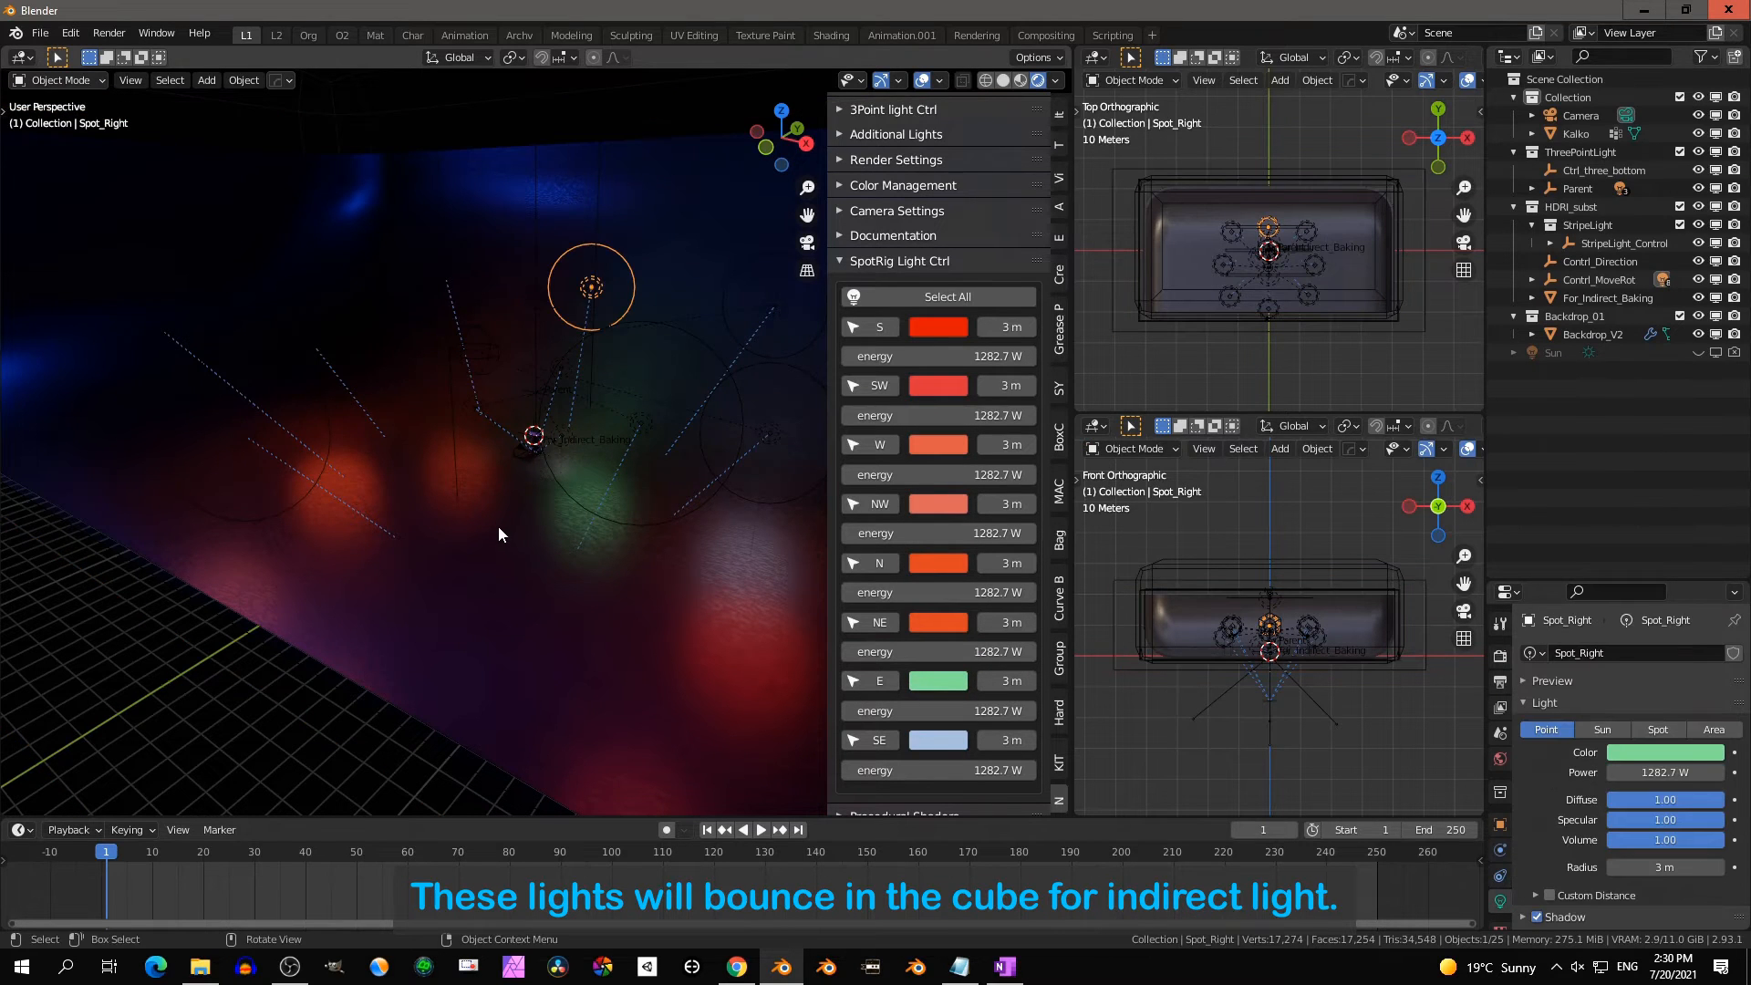
pyautogui.moveTo(499, 525); pyautogui.dragTo(527, 507, button='middle')
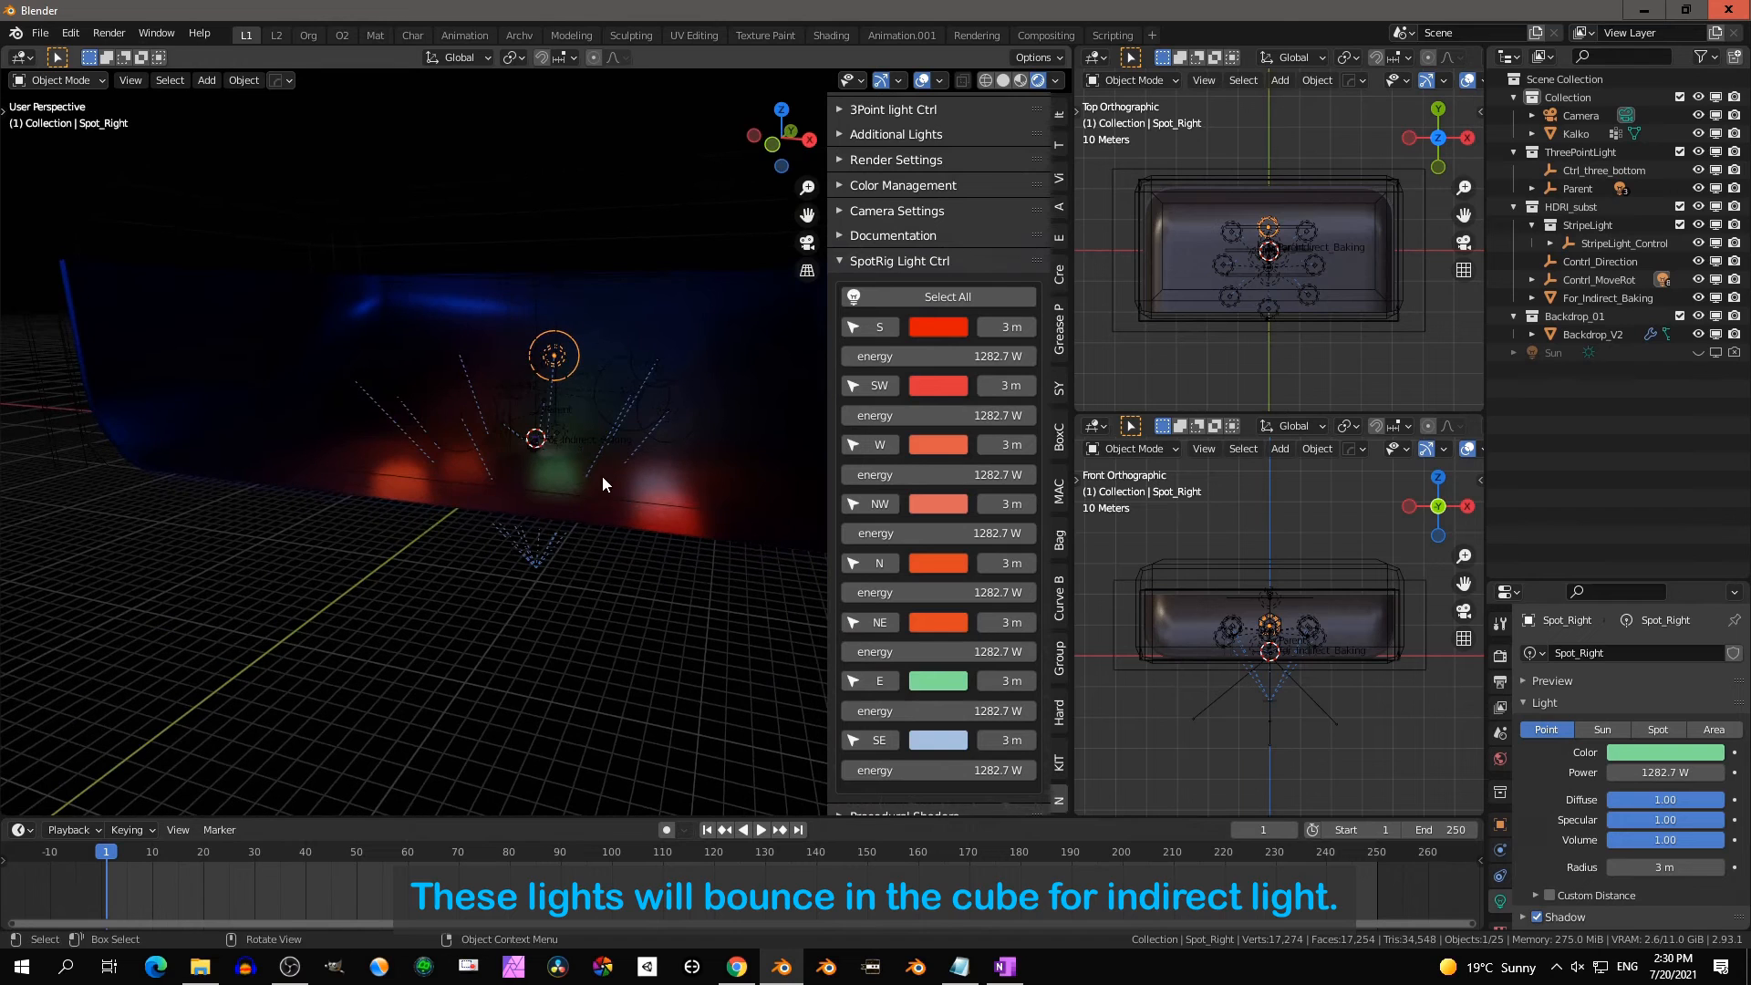
pyautogui.press('g')
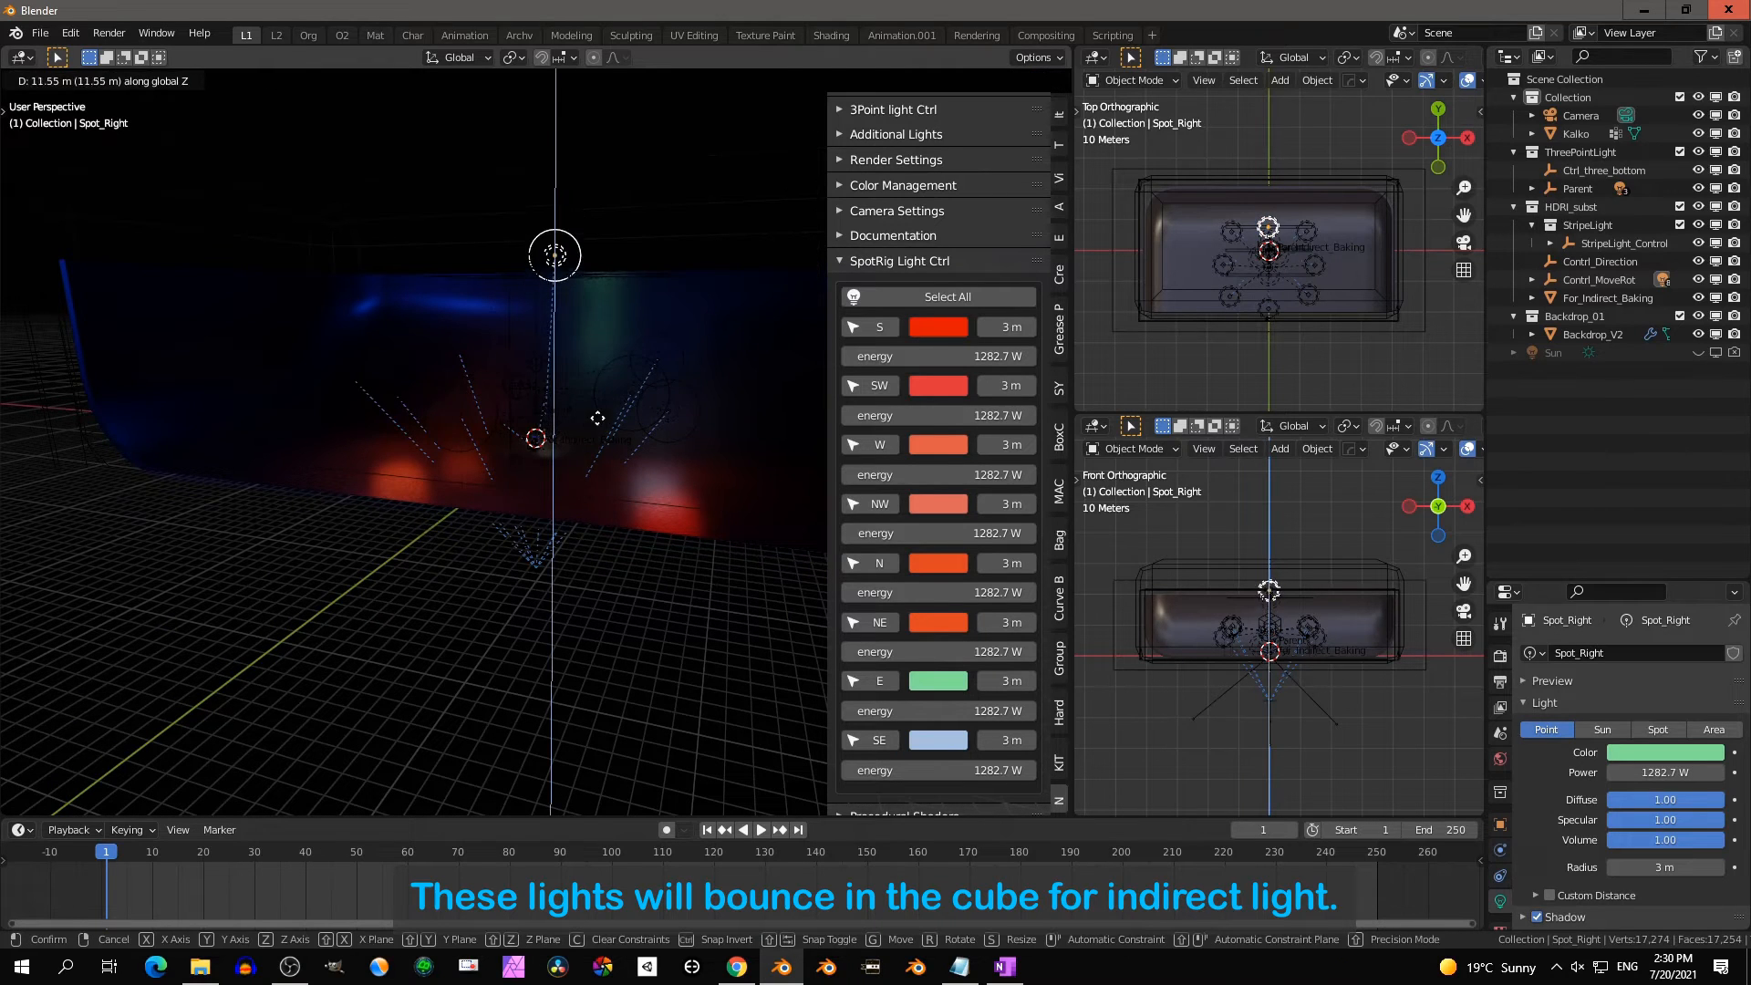
pyautogui.click(641, 461)
# Change the N spot light's colour to yellow, and open the NW and W light colours for editing
pyautogui.click(890, 566)
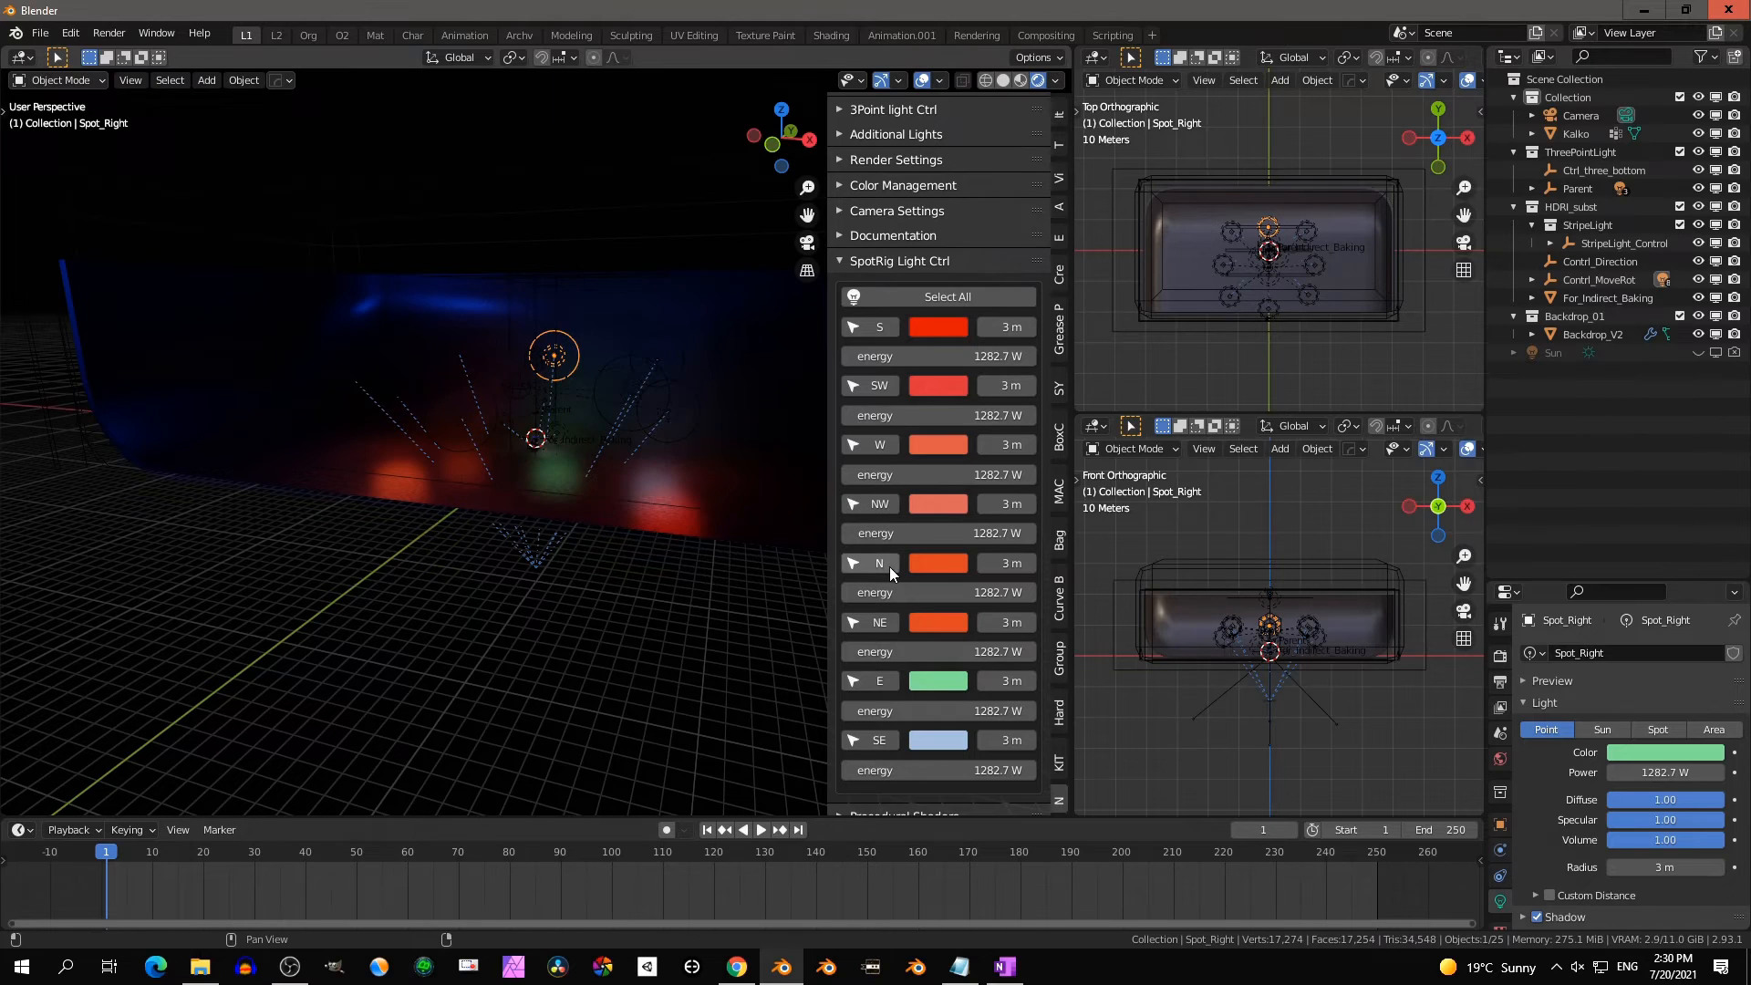
pyautogui.click(654, 513)
pyautogui.press('g')
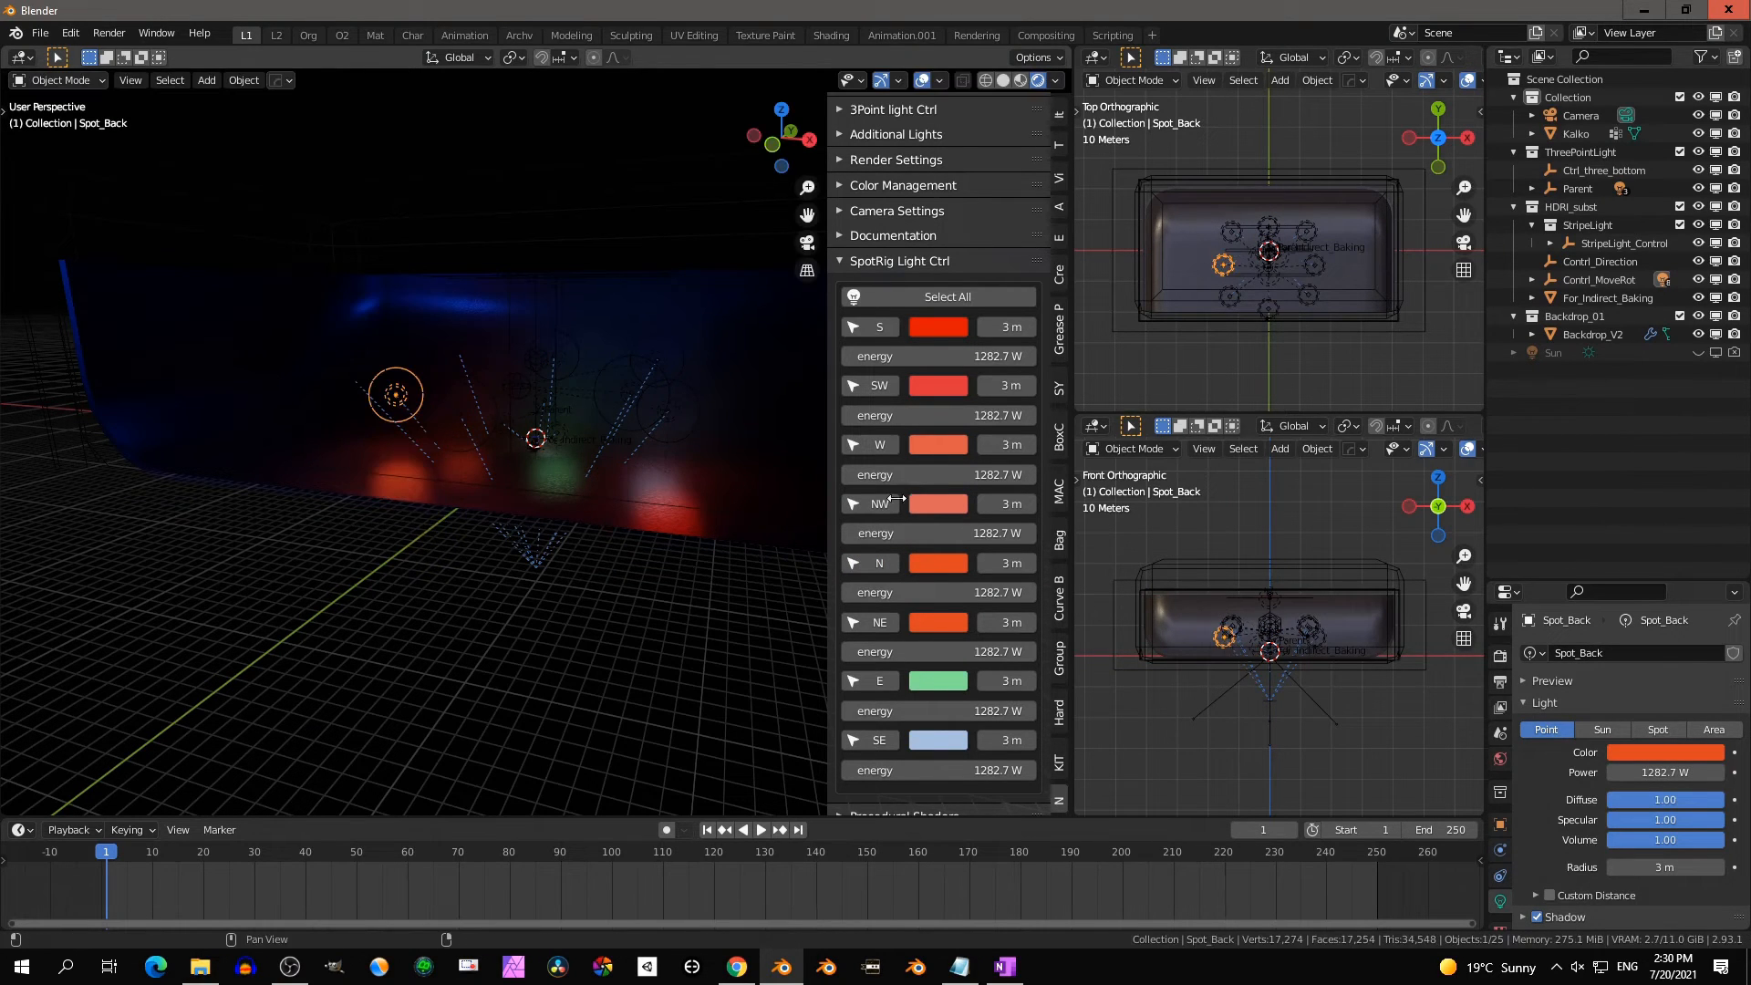
pyautogui.click(935, 558)
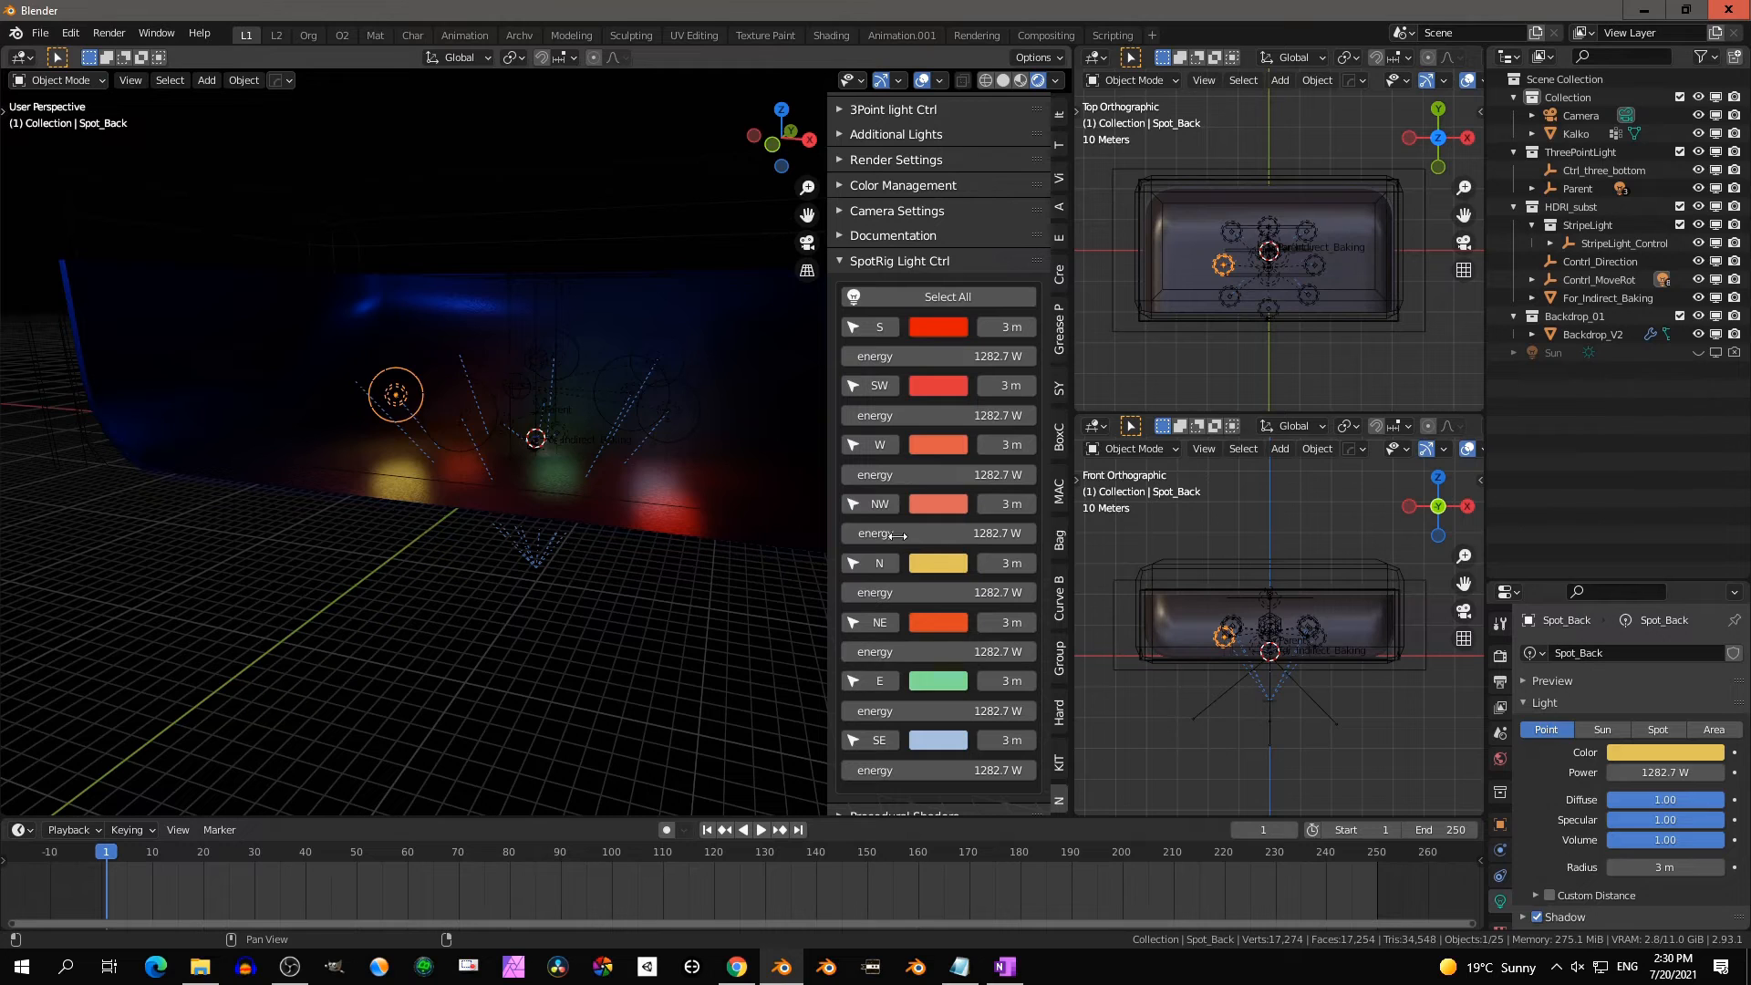
pyautogui.click(936, 503)
pyautogui.click(940, 443)
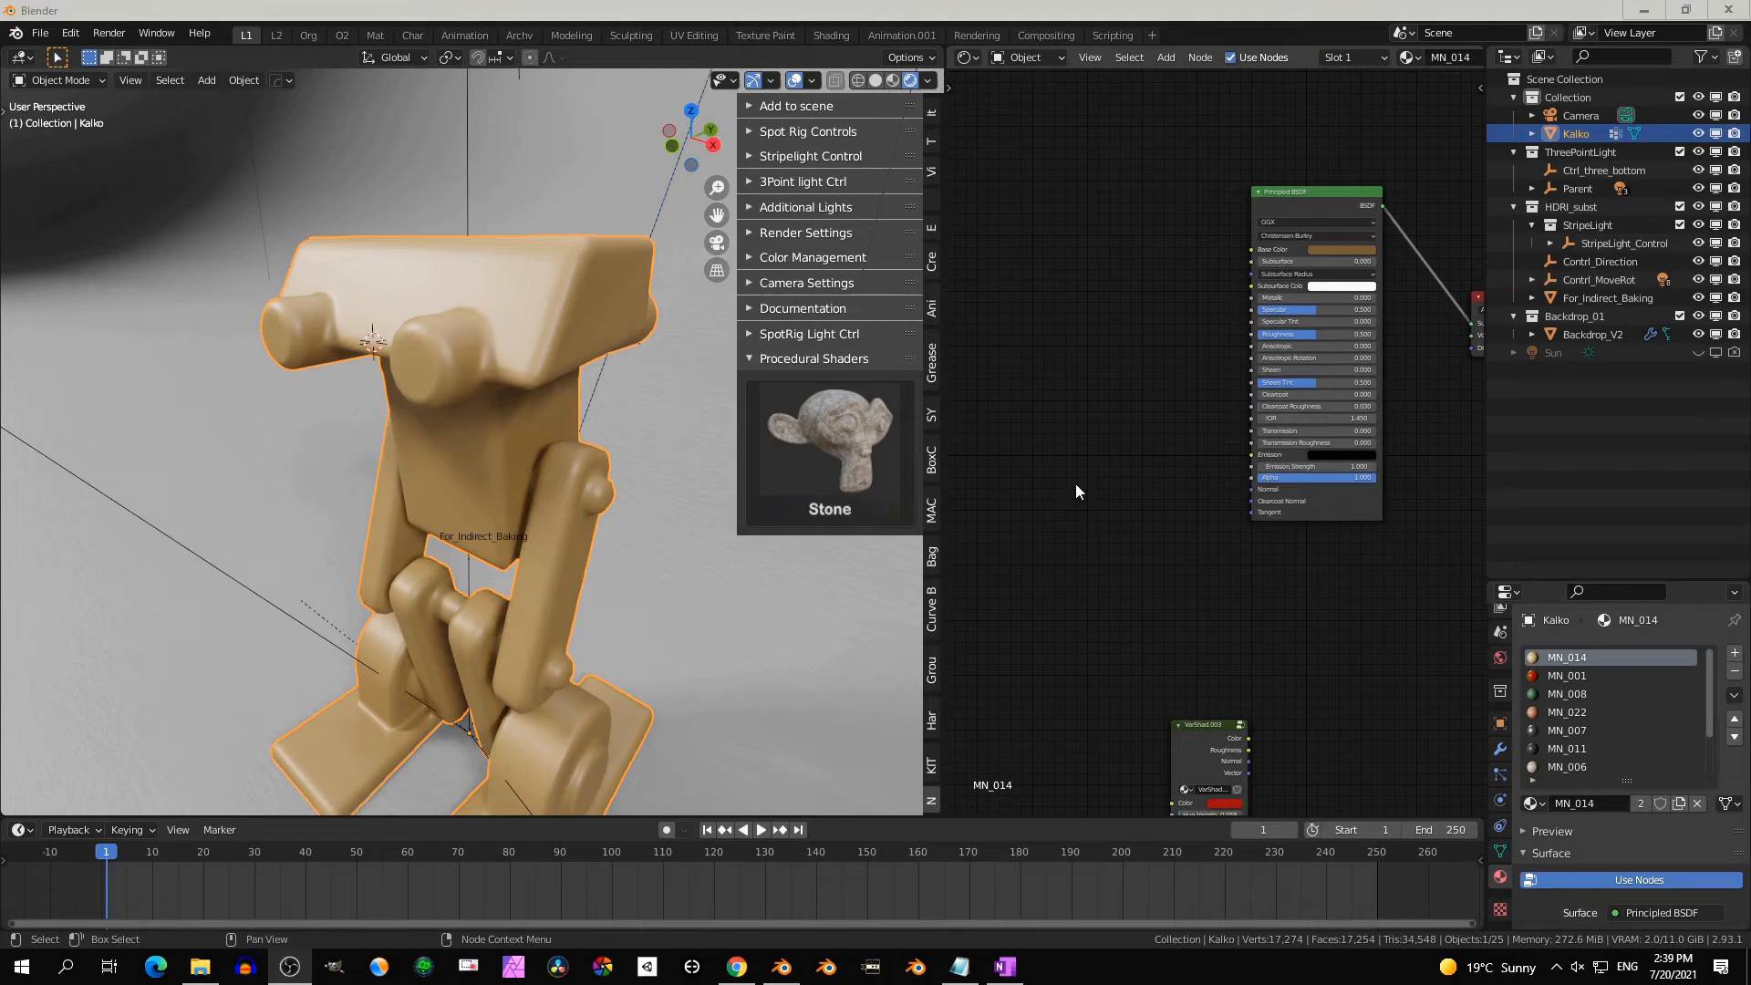
# Feed the Principled BSDF's Base Color from a new MusgraveLines node group with LineThickness set to -0.560
pyautogui.hotkey('shift', 'a')
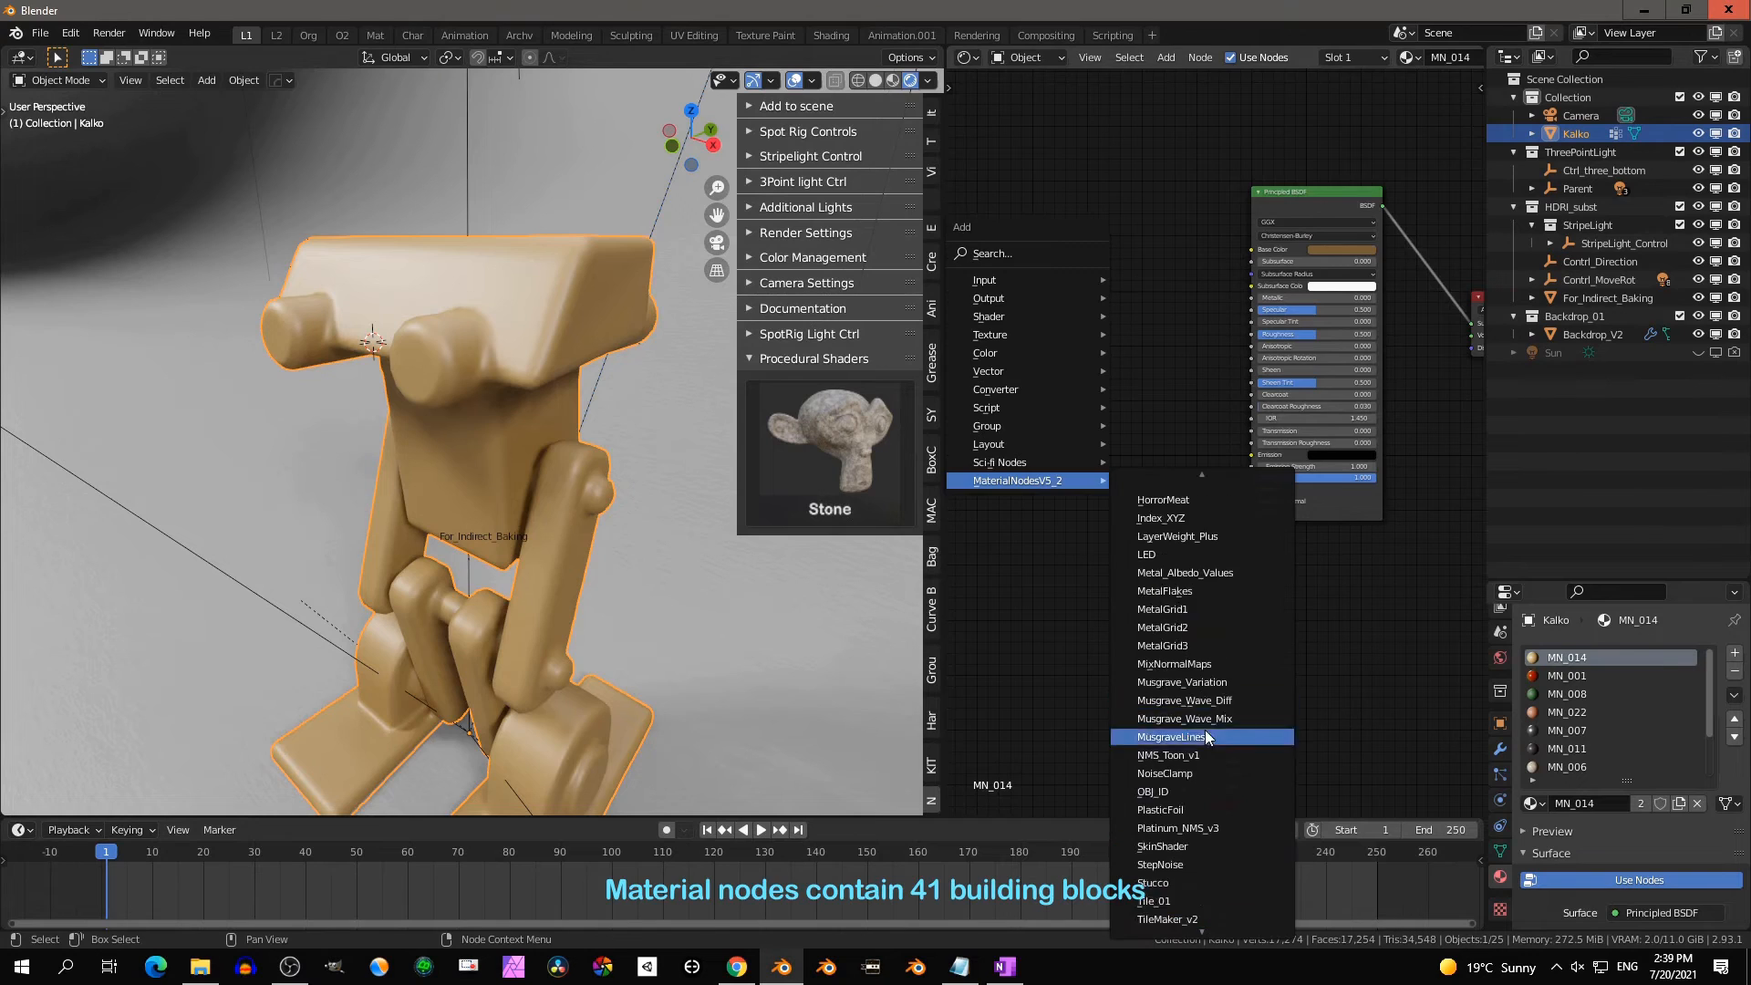
pyautogui.click(1159, 730)
pyautogui.click(1156, 366)
pyautogui.moveTo(1183, 191); pyautogui.dragTo(1199, 163)
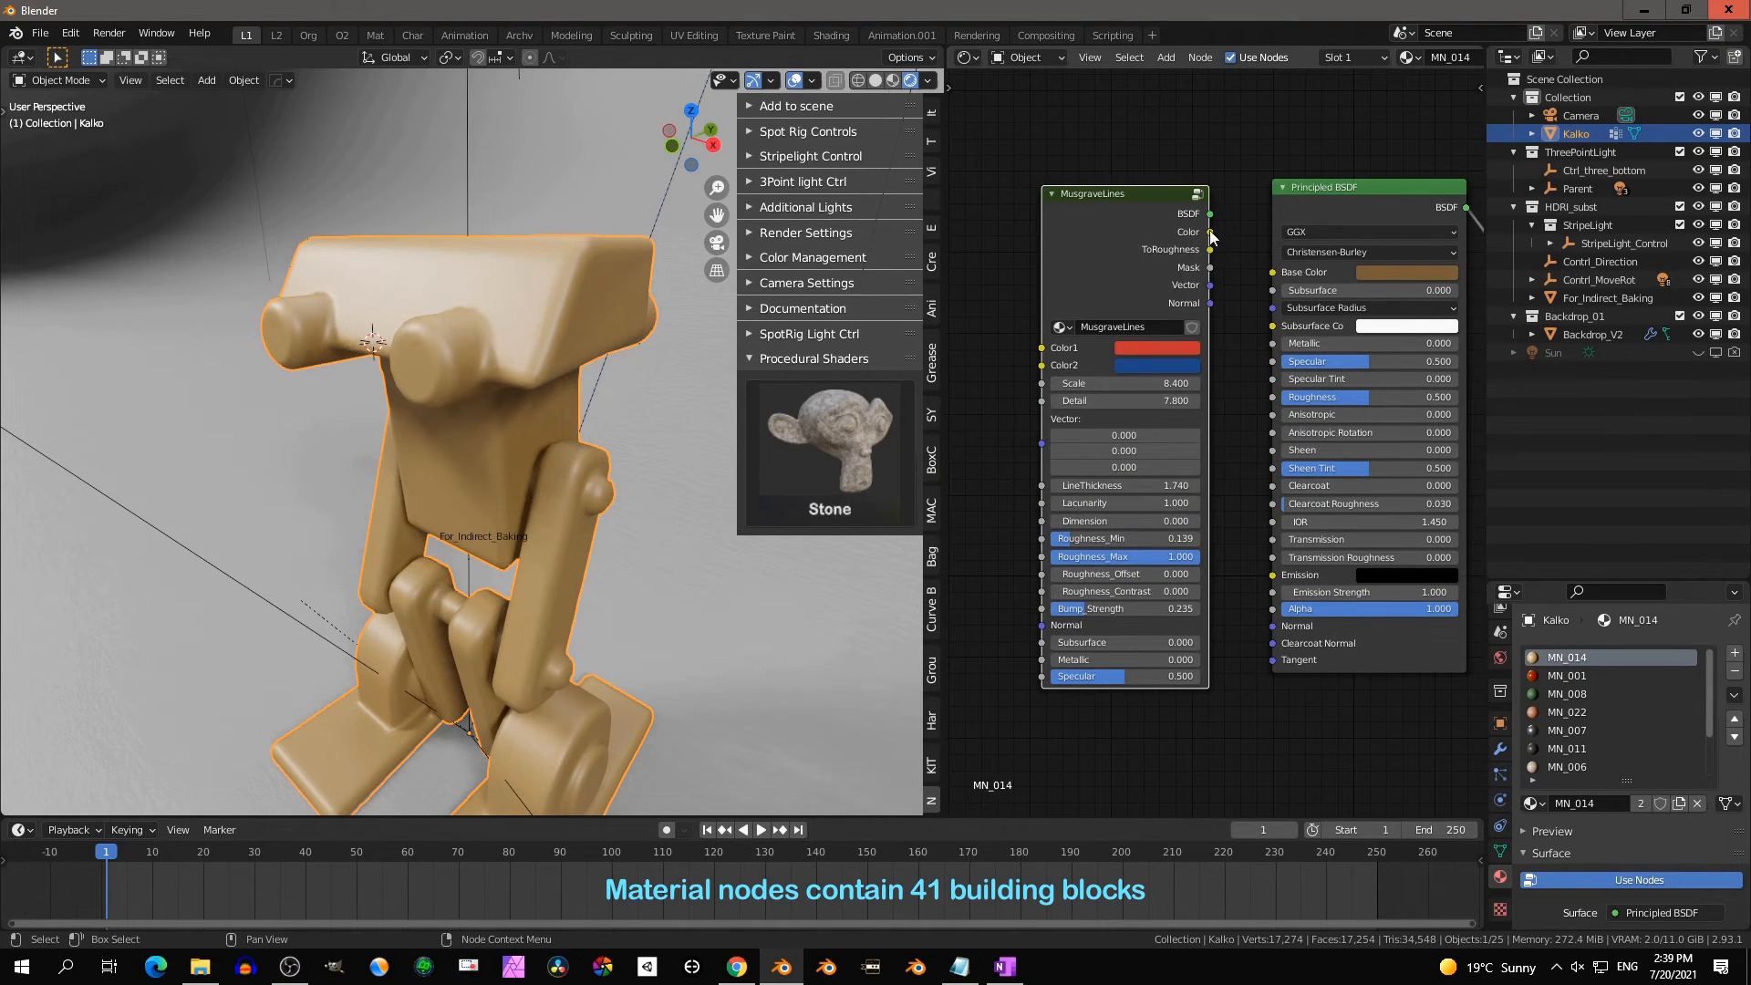
pyautogui.moveTo(1211, 232); pyautogui.dragTo(1273, 271)
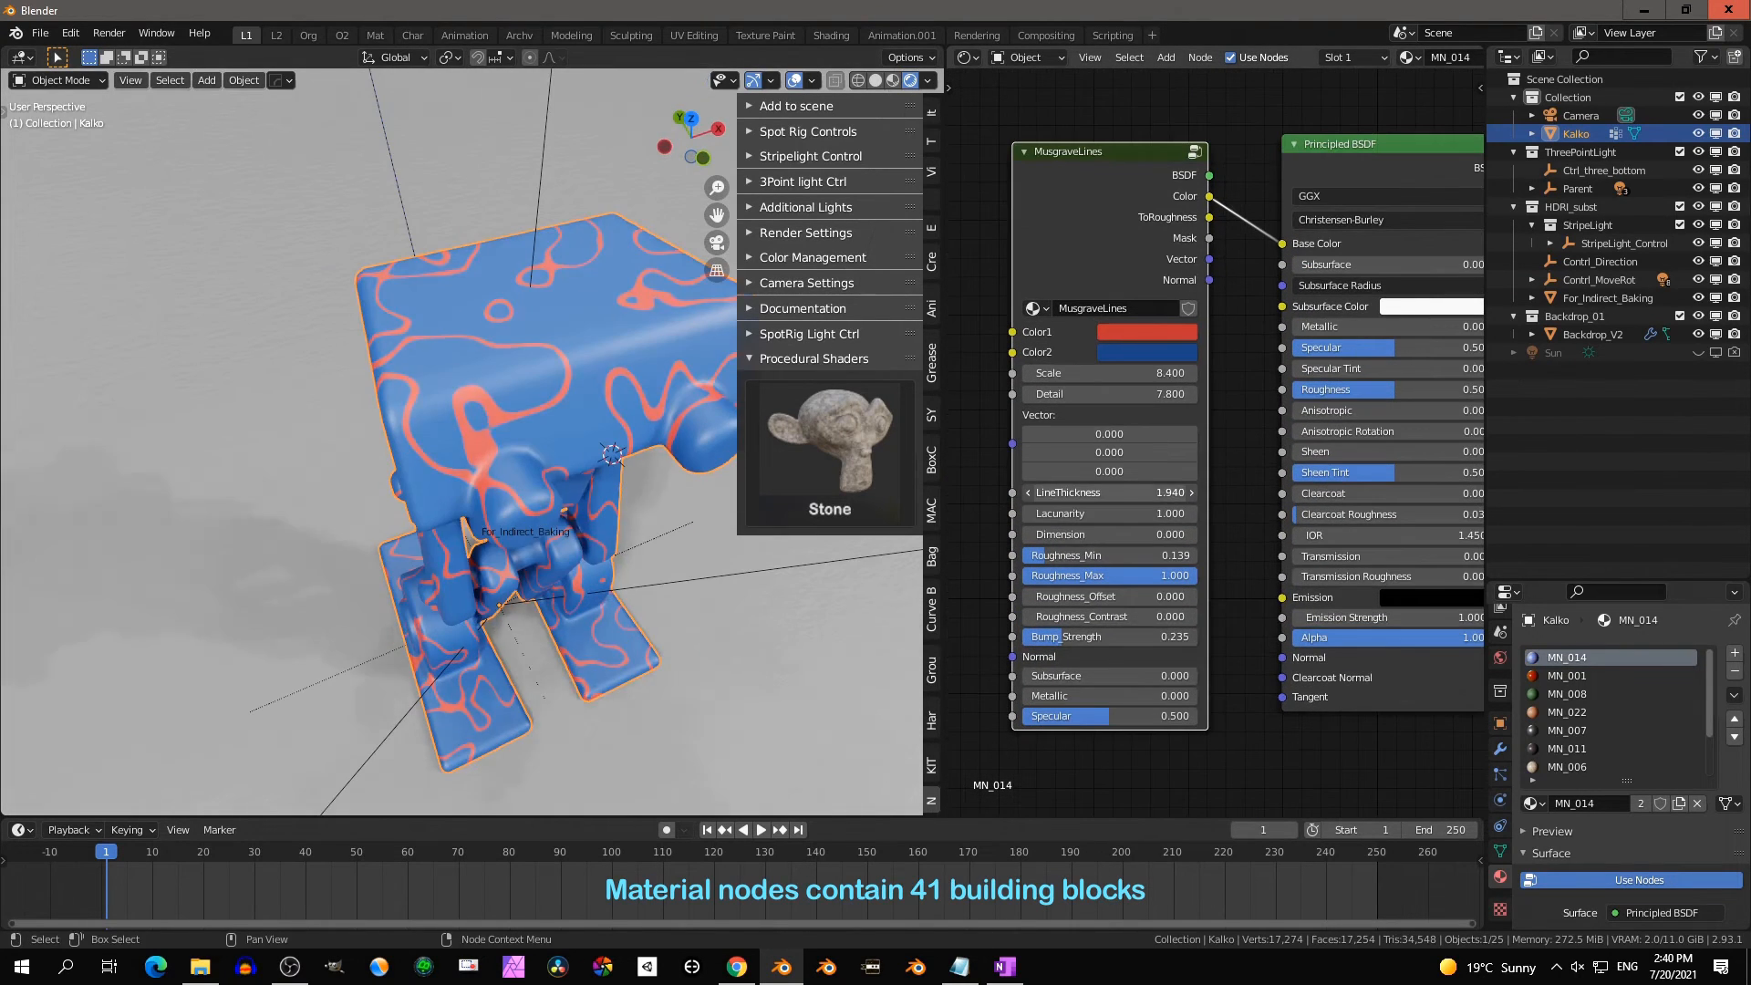
pyautogui.moveTo(1145, 492); pyautogui.dragTo(1099, 493)
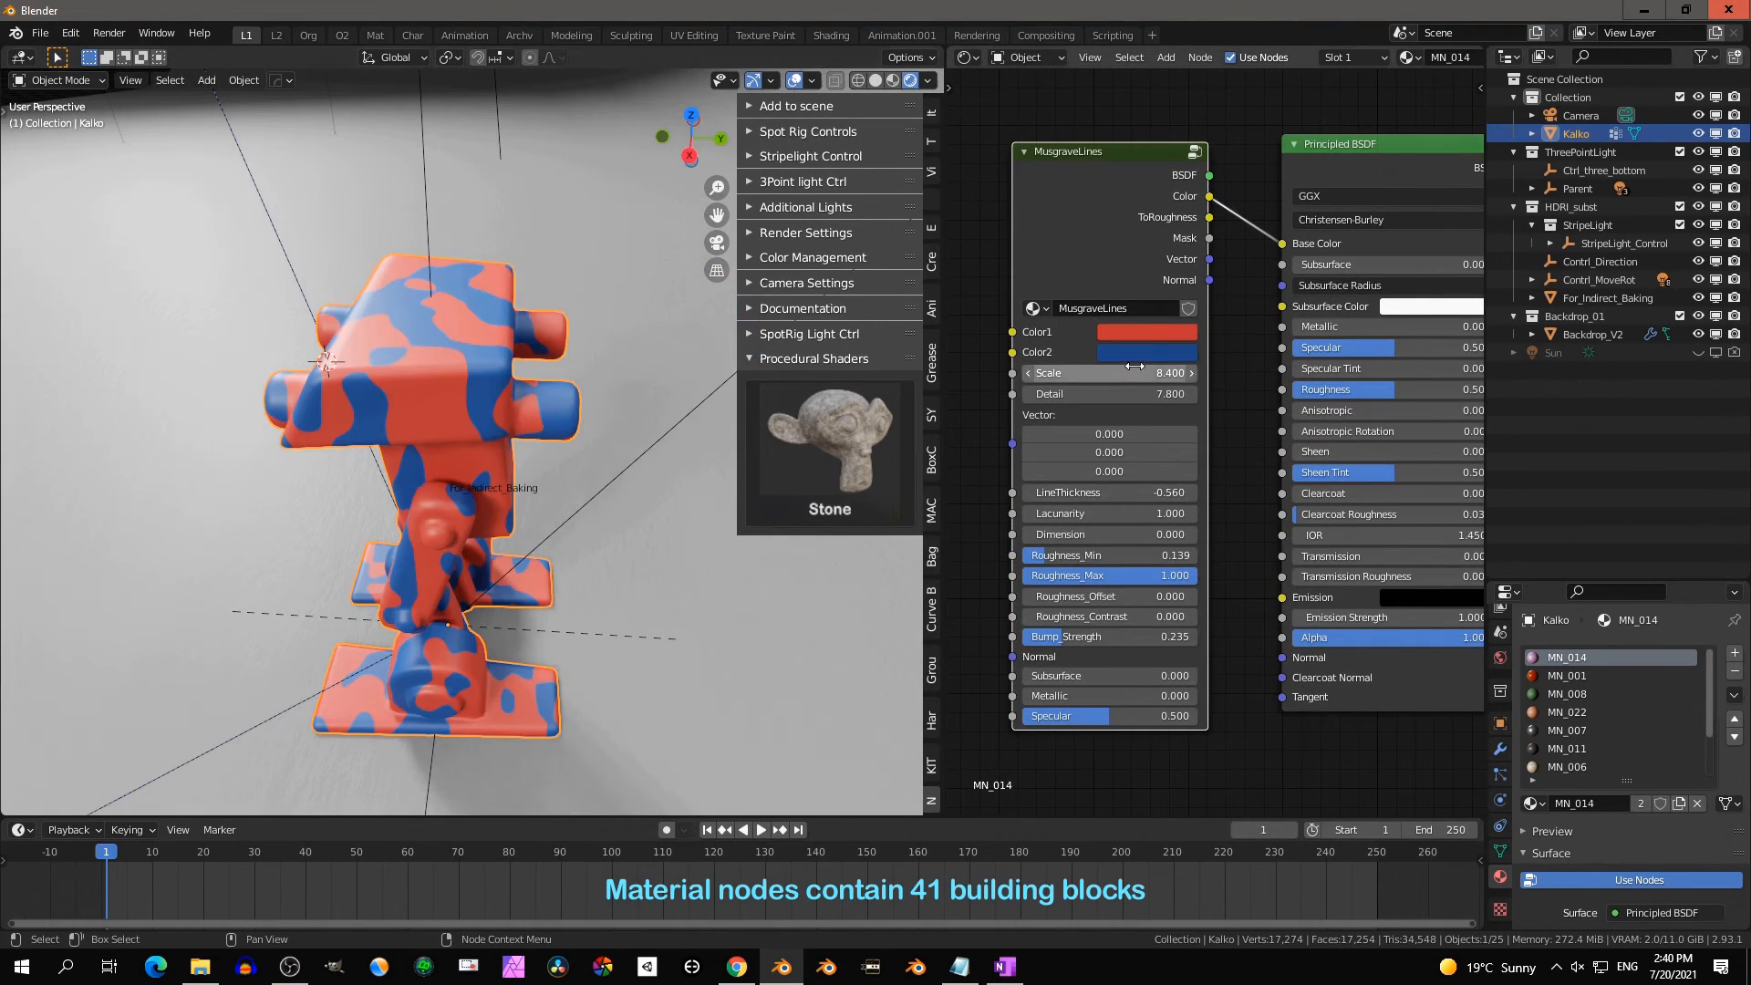
# Add a Musgrave_Wave_Mix node group with a dark brown Col2, and connect its Color to the MusgraveLines Color1 input
pyautogui.hotkey('shift', 'a')
pyautogui.scroll(-5, 1222, 638)
pyautogui.click(1197, 791)
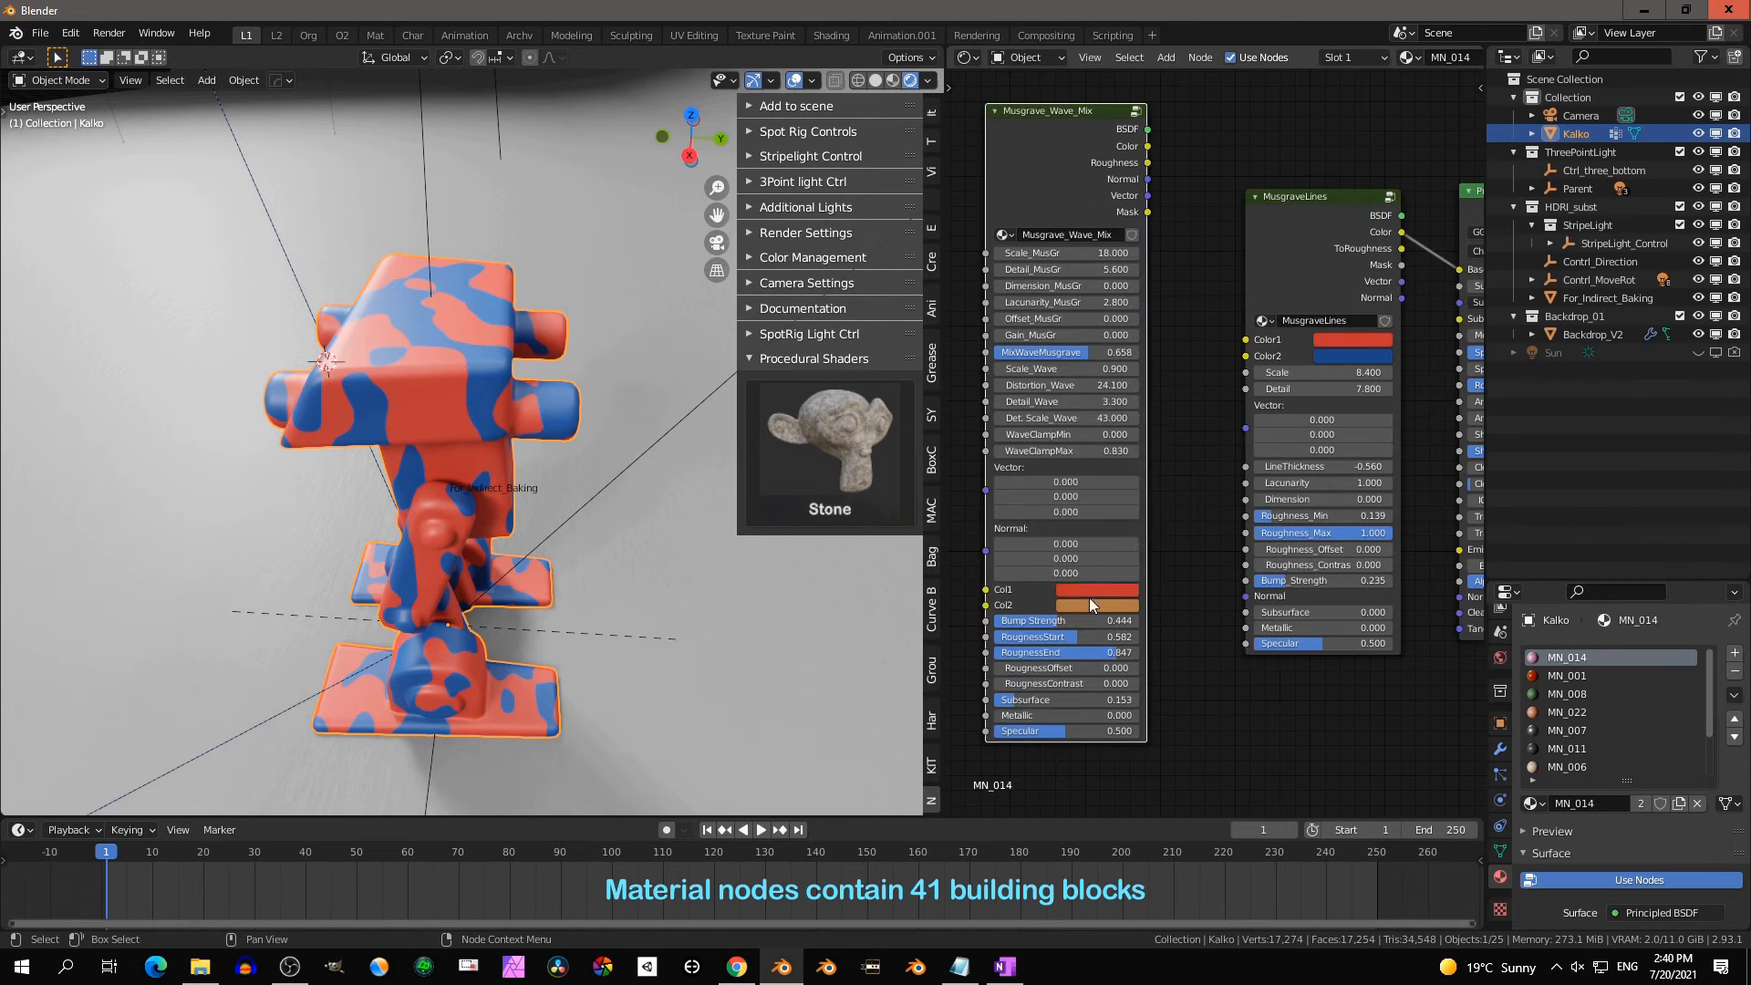
pyautogui.moveTo(1149, 146); pyautogui.dragTo(1246, 340)
pyautogui.moveTo(578, 418); pyautogui.dragTo(490, 429, button='middle')
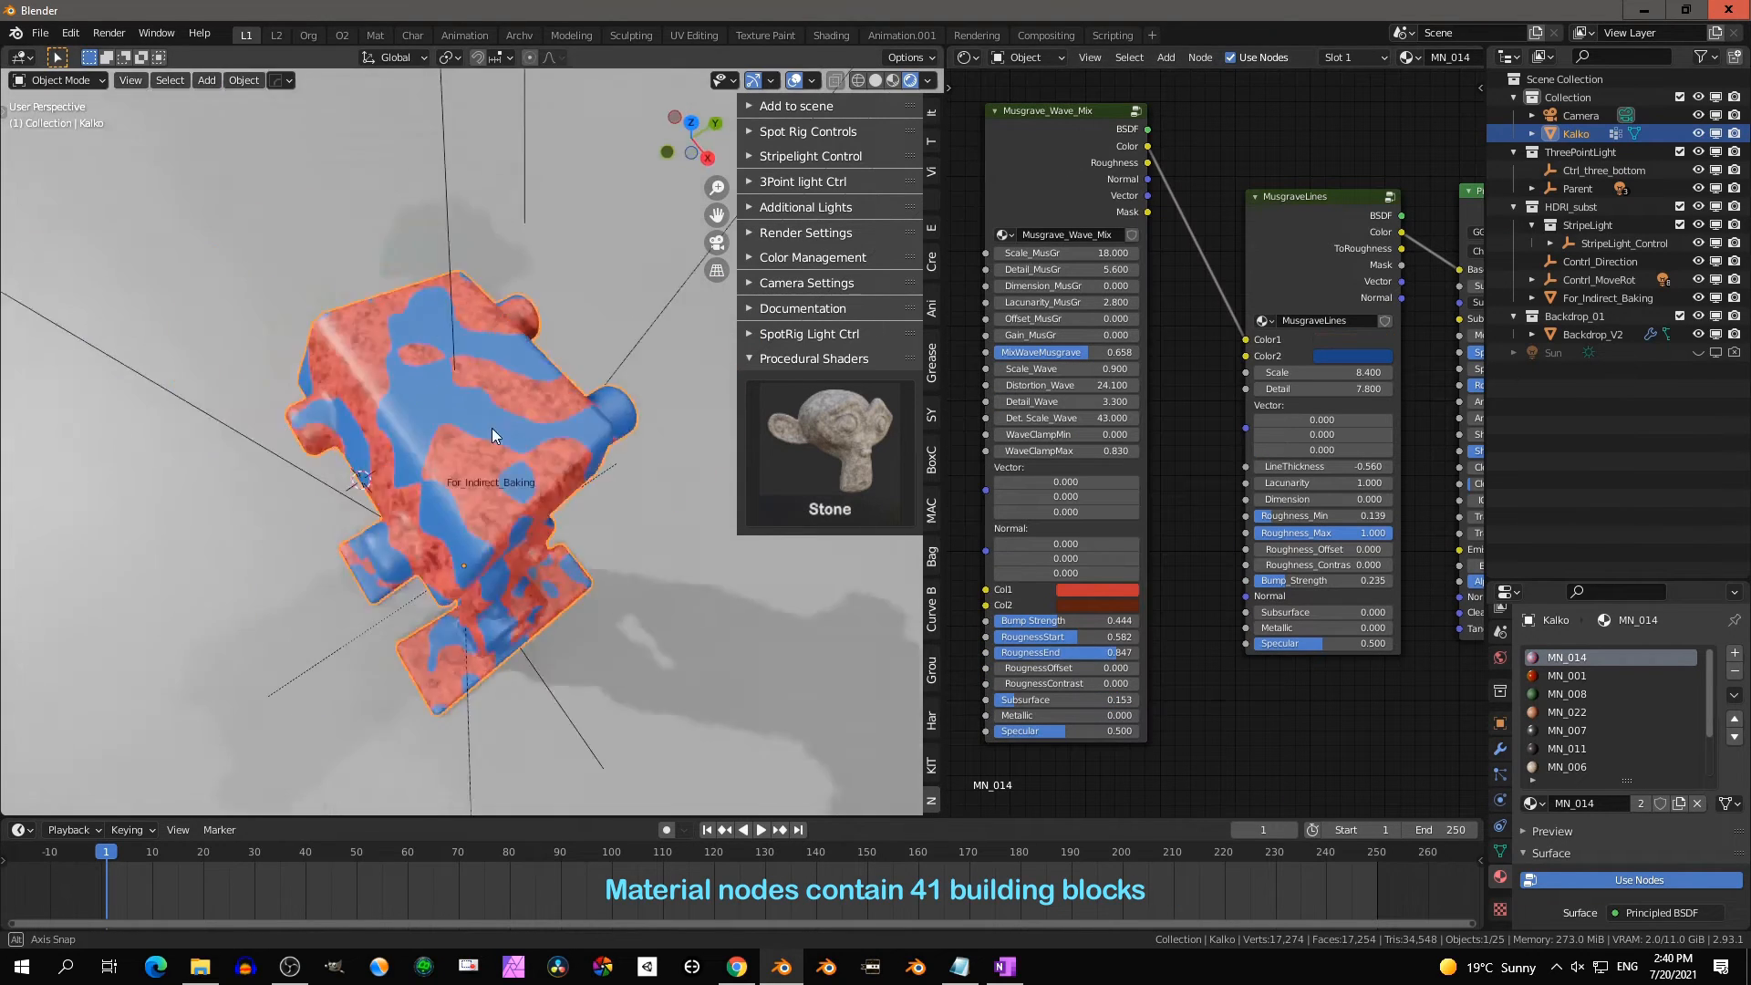
pyautogui.scroll(5, 491, 429)
# Feed the MusgraveLines Color2 input from a blue Voronoi_Wave_Diff node group with Voronoi Scale 179.3 and Wave Scale 12.9
pyautogui.moveTo(1246, 341); pyautogui.dragTo(1247, 356)
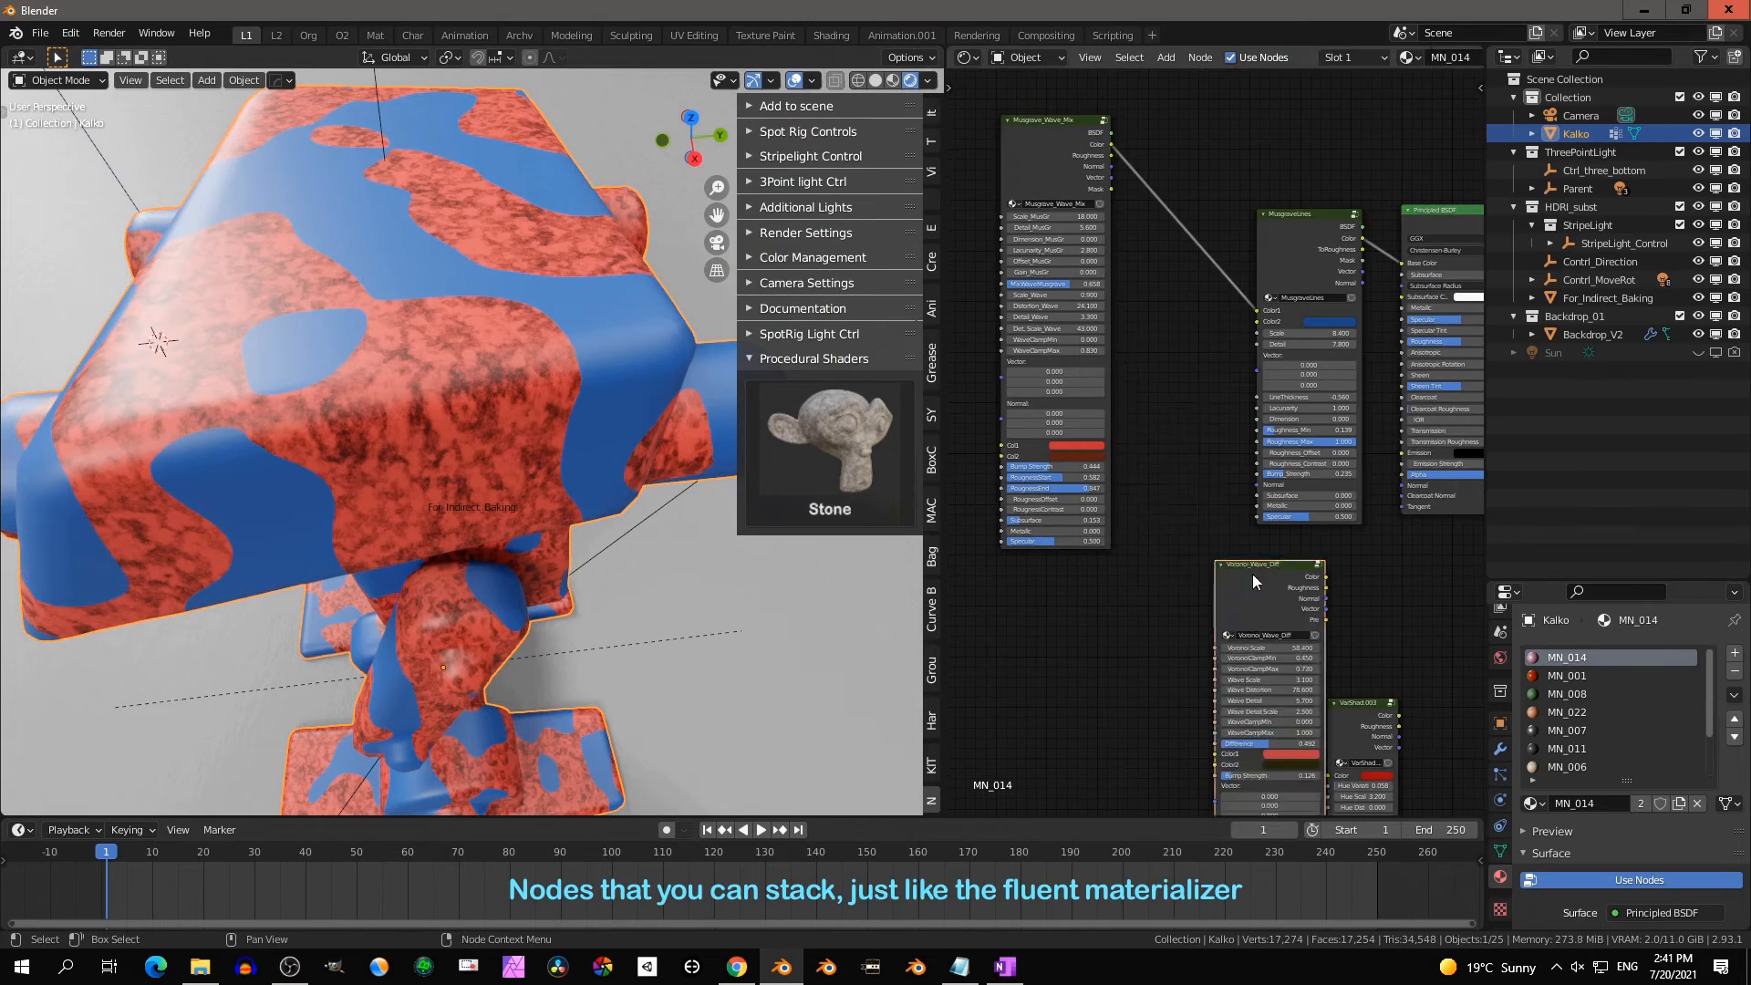
pyautogui.moveTo(1253, 580); pyautogui.dragTo(1110, 359)
pyautogui.scroll(2, 1154, 449)
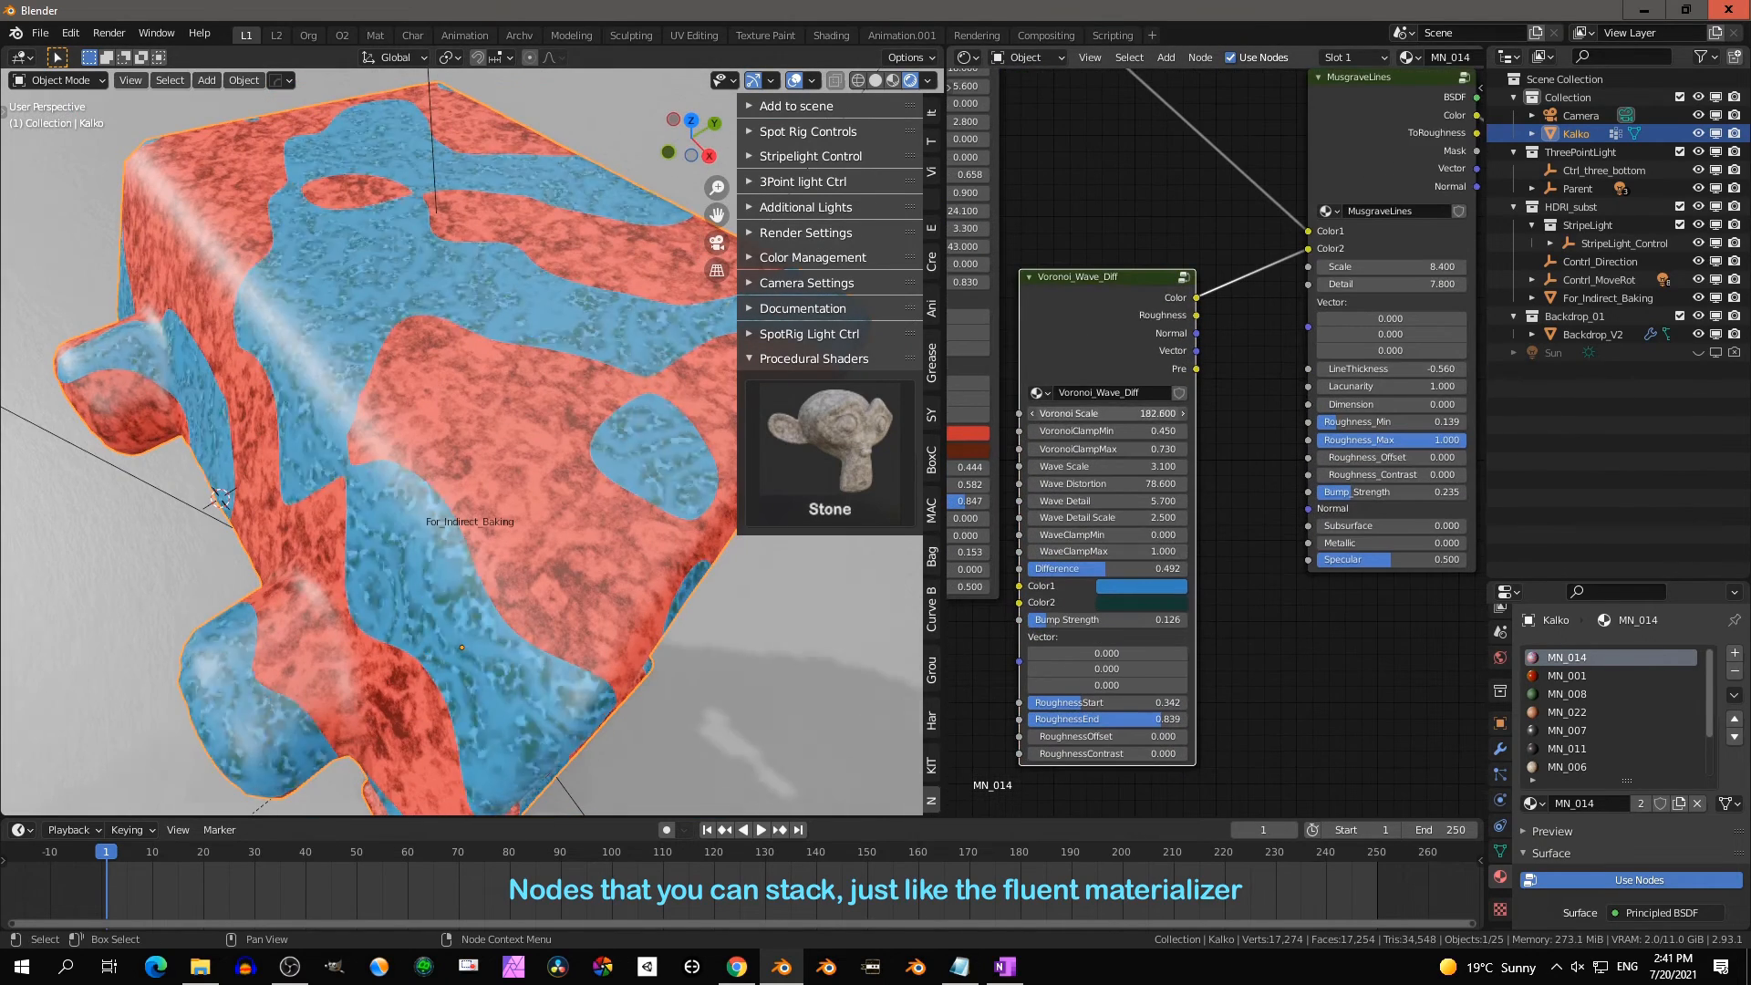
pyautogui.moveTo(1107, 414); pyautogui.dragTo(1078, 413)
pyautogui.moveTo(1107, 466); pyautogui.dragTo(1219, 466)
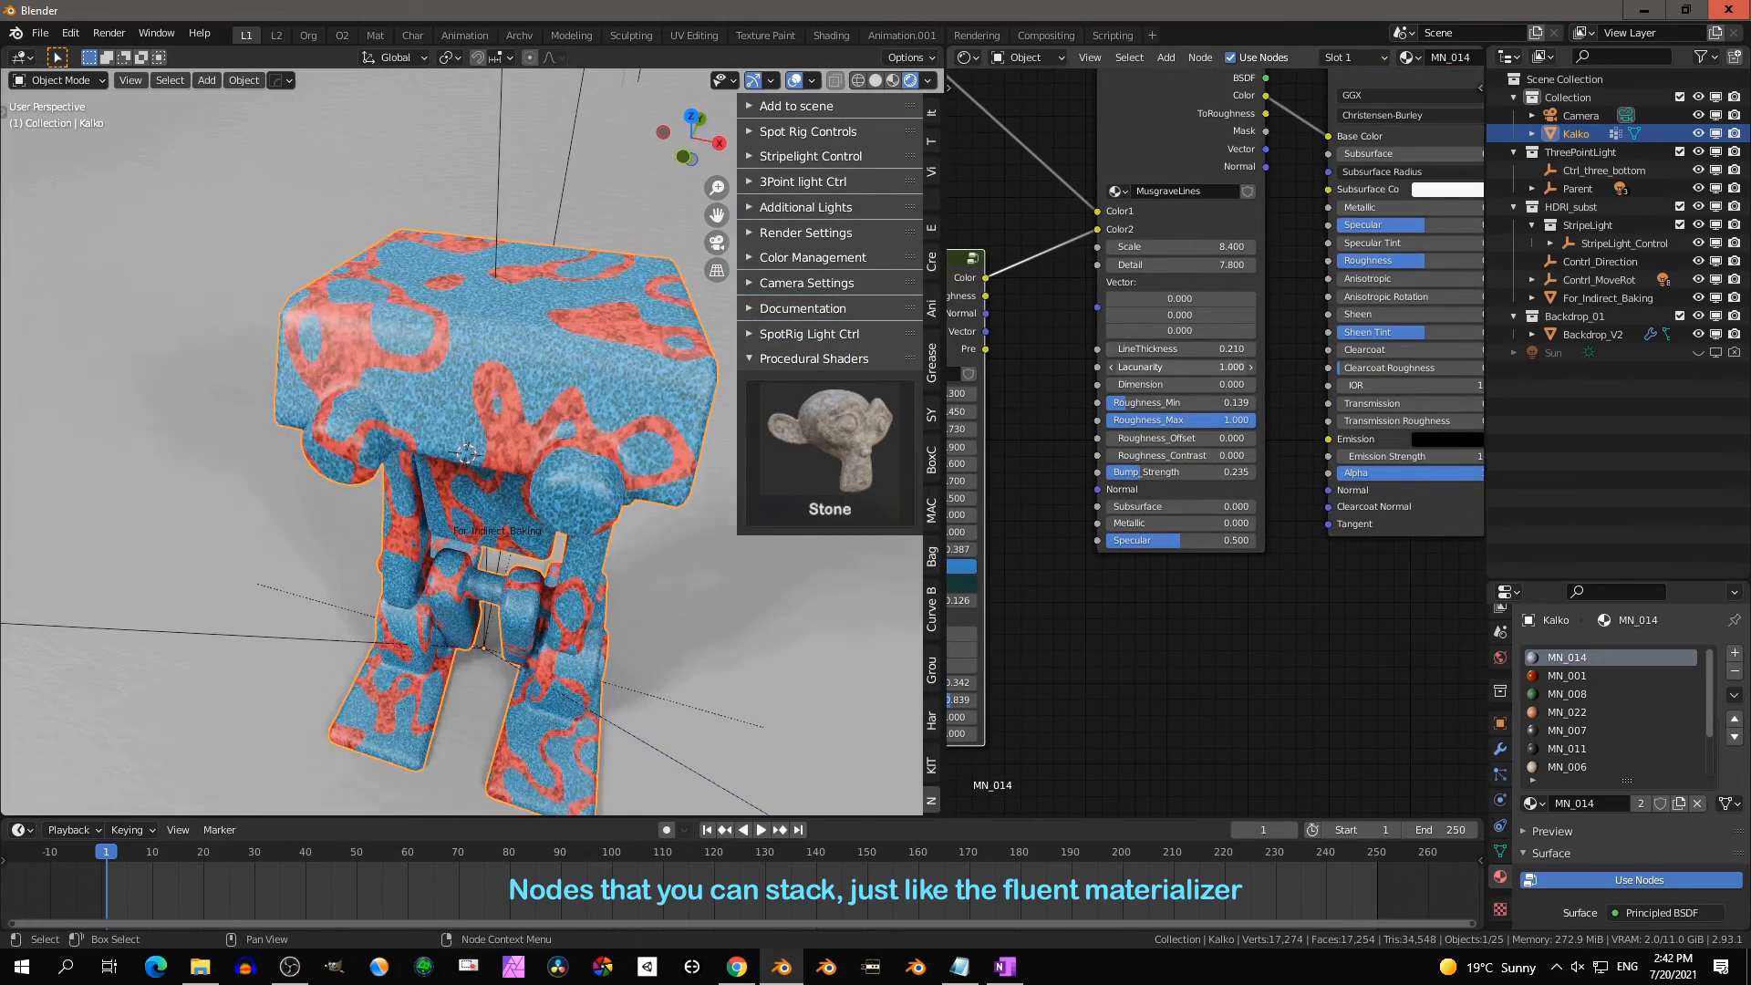
# Set the MusgraveLines Lacunarity to 2.4, and shift the pattern nodes to make room before the Principled BSDF
pyautogui.moveTo(1182, 367); pyautogui.dragTo(1222, 367)
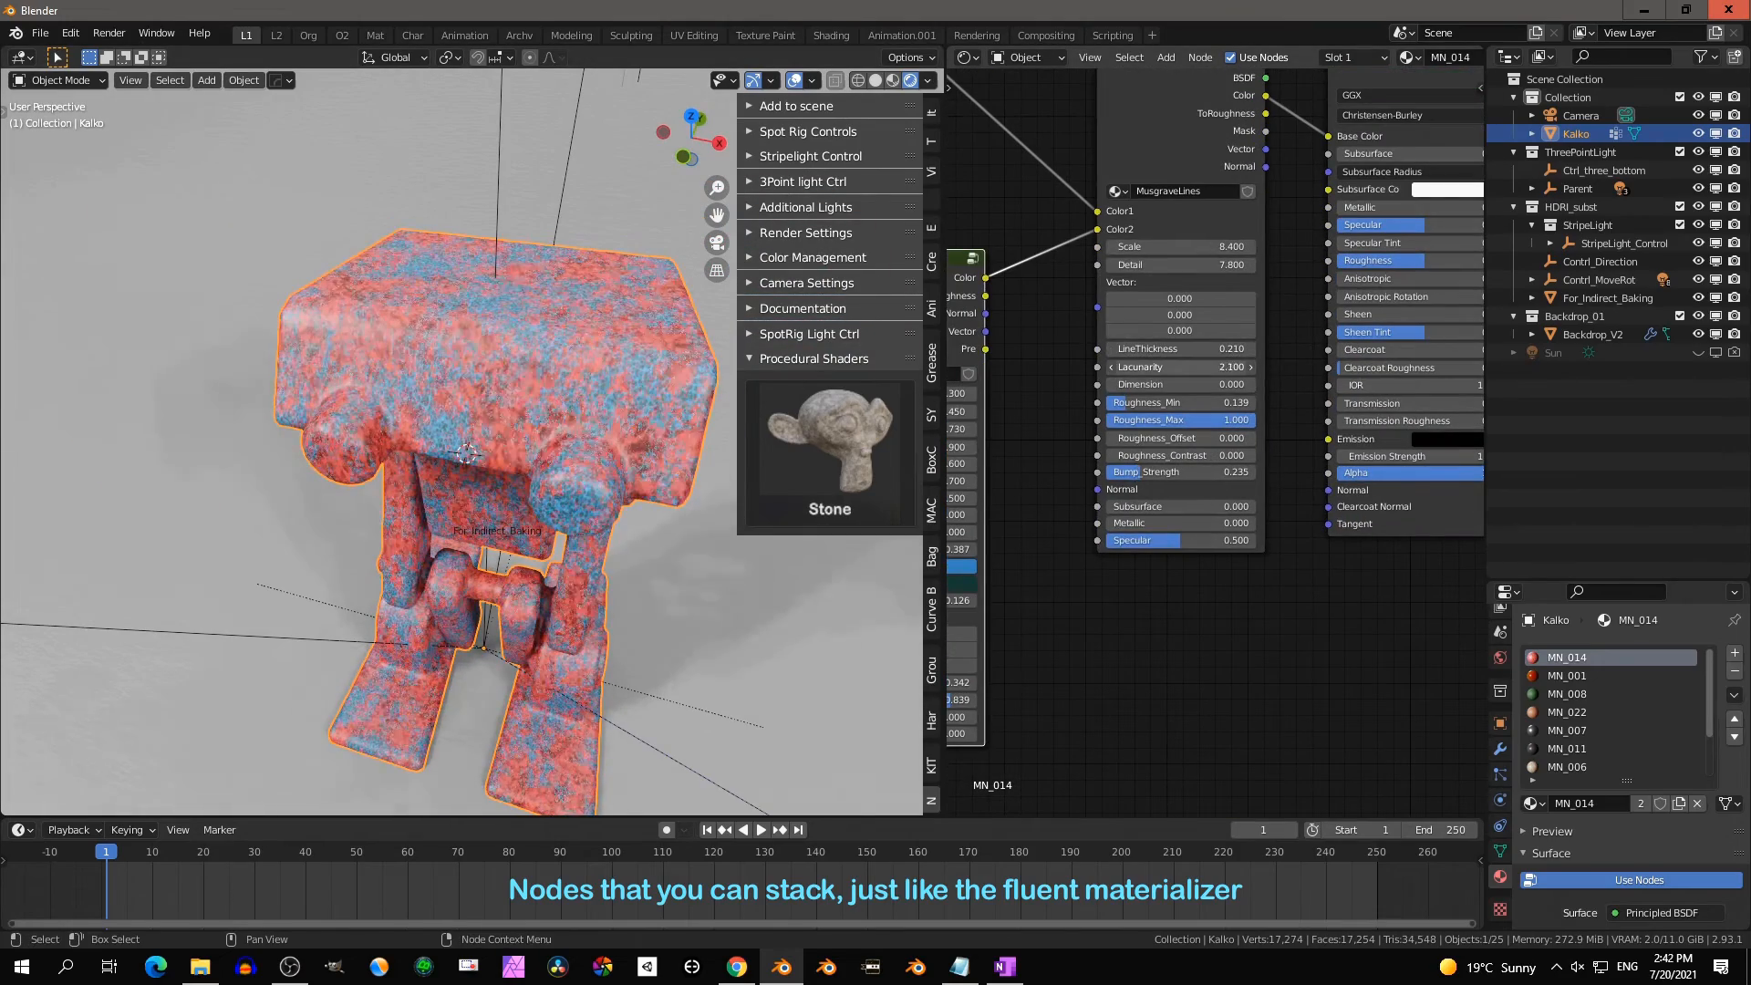
pyautogui.scroll(-12, 1185, 330)
pyautogui.moveTo(1149, 301); pyautogui.dragTo(1246, 292, button='middle')
pyautogui.moveTo(1304, 228); pyautogui.dragTo(1113, 511)
pyautogui.moveTo(1255, 260); pyautogui.dragTo(1101, 247)
# Insert a VarShad.004 node group between MusgraveLines and the Principled BSDF, and connect its Normal and Roughness outputs to the shader
pyautogui.hotkey('shift', 'a')
pyautogui.moveTo(1063, 742)
pyautogui.click(1193, 706)
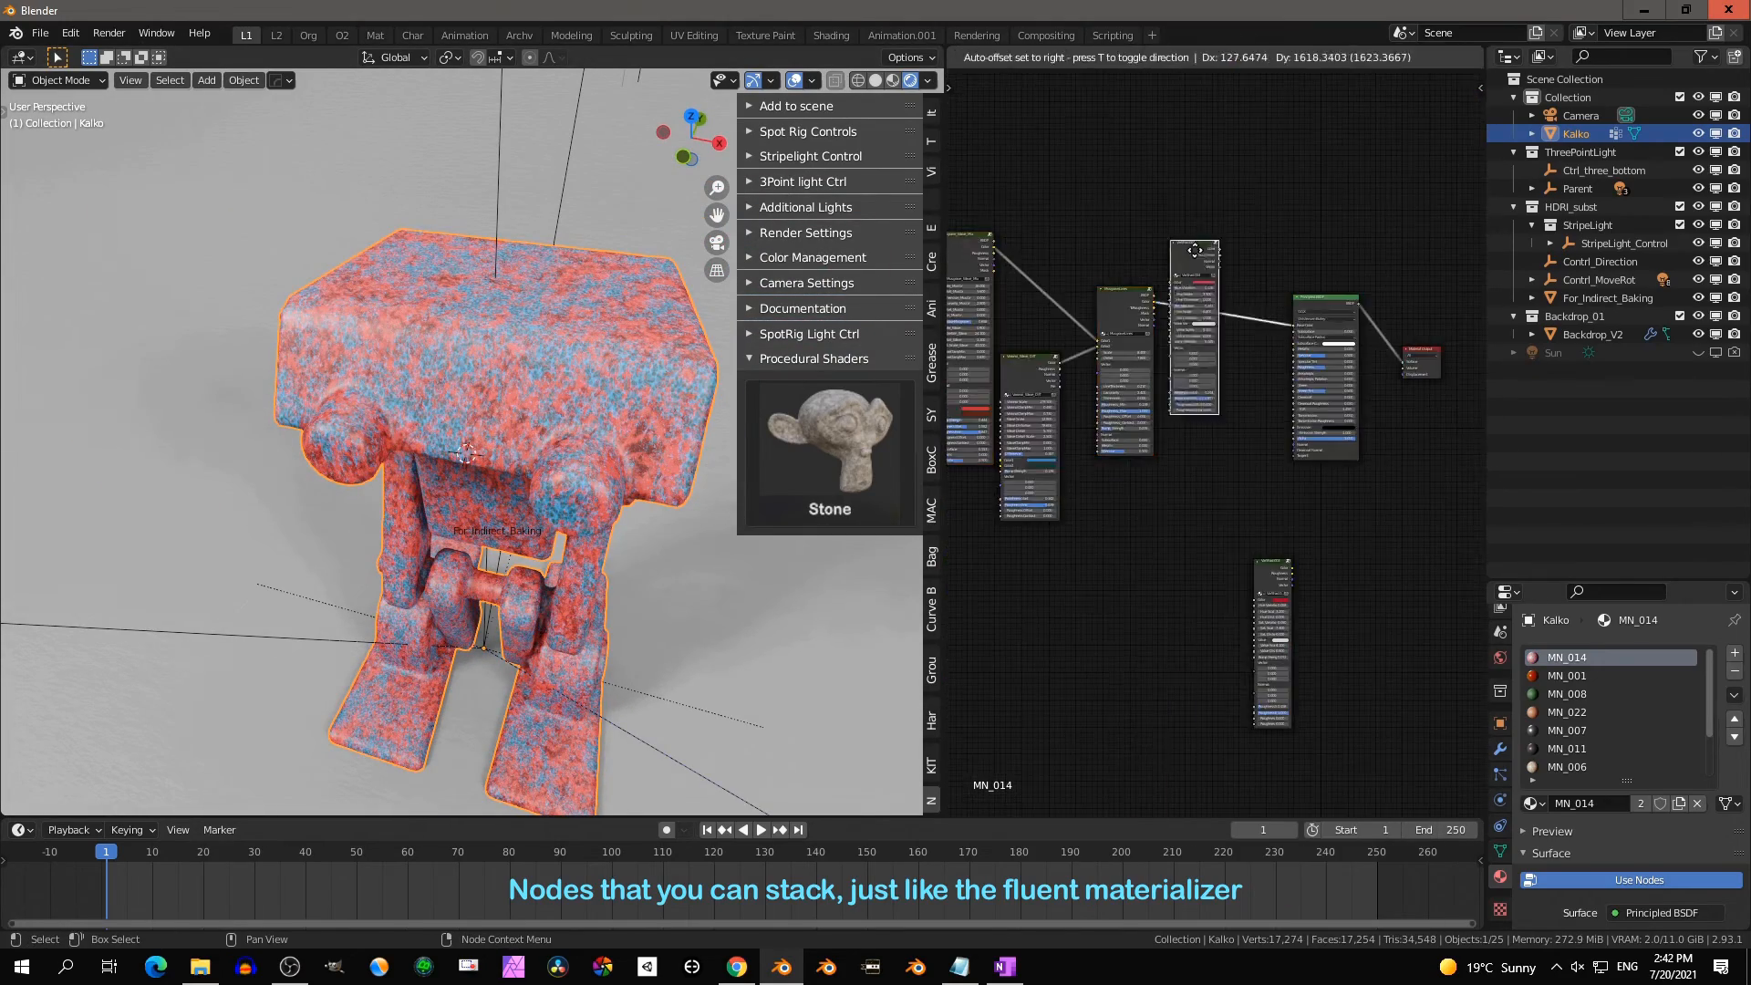
pyautogui.click(1182, 201)
pyautogui.scroll(8, 1208, 419)
pyautogui.moveTo(1191, 336); pyautogui.dragTo(1061, 597, button='middle')
pyautogui.scroll(4, 1062, 598)
pyautogui.moveTo(1131, 170); pyautogui.dragTo(1304, 757)
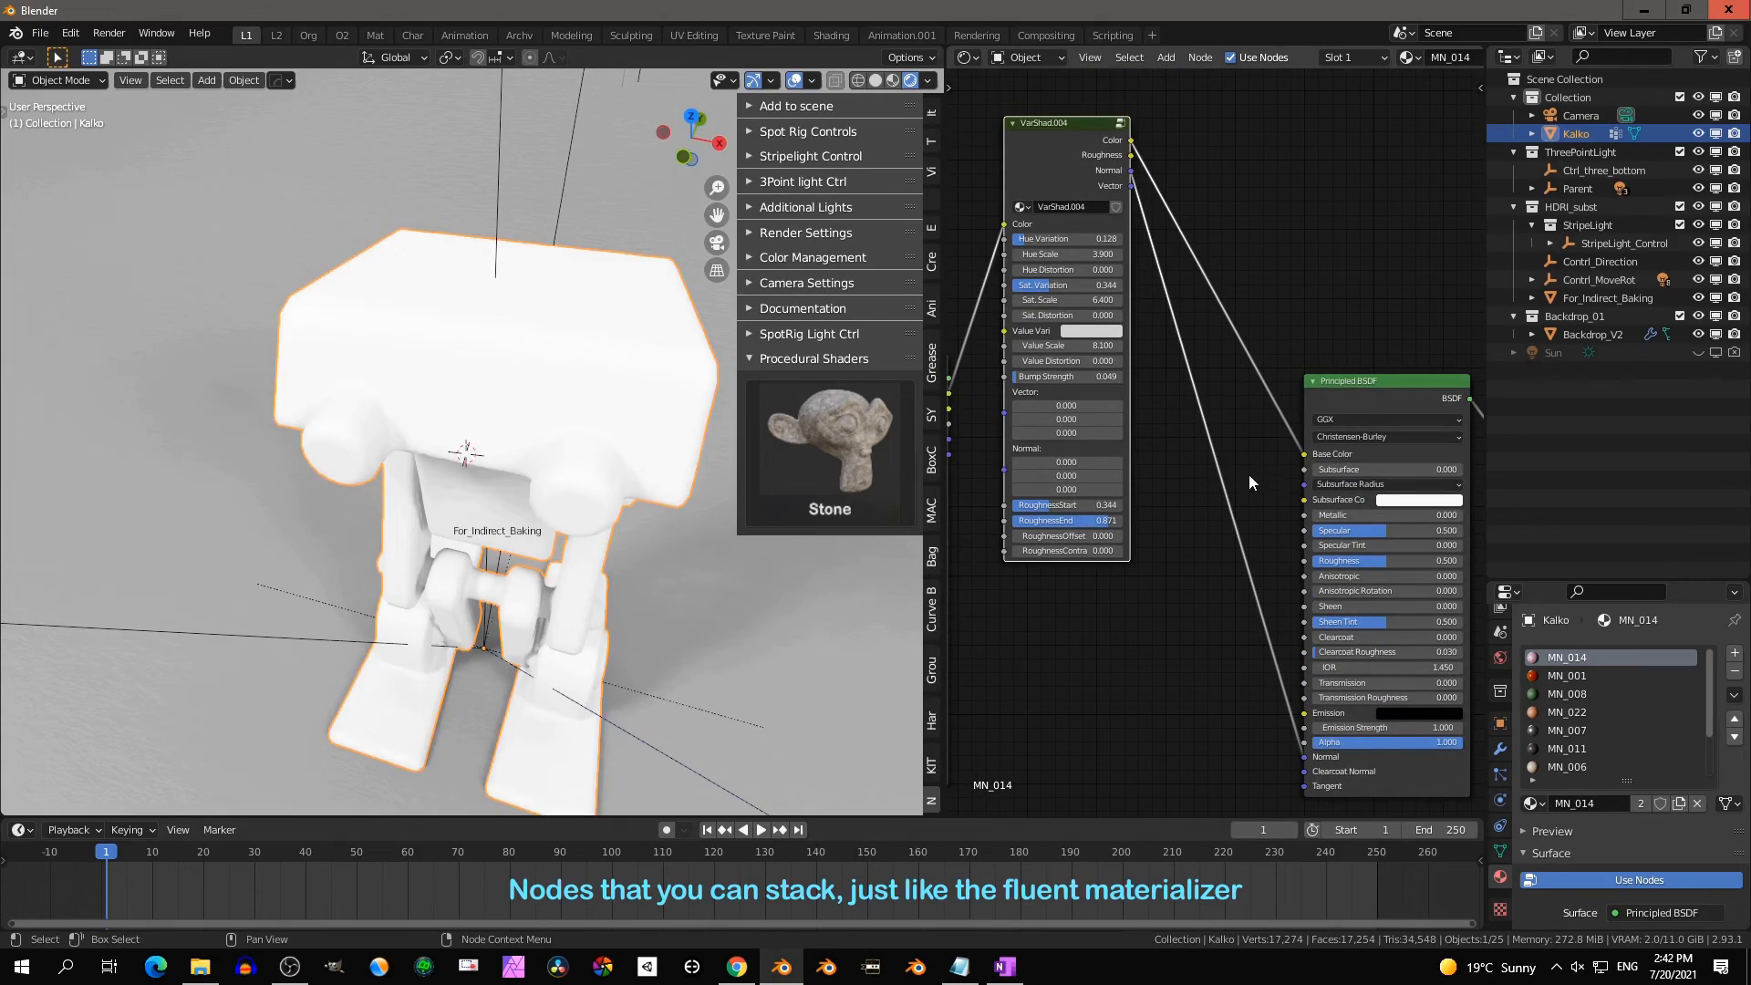
pyautogui.moveTo(1131, 155); pyautogui.dragTo(1305, 561)
# Set the VarShad.004 Bump Strength to 0.055 and Value Scale to about 10.2, with a darker grey value variation colour
pyautogui.scroll(3, 553, 308)
pyautogui.moveTo(553, 308); pyautogui.dragTo(565, 419, button='middle')
pyautogui.scroll(1, 1067, 377)
pyautogui.moveTo(1055, 373); pyautogui.dragTo(1061, 372)
pyautogui.moveTo(621, 383); pyautogui.dragTo(410, 402, button='middle')
pyautogui.click(1090, 322)
pyautogui.moveTo(538, 437); pyautogui.dragTo(613, 303, button='middle')
pyautogui.scroll(-4, 598, 315)
pyautogui.scroll(1, 1041, 332)
pyautogui.moveTo(1041, 332); pyautogui.dragTo(1060, 332)
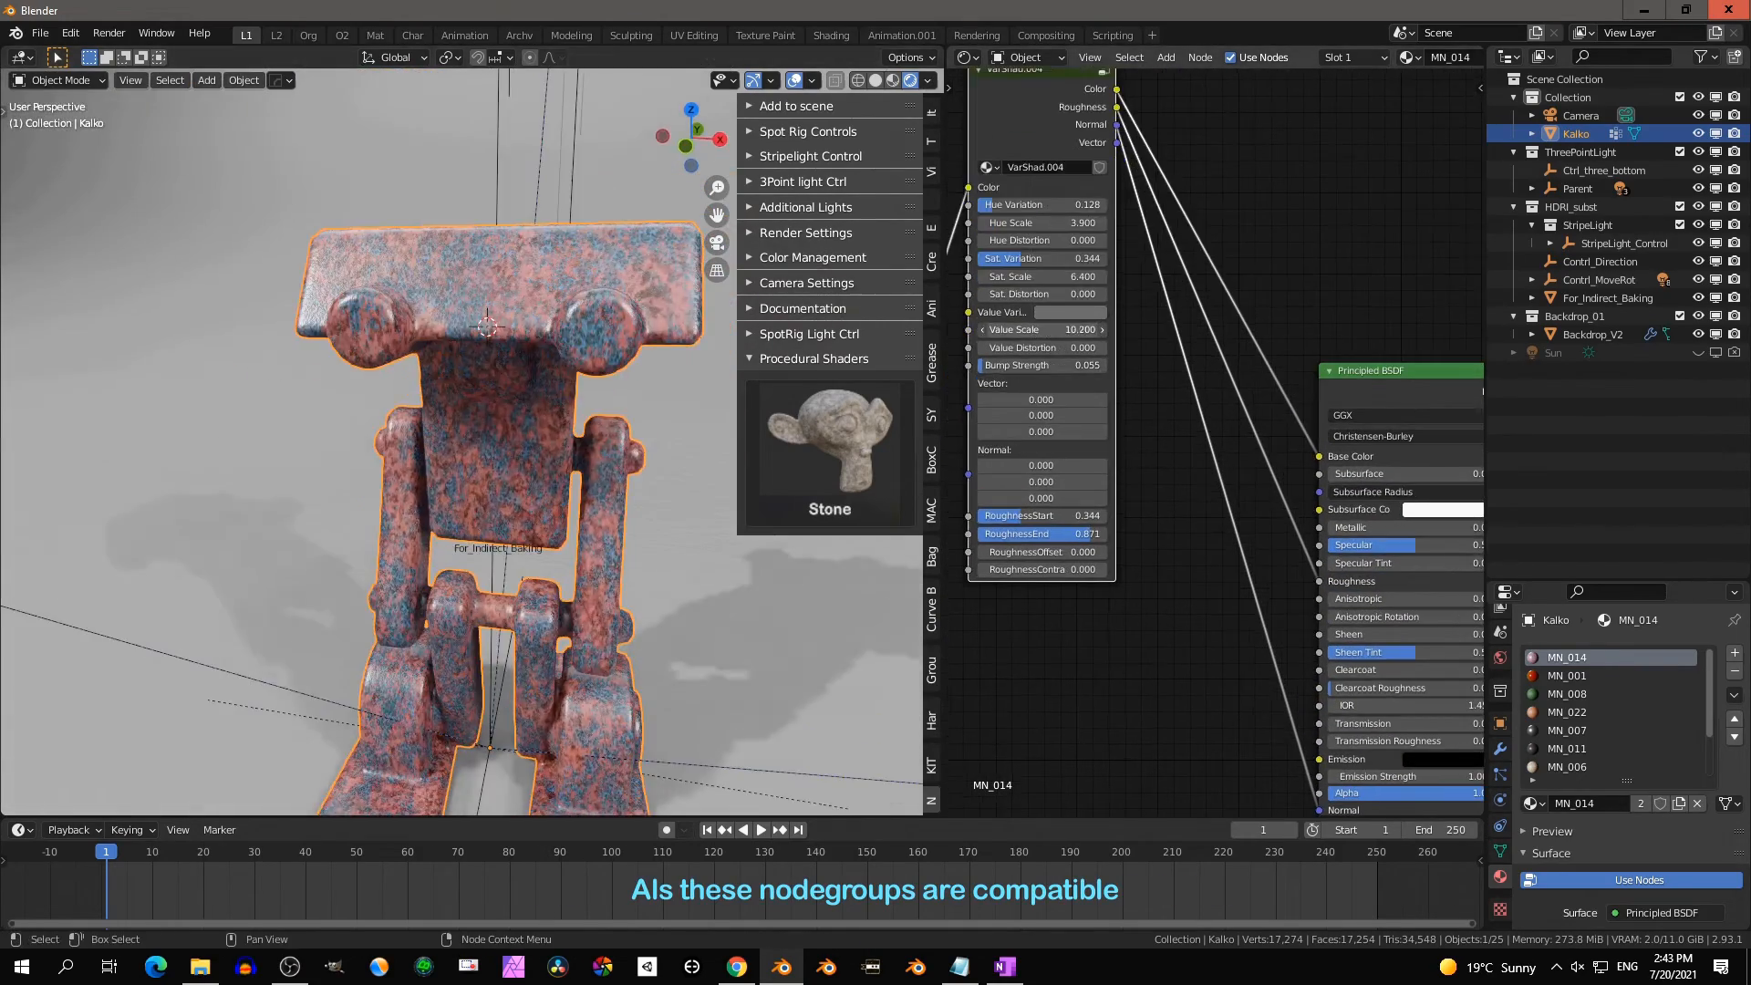
# Darken the Musgrave_Wave_Mix Col1 to a deep red with an HSV value of 0.257
pyautogui.scroll(-4, 479, 453)
pyautogui.moveTo(479, 453); pyautogui.dragTo(401, 483, button='middle')
pyautogui.scroll(-2, 1213, 411)
pyautogui.moveTo(1094, 411); pyautogui.dragTo(1310, 379, button='middle')
pyautogui.click(1069, 437)
pyautogui.moveTo(1135, 288); pyautogui.dragTo(1135, 315)
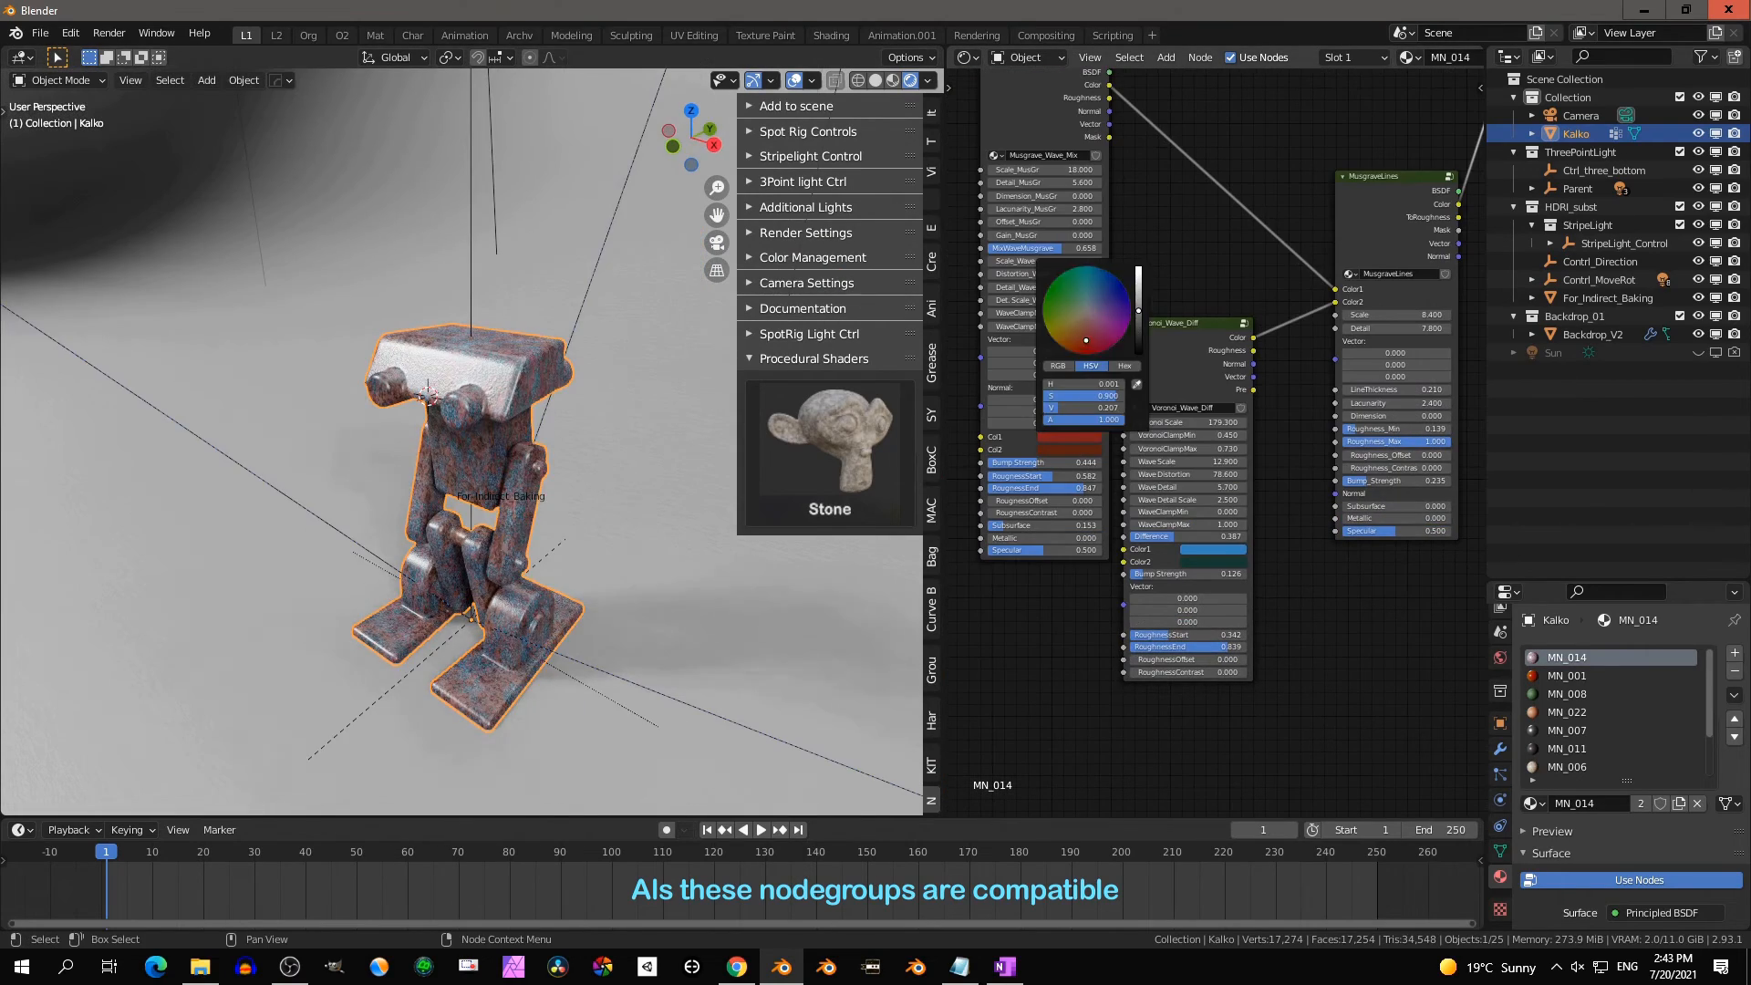
# Lighten Color2 of the Voronoi_Wave_Diff node to a muted teal green
pyautogui.scroll(4, 493, 410)
pyautogui.moveTo(548, 392); pyautogui.dragTo(475, 447, button='middle')
pyautogui.click(1223, 562)
pyautogui.moveTo(1280, 461); pyautogui.dragTo(1280, 428)
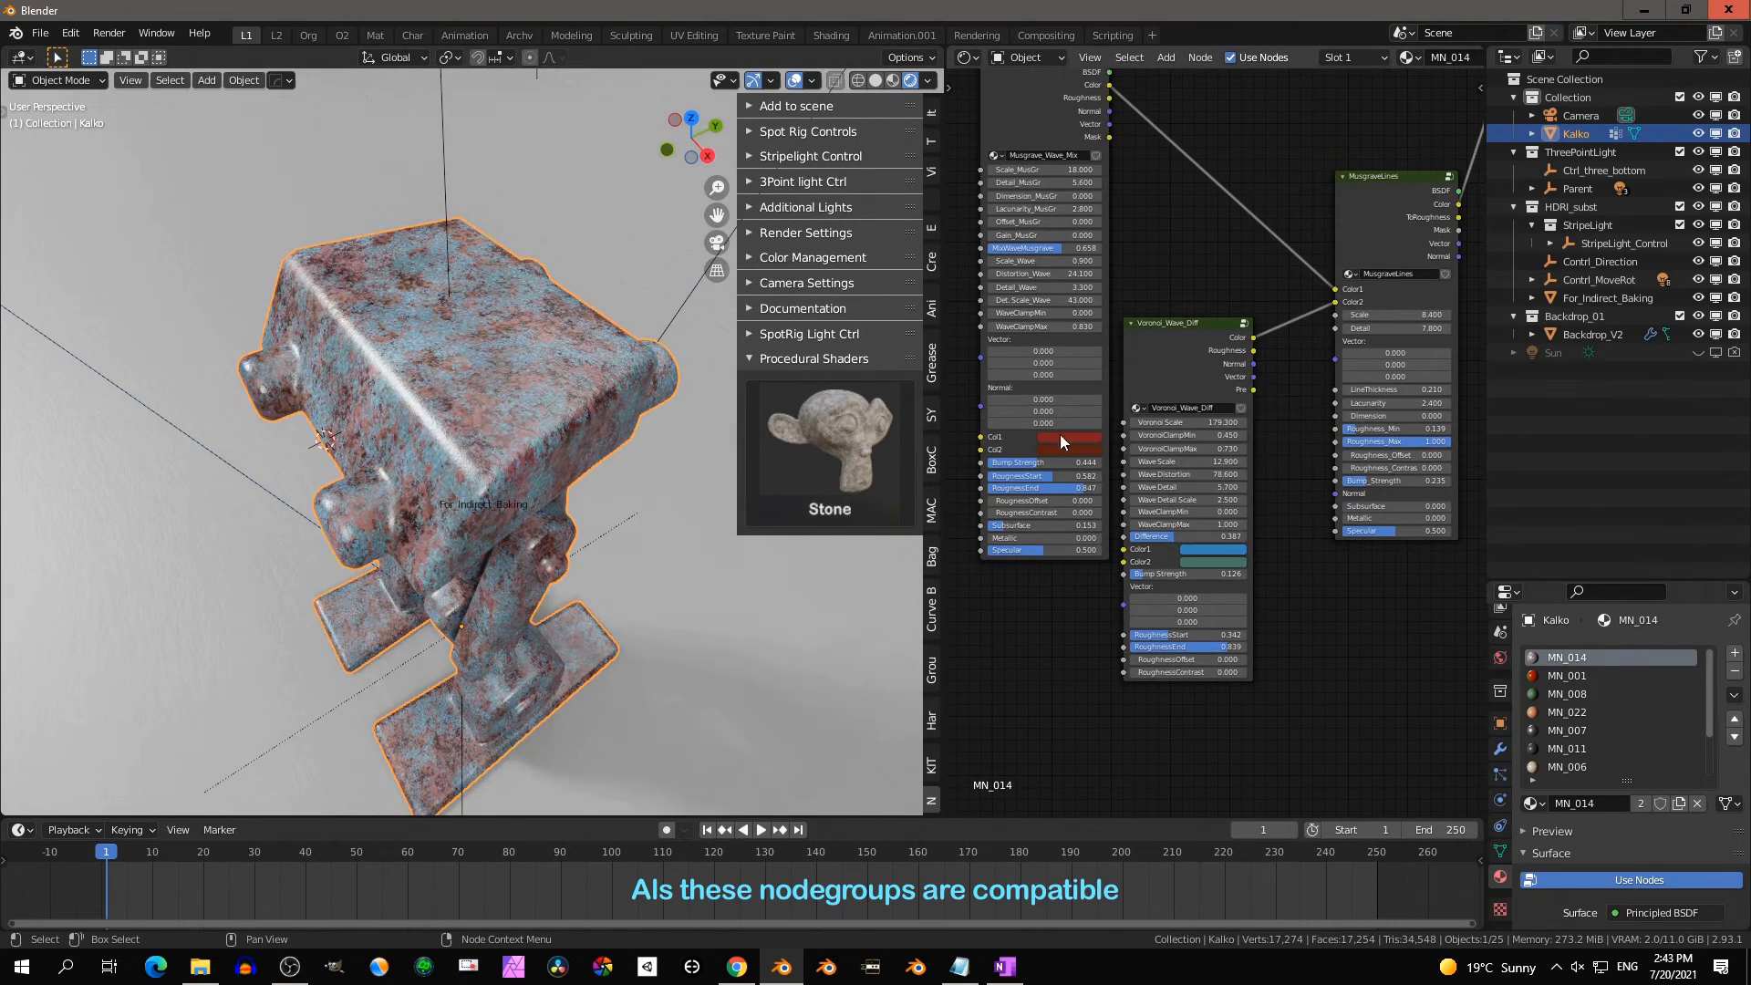
# Set the VarShad.004 Hue Variation to 0.613, Sat. Variation to 0.595 and Value Scale to 7.5
pyautogui.scroll(2, 1450, 392)
pyautogui.moveTo(1451, 392); pyautogui.dragTo(1165, 665, button='middle')
pyautogui.moveTo(1185, 199); pyautogui.dragTo(1223, 199)
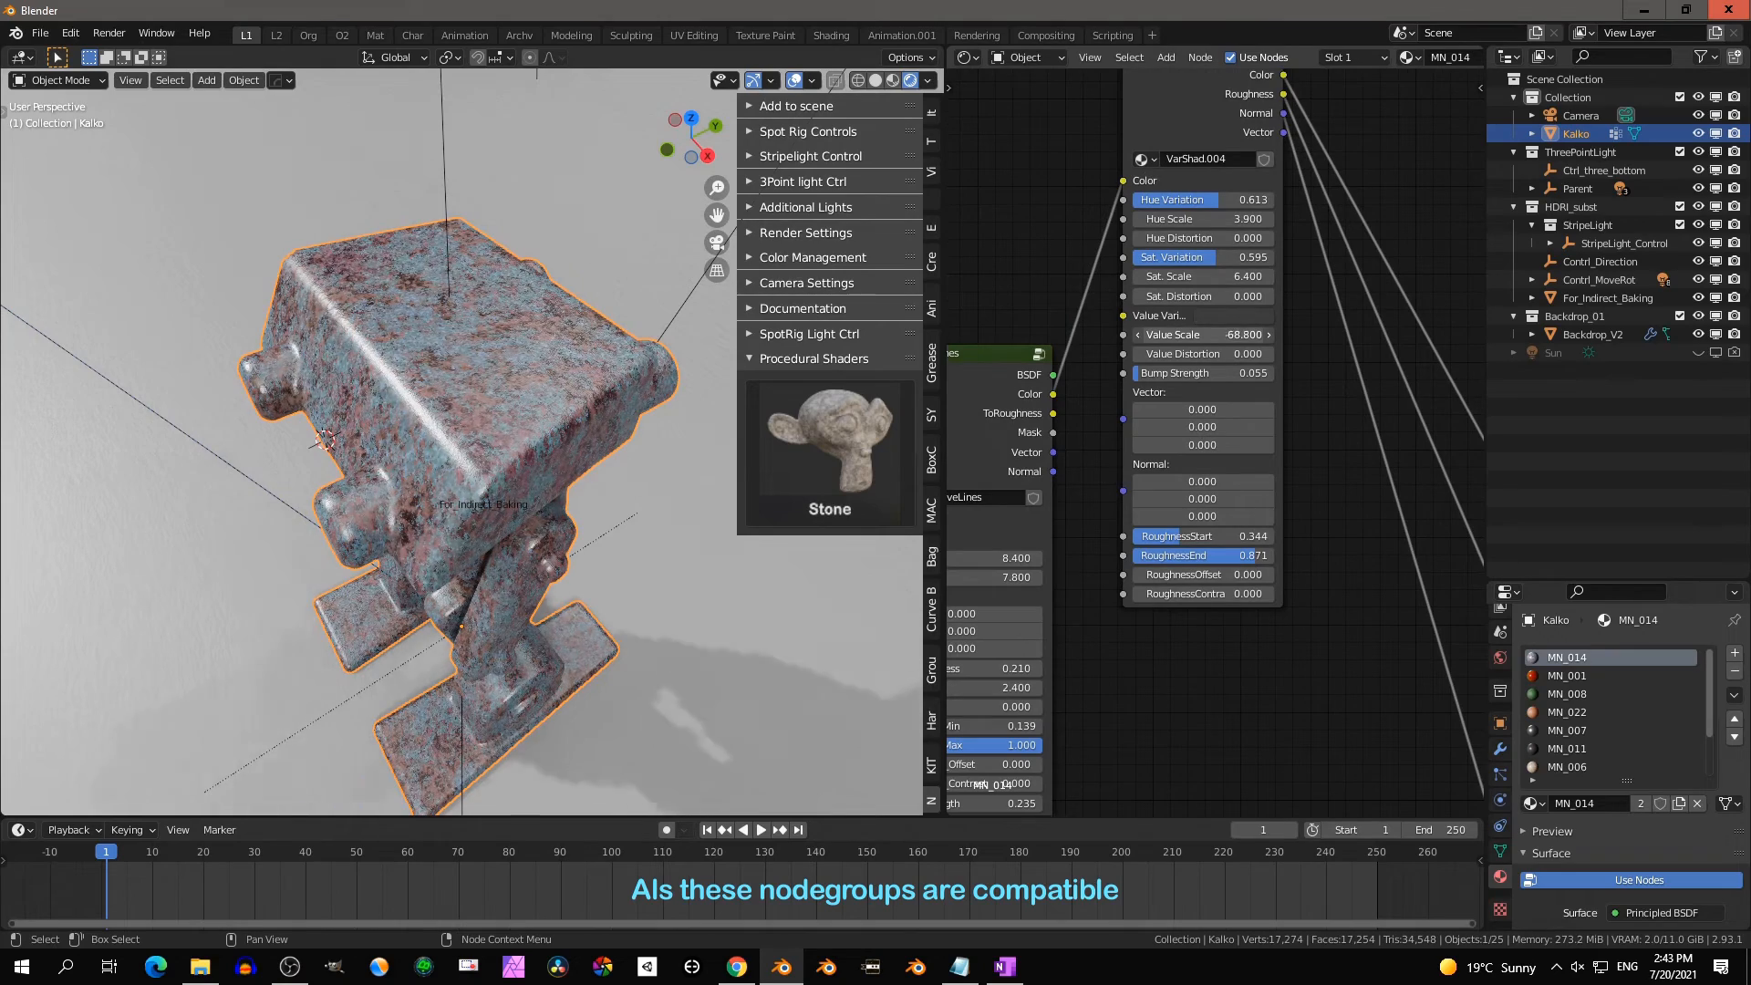
pyautogui.moveTo(1202, 335); pyautogui.dragTo(1216, 335)
# Adjust the VarShad.004 Bump Strength to about 0.172 and RoughnessStart to 0.503
pyautogui.moveTo(410, 456); pyautogui.dragTo(565, 383, button='middle')
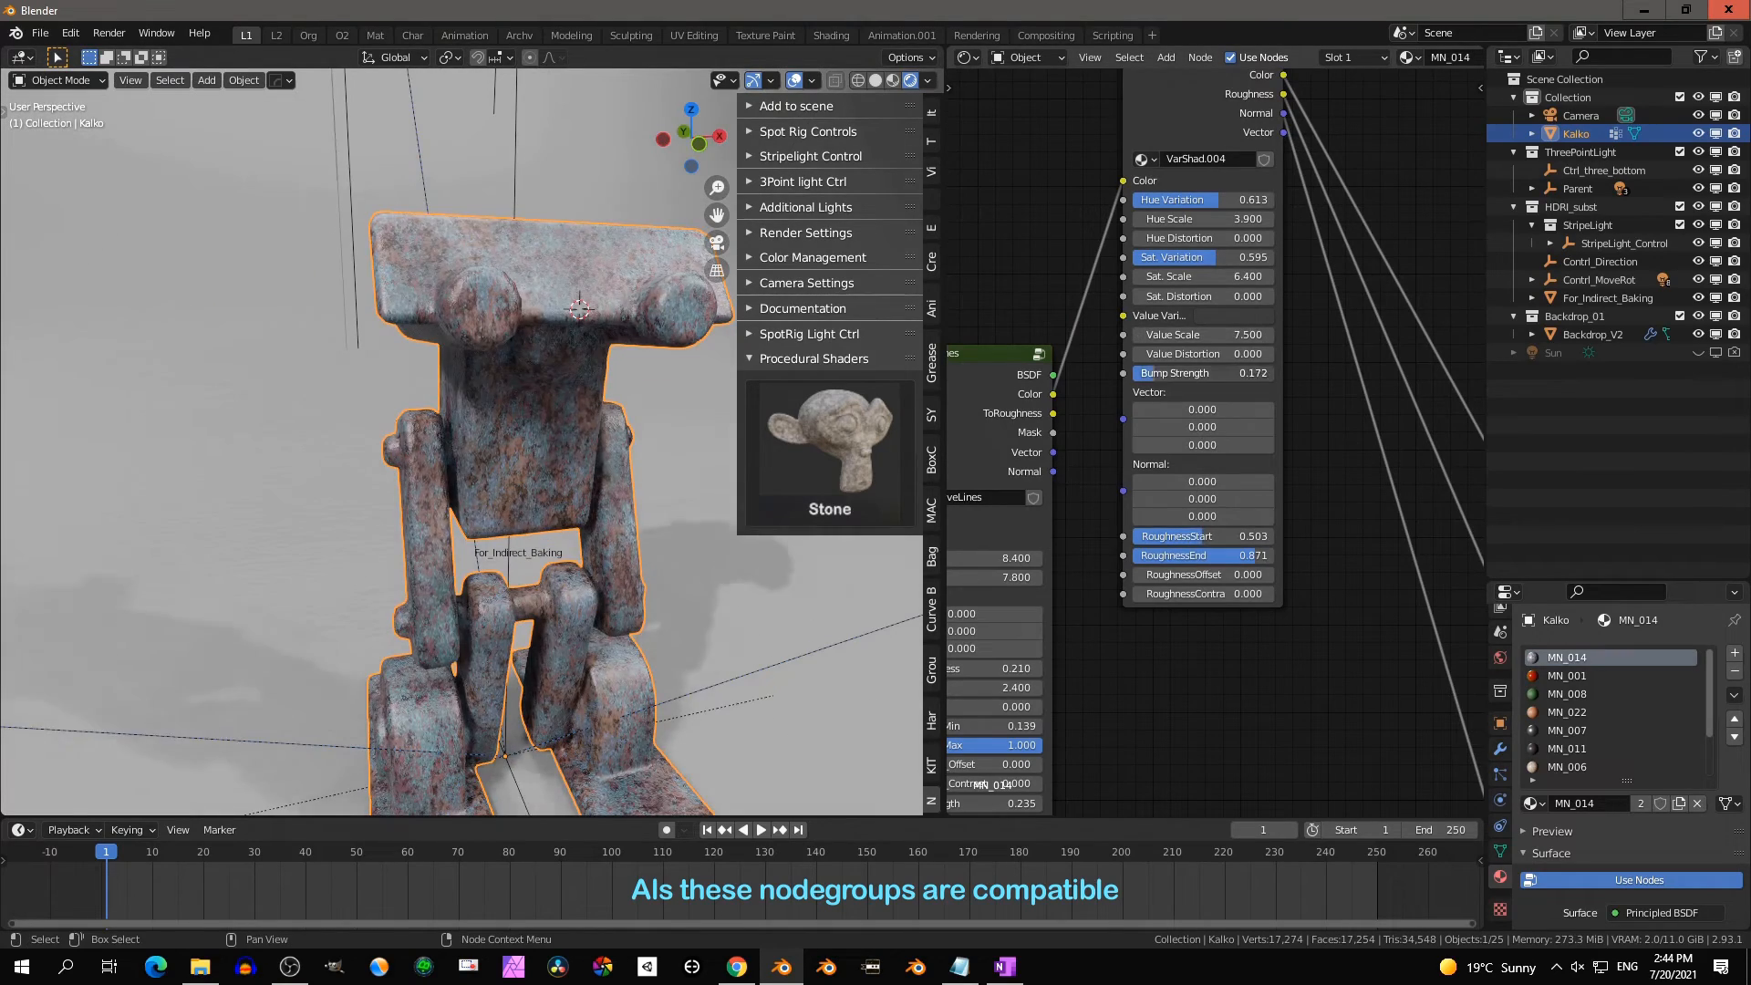
pyautogui.moveTo(1176, 373); pyautogui.dragTo(1174, 373)
pyautogui.scroll(1, 1204, 499)
pyautogui.moveTo(1204, 499); pyautogui.dragTo(1254, 364, button='middle')
pyautogui.moveTo(1091, 335); pyautogui.dragTo(1167, 357)
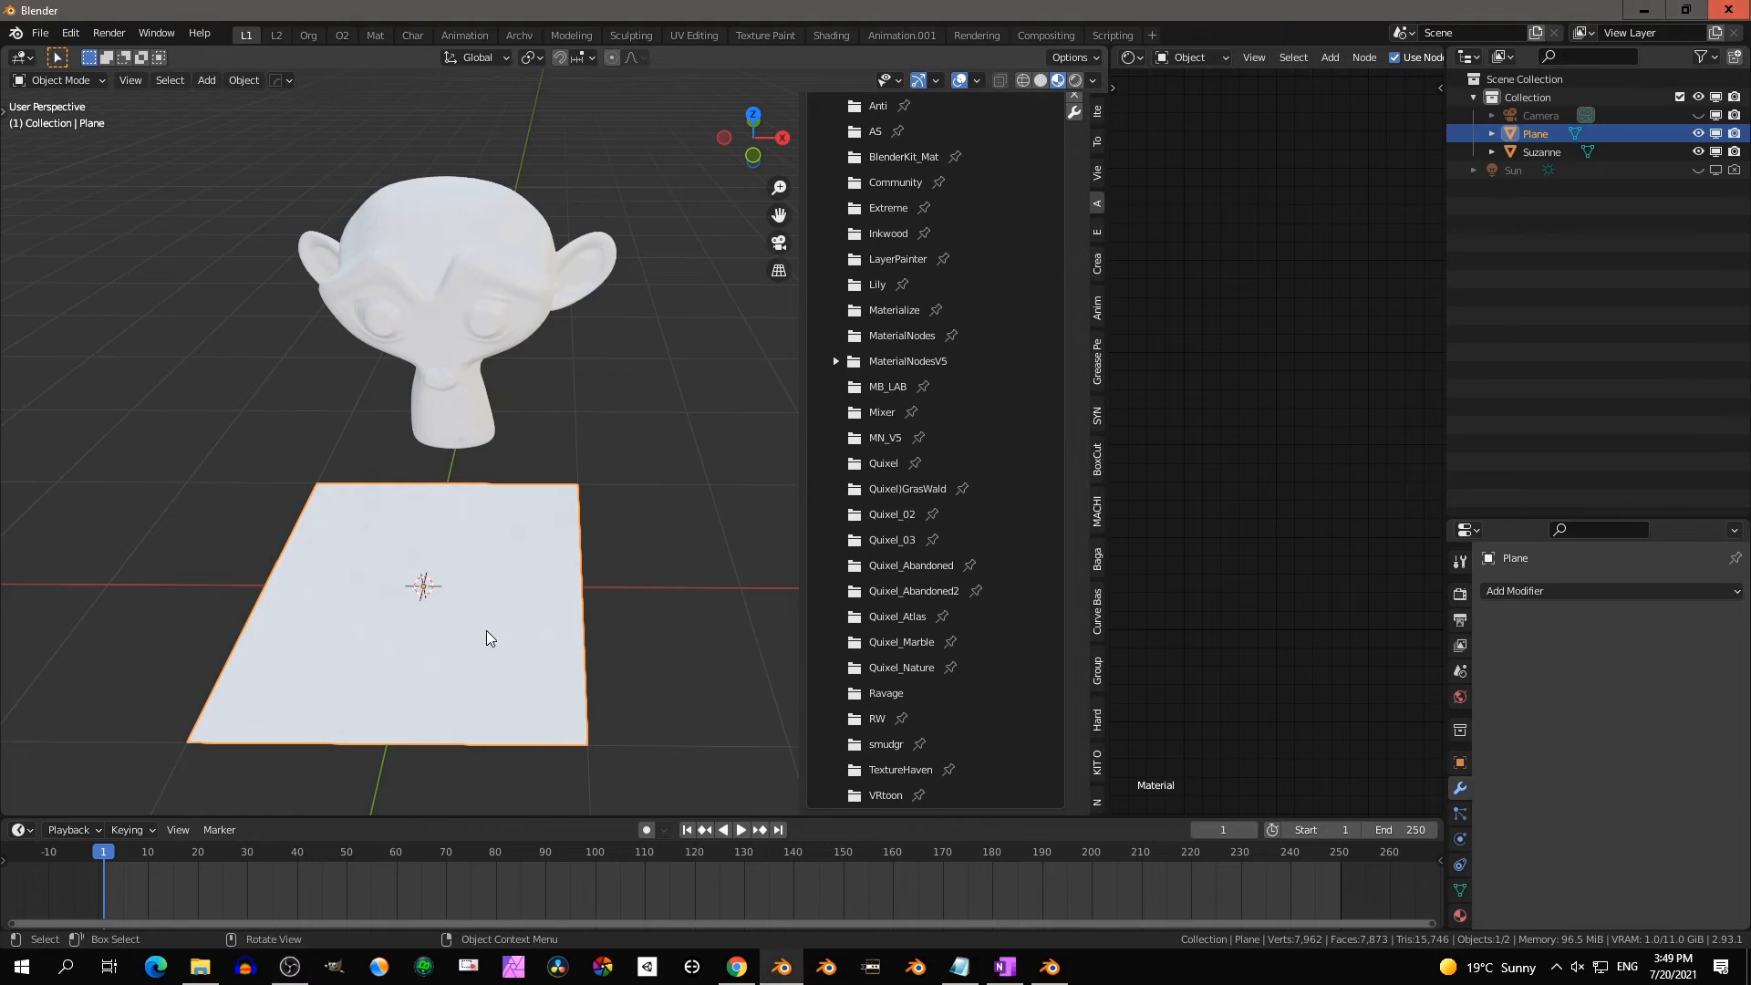
# Apply the AO_Red_Subsurf material from the AO category of the MaterialNodesV5 library to the Suzanne monkey head
pyautogui.moveTo(486, 631); pyautogui.dragTo(467, 634, button='middle')
pyautogui.scroll(5, 910, 400)
pyautogui.click(835, 540)
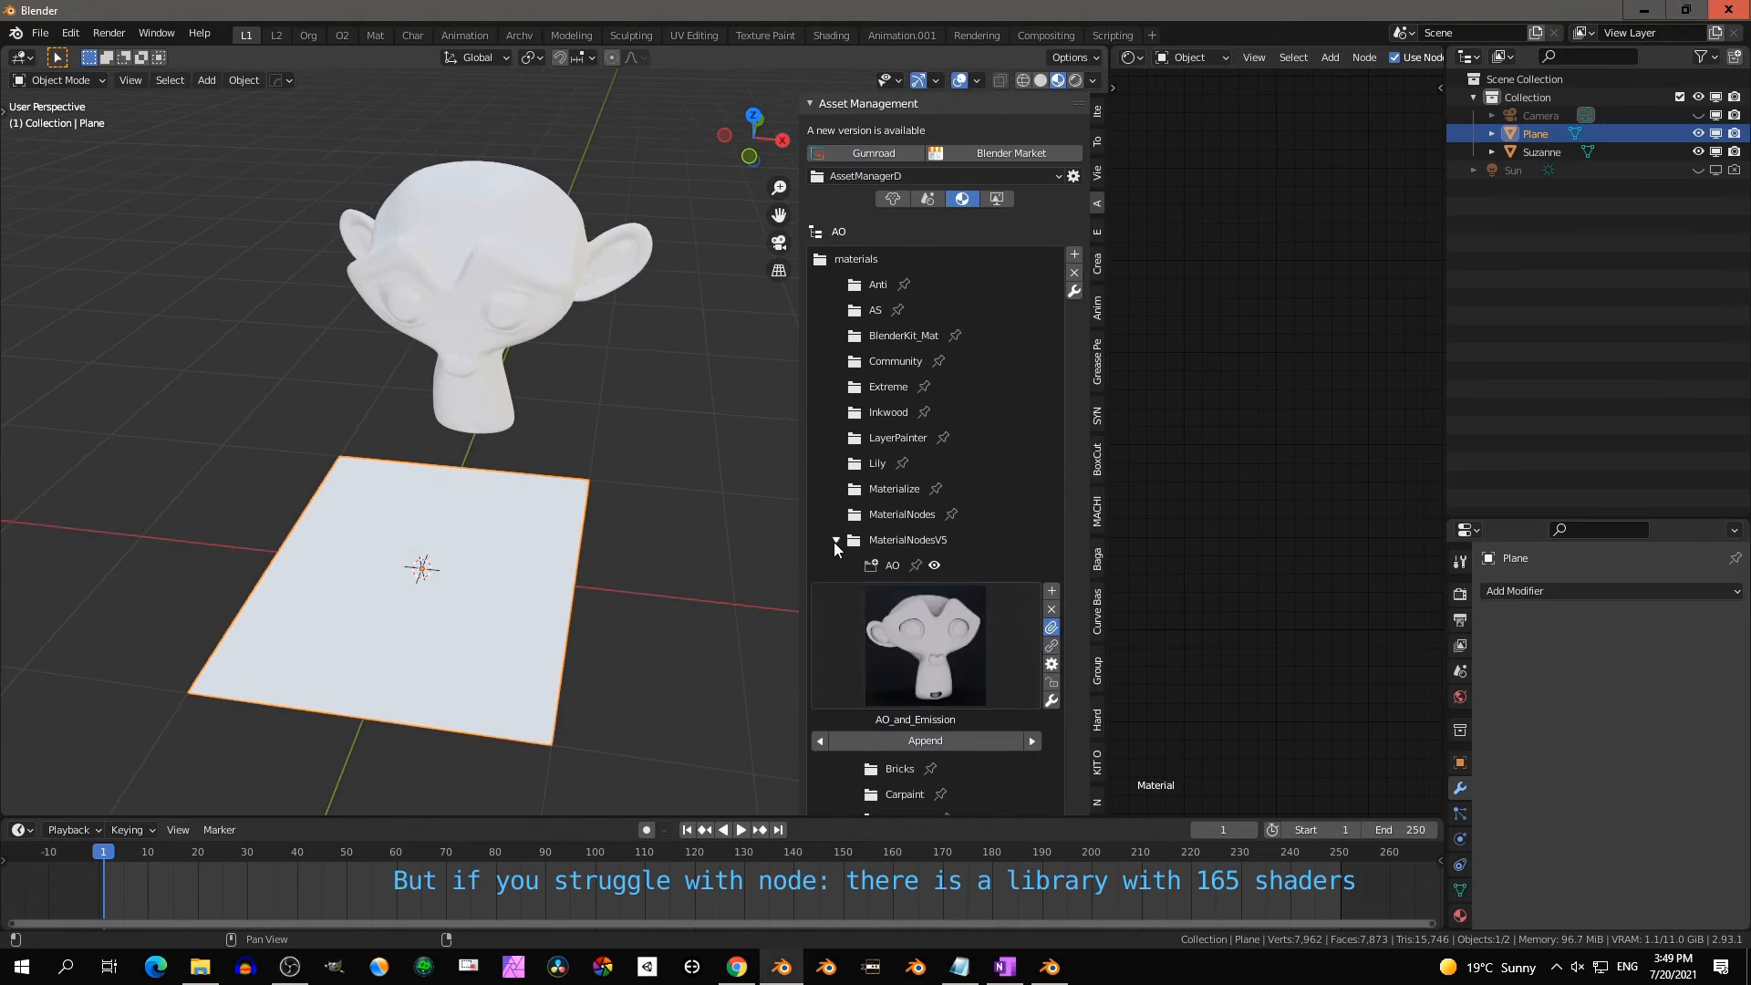
pyautogui.scroll(-3, 849, 511)
pyautogui.click(538, 292)
pyautogui.click(918, 561)
pyautogui.click(1134, 659)
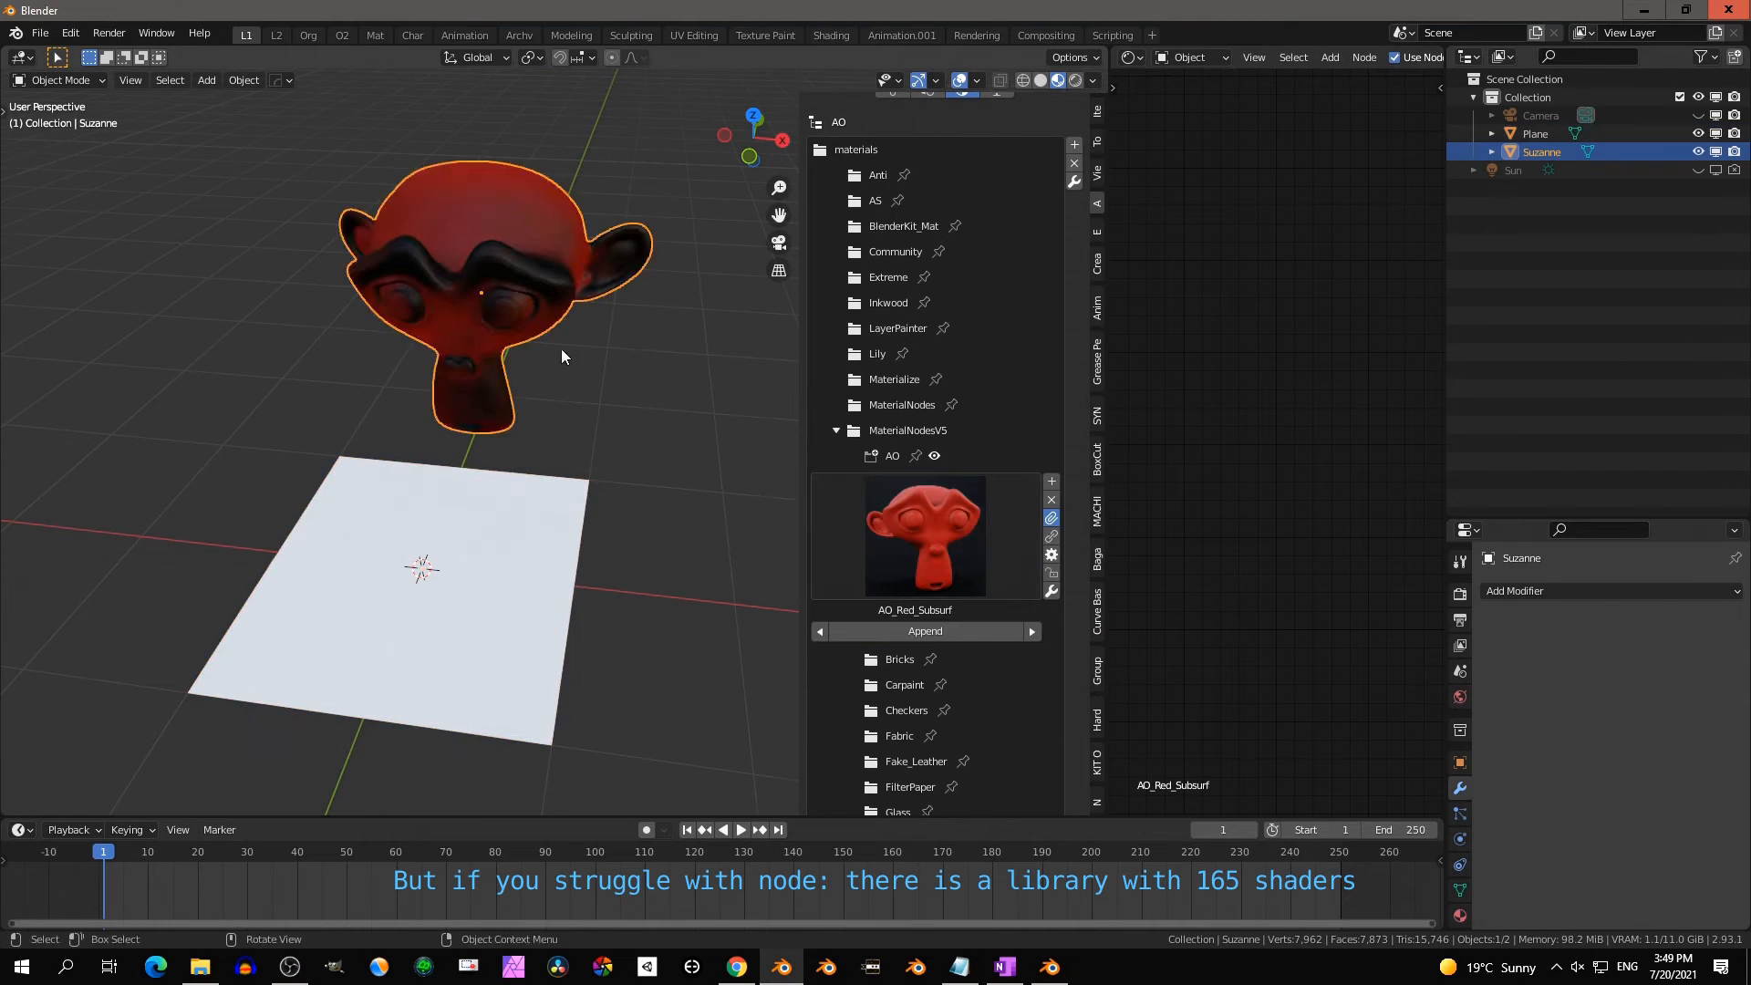
# Reduce the ColorPlusAO node's top slider value to 0.660 in the monkey head's AO_Red_Subsurf material
pyautogui.moveTo(561, 349); pyautogui.dragTo(583, 296, button='middle')
pyautogui.press('Home')
pyautogui.scroll(6, 1278, 547)
pyautogui.moveTo(1278, 548); pyautogui.dragTo(1359, 547, button='middle')
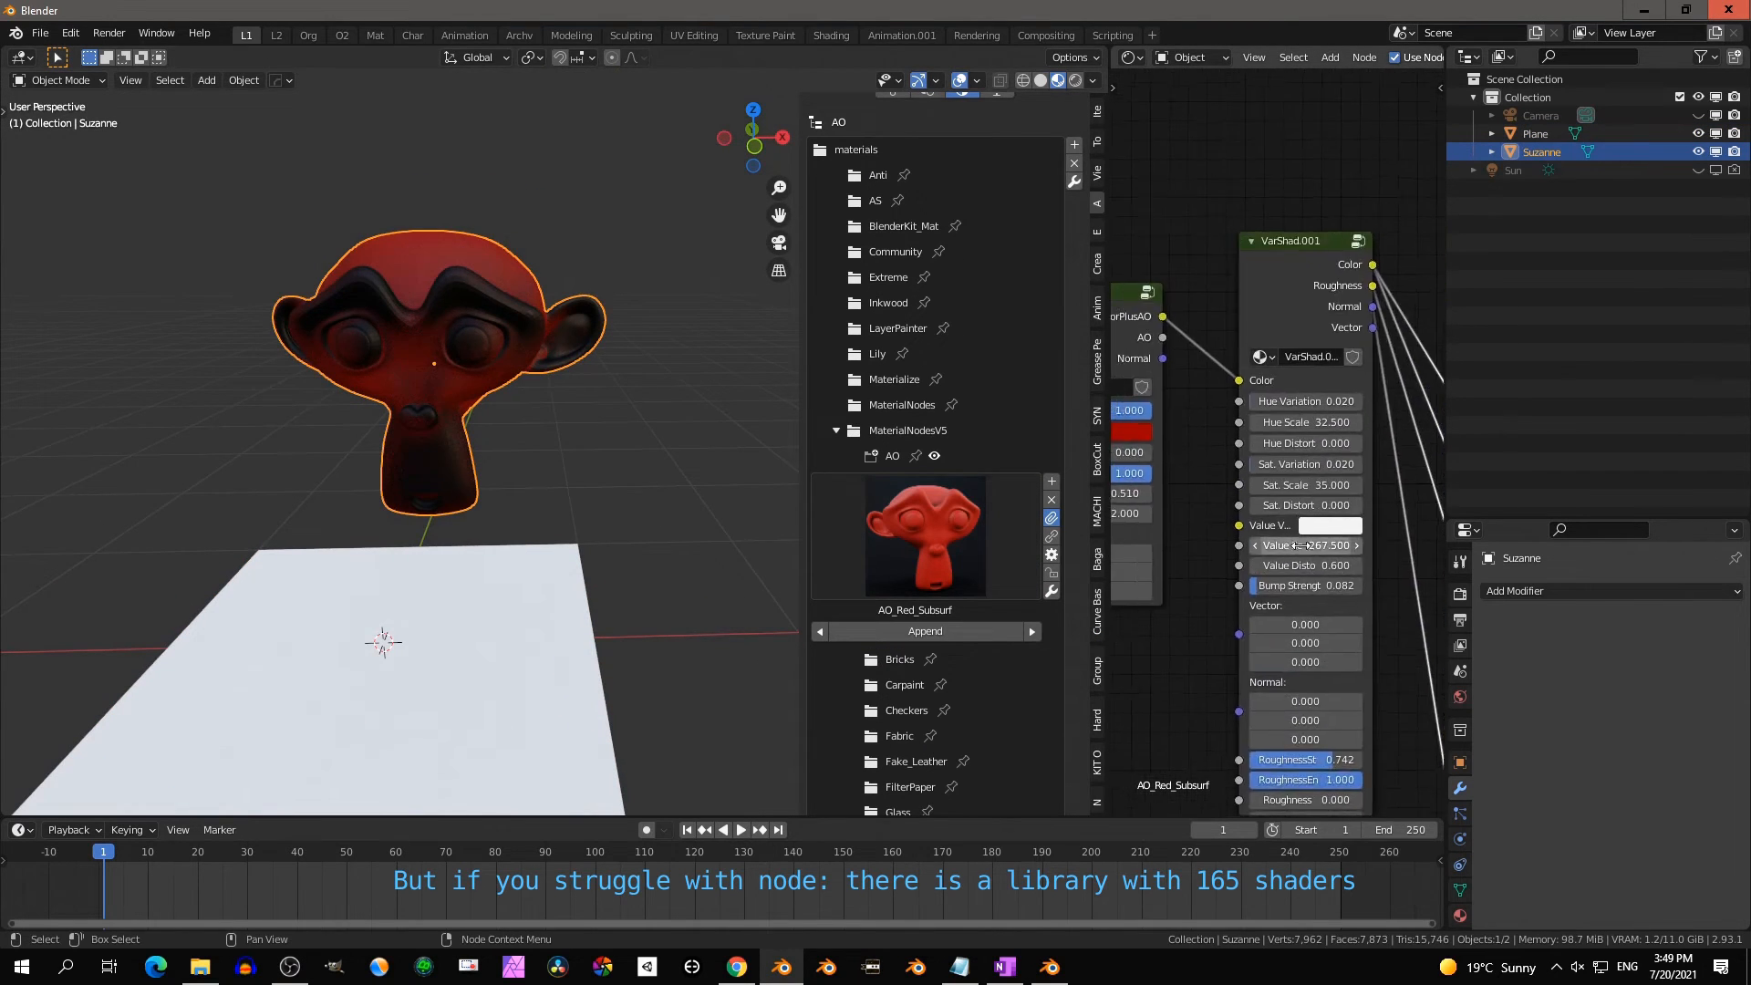
pyautogui.moveTo(1213, 429); pyautogui.dragTo(1314, 420, button='middle')
pyautogui.moveTo(1209, 403); pyautogui.dragTo(1188, 403)
# Apply the Bricks_Bucksin material from the Bricks category of MaterialNodesV5 to the floor plane
pyautogui.click(535, 678)
pyautogui.click(925, 561)
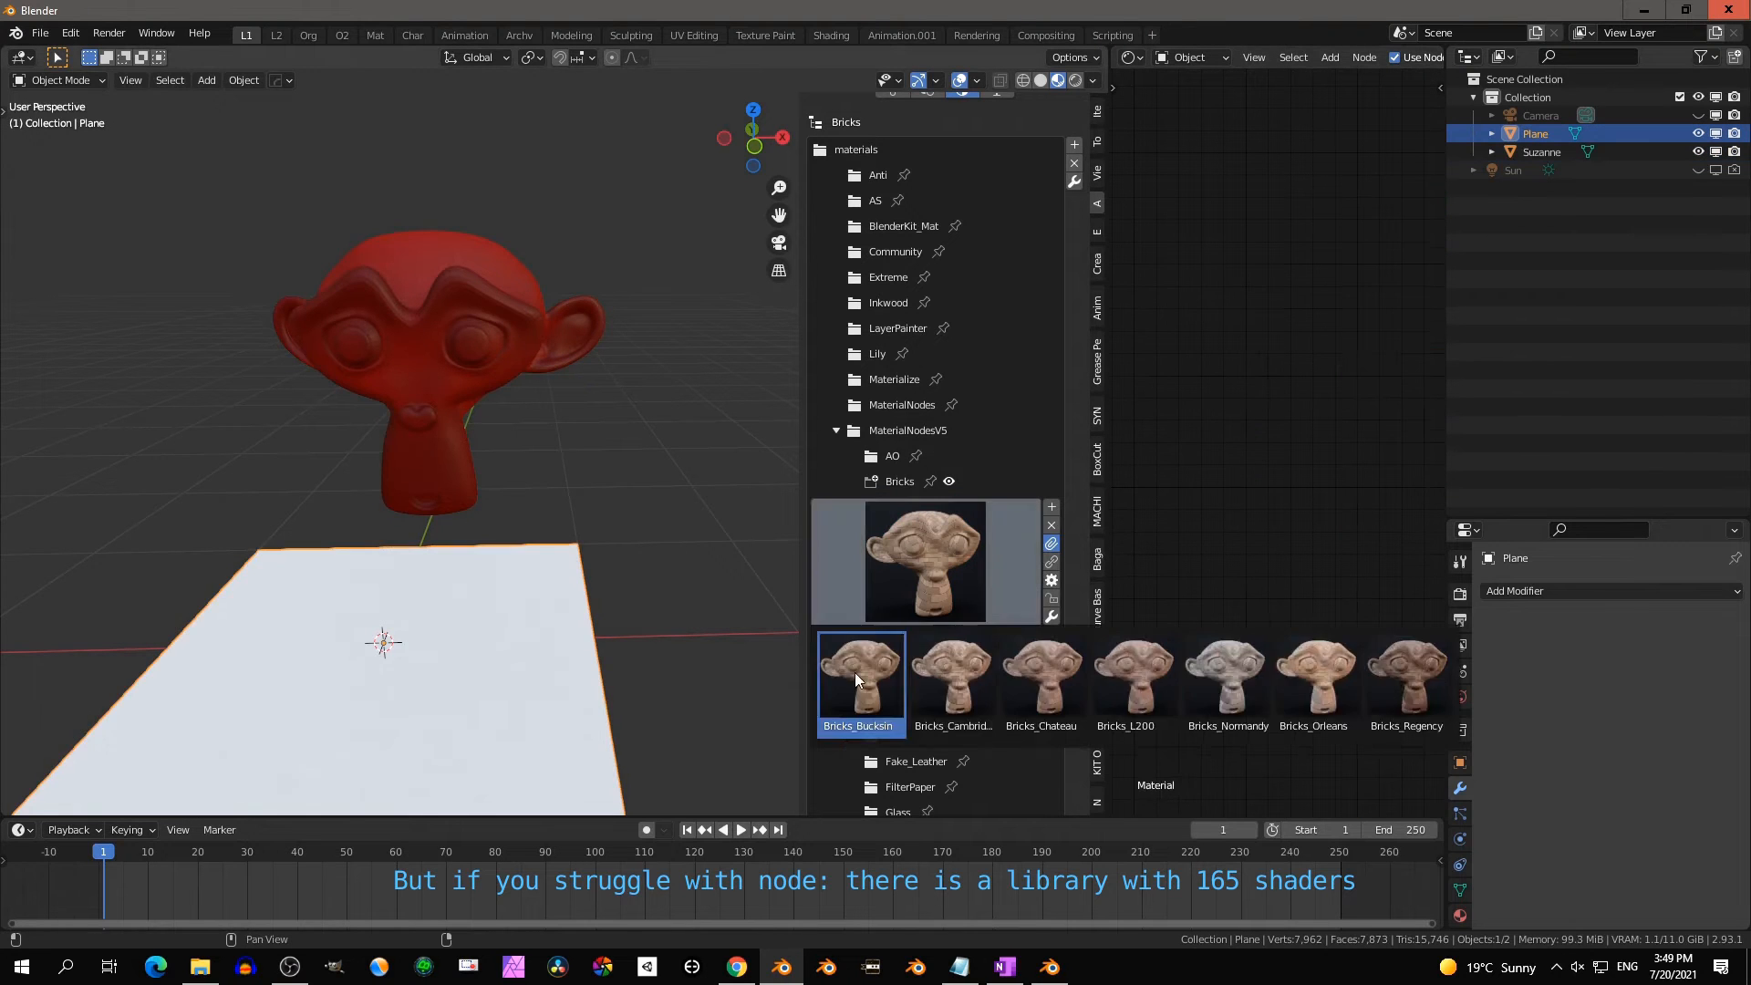
pyautogui.click(860, 680)
pyautogui.moveTo(587, 661); pyautogui.dragTo(566, 715, button='middle')
pyautogui.scroll(2, 565, 715)
pyautogui.scroll(1, 1280, 550)
# Set the Brick Texture node's Scale to 7.8 and inspect the brick pattern on the plane up close
pyautogui.moveTo(1280, 550); pyautogui.dragTo(1228, 667, button='middle')
pyautogui.moveTo(1340, 539); pyautogui.dragTo(1324, 509, button='middle')
pyautogui.moveTo(1314, 583); pyautogui.dragTo(1268, 584)
pyautogui.scroll(5, 502, 629)
pyautogui.press('KP_Decimal')
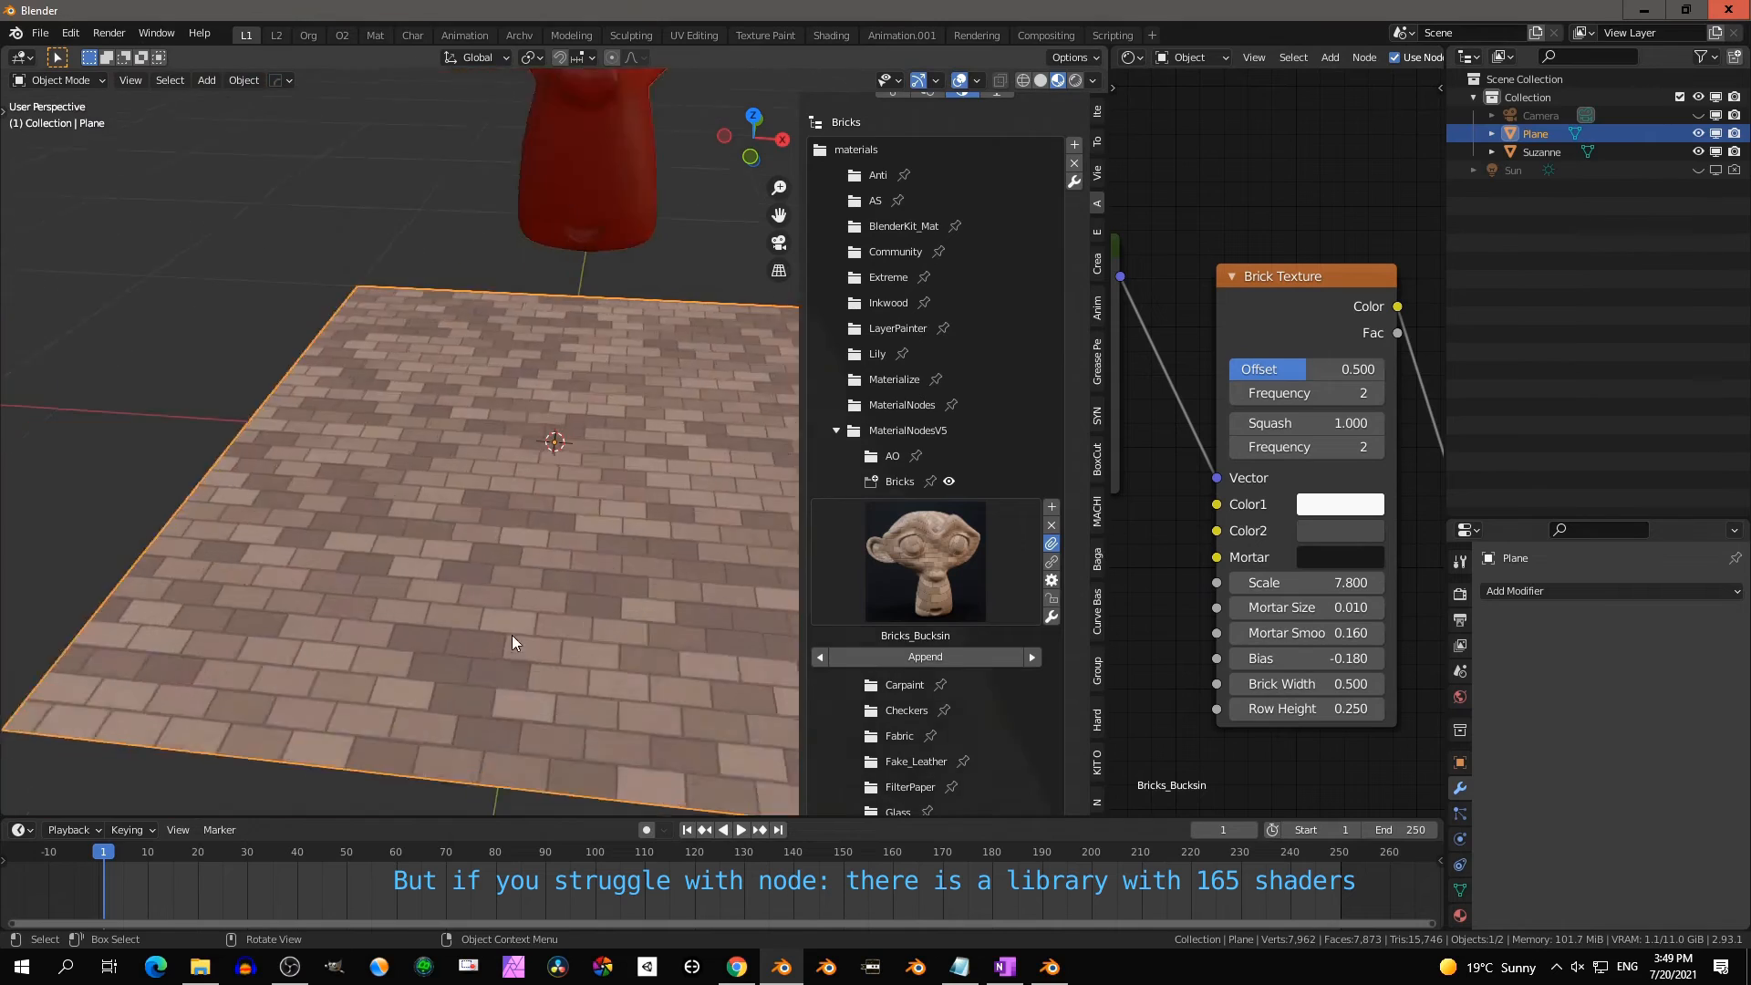
pyautogui.scroll(7, 512, 635)
pyautogui.moveTo(512, 637); pyautogui.dragTo(533, 757, button='middle')
pyautogui.scroll(-3, 534, 757)
# Replace the plane's brick material with Bricks_Regency
pyautogui.click(925, 561)
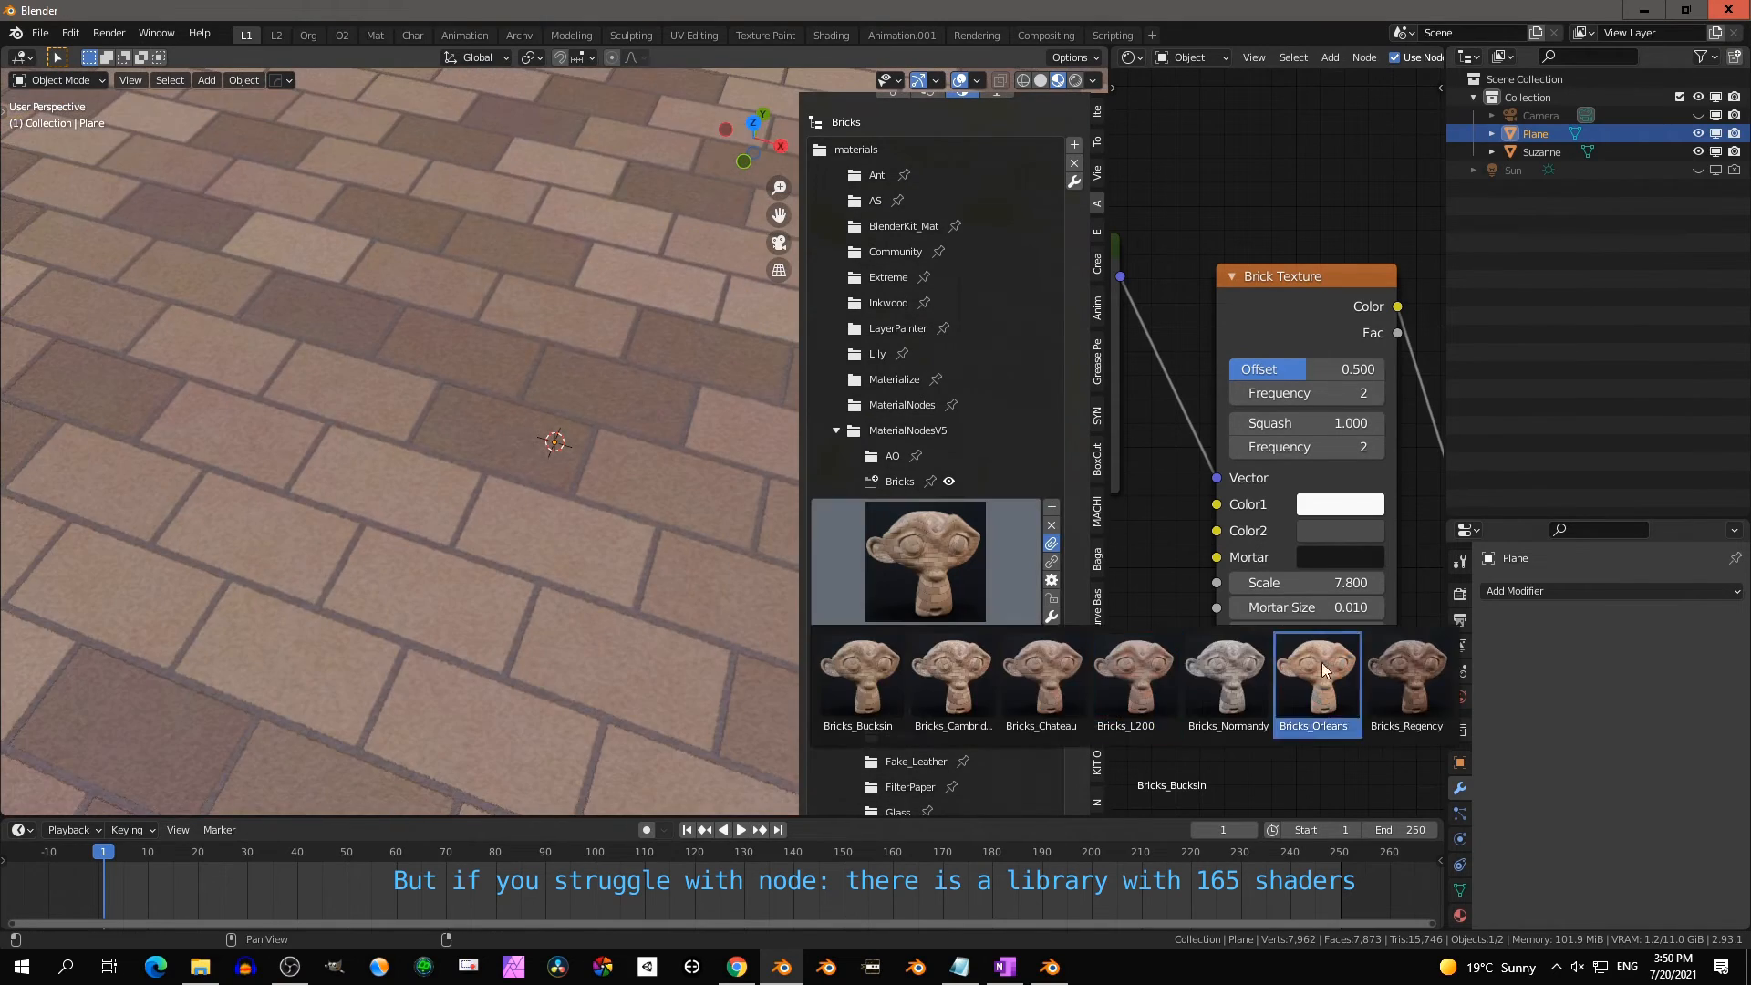
pyautogui.click(1414, 680)
pyautogui.moveTo(511, 570); pyautogui.dragTo(494, 485, button='middle')
# Apply the Carpaint_red material from the Carpaint category to the Suzanne monkey head
pyautogui.click(908, 688)
pyautogui.scroll(-4, 539, 513)
pyautogui.click(490, 239)
pyautogui.press('KP_Decimal')
pyautogui.rightClick(494, 485)
pyautogui.click(930, 598)
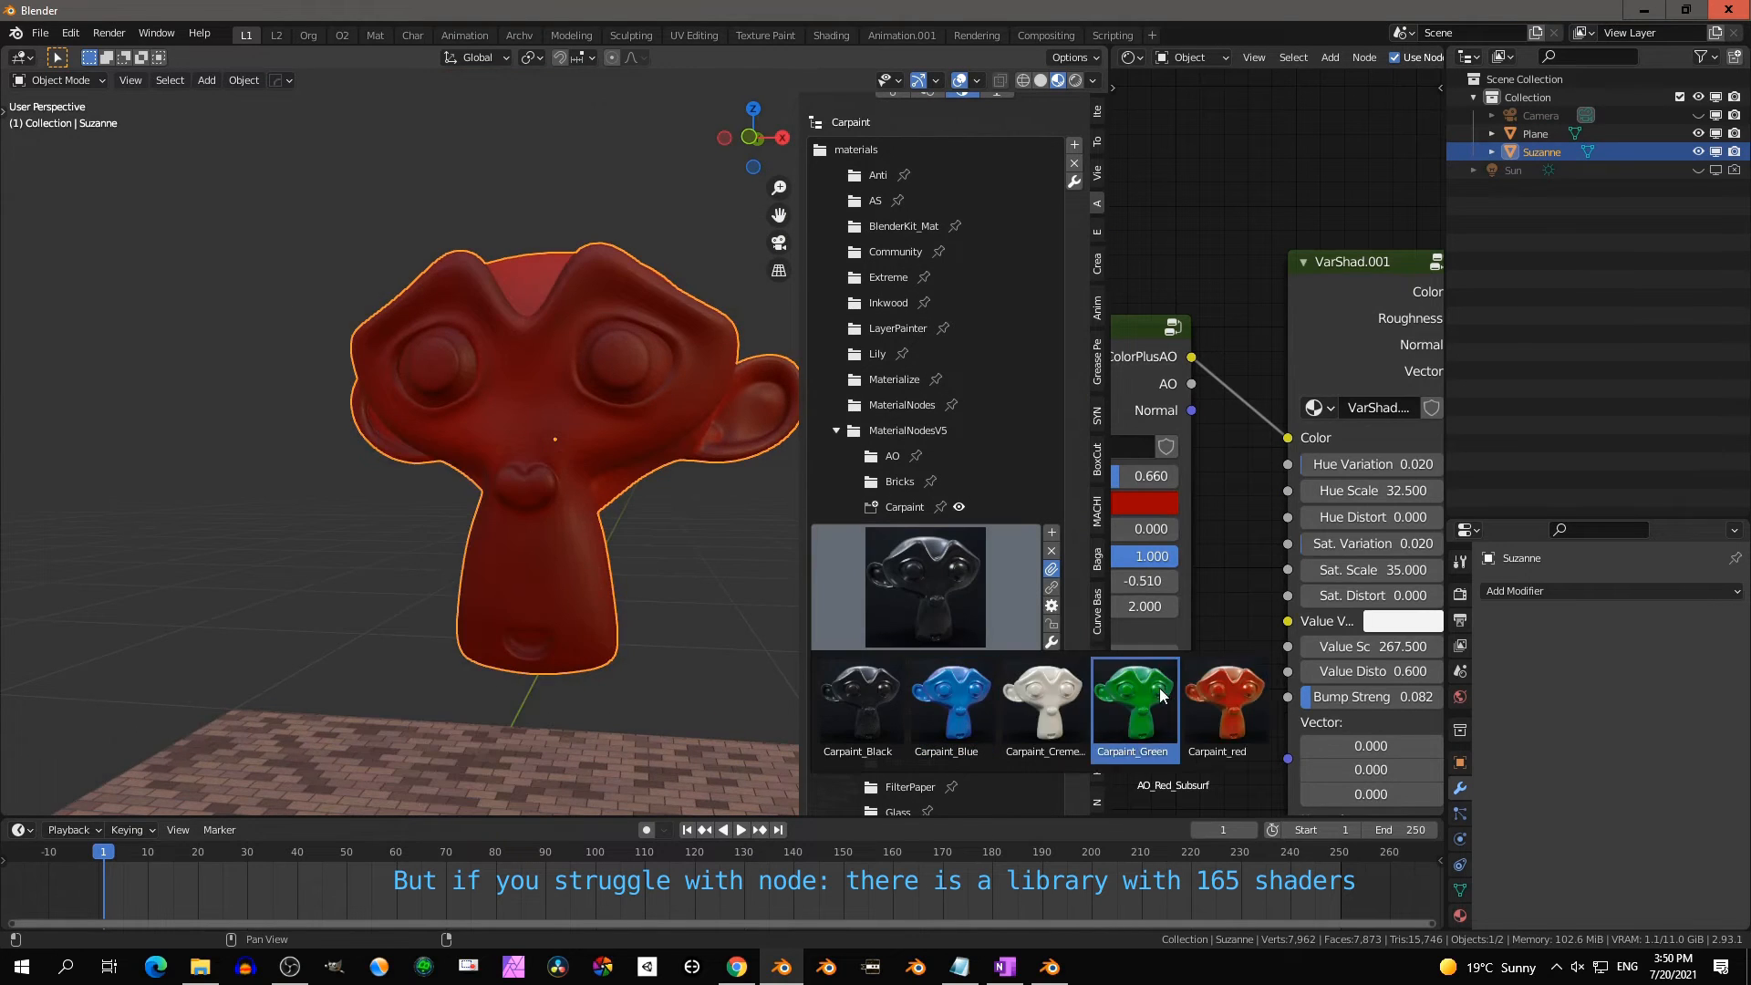
pyautogui.click(1222, 702)
pyautogui.moveTo(721, 540); pyautogui.dragTo(679, 525, button='middle')
# Try Carpaint_Blue on the monkey head and settle on the Carpaint_Black material
pyautogui.click(966, 633)
pyautogui.click(969, 703)
pyautogui.click(930, 597)
pyautogui.click(862, 704)
# Apply the Checkers_Fabric_01 material from the Checkers category to the floor plane
pyautogui.click(910, 709)
pyautogui.click(937, 621)
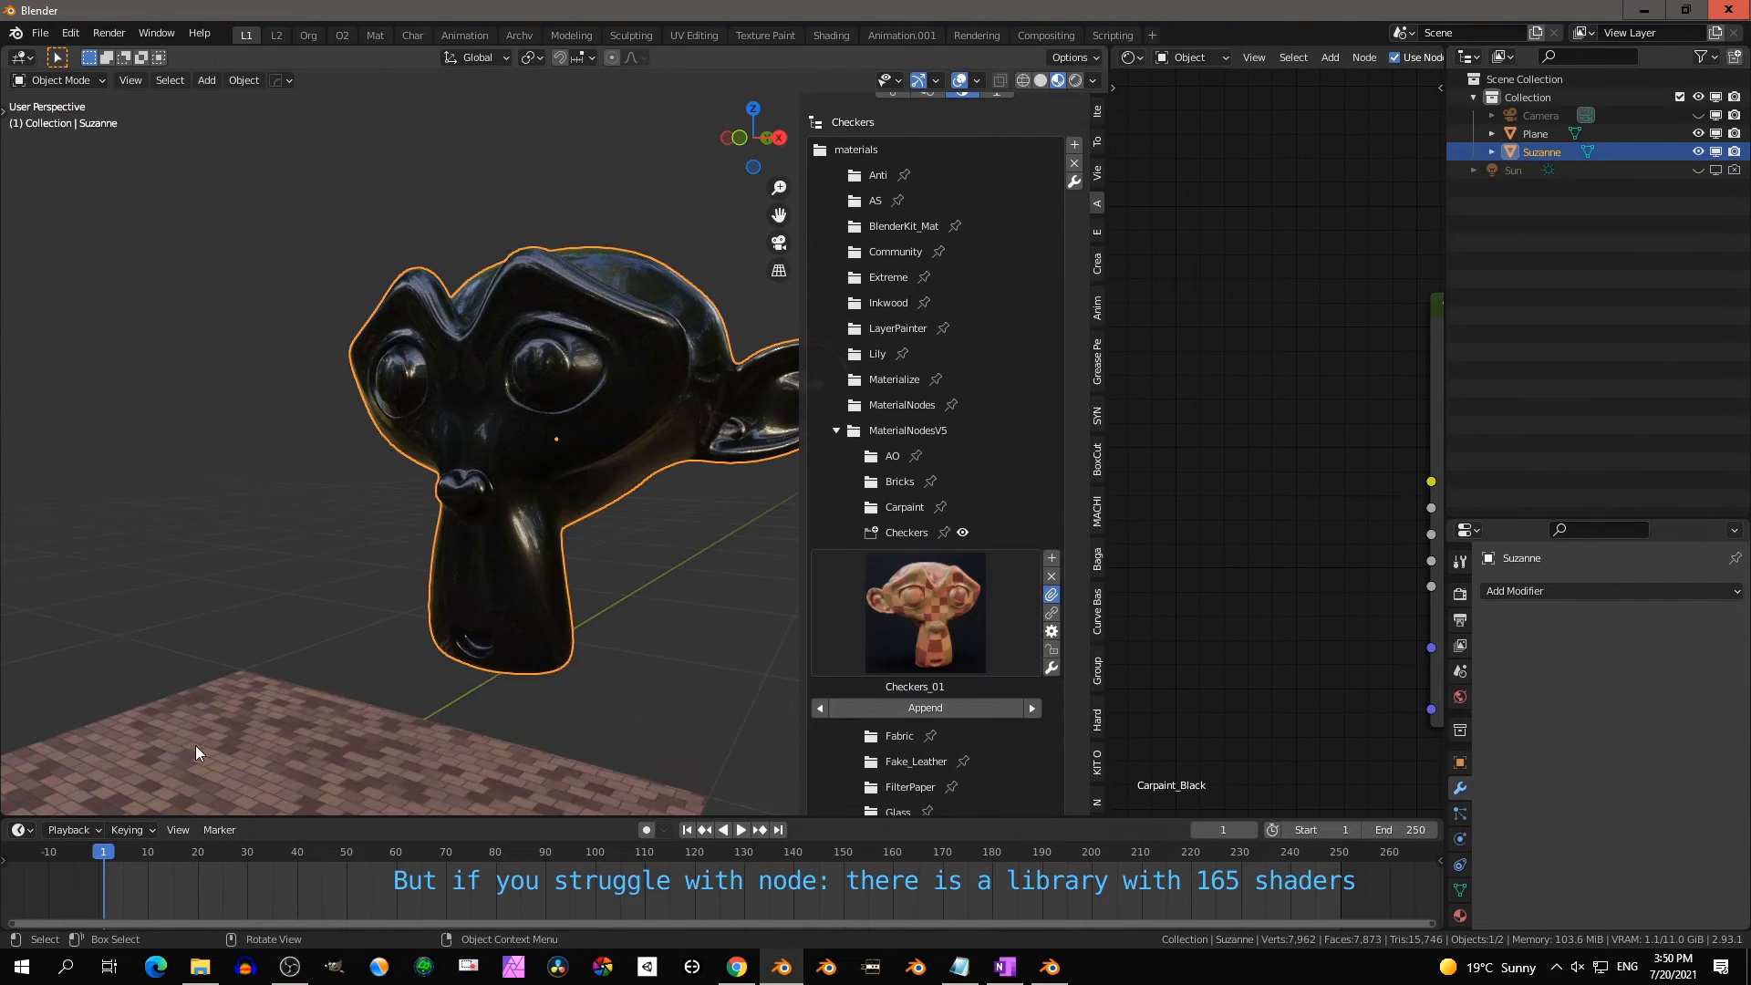
pyautogui.click(195, 746)
pyautogui.scroll(-3, 383, 743)
pyautogui.moveTo(547, 732); pyautogui.dragTo(536, 761, button='middle')
pyautogui.click(928, 630)
pyautogui.click(930, 825)
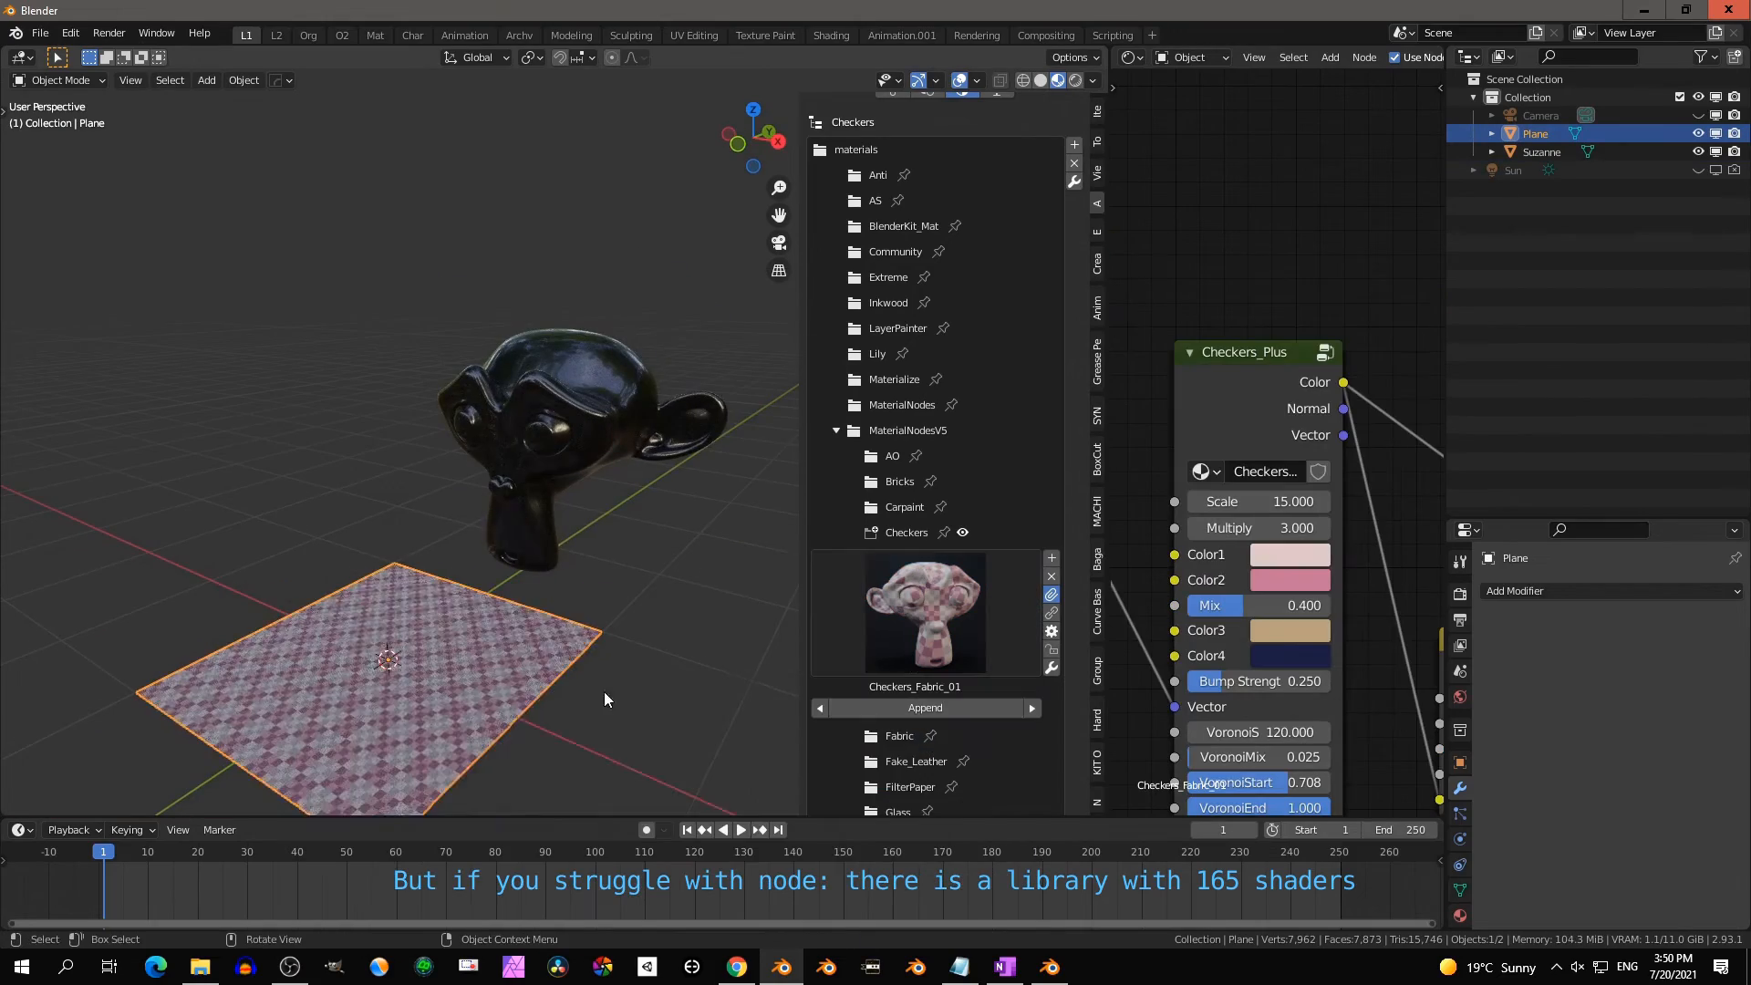
# Set the Checkers_Plus node's Scale to 5.5, Multiply to 2 and Mix to 0.383
pyautogui.moveTo(604, 691); pyautogui.dragTo(376, 710, button='middle')
pyautogui.scroll(5, 376, 710)
pyautogui.moveTo(478, 787); pyautogui.dragTo(437, 719, button='middle')
pyautogui.scroll(-1, 437, 719)
pyautogui.scroll(1, 1279, 435)
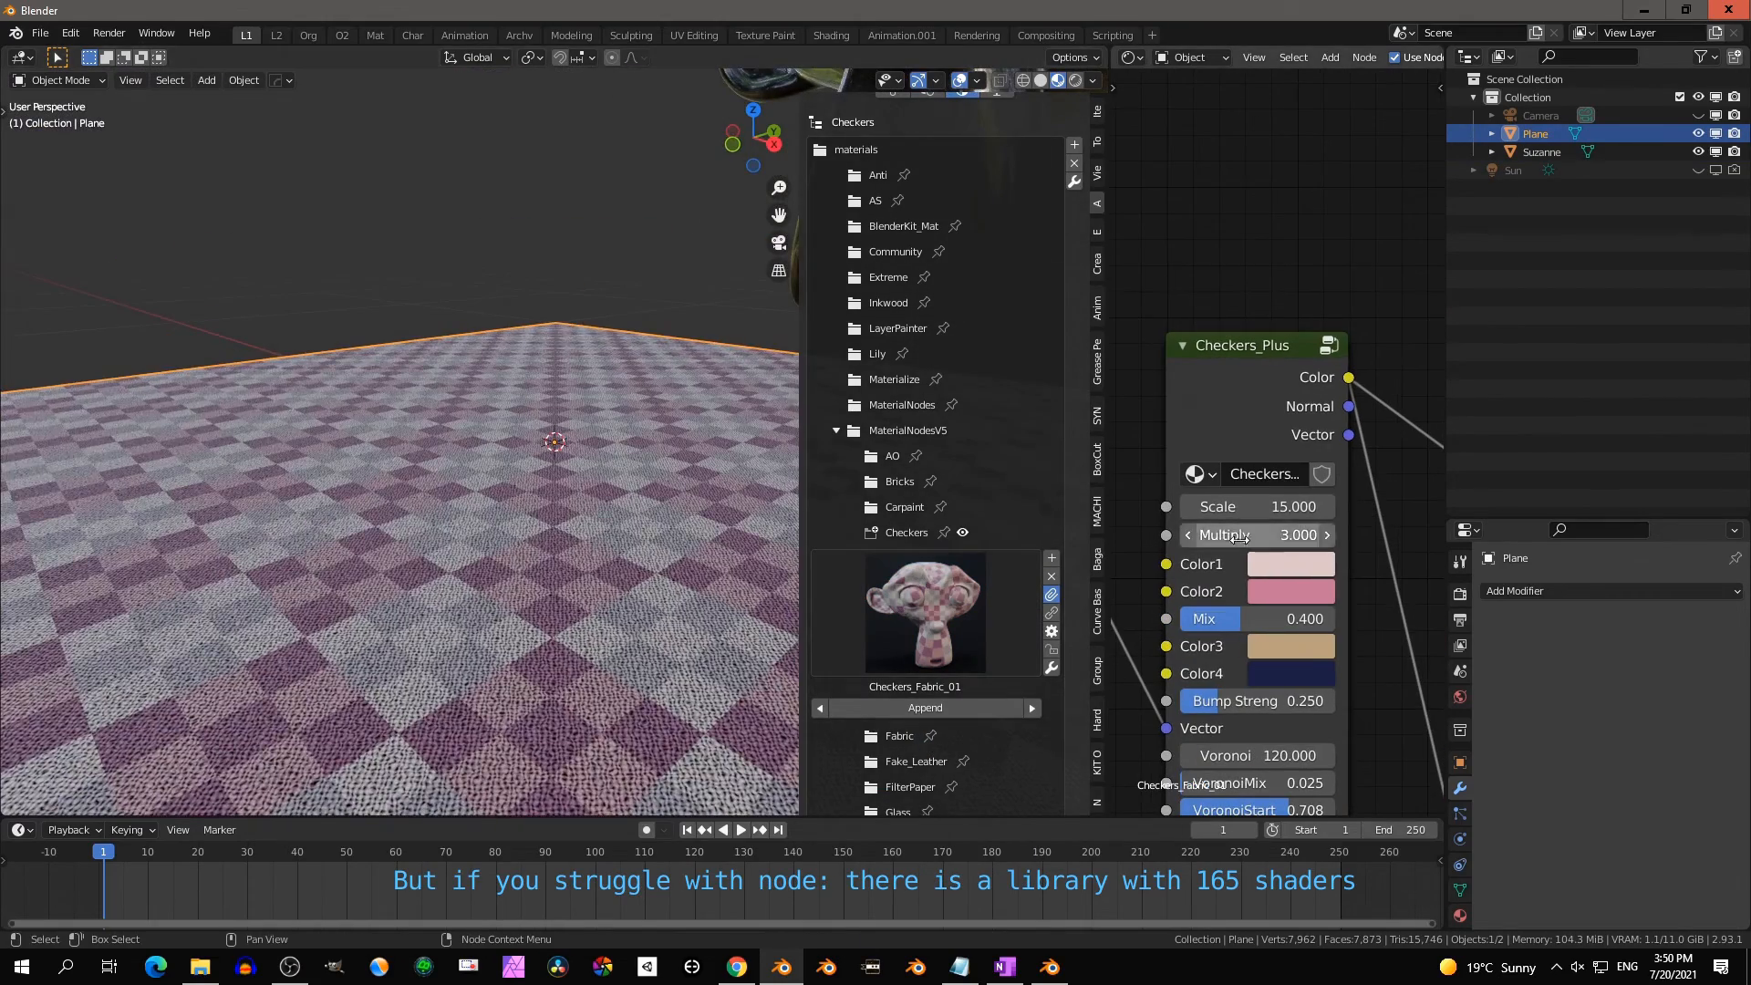
pyautogui.moveTo(1268, 536); pyautogui.dragTo(1213, 507)
pyautogui.click(1268, 535)
pyautogui.write('6')
pyautogui.press('Return')
pyautogui.click(1290, 536)
pyautogui.write('2')
pyautogui.press('Return')
pyautogui.moveTo(1259, 619)
pyautogui.mouseDown()
pyautogui.moveTo(1295, 619)
pyautogui.moveTo(1233, 619)
pyautogui.mouseUp()
# Recolor the Checkers_Plus node with pale cream Color3, black Color4 and muted blue Color2 (H 0.621, S 0.617, V 0.503)
pyautogui.click(1301, 676)
pyautogui.scroll(-2, 1379, 555)
pyautogui.click(1277, 649)
pyautogui.scroll(2, 1354, 539)
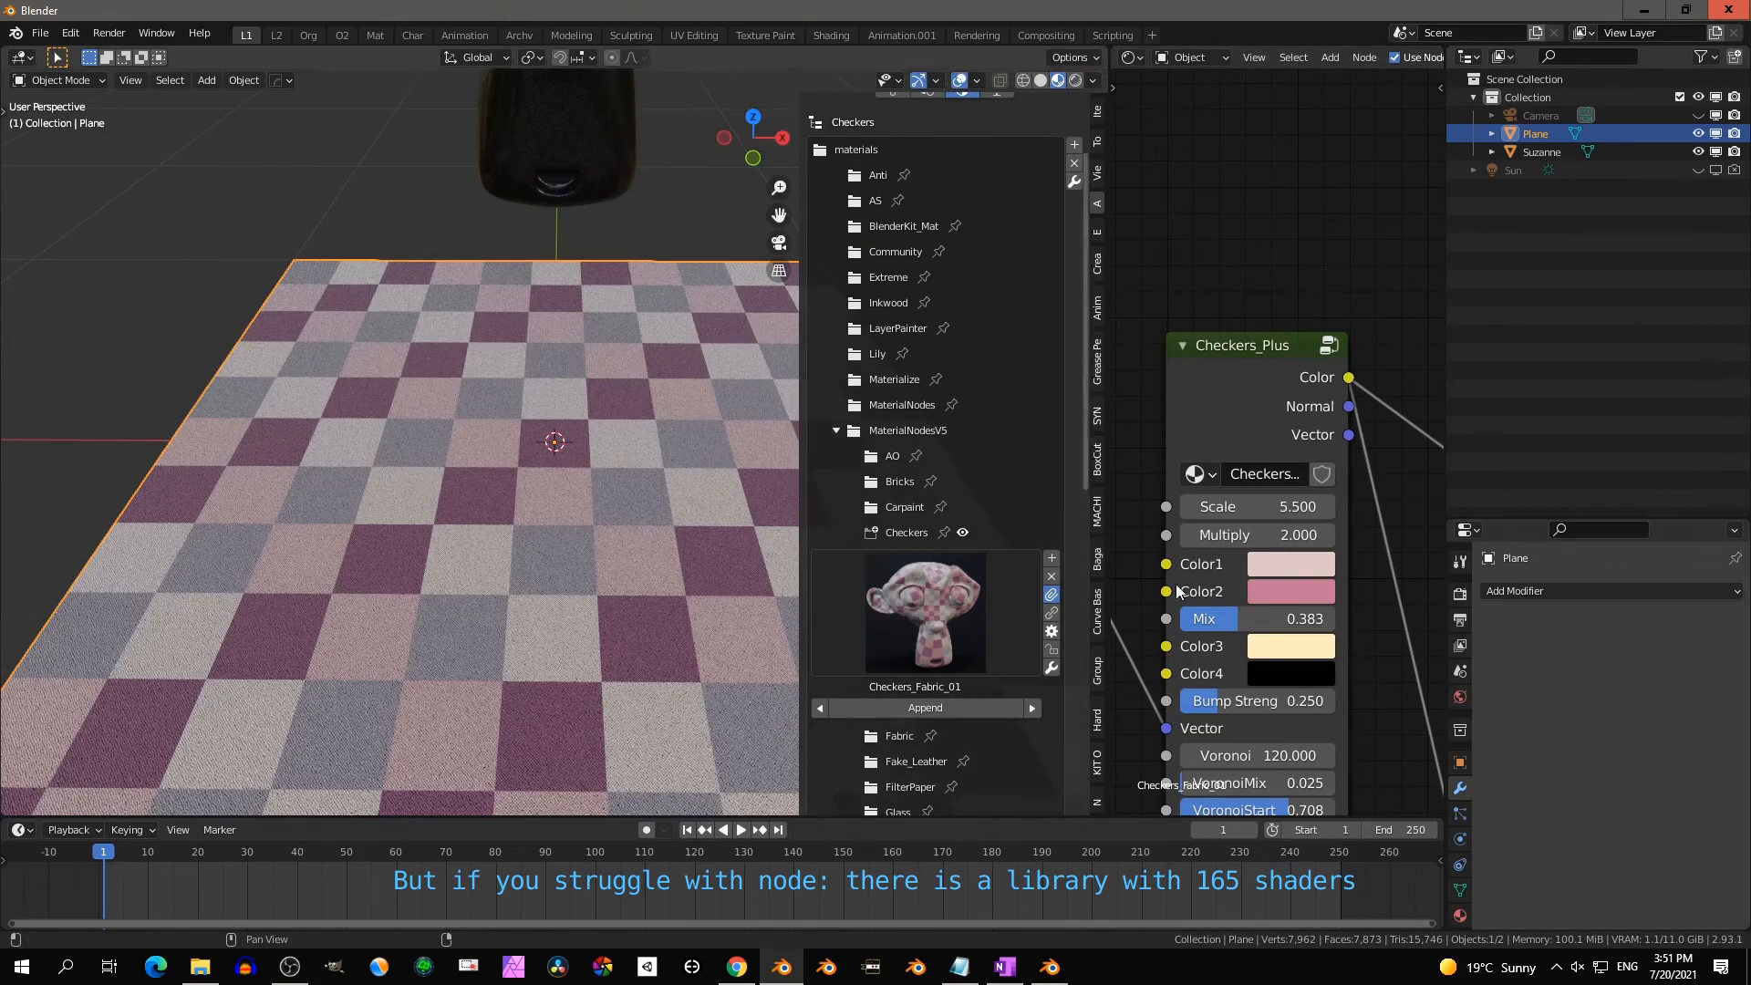
pyautogui.click(1291, 591)
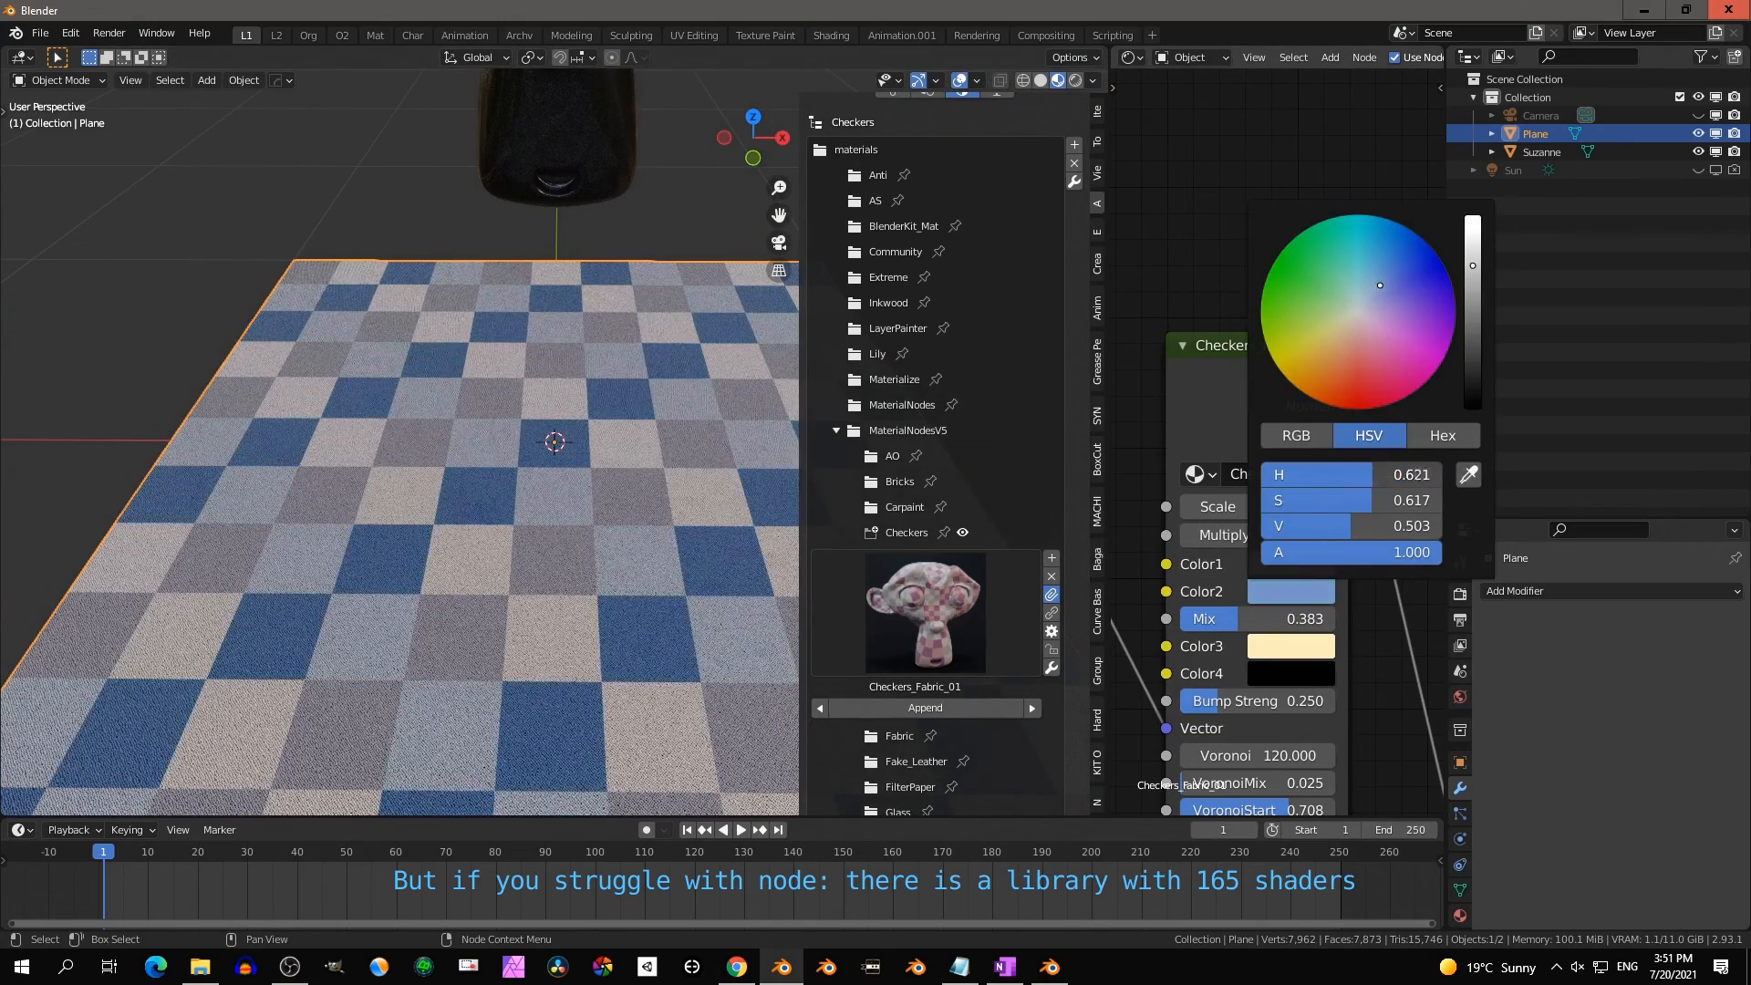
pyautogui.moveTo(1277, 547); pyautogui.dragTo(1251, 389, button='middle')
# Apply the Fabric_Red_Satin3 material from the Fabric category to the plane and inspect its line pattern
pyautogui.click(954, 613)
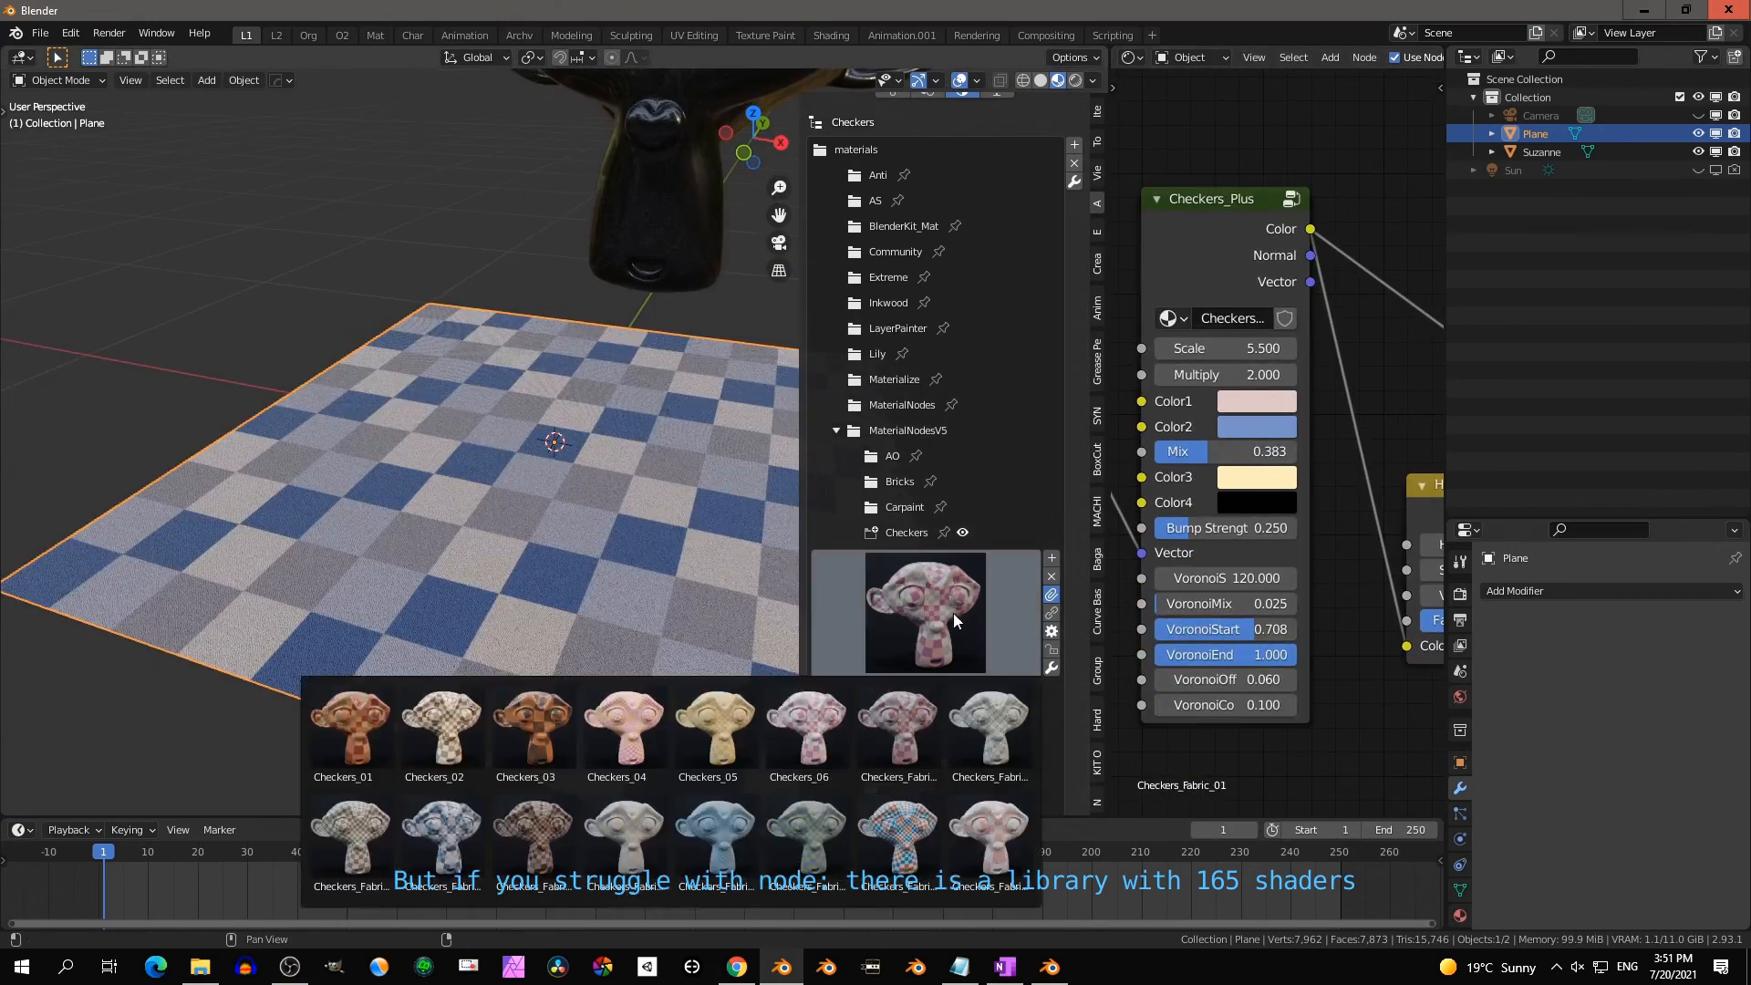
pyautogui.click(878, 739)
pyautogui.click(894, 664)
pyautogui.click(718, 859)
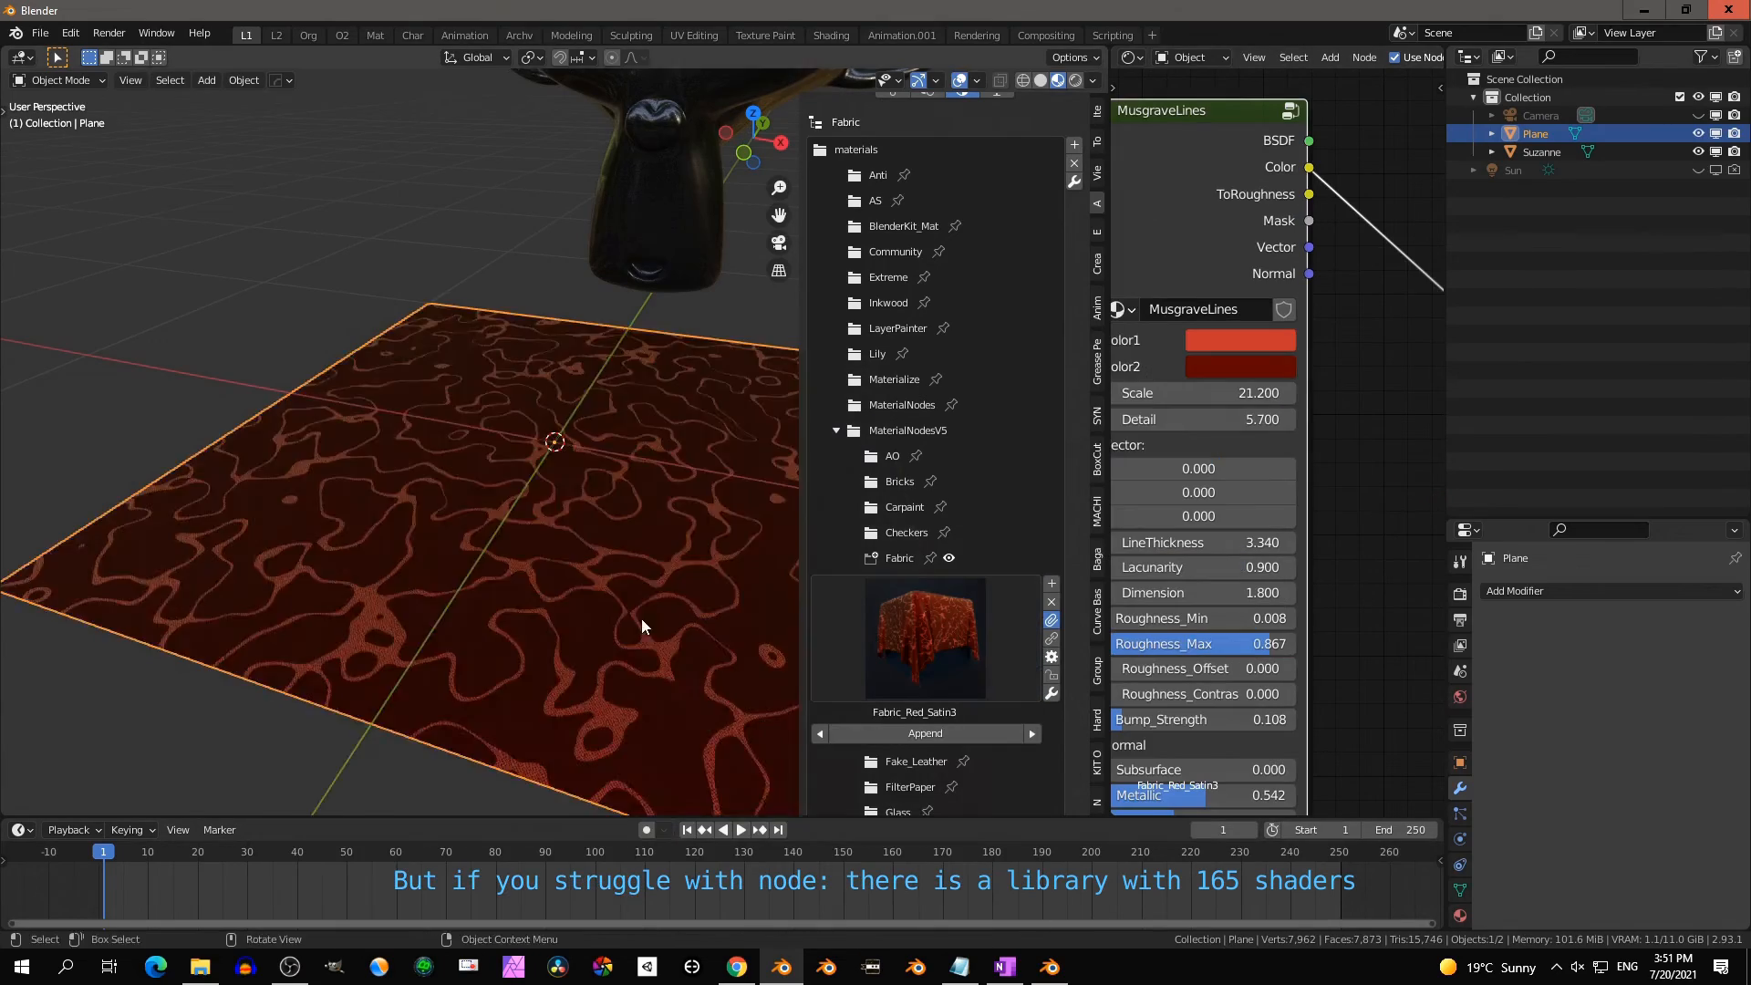
pyautogui.moveTo(642, 622); pyautogui.dragTo(845, 675, button='middle')
pyautogui.scroll(3, 318, 666)
pyautogui.scroll(-4, 320, 668)
pyautogui.scroll(-3, 749, 675)
# Switch the plane's fabric material to Fabric_Red_Satin2
pyautogui.click(945, 653)
pyautogui.click(625, 752)
pyautogui.moveTo(680, 655); pyautogui.dragTo(622, 677, button='middle')
pyautogui.scroll(-3, 622, 677)
pyautogui.scroll(-5, 966, 734)
# Apply Fake_Leather_Light_Brown from the Fake_Leather category to the plane and inspect its grain
pyautogui.click(907, 548)
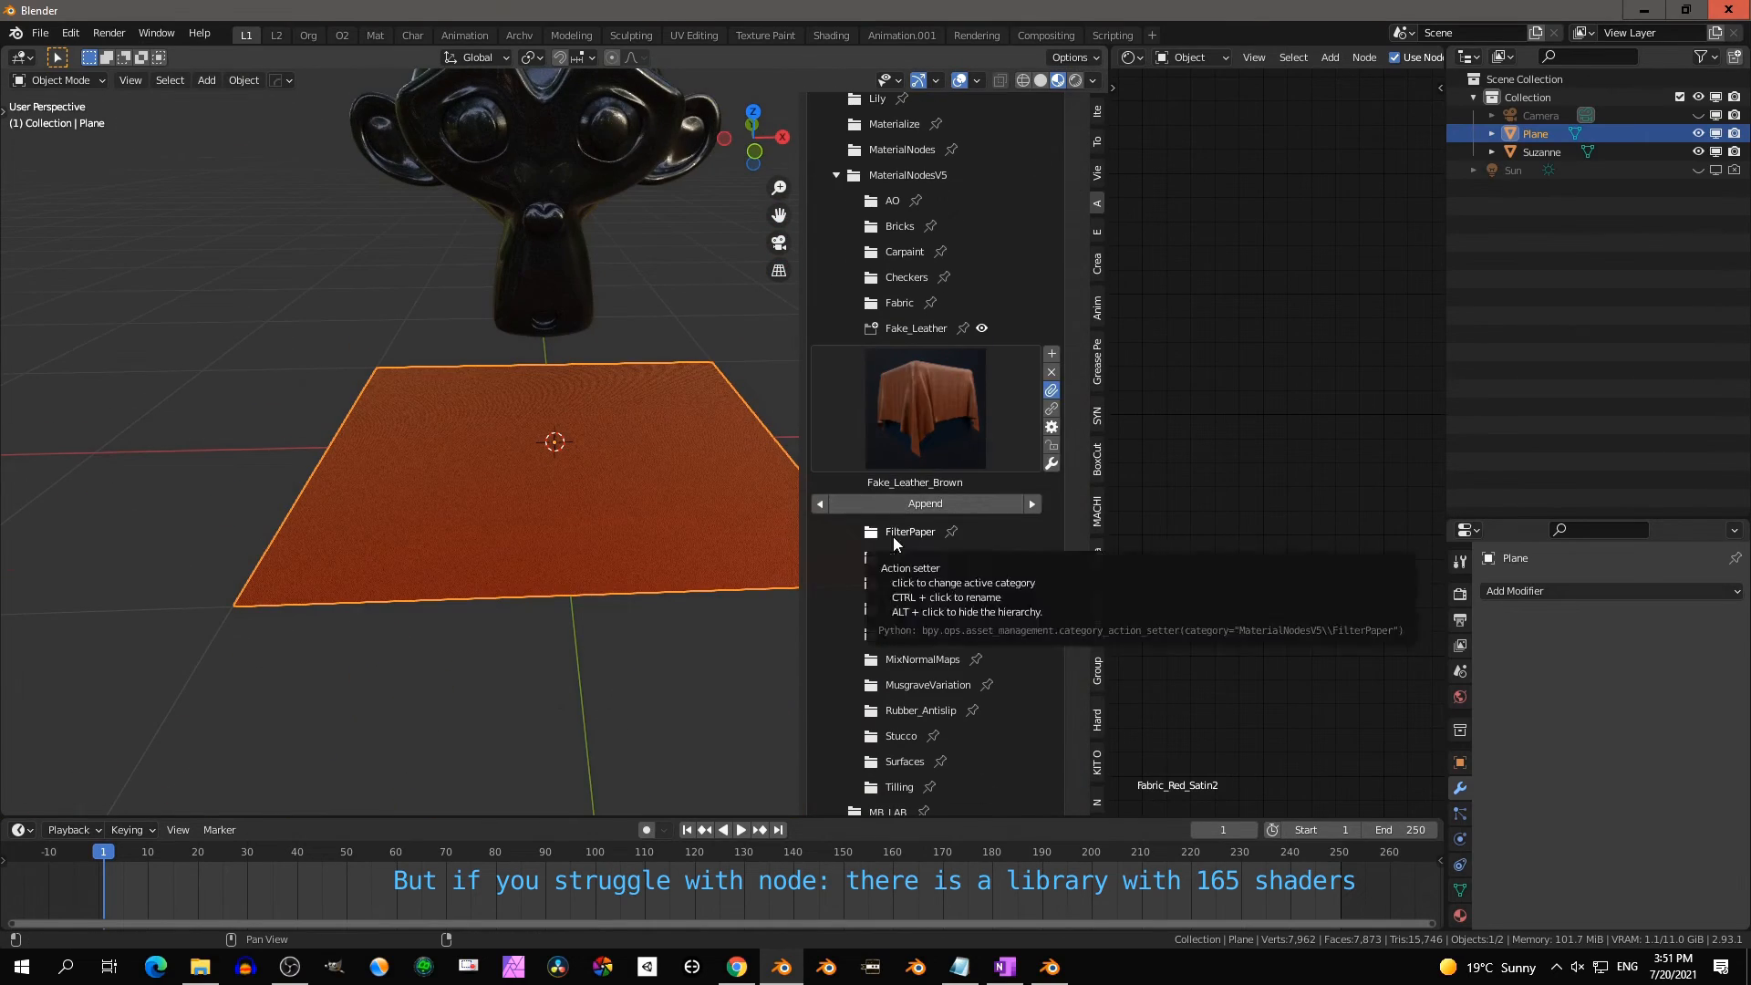
pyautogui.click(905, 462)
pyautogui.click(1044, 524)
pyautogui.scroll(3, 633, 508)
pyautogui.click(895, 409)
pyautogui.click(1227, 524)
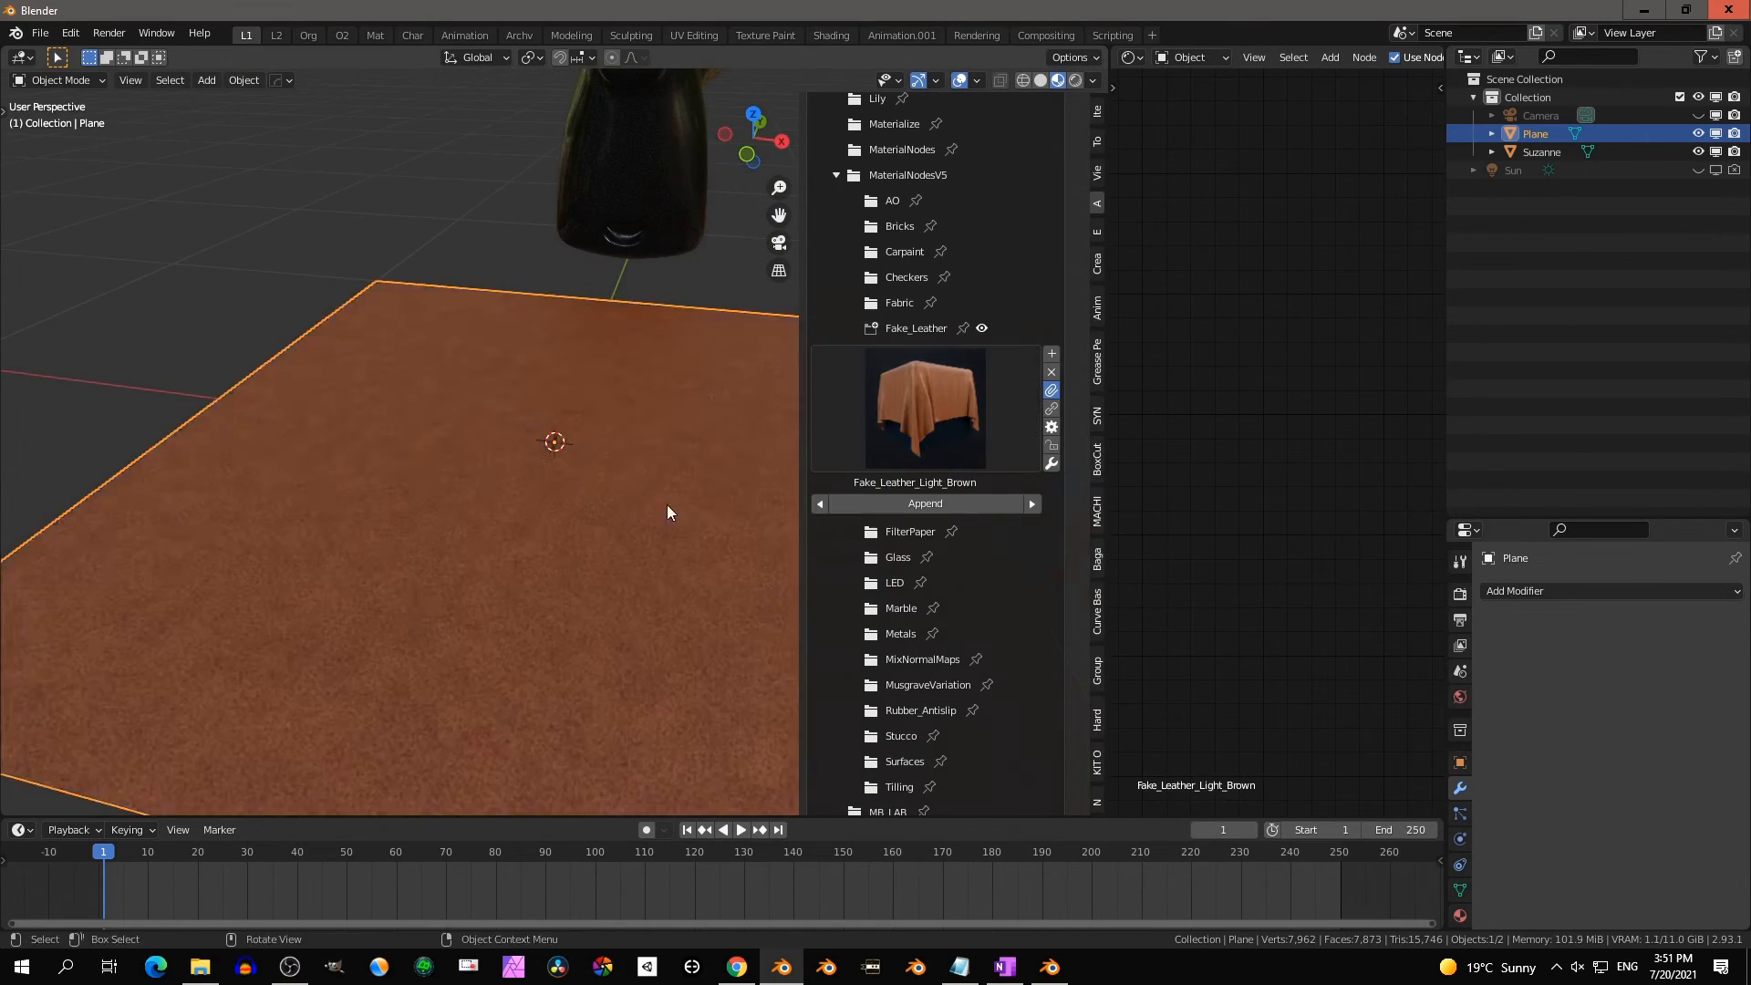
pyautogui.moveTo(666, 505); pyautogui.dragTo(677, 586, button='middle')
pyautogui.scroll(-4, 478, 609)
pyautogui.scroll(6, 478, 610)
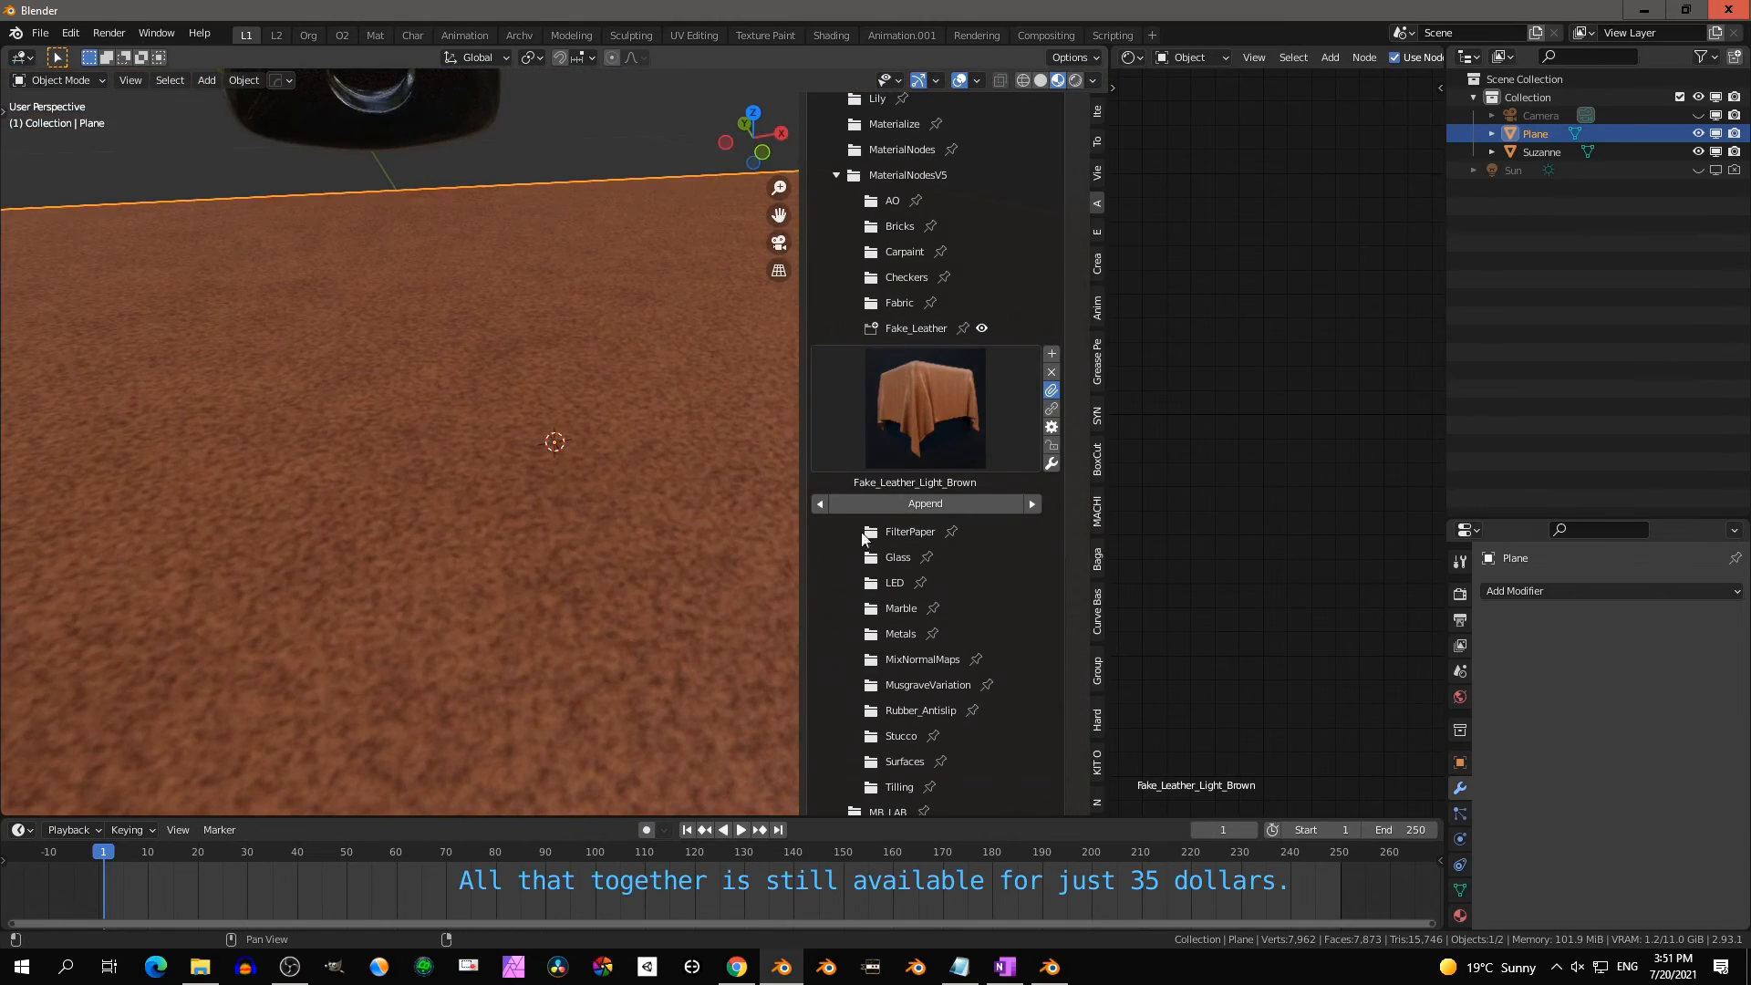
# Apply the Durable_tissue_kitchen material from the FilterPaper category to the plane
pyautogui.click(894, 526)
pyautogui.scroll(-3, 564, 582)
pyautogui.moveTo(564, 582); pyautogui.dragTo(228, 650, button='middle')
pyautogui.scroll(3, 423, 610)
pyautogui.scroll(-7, 423, 606)
# Replace the plane's tissue material with FilterPaper_Recycle
pyautogui.click(925, 443)
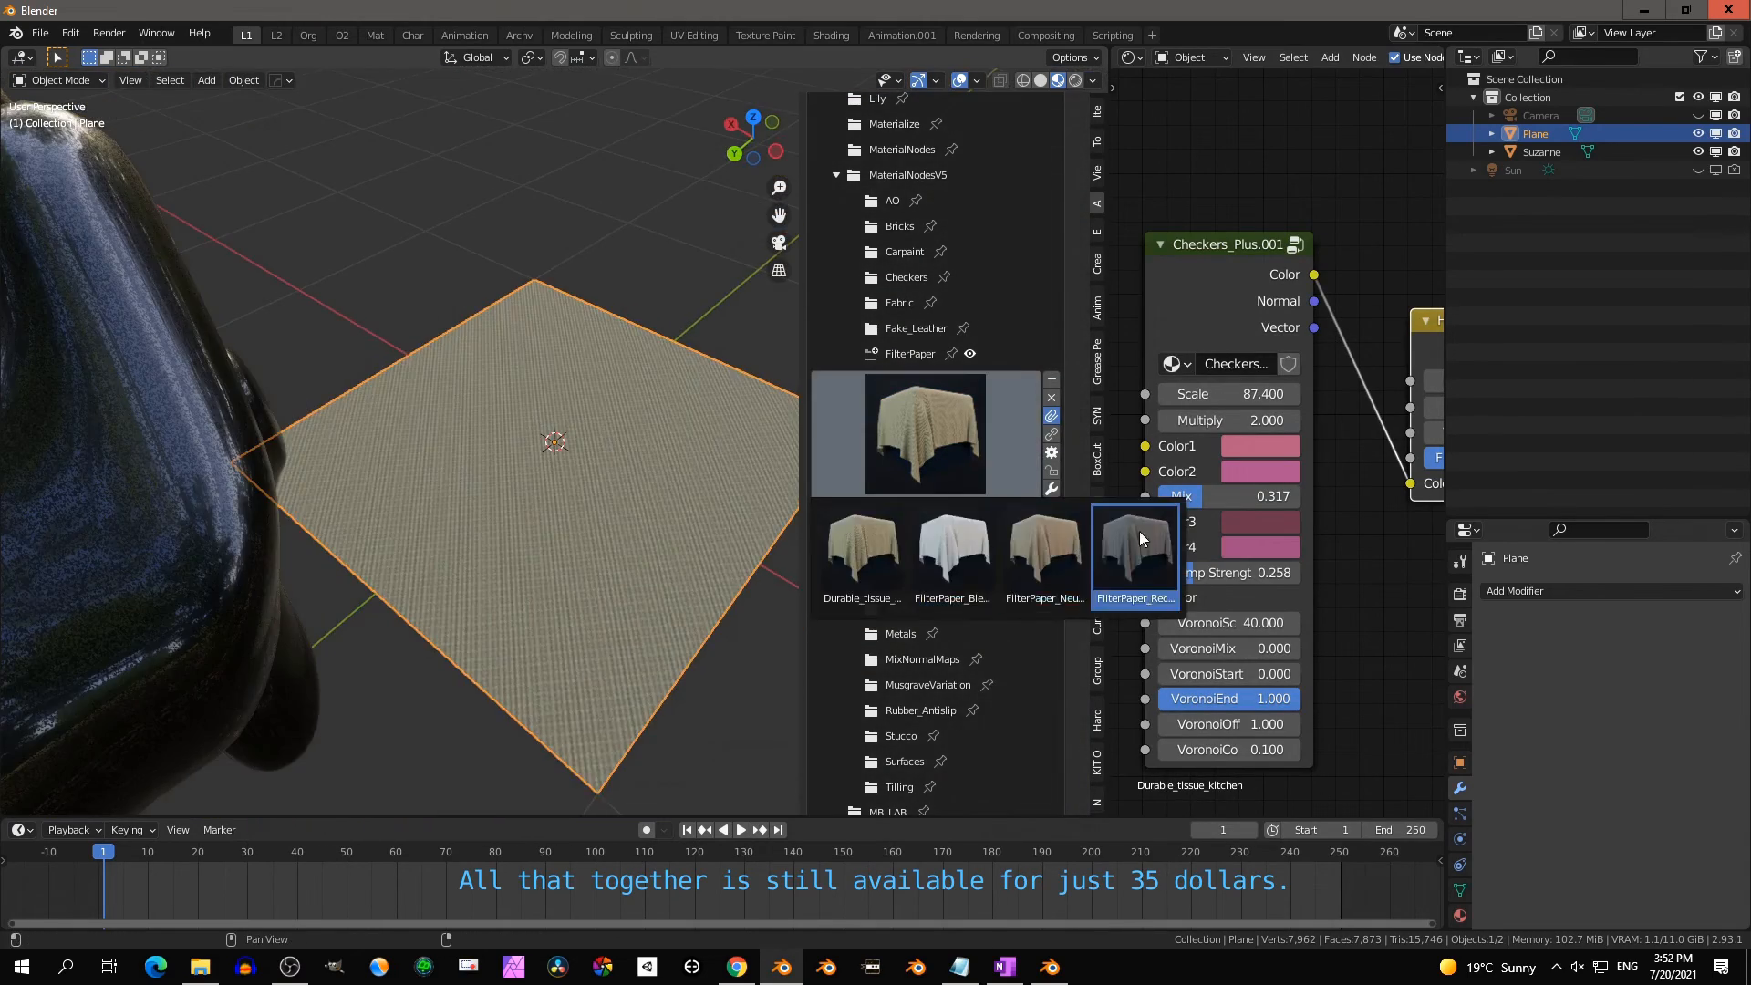
pyautogui.click(1140, 531)
pyautogui.moveTo(538, 588); pyautogui.dragTo(327, 624, button='middle')
pyautogui.scroll(4, 349, 621)
# Apply the Glass_Brown material from the Glass category to the Suzanne monkey head
pyautogui.click(906, 556)
pyautogui.scroll(-4, 456, 338)
pyautogui.moveTo(456, 338); pyautogui.dragTo(508, 305, button='middle')
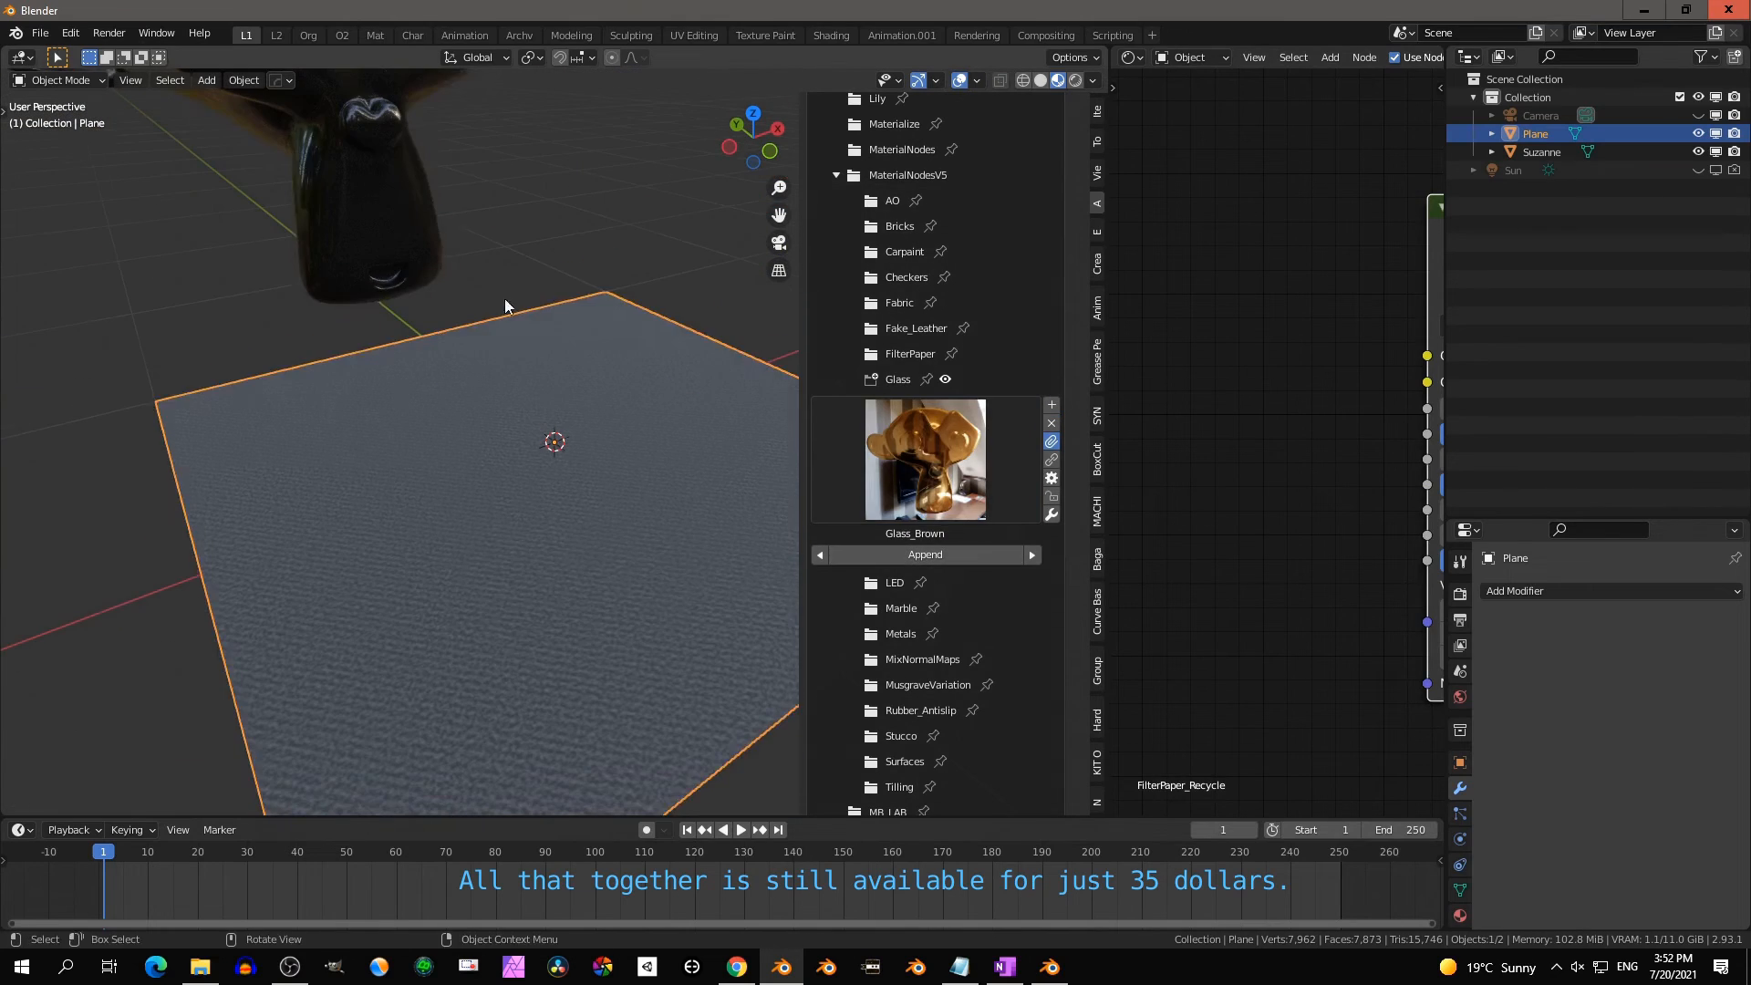
pyautogui.click(411, 235)
pyautogui.click(907, 451)
pyautogui.click(912, 555)
pyautogui.press('KP_Decimal')
pyautogui.scroll(4, 650, 531)
pyautogui.moveTo(649, 531); pyautogui.dragTo(673, 484, button='middle')
pyautogui.click(921, 477)
pyautogui.click(349, 582)
pyautogui.scroll(-4, 365, 582)
pyautogui.moveTo(385, 582); pyautogui.dragTo(372, 582, button='middle')
# Apply the LED_Experimental material from the LED category to the monkey head
pyautogui.click(899, 583)
pyautogui.click(941, 504)
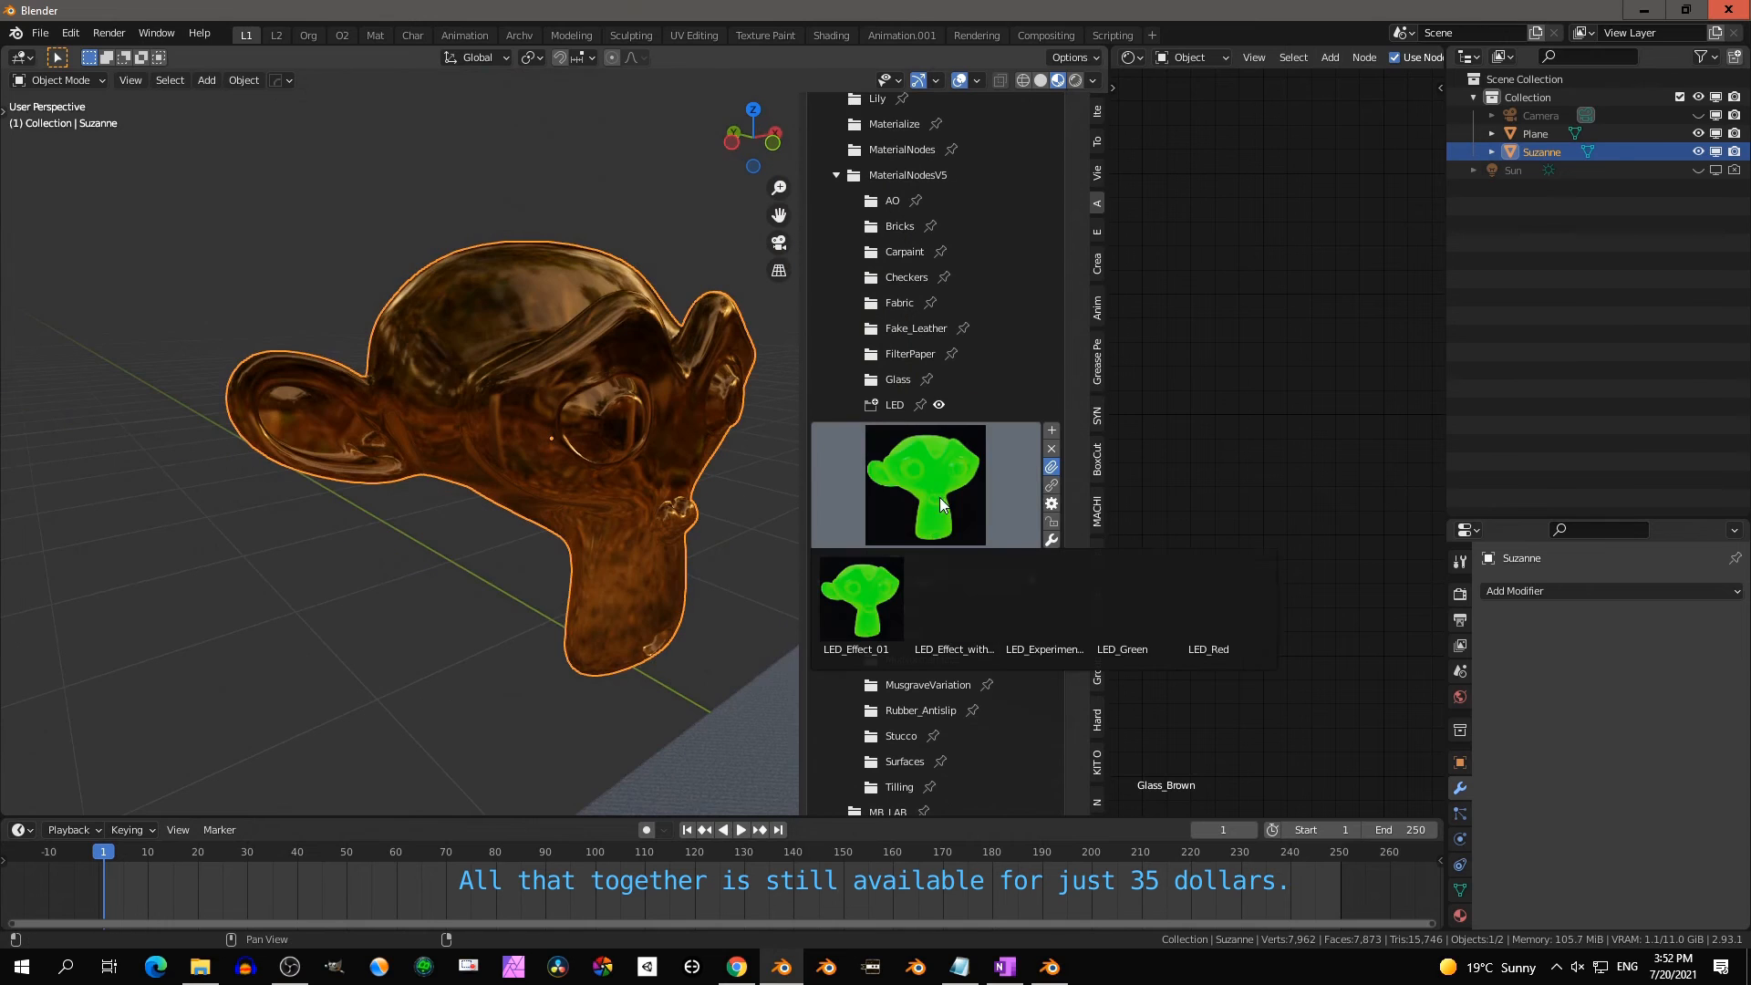
pyautogui.click(1045, 603)
pyautogui.scroll(3, 698, 570)
pyautogui.moveTo(698, 570); pyautogui.dragTo(498, 565, button='middle')
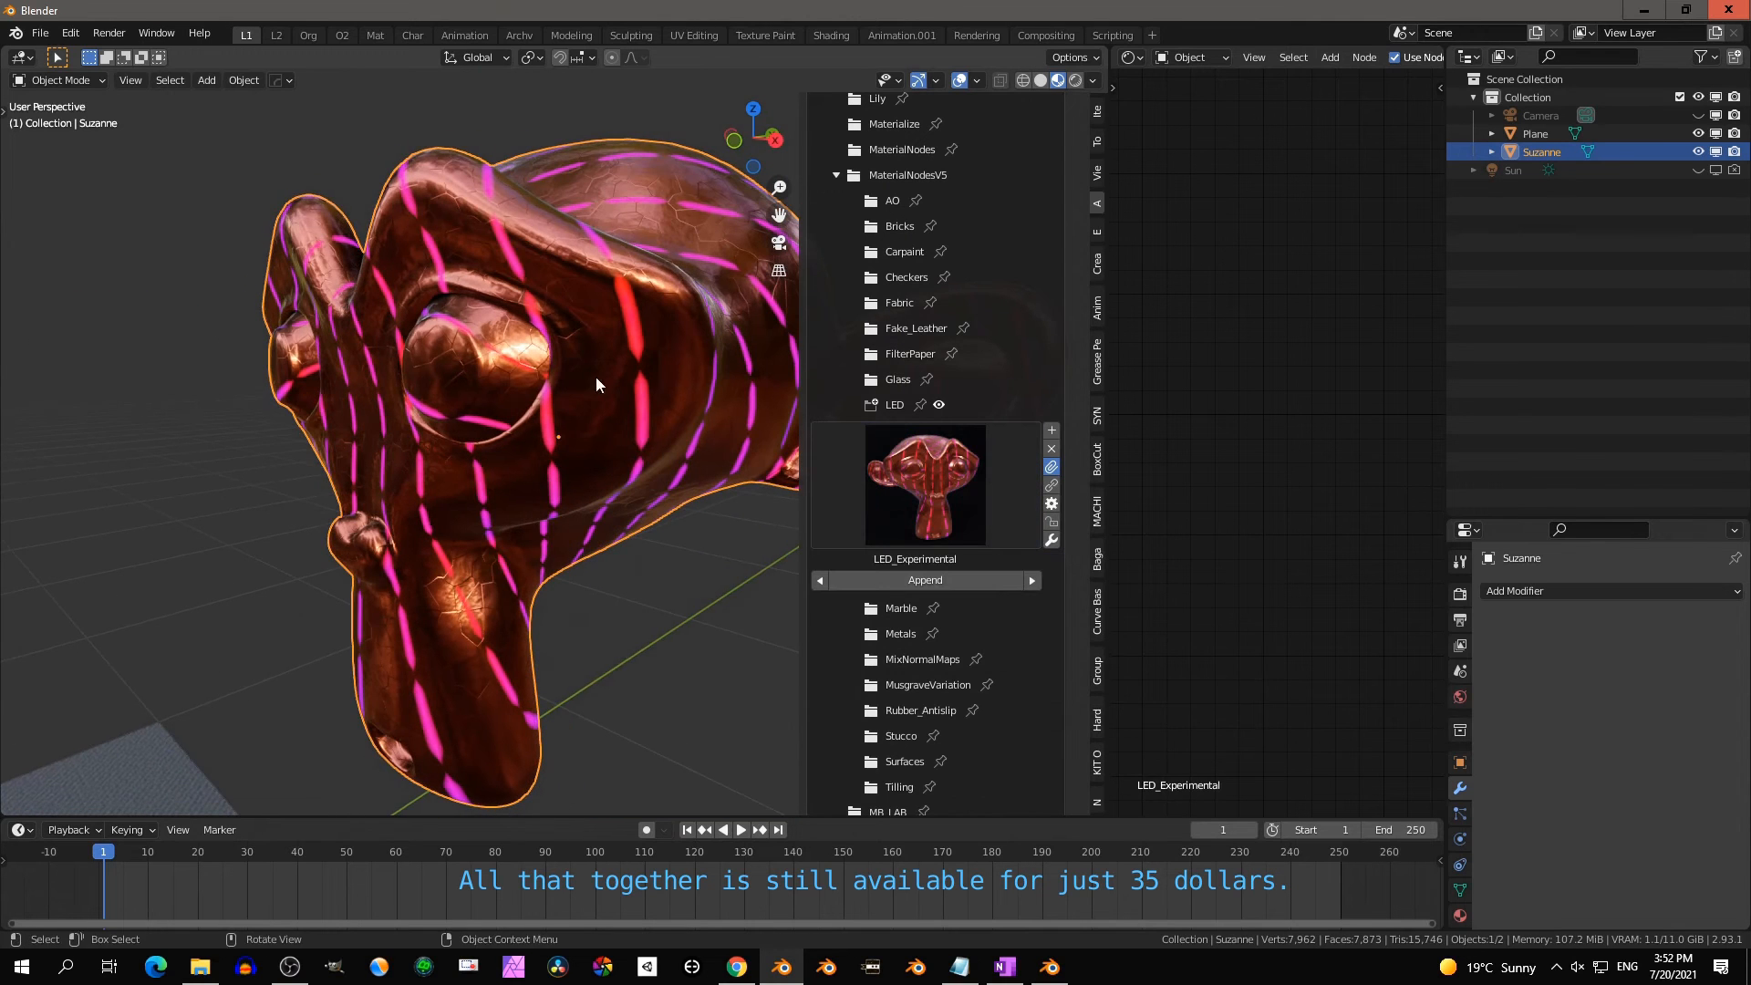
# Set the MetalGrid1 node's PingPong to 0.14 in the LED_Experimental material
pyautogui.press('Home')
pyautogui.scroll(3, 1284, 530)
pyautogui.scroll(6, 1278, 524)
pyautogui.moveTo(1245, 494); pyautogui.dragTo(1313, 690, button='middle')
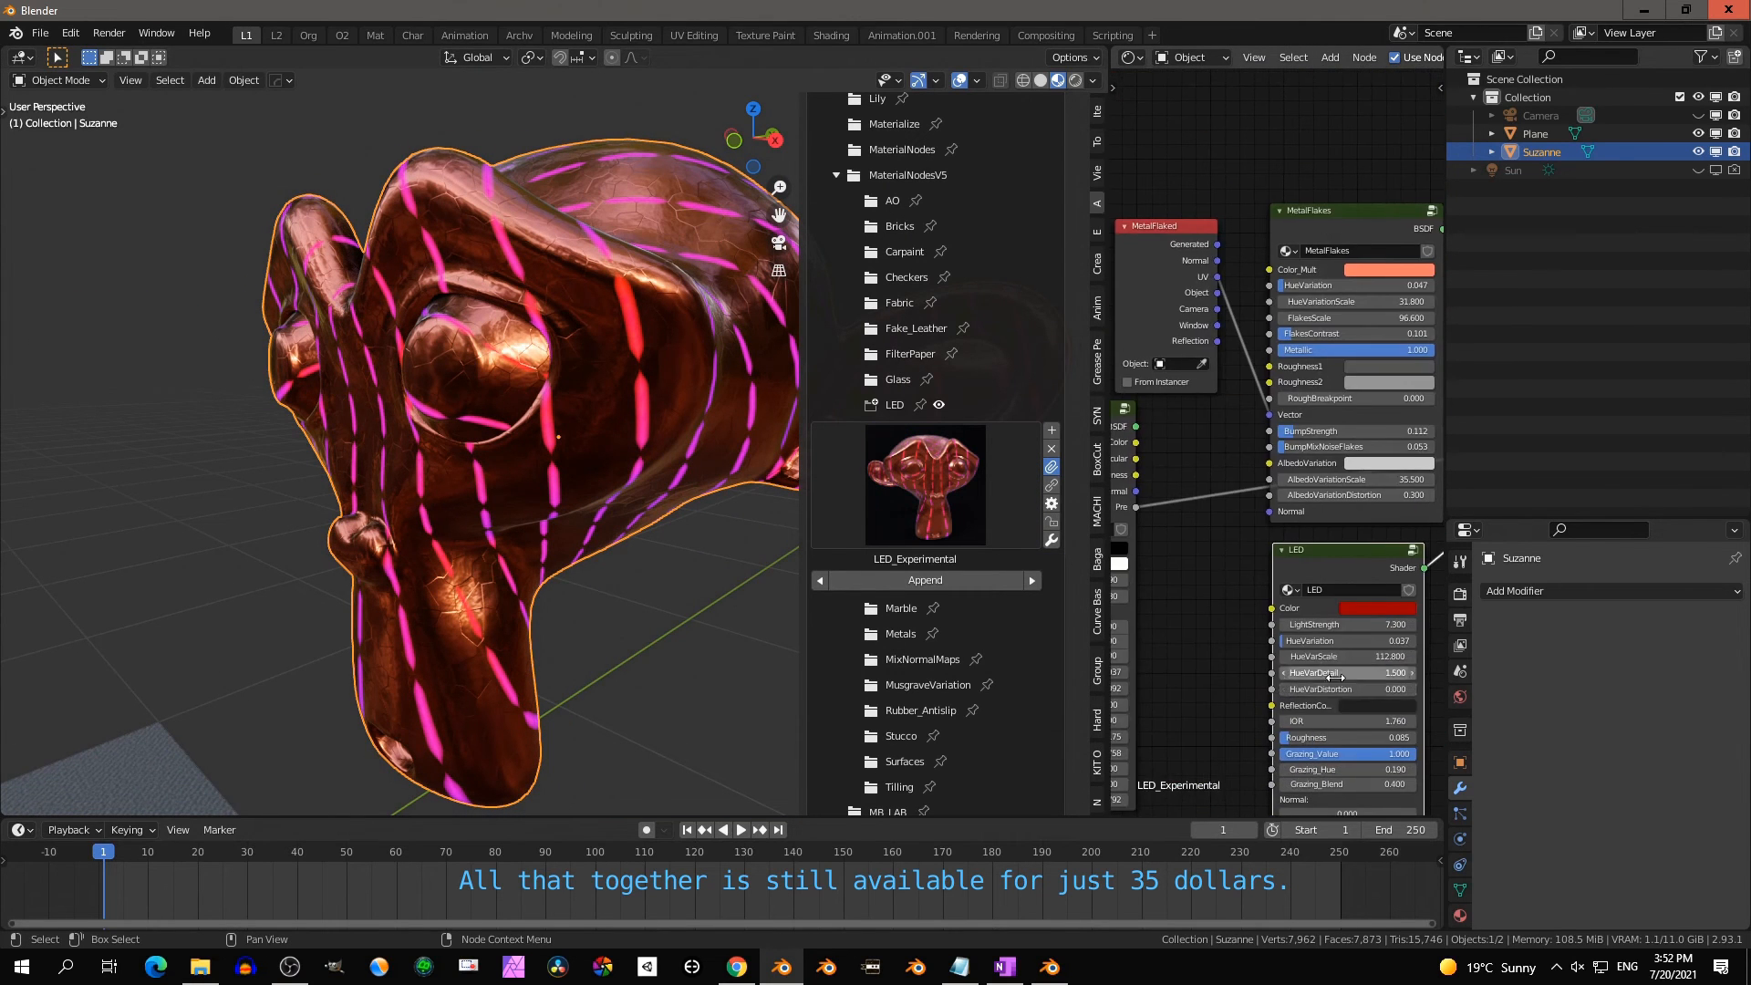
pyautogui.scroll(2, 1232, 597)
pyautogui.moveTo(1231, 597); pyautogui.dragTo(1182, 513, button='middle')
pyautogui.moveTo(1274, 474)
pyautogui.mouseDown()
pyautogui.moveTo(1332, 473)
pyautogui.moveTo(1245, 487)
pyautogui.mouseUp()
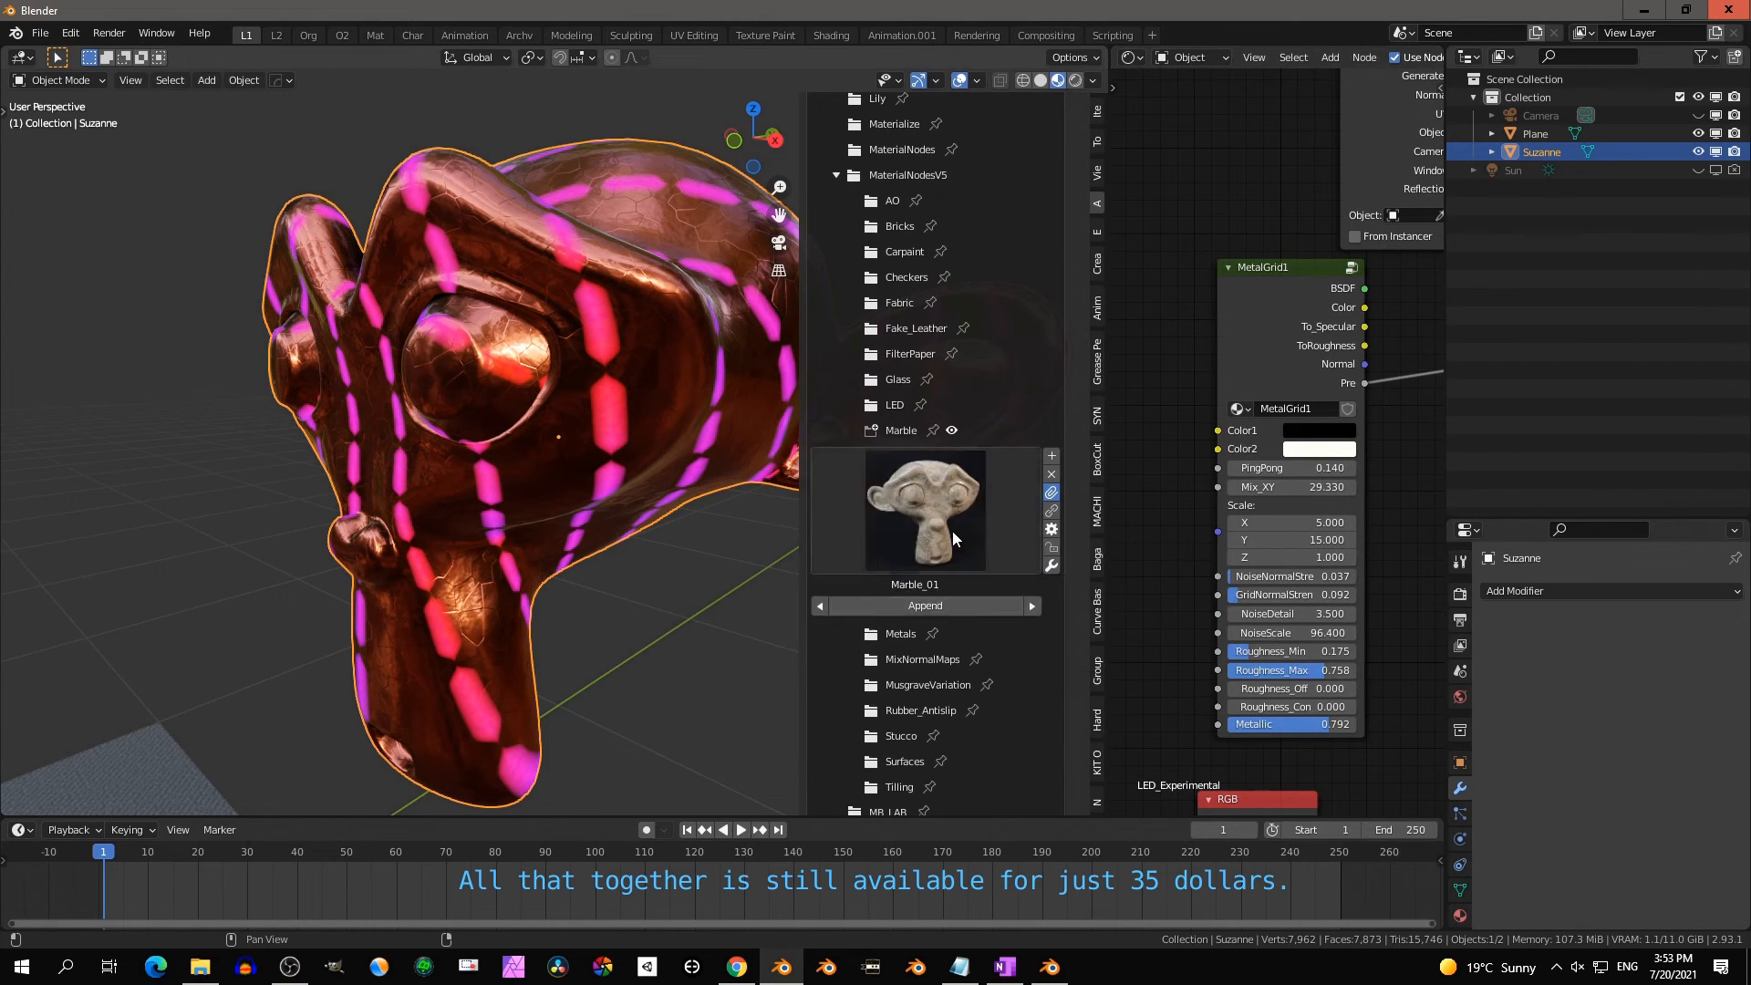
# Apply the Marble_07 material from the Marble category to the monkey head and view its veining
pyautogui.click(952, 538)
pyautogui.click(1316, 618)
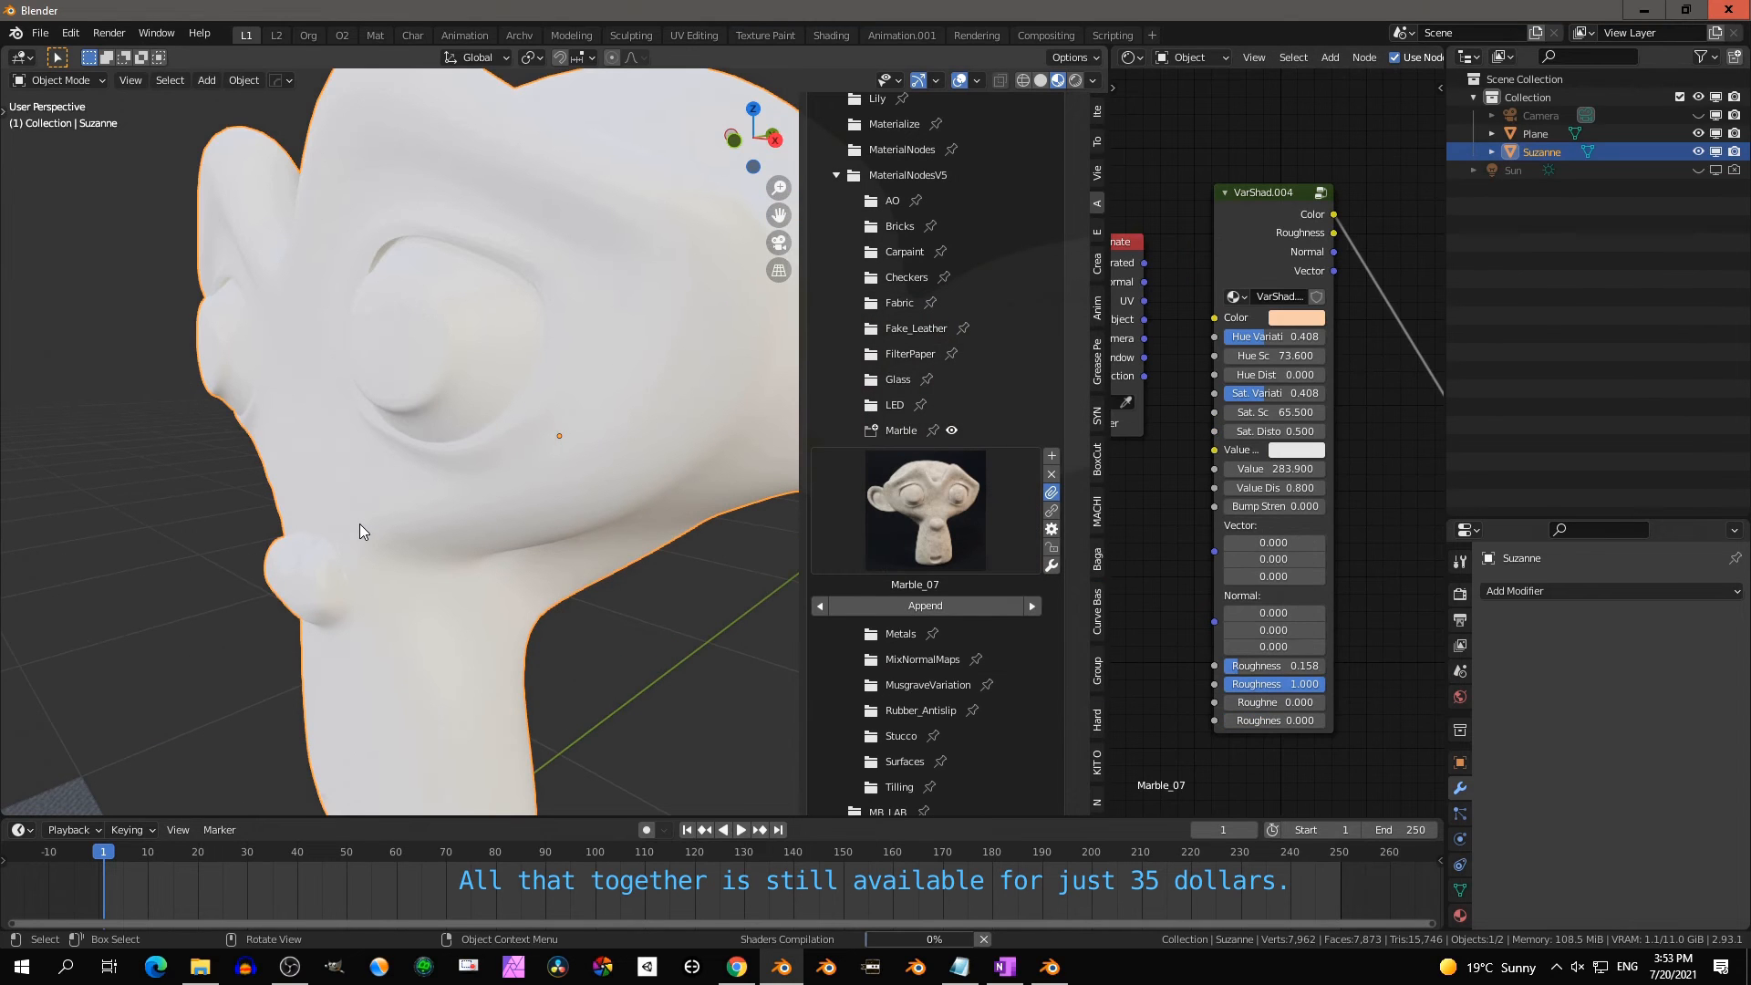
pyautogui.scroll(-5, 360, 524)
pyautogui.moveTo(360, 524); pyautogui.dragTo(639, 483, button='middle')
pyautogui.scroll(6, 389, 500)
pyautogui.scroll(-3, 561, 471)
# Browse the material previews of the Metals, MixNormalMaps, MusgraveVariation and Rubber_Antislip categories
pyautogui.click(921, 497)
pyautogui.click(903, 634)
pyautogui.click(922, 561)
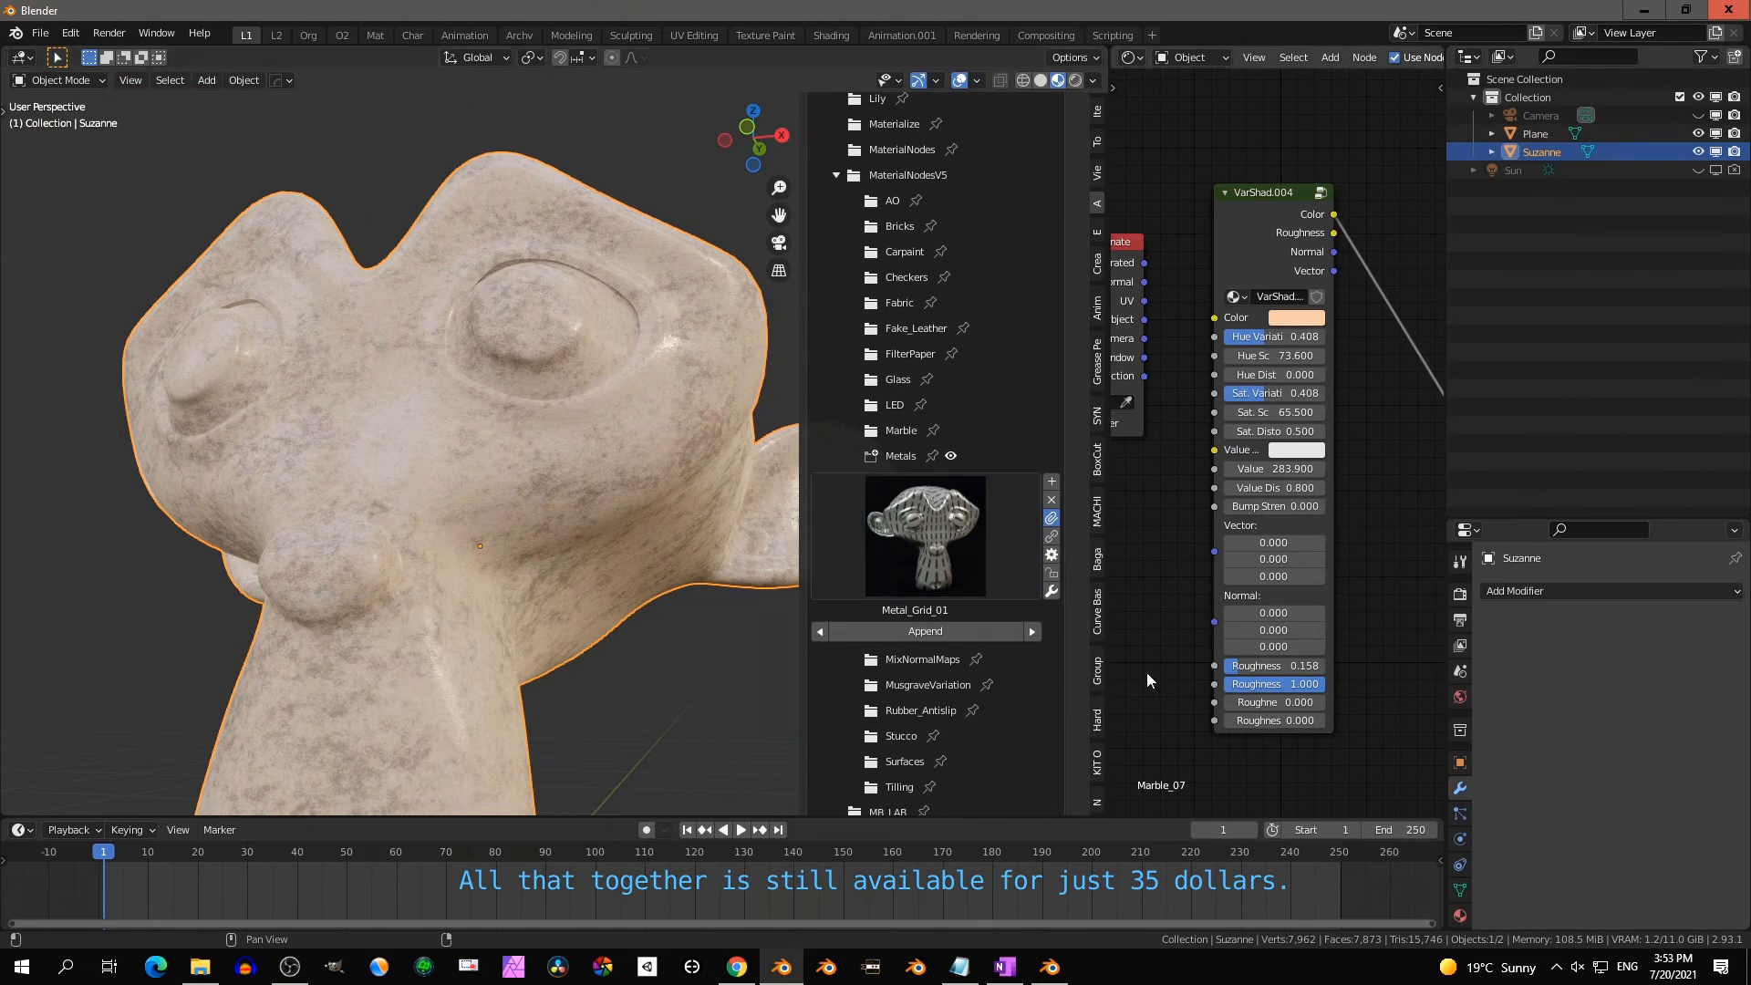
pyautogui.click(925, 660)
pyautogui.click(956, 574)
pyautogui.click(907, 690)
pyautogui.click(932, 625)
pyautogui.click(926, 708)
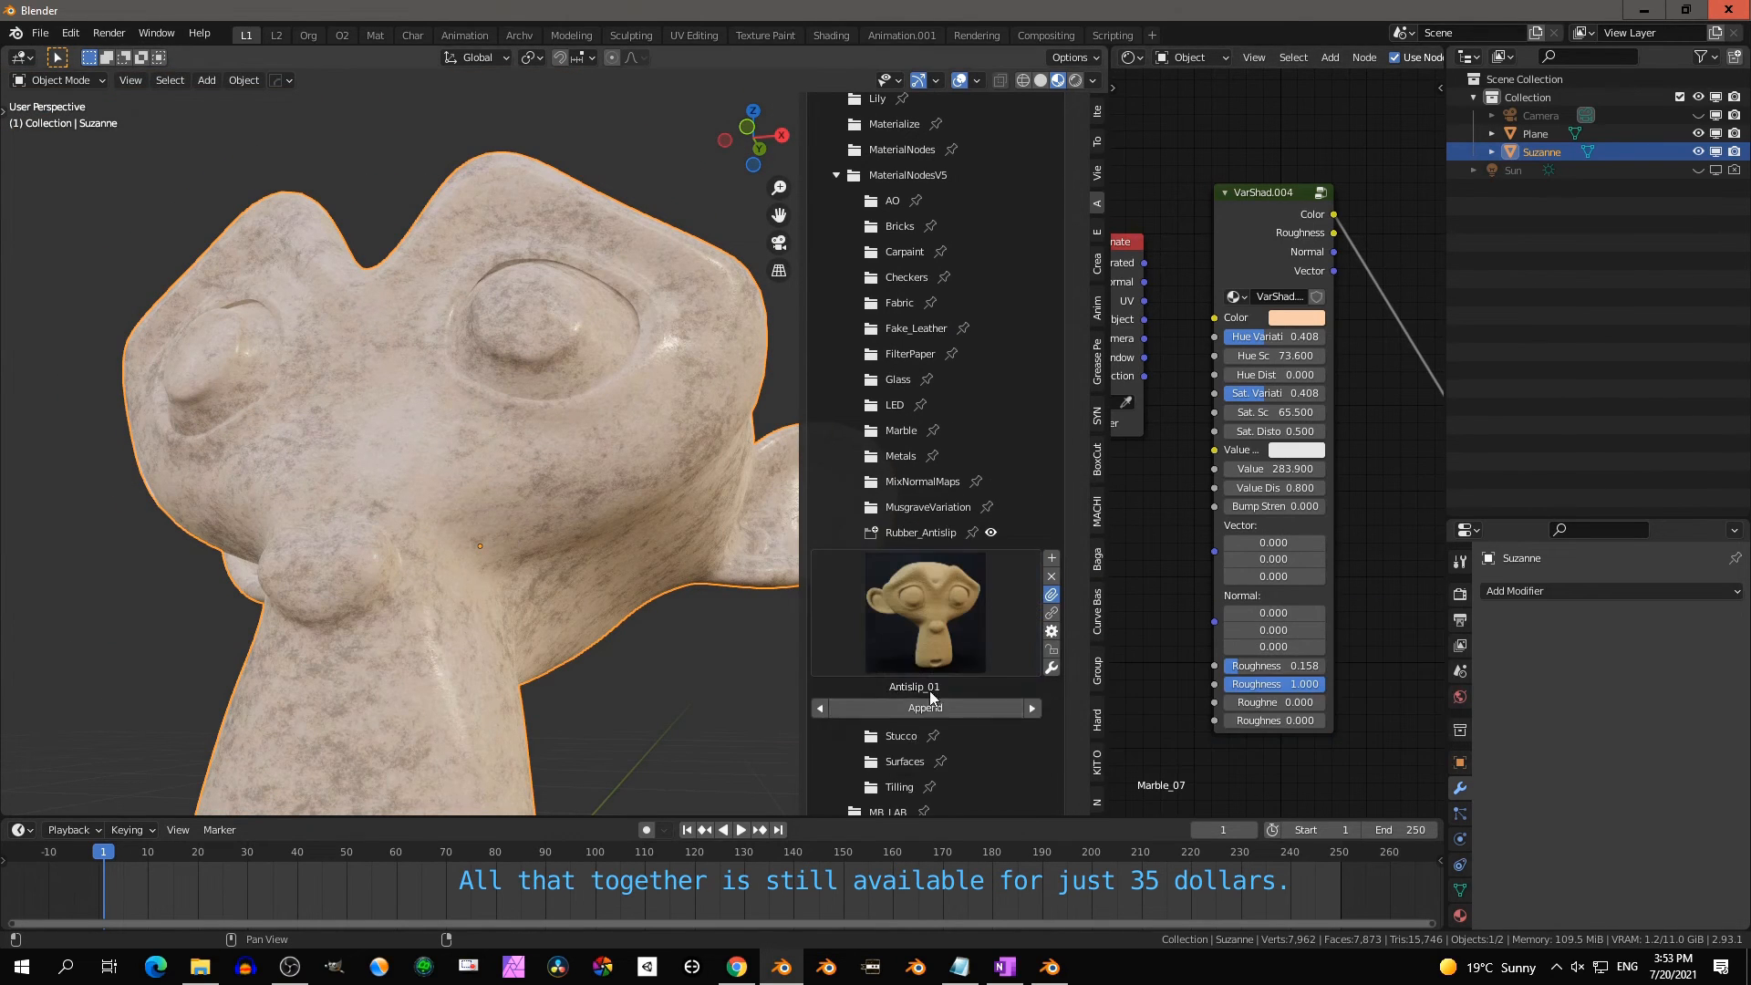
pyautogui.click(941, 639)
pyautogui.scroll(-4, 912, 595)
# Apply the SurfaceRandom_Charlie_02 material from the Surfaces category to the monkey head
pyautogui.click(897, 594)
pyautogui.click(901, 616)
pyautogui.click(922, 540)
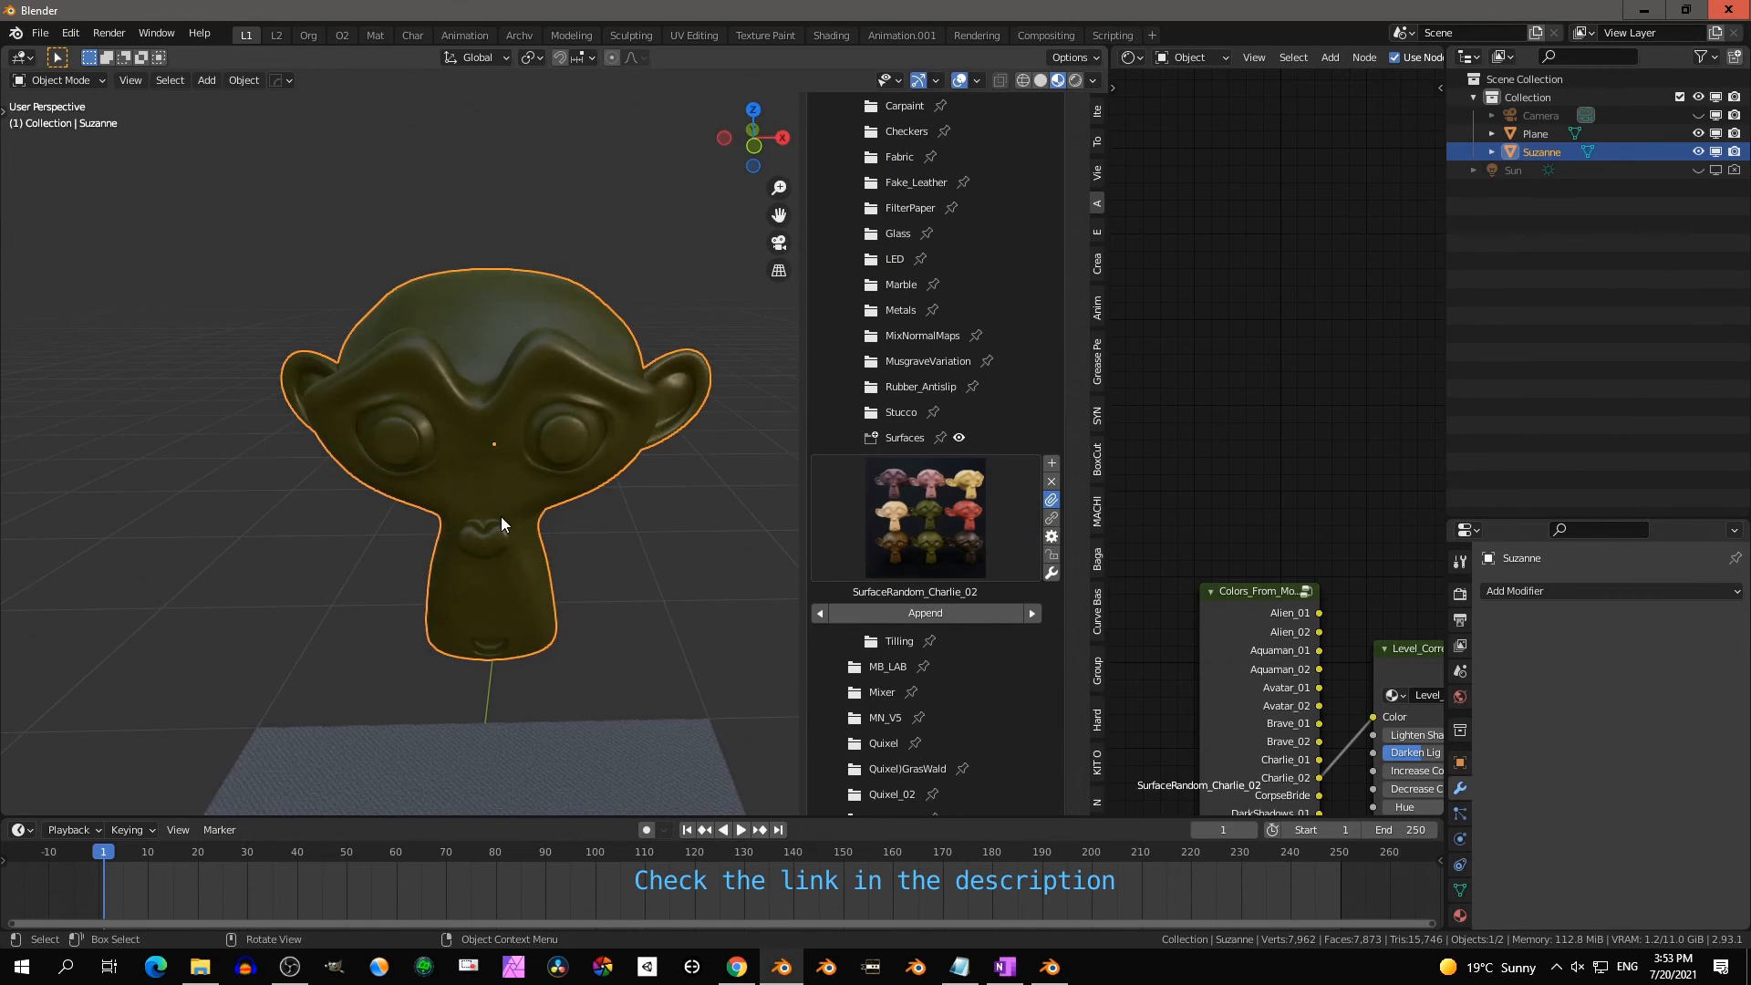
# Duplicate the Suzanne monkey head five times and spread the copies around the original to show the per-object random colors
pyautogui.hotkey('shift', 'd')
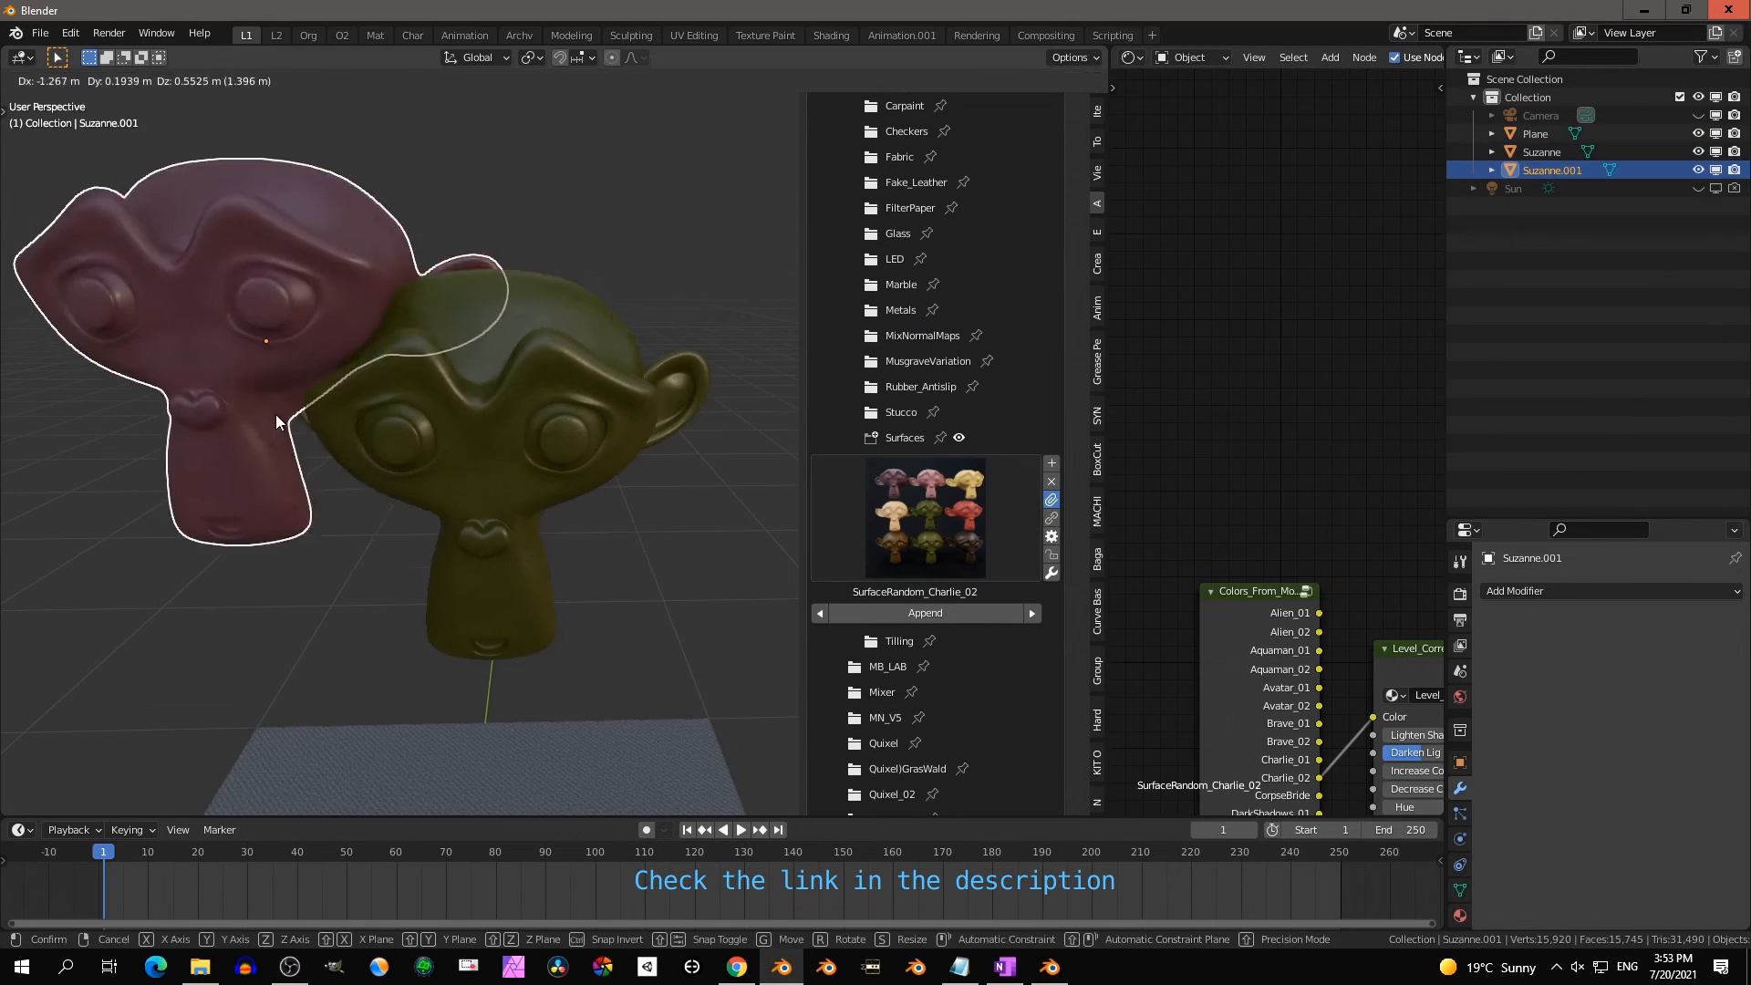
pyautogui.click(275, 414)
pyautogui.hotkey('shift', 'd')
pyautogui.click(724, 324)
pyautogui.hotkey('shift', 'd')
pyautogui.click(243, 653)
pyautogui.hotkey('shift', 'd')
pyautogui.click(834, 693)
pyautogui.hotkey('shift', 'd')
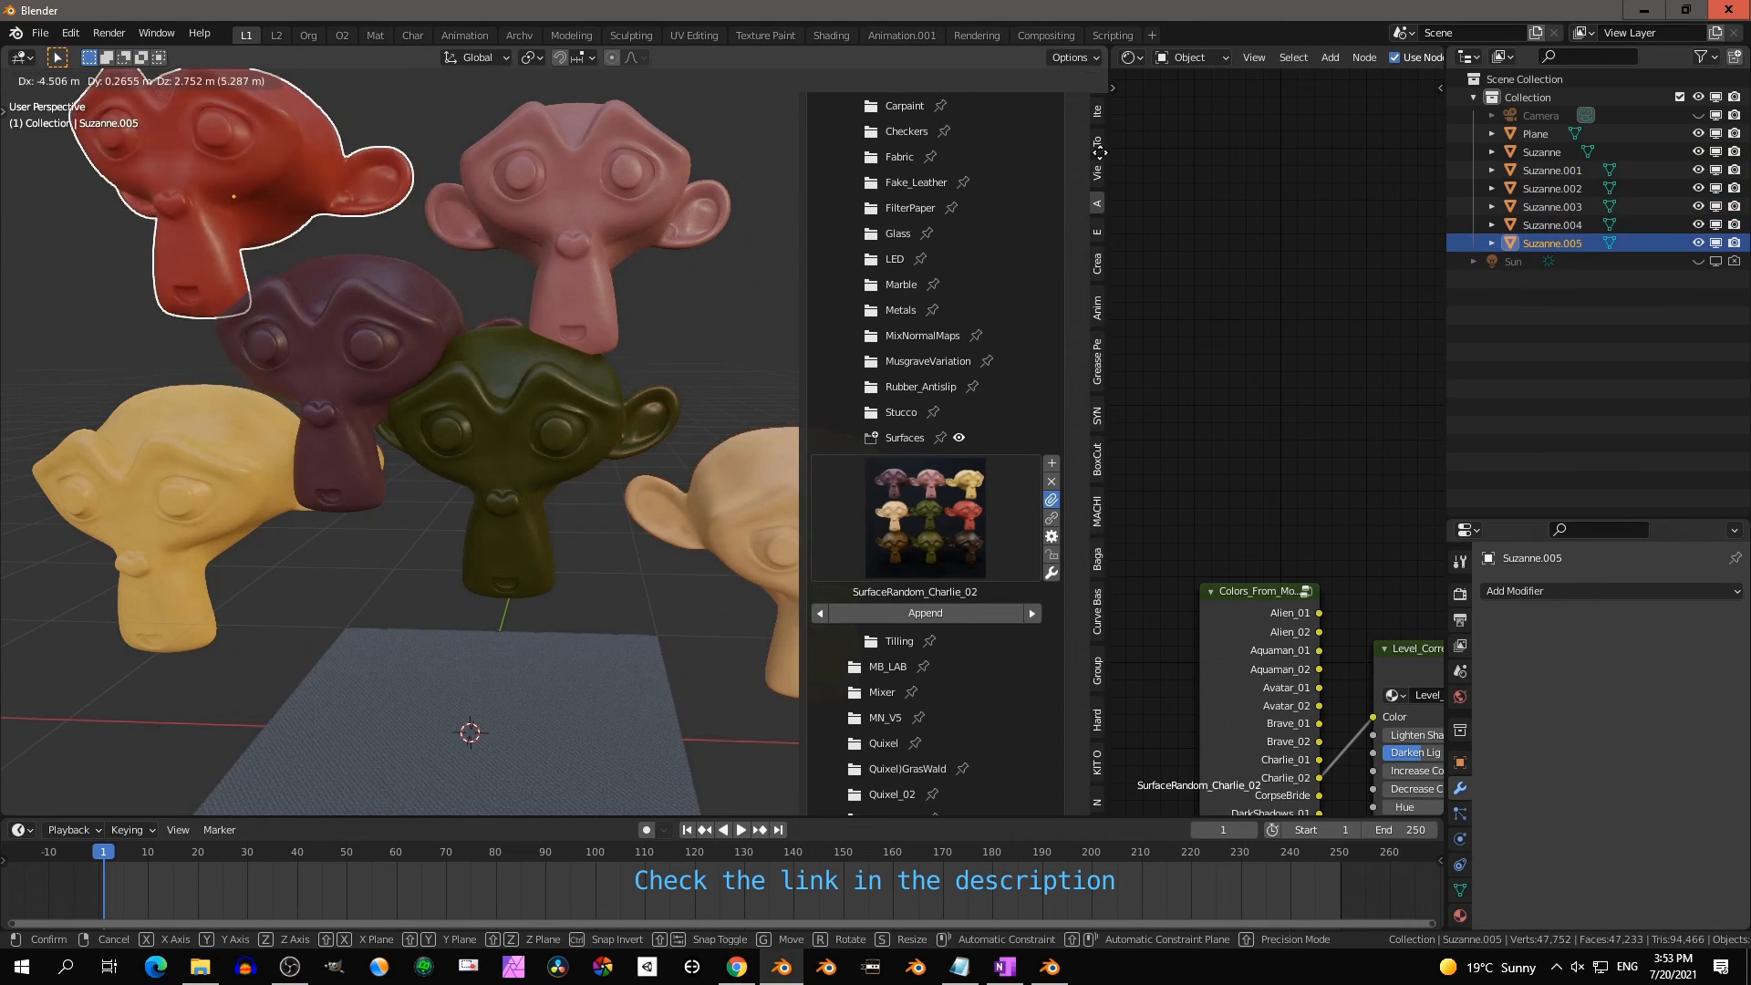
pyautogui.click(265, 297)
# Apply the Tiles_10 material from the Tilling category to the floor plane
pyautogui.scroll(7, 511, 504)
pyautogui.moveTo(511, 507); pyautogui.dragTo(598, 564, button='middle')
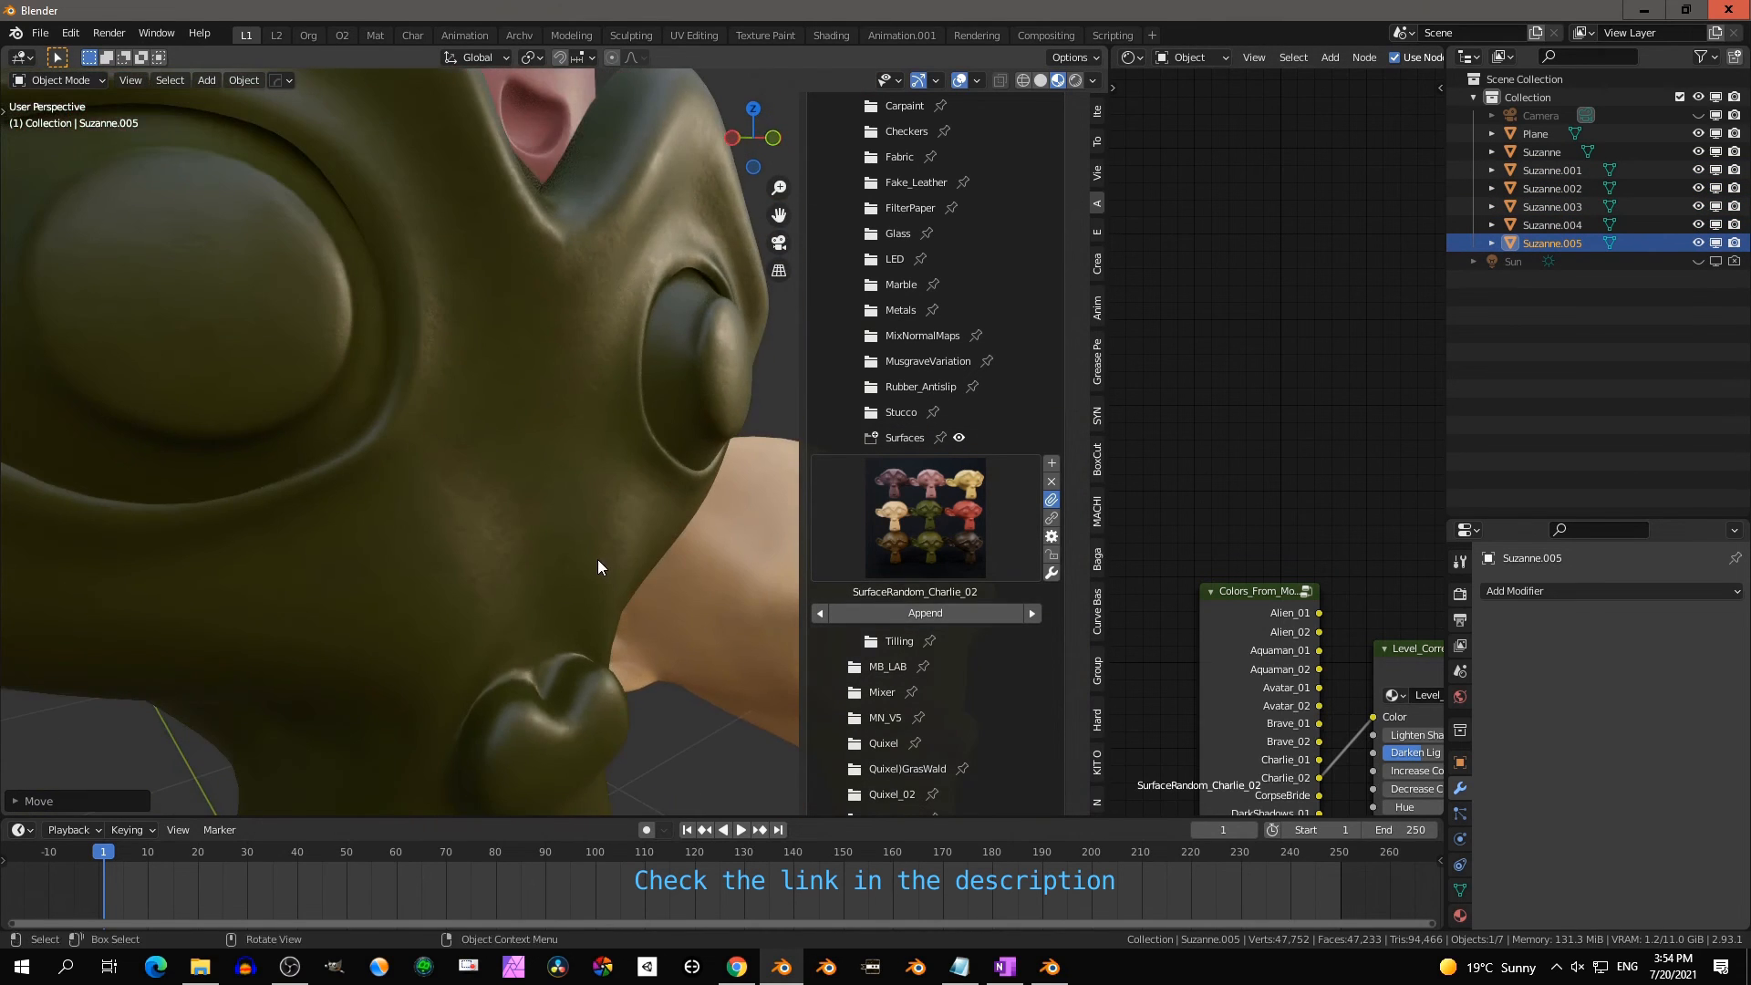
pyautogui.scroll(3, 609, 482)
pyautogui.scroll(-10, 610, 482)
pyautogui.moveTo(608, 651); pyautogui.dragTo(500, 667, button='middle')
pyautogui.click(507, 672)
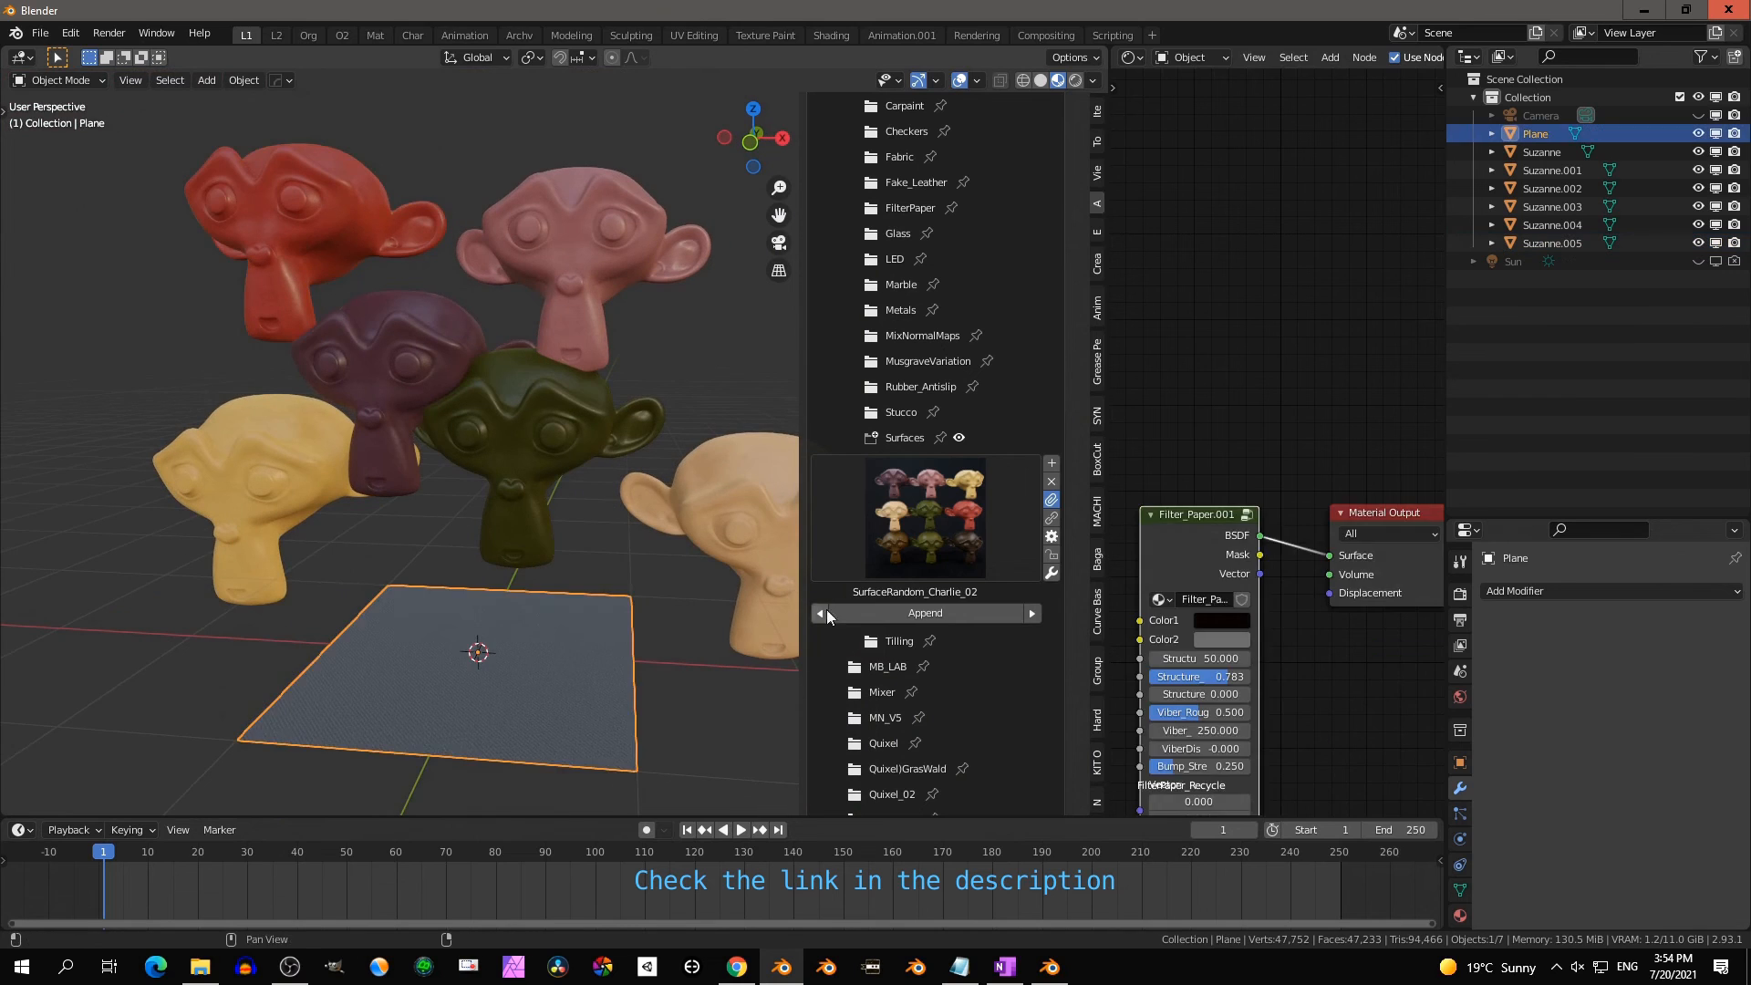
pyautogui.click(540, 483)
pyautogui.click(903, 641)
pyautogui.click(951, 551)
pyautogui.click(497, 630)
pyautogui.click(921, 559)
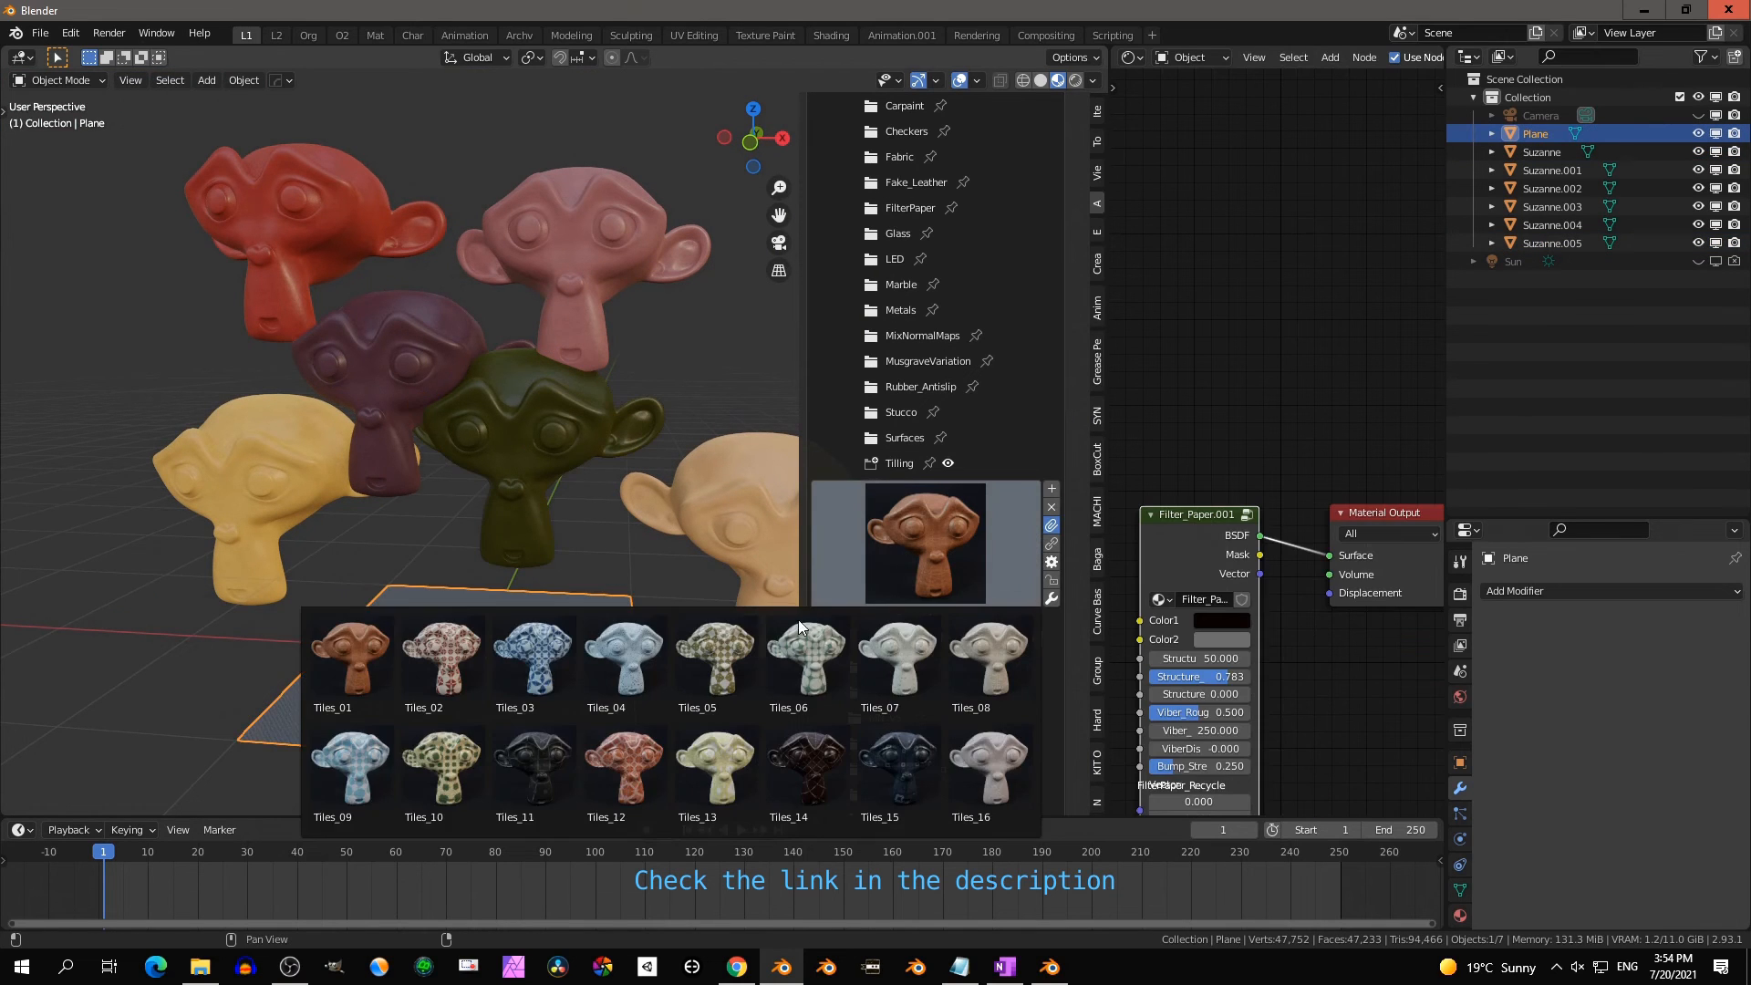
pyautogui.click(463, 775)
pyautogui.scroll(3, 540, 741)
pyautogui.scroll(4, 1259, 575)
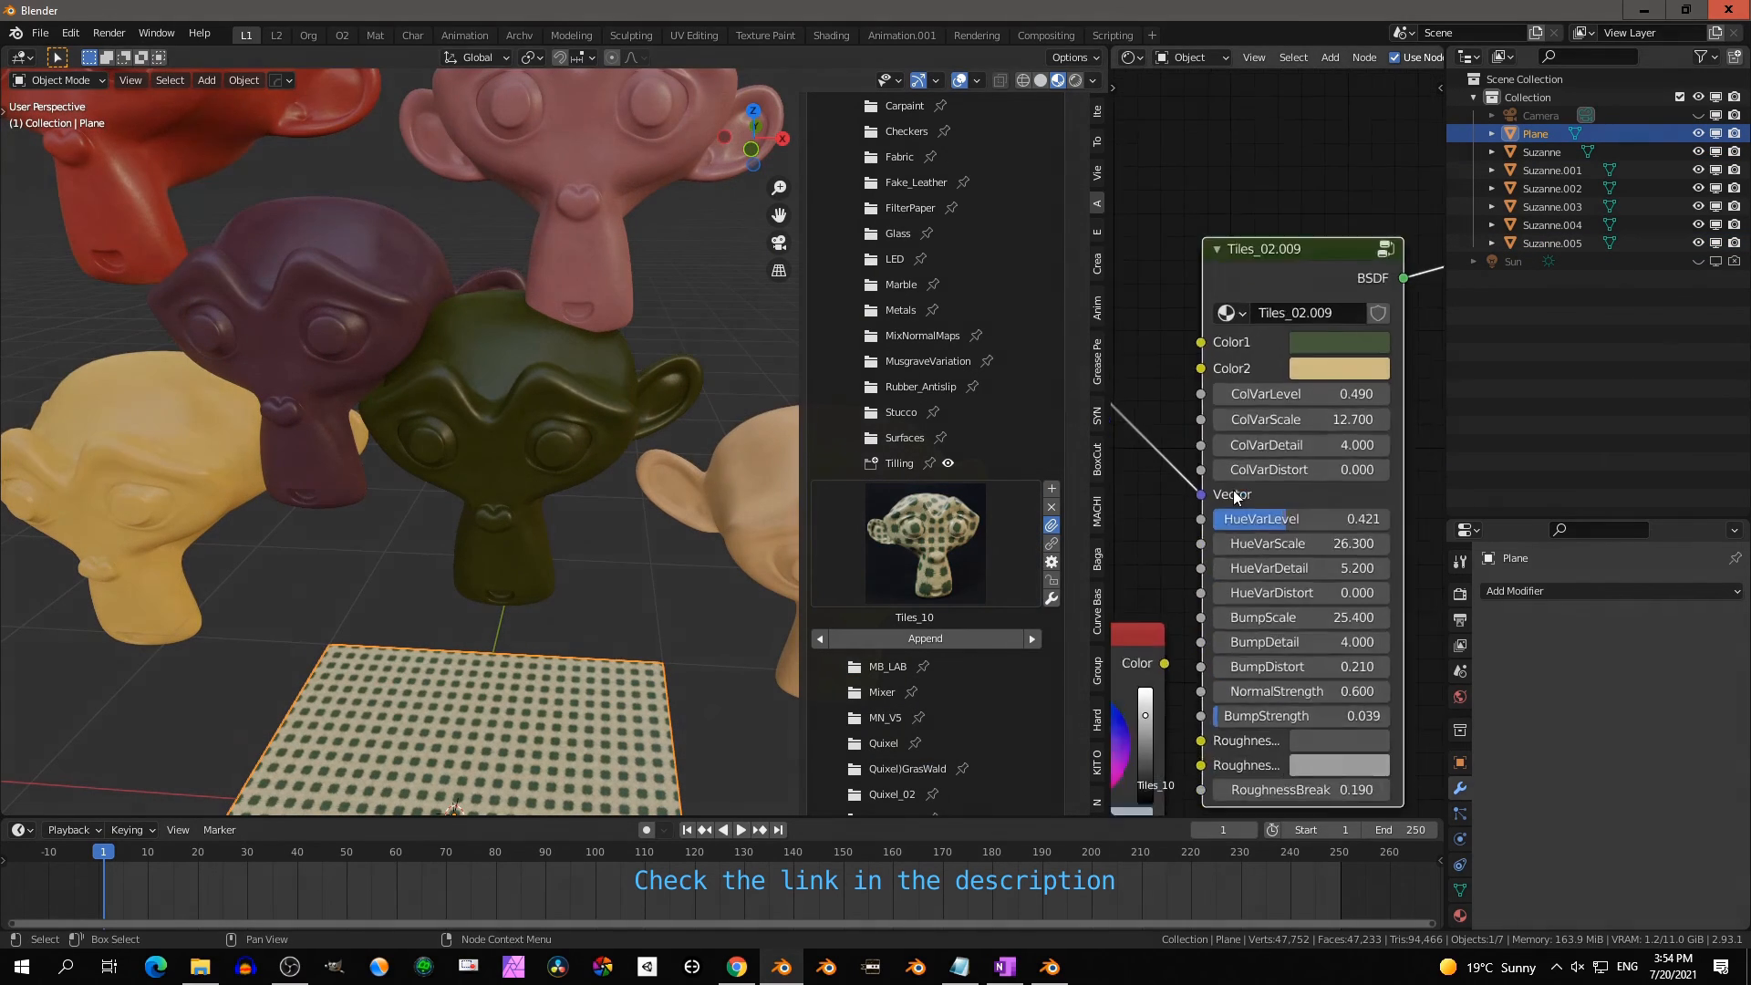
# Choose the Tiles_06 material from the Tilling category's previews for the floor plane
pyautogui.moveTo(1259, 575); pyautogui.dragTo(1227, 535, button='middle')
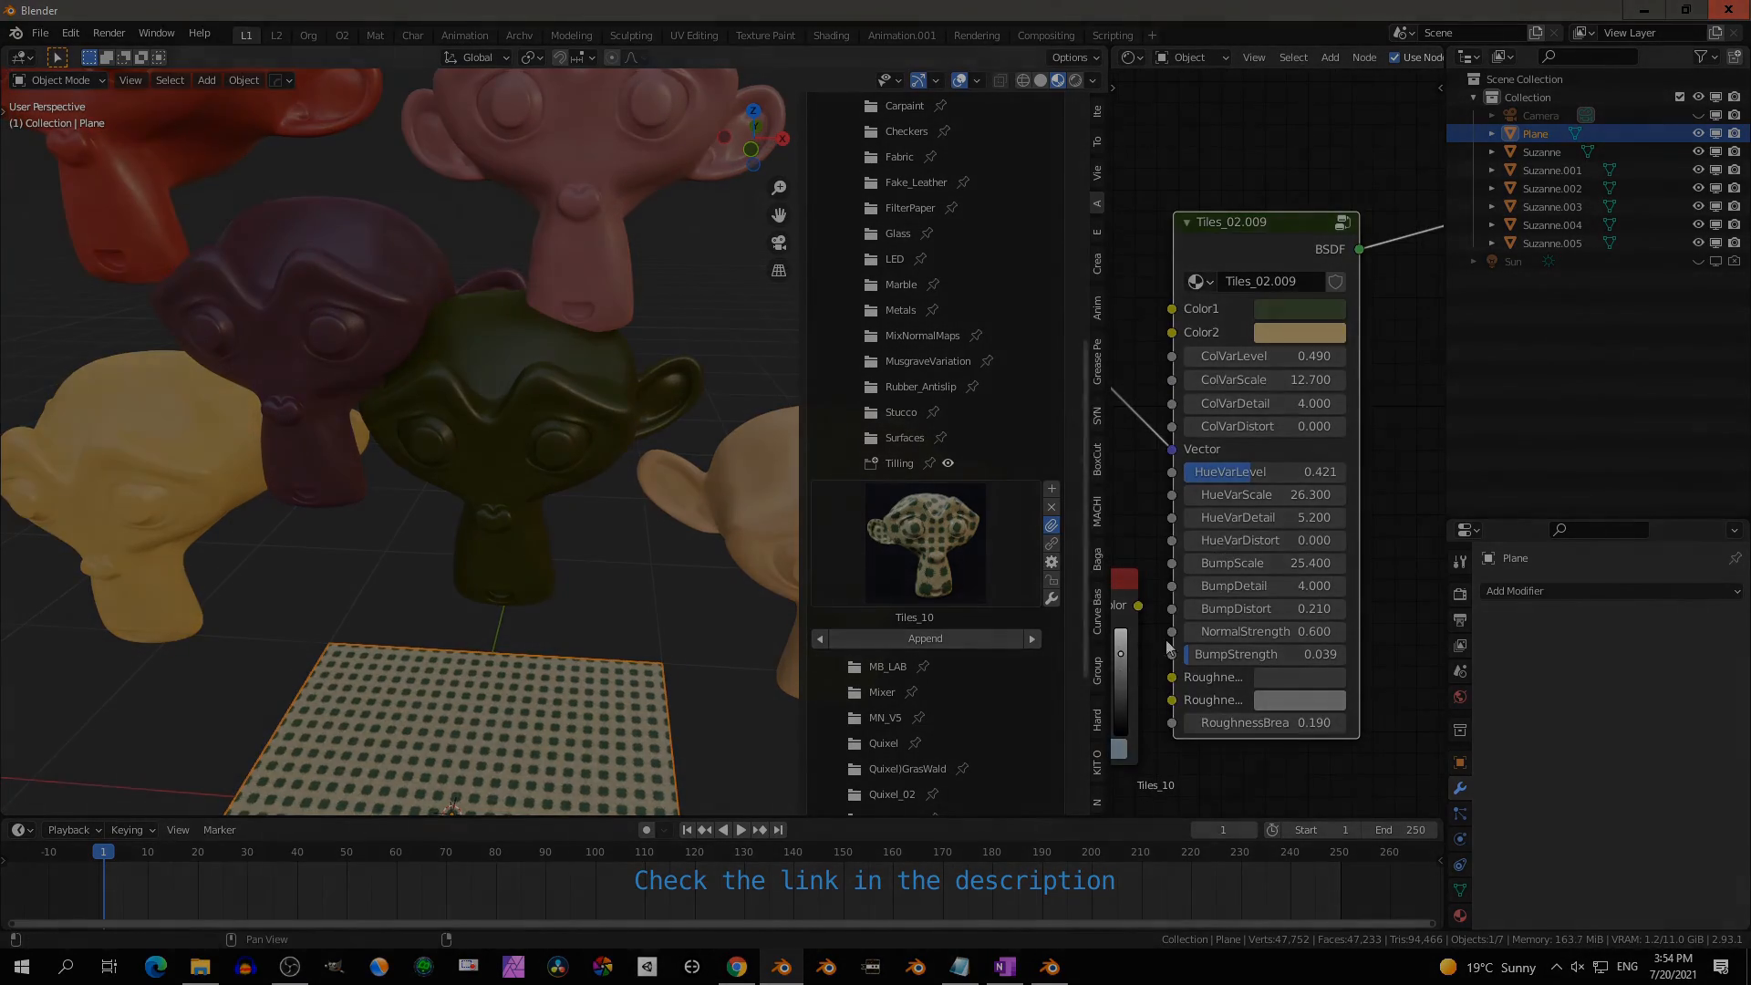
pyautogui.moveTo(1168, 651); pyautogui.dragTo(1212, 636, button='middle')
pyautogui.moveTo(696, 648); pyautogui.dragTo(675, 547, button='middle')
pyautogui.scroll(4, 635, 583)
pyautogui.click(931, 551)
pyautogui.click(808, 673)
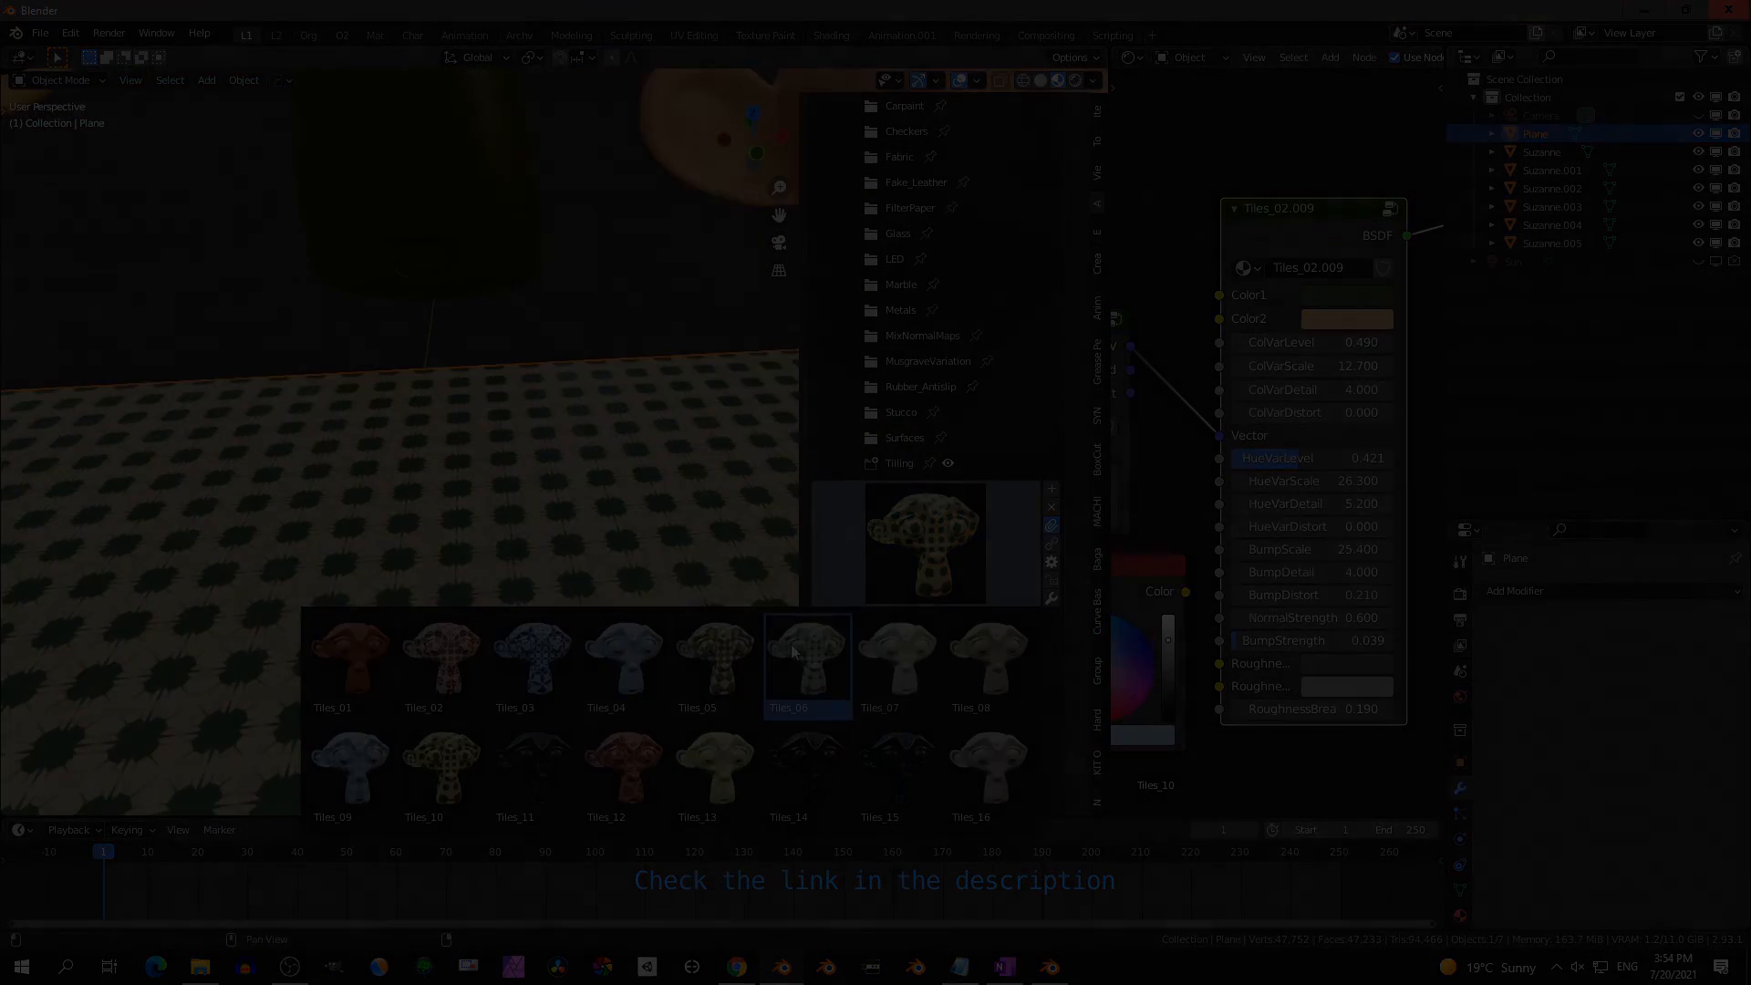